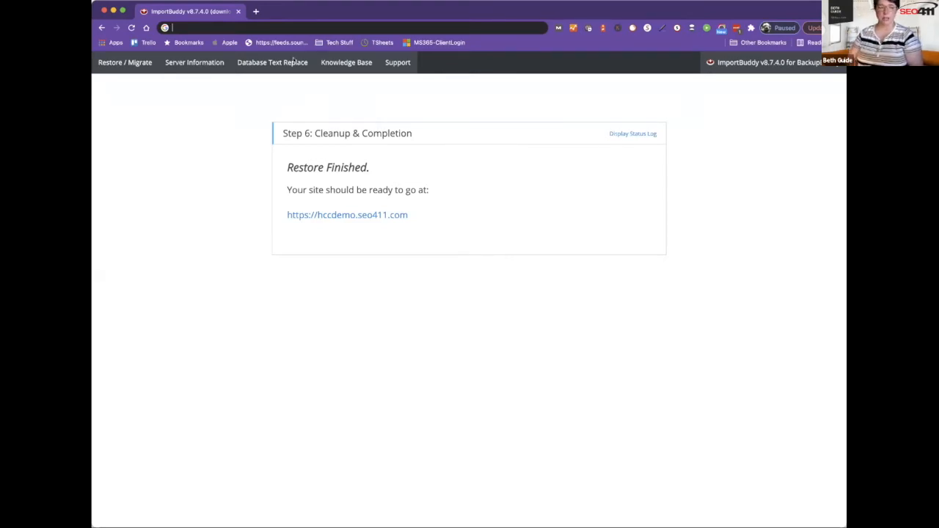
# Go to themeforest.com and begin typing a theme search term.
pyautogui.write('the')
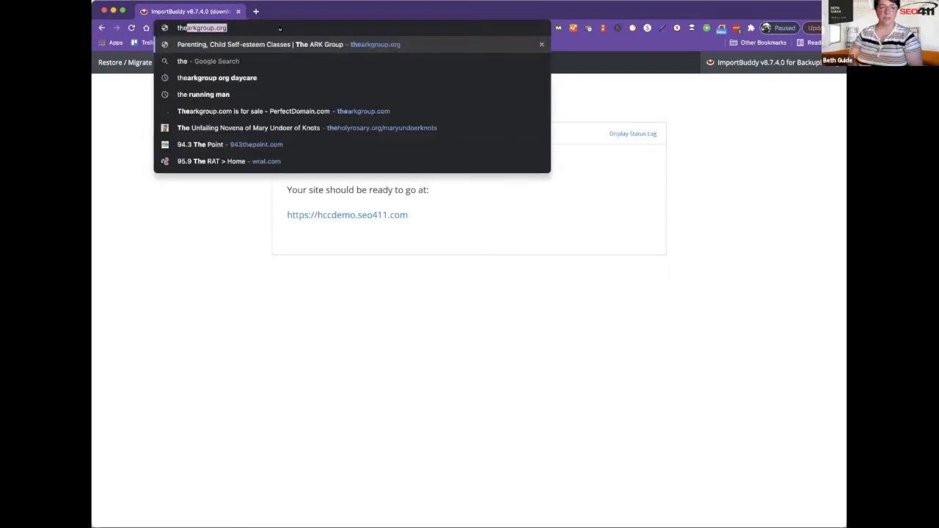
pyautogui.write('meforest.c')
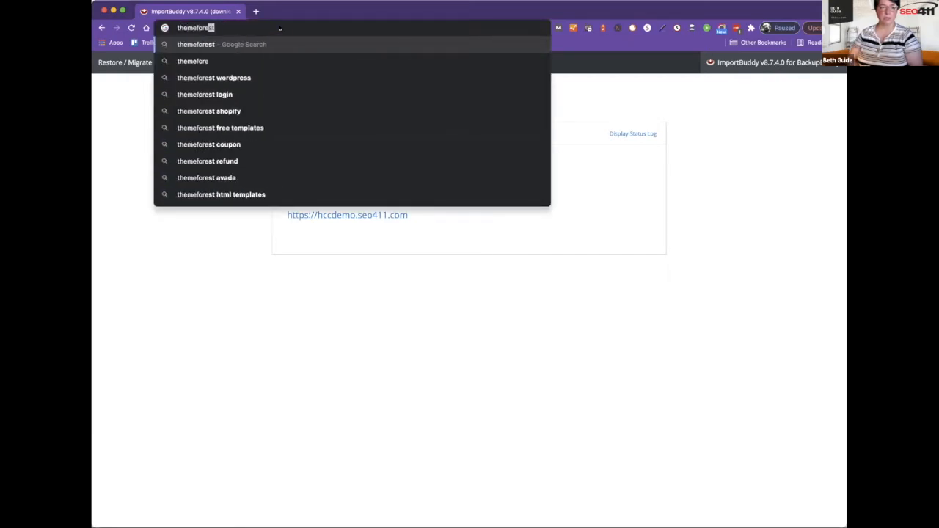
pyautogui.write('om')
pyautogui.press('Return')
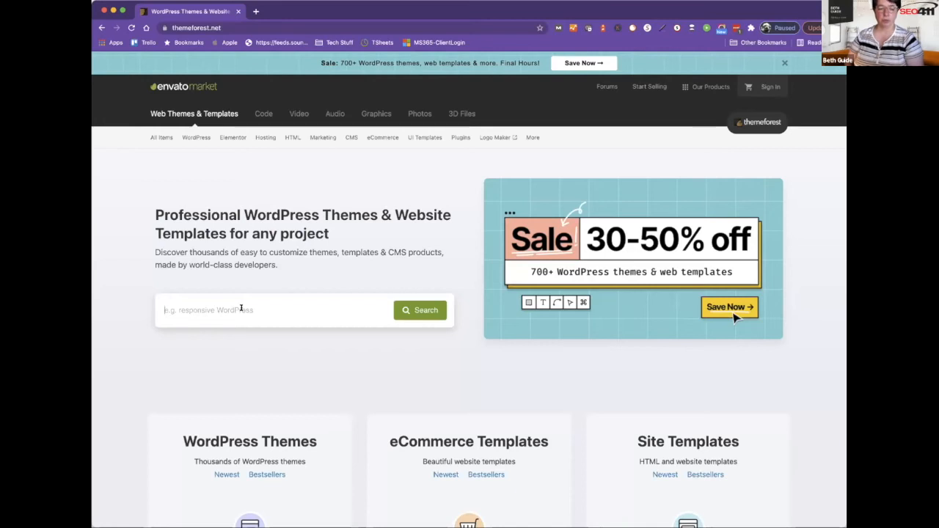
pyautogui.write('gener')
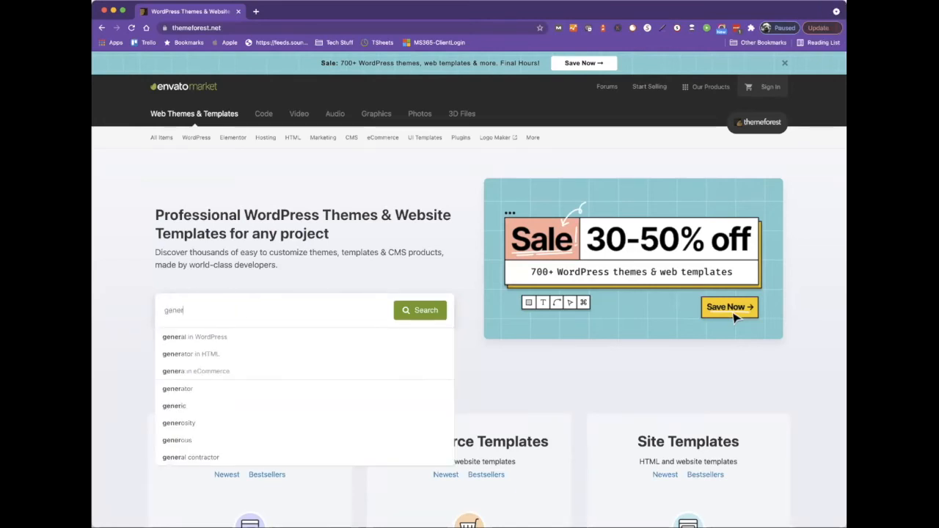
pyautogui.write('ne')
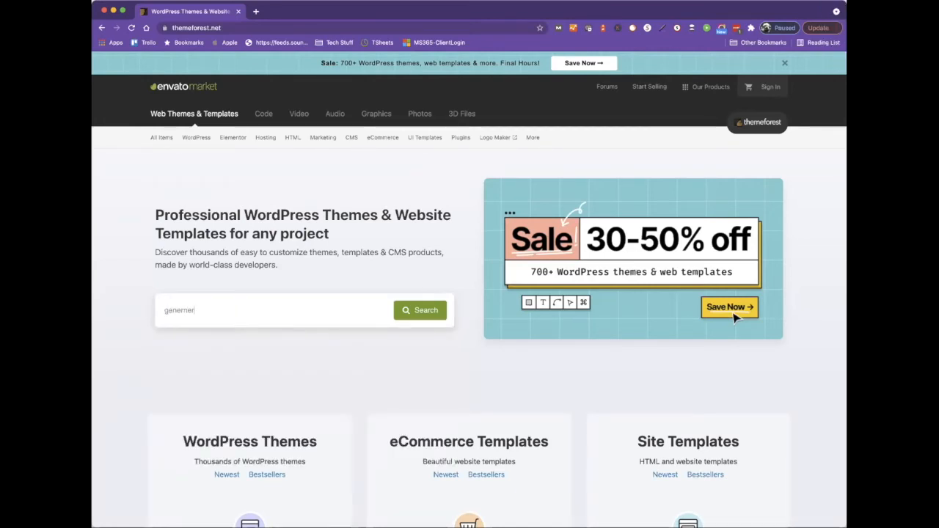
# Correct the search term to 'general' and search WordPress themes for it.
pyautogui.press('BackSpace')
pyautogui.press('BackSpace')
pyautogui.press('BackSpace')
pyautogui.press('BackSpace')
pyautogui.press('BackSpace')
pyautogui.write('neral')
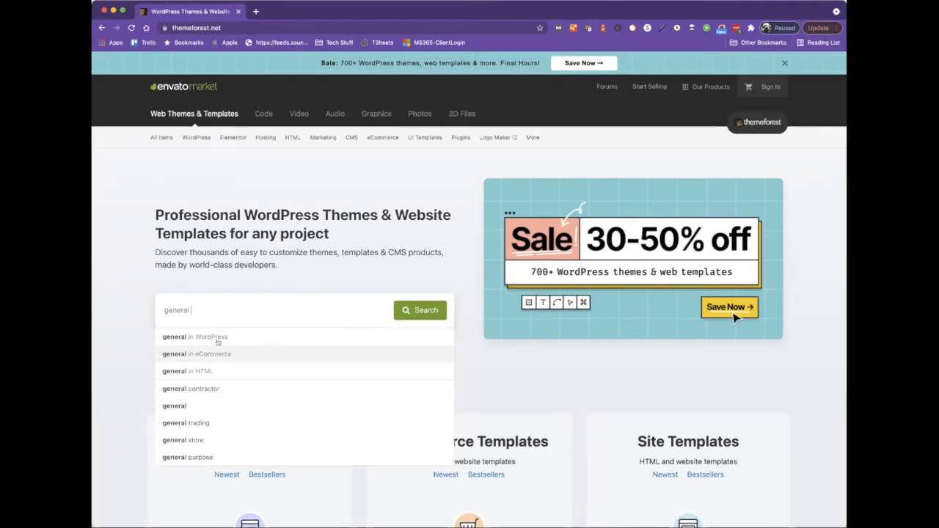
pyautogui.click(218, 339)
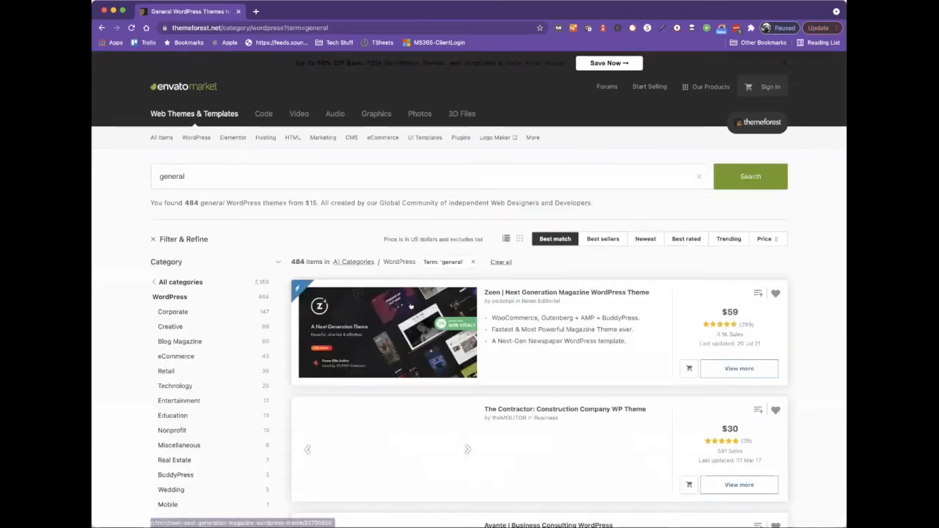
# Browse the results and open the Avante Business Consulting theme's item page.
pyautogui.scroll(-1, 470, 363)
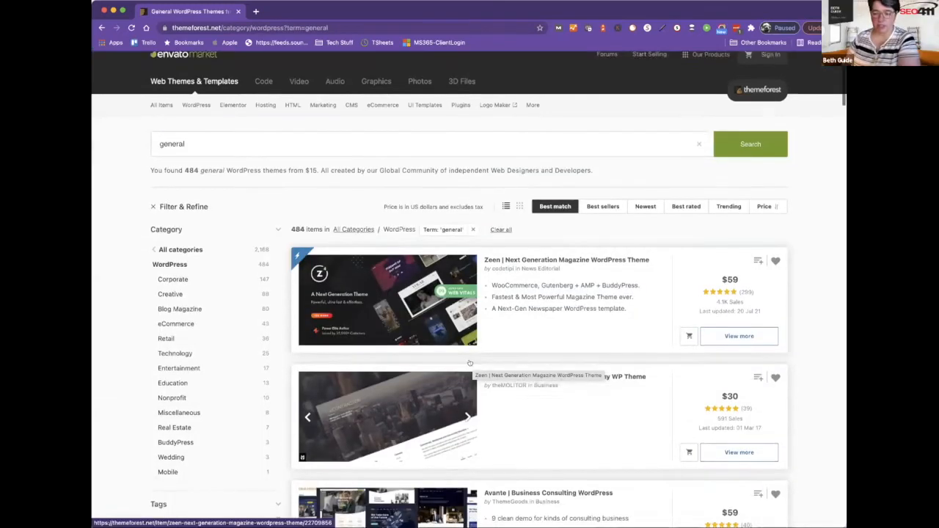
pyautogui.scroll(-2, 470, 363)
pyautogui.scroll(-2, 469, 363)
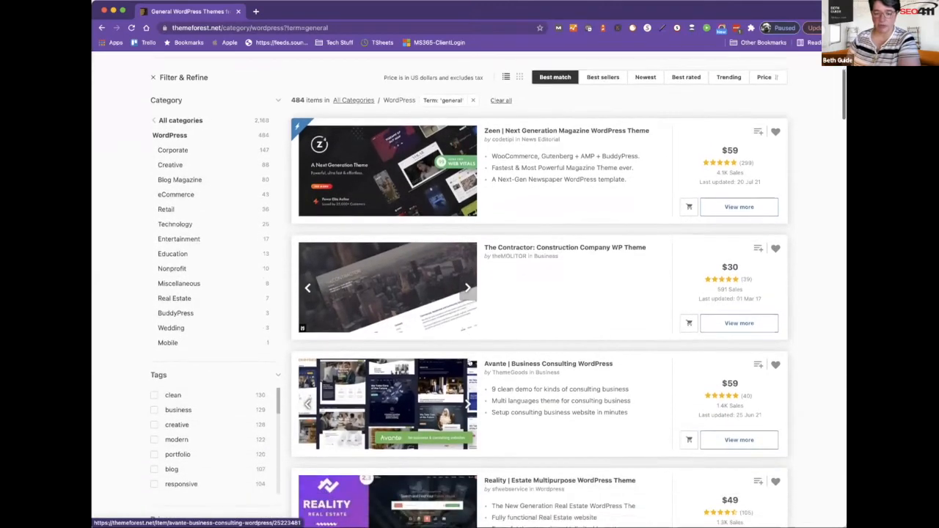
pyautogui.scroll(-2, 470, 363)
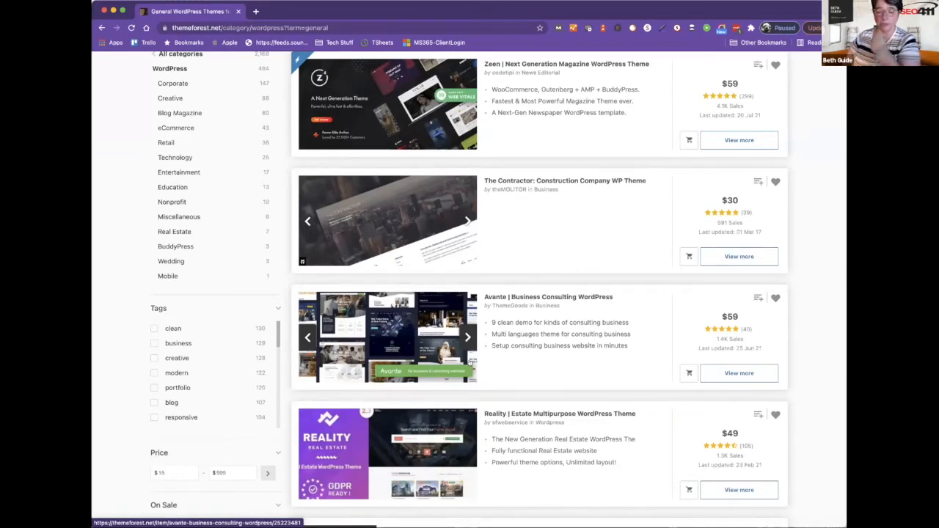
pyautogui.scroll(-4, 471, 362)
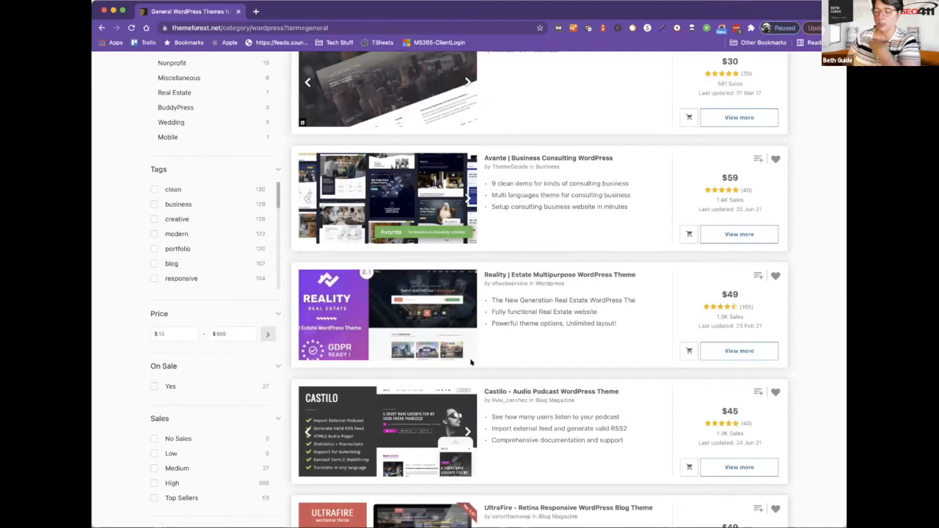
pyautogui.scroll(-3, 471, 362)
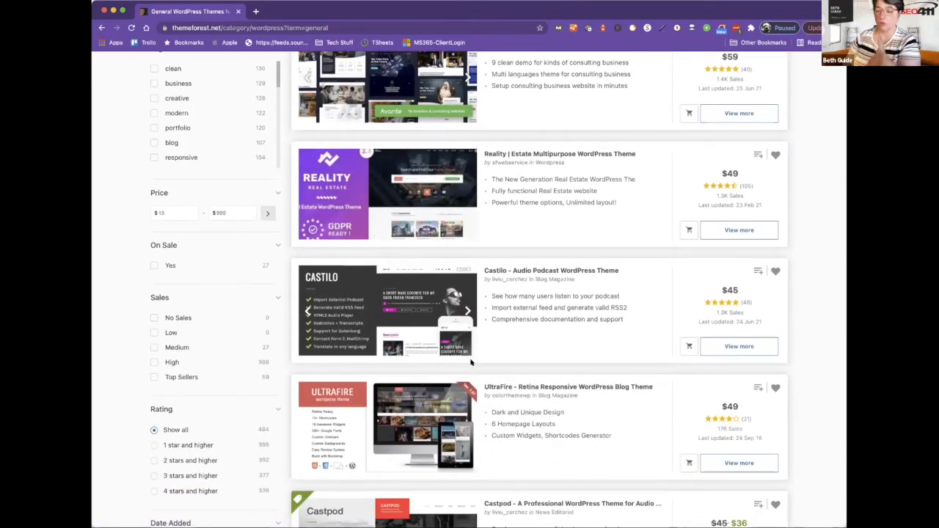
pyautogui.scroll(-4, 471, 362)
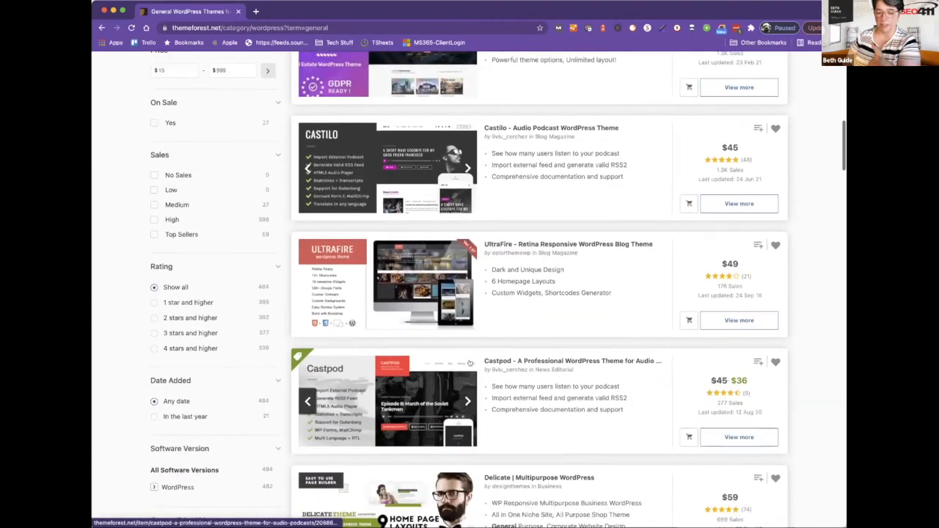
pyautogui.scroll(2, 470, 363)
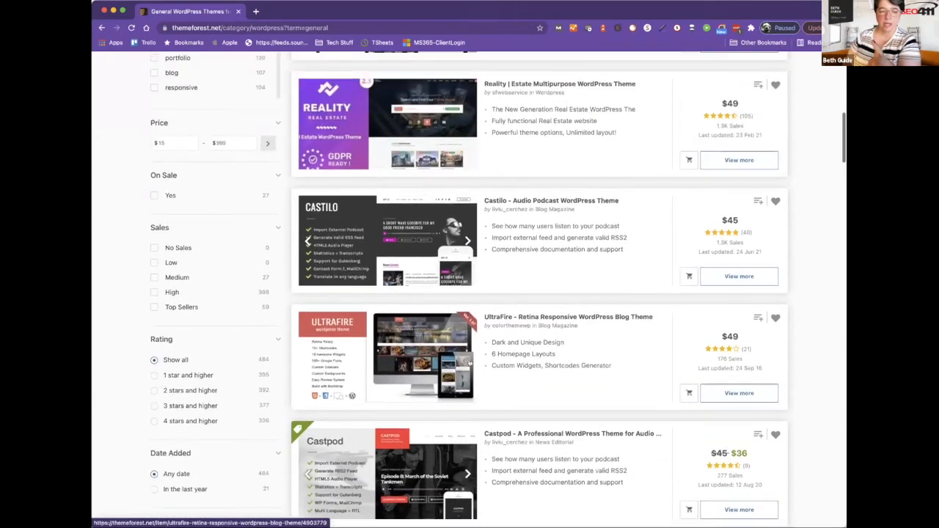
pyautogui.scroll(4, 471, 363)
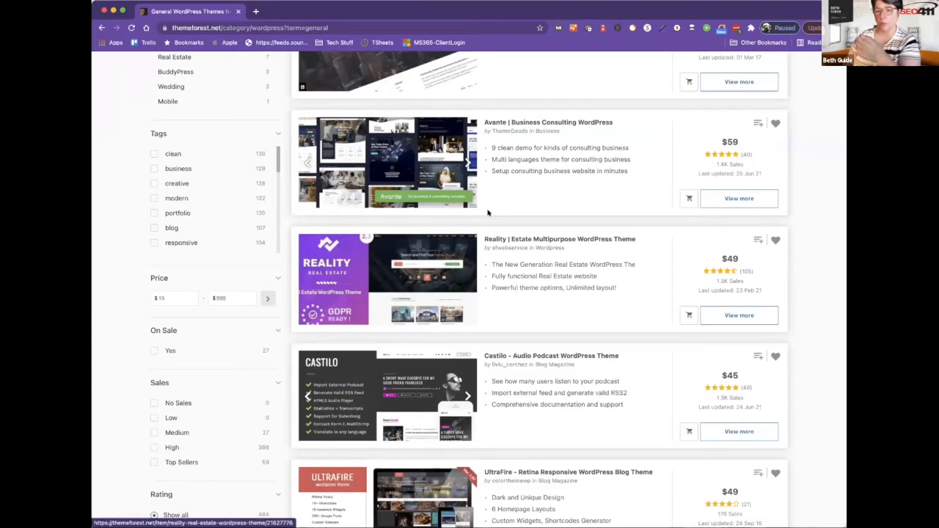
pyautogui.scroll(1, 461, 178)
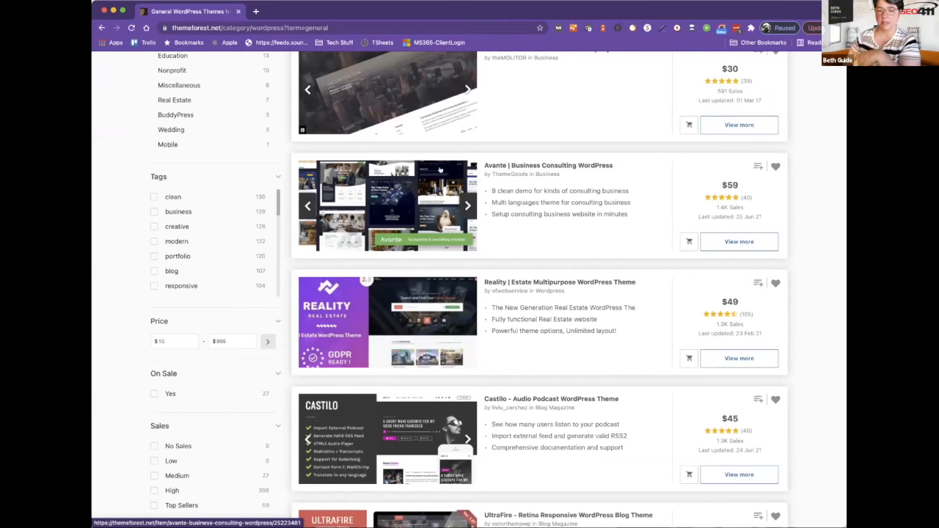
pyautogui.click(439, 169)
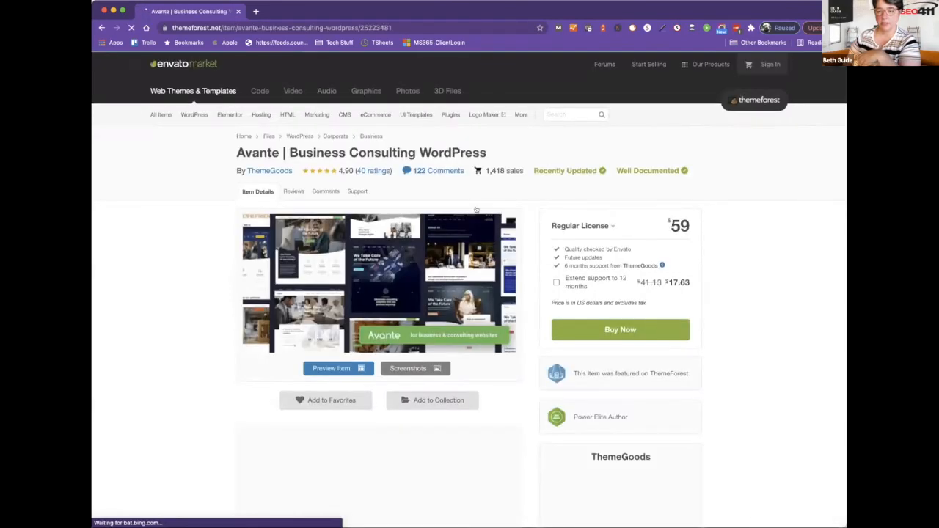
# Scroll the Avante page down to 'Setup theme demo' and 'Ready to use Pages Templates'.
pyautogui.scroll(-3, 446, 292)
pyautogui.scroll(-5, 446, 292)
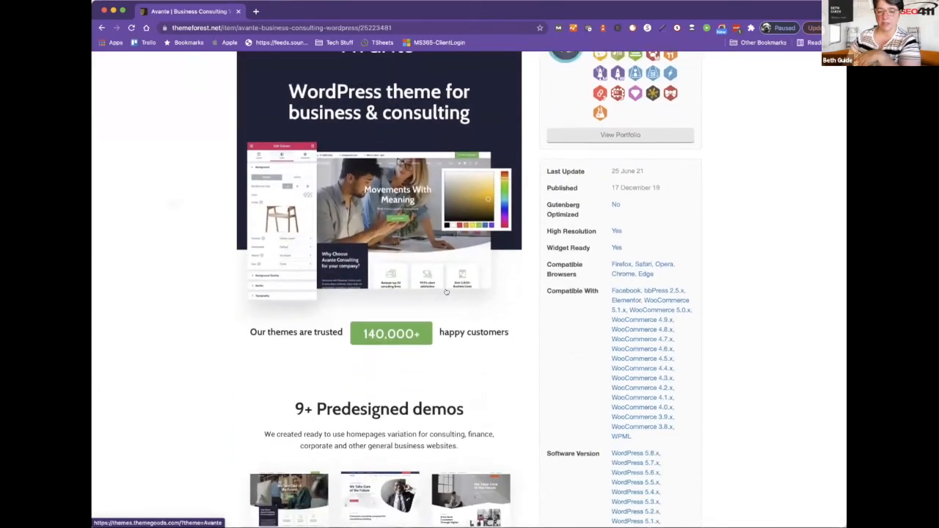
pyautogui.scroll(-3, 446, 292)
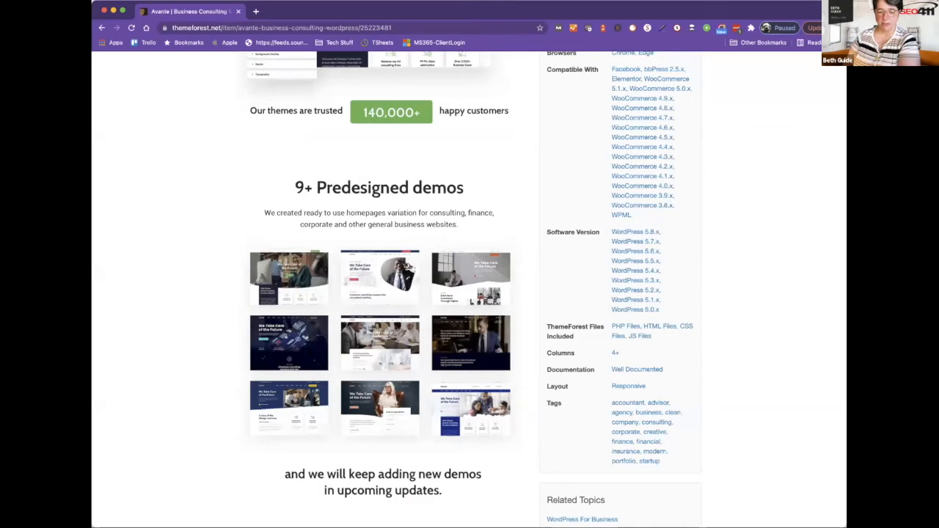
pyautogui.scroll(-5, 310, 353)
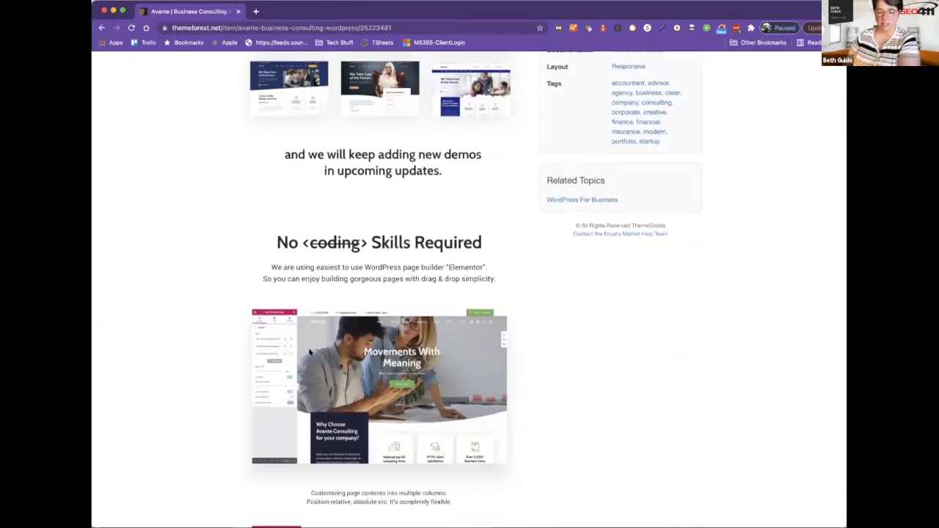
pyautogui.scroll(-3, 310, 353)
pyautogui.scroll(-4, 310, 353)
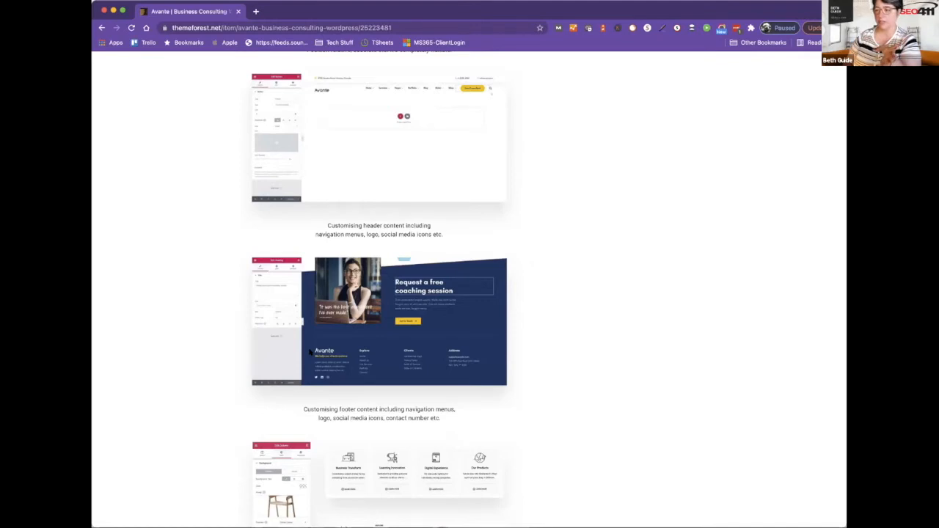
pyautogui.scroll(15, 310, 353)
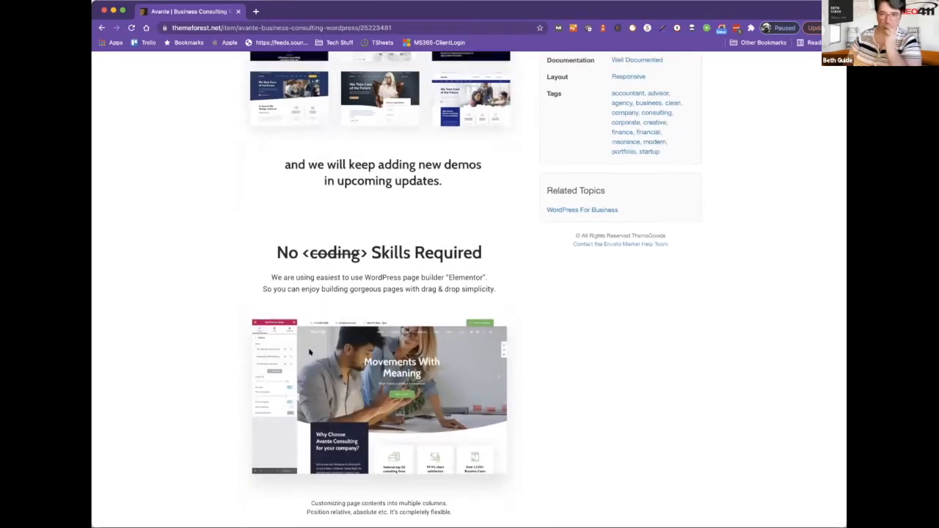
pyautogui.scroll(3, 309, 352)
pyautogui.scroll(3, 310, 351)
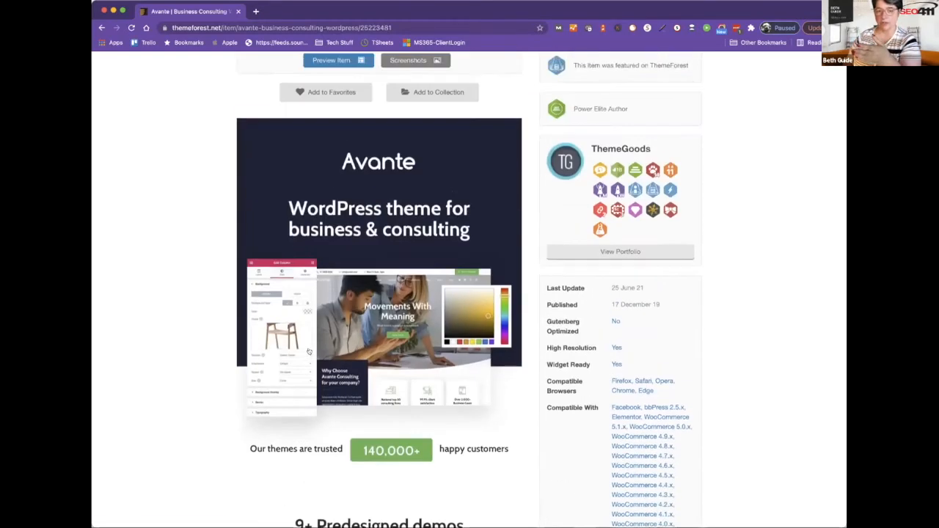
pyautogui.scroll(-3, 309, 351)
pyautogui.scroll(-20, 309, 351)
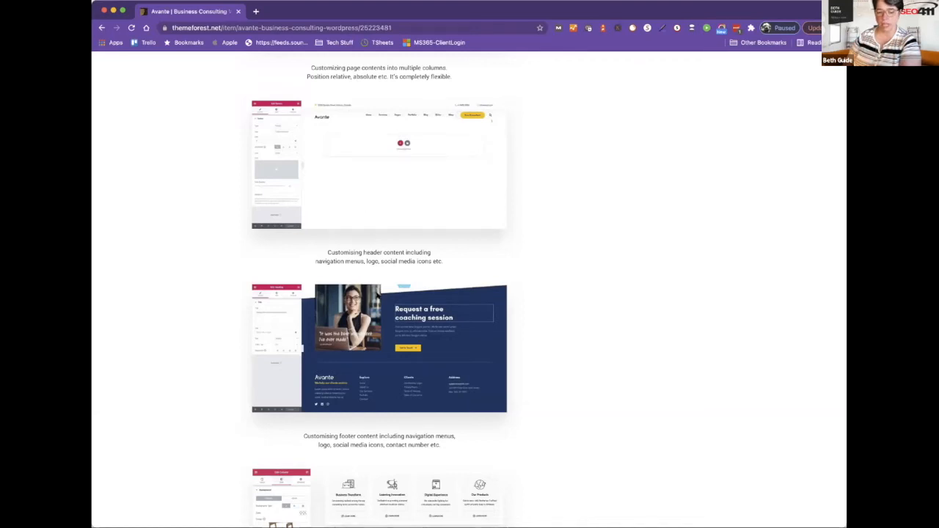
pyautogui.scroll(-1, 380, 294)
pyautogui.scroll(-5, 377, 294)
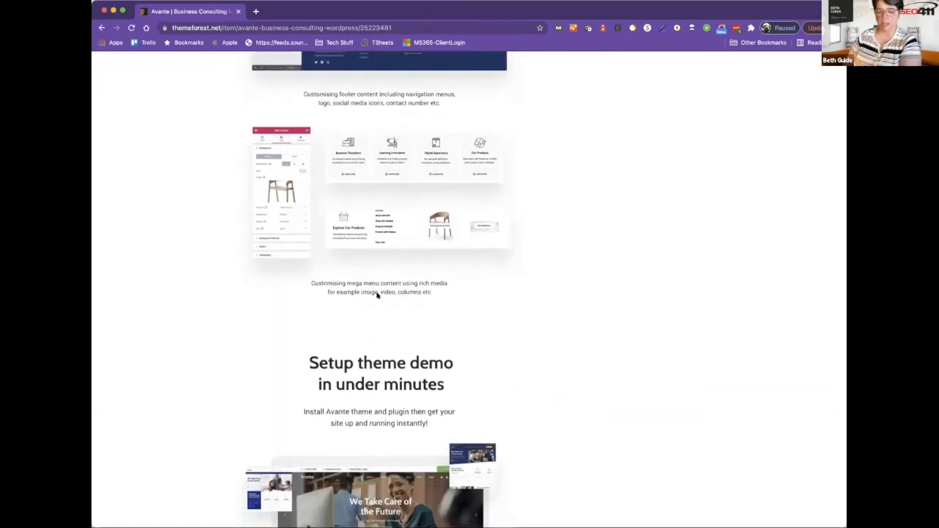
pyautogui.scroll(-3, 378, 294)
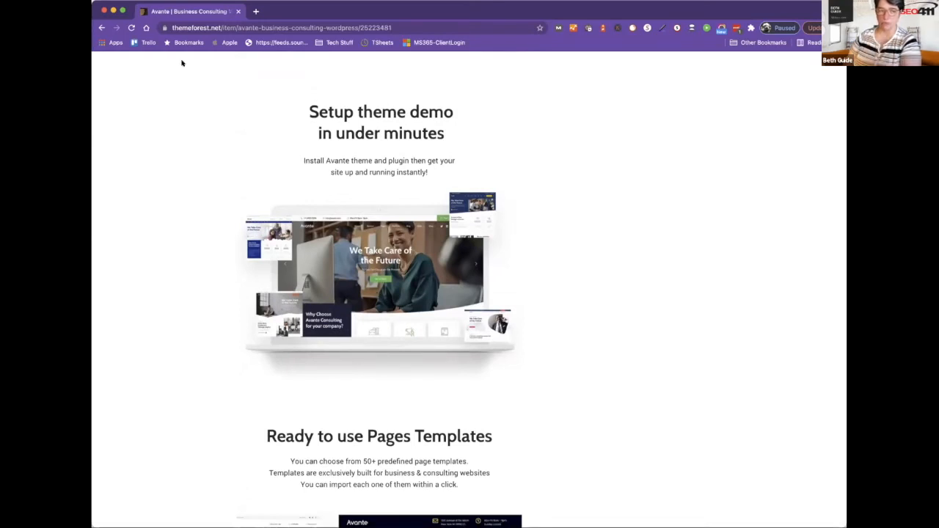
# Return to the general WordPress results and check UltraFire's last-updated date.
pyautogui.click(101, 27)
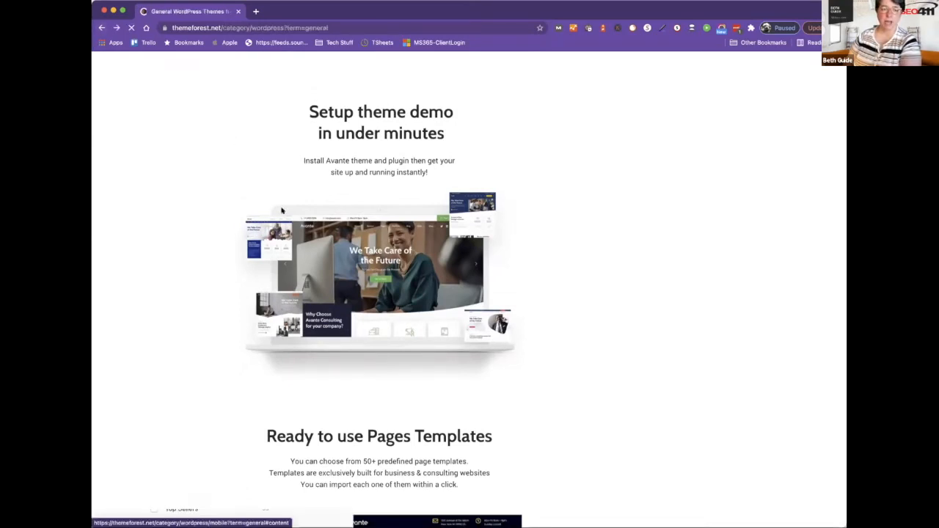
pyautogui.scroll(-4, 317, 229)
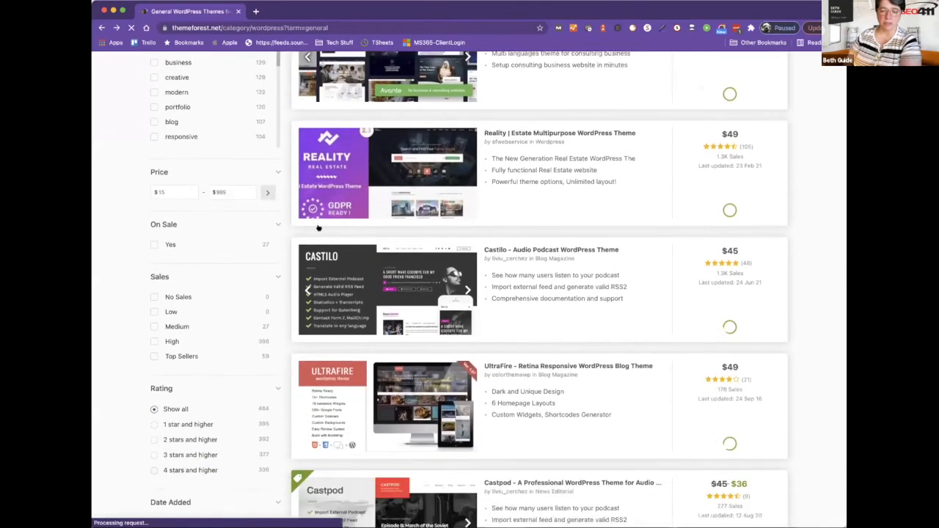
pyautogui.scroll(-1, 316, 229)
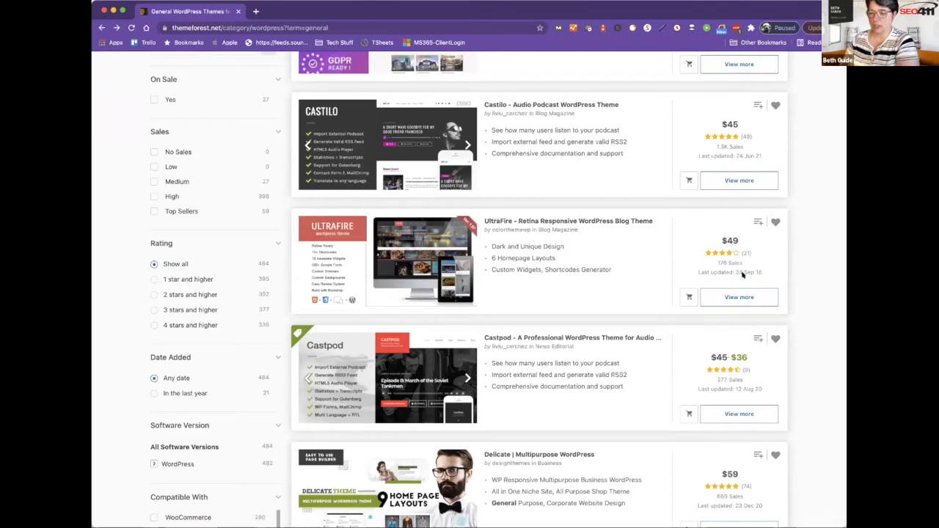
pyautogui.moveTo(736, 273); pyautogui.dragTo(758, 274)
pyautogui.click(764, 274)
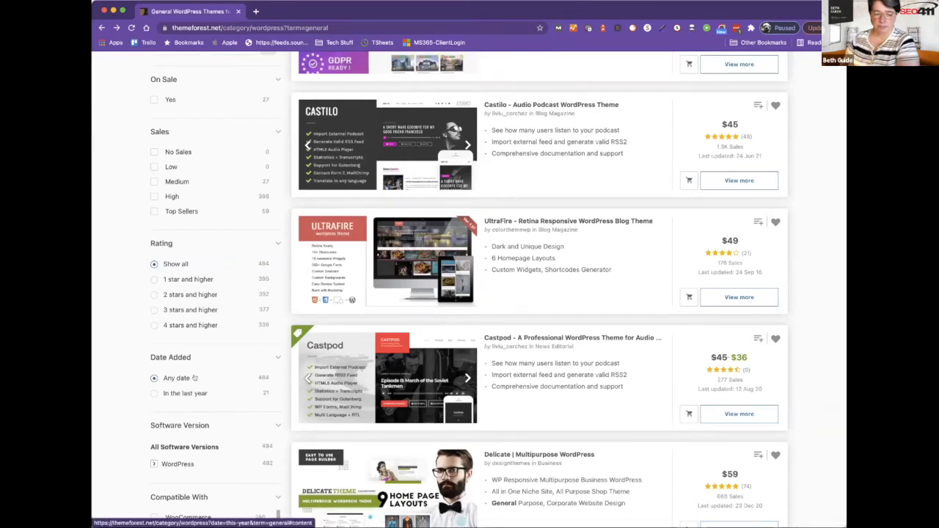
# Scroll further down the listings to the Delicate, Vipo, Rime and Landkit themes.
pyautogui.scroll(-2, 153, 396)
pyautogui.scroll(-2, 154, 414)
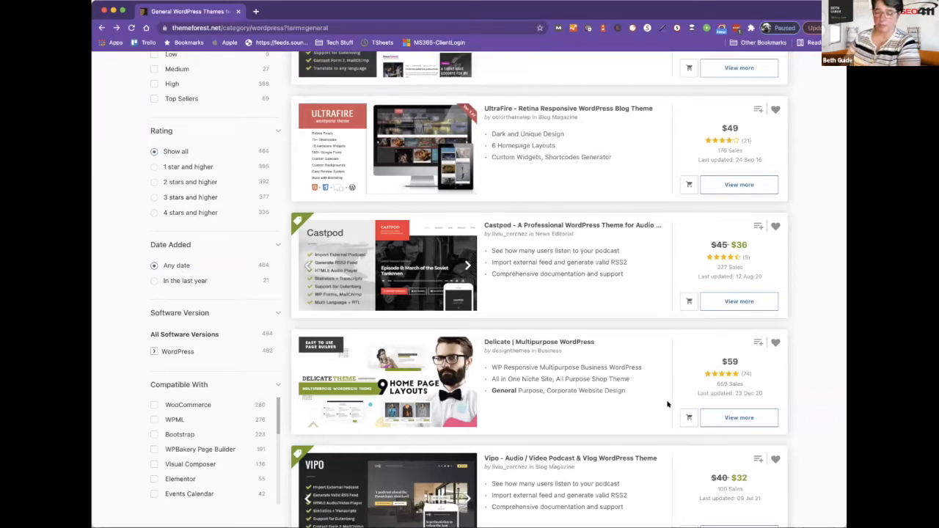
pyautogui.scroll(-5, 667, 404)
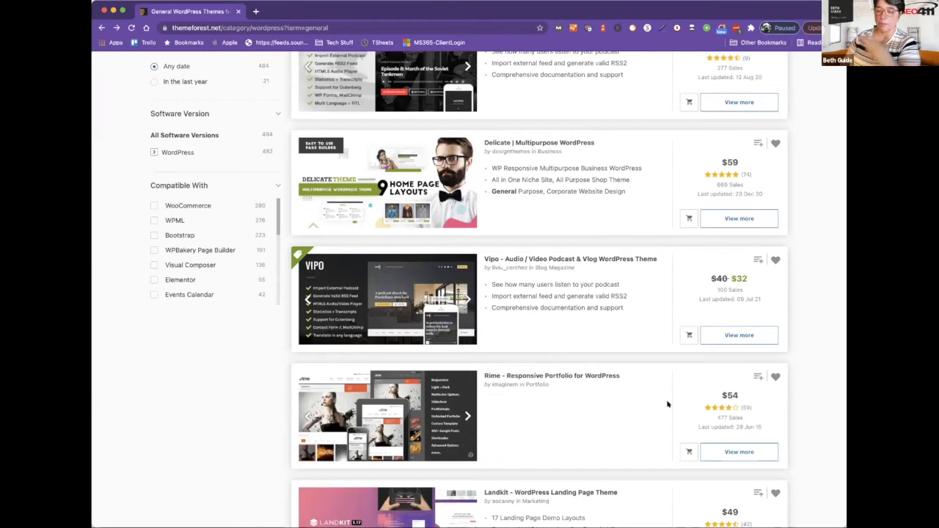
pyautogui.scroll(-1, 768, 433)
pyautogui.scroll(-3, 768, 433)
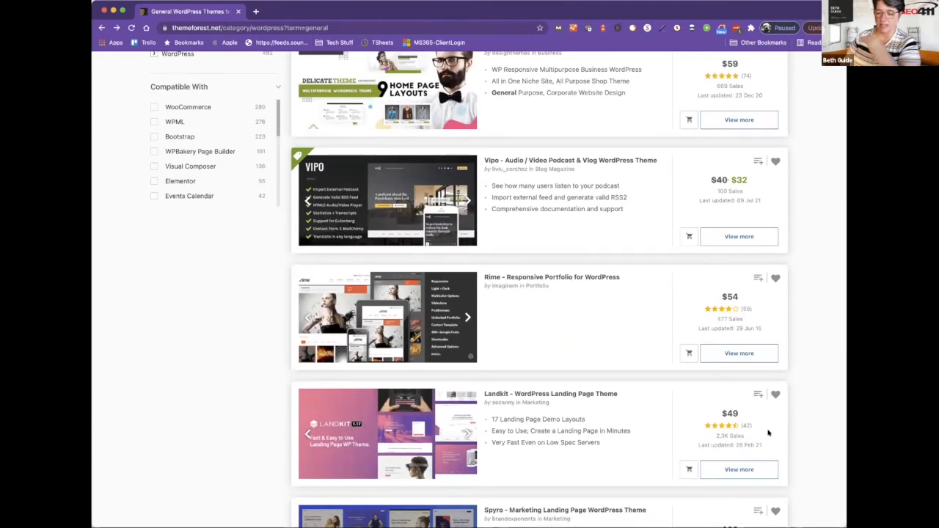
pyautogui.scroll(-2, 769, 433)
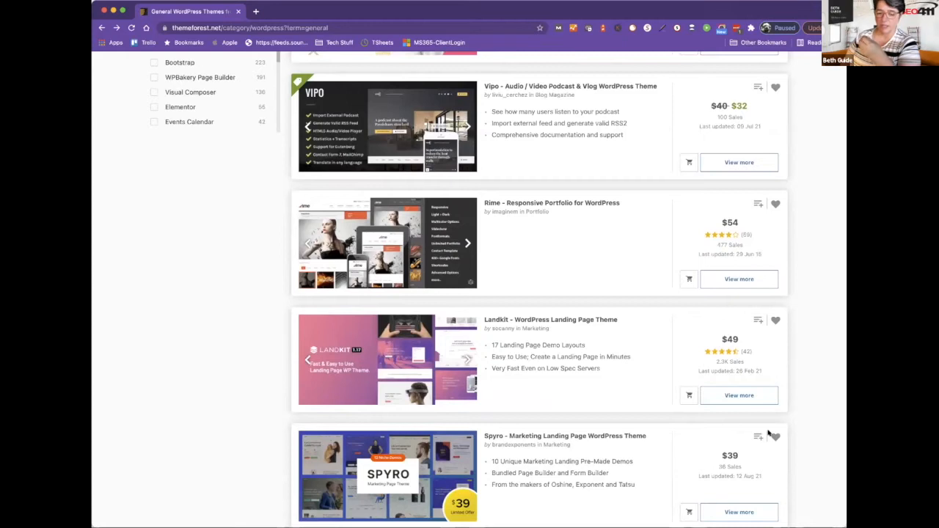
pyautogui.scroll(-4, 768, 433)
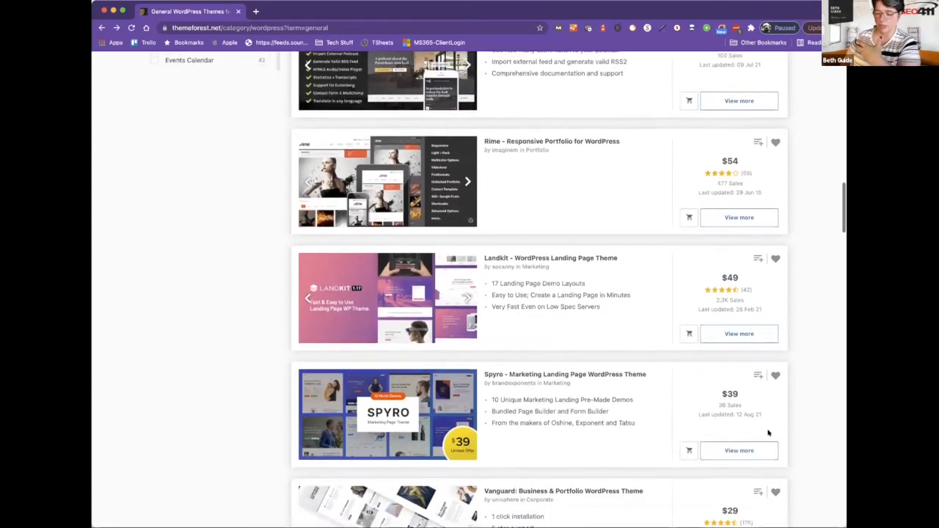
pyautogui.scroll(-5, 769, 433)
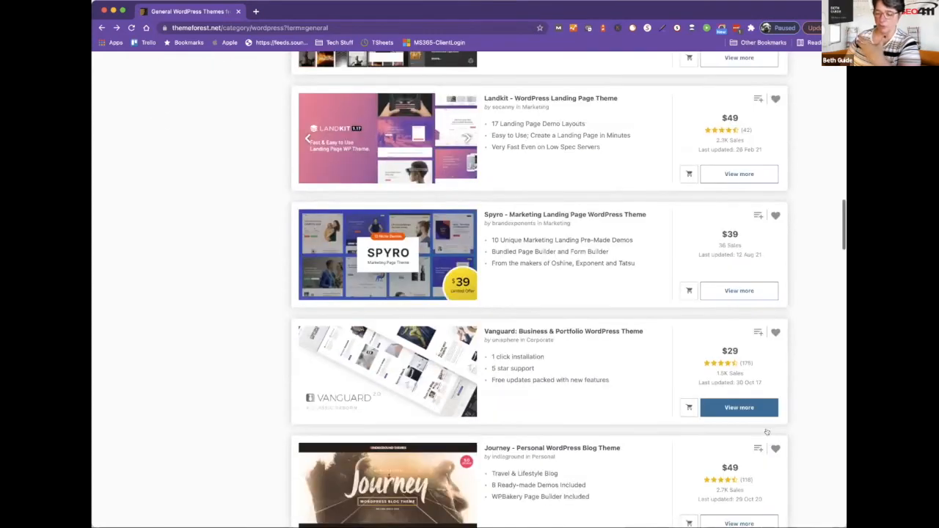
pyautogui.scroll(-6, 767, 432)
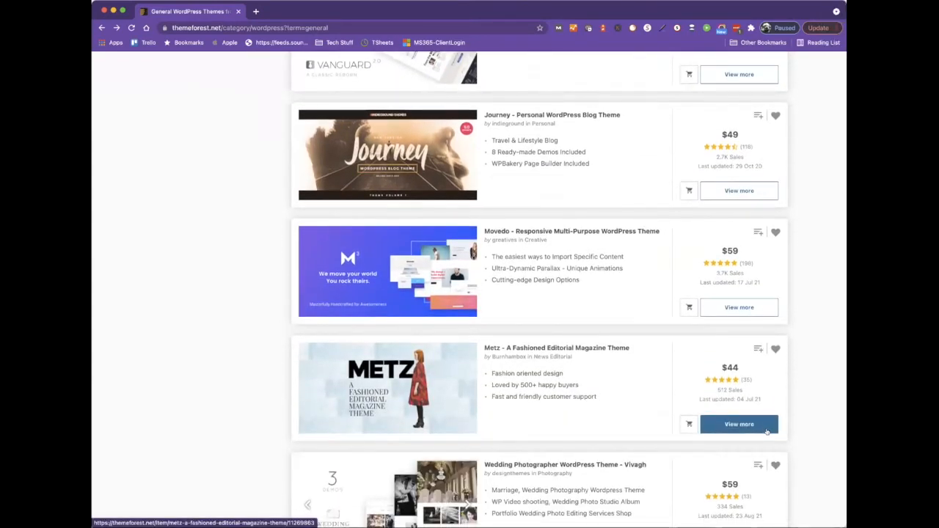
pyautogui.scroll(15, 767, 432)
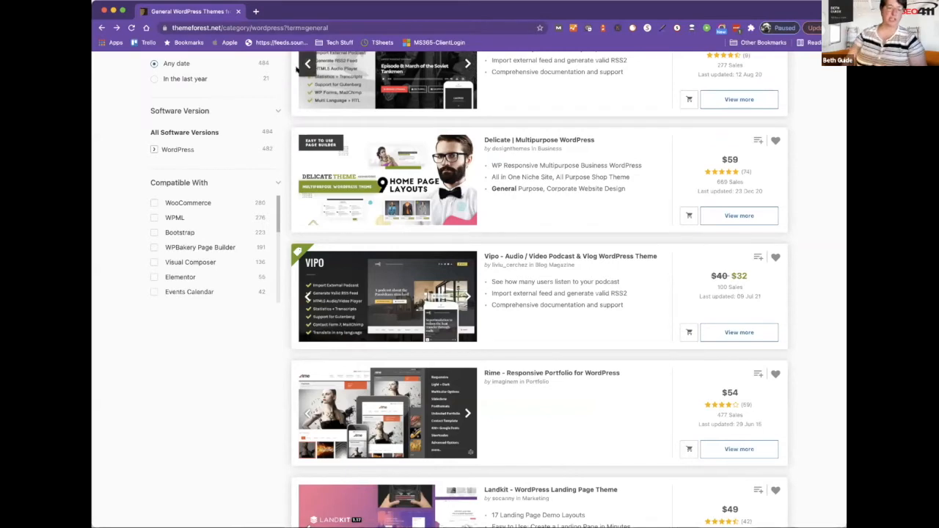
pyautogui.click(152, 248)
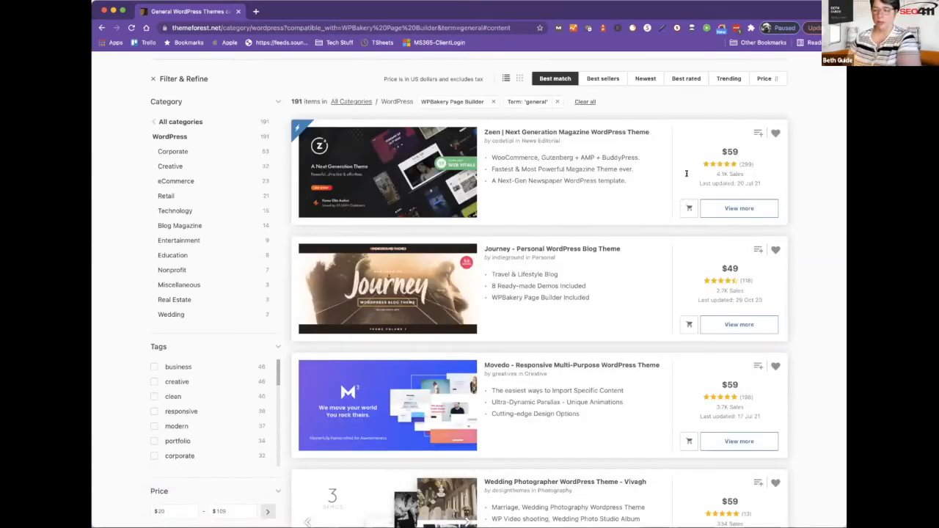
pyautogui.scroll(-1, 710, 251)
pyautogui.scroll(-5, 710, 251)
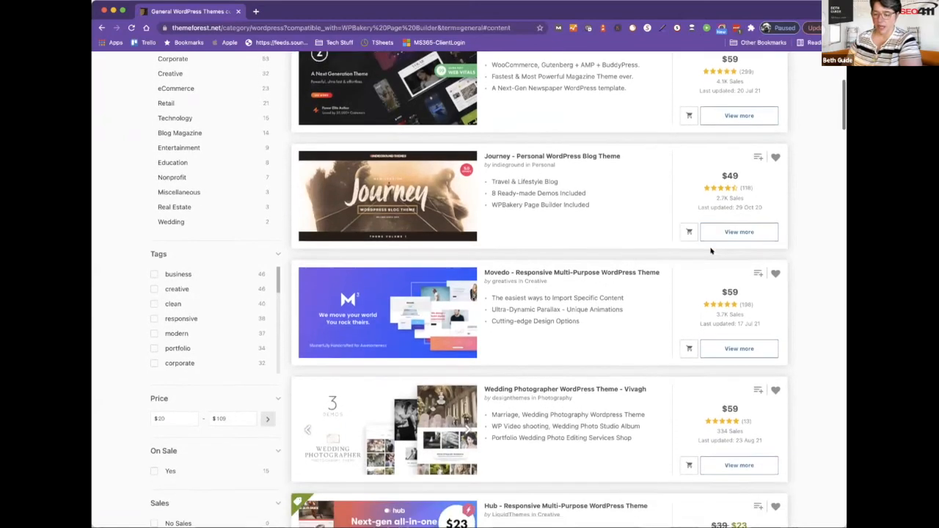
pyautogui.scroll(-5, 710, 251)
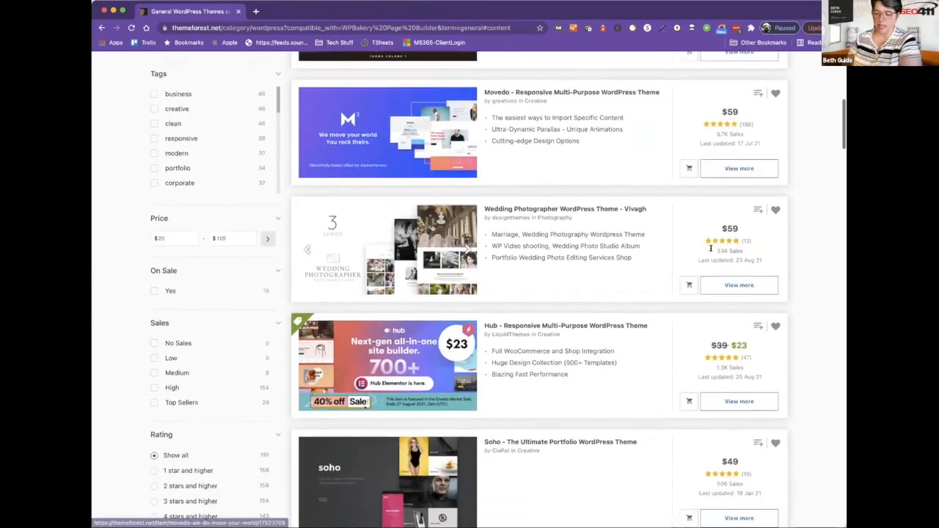
pyautogui.scroll(-8, 710, 251)
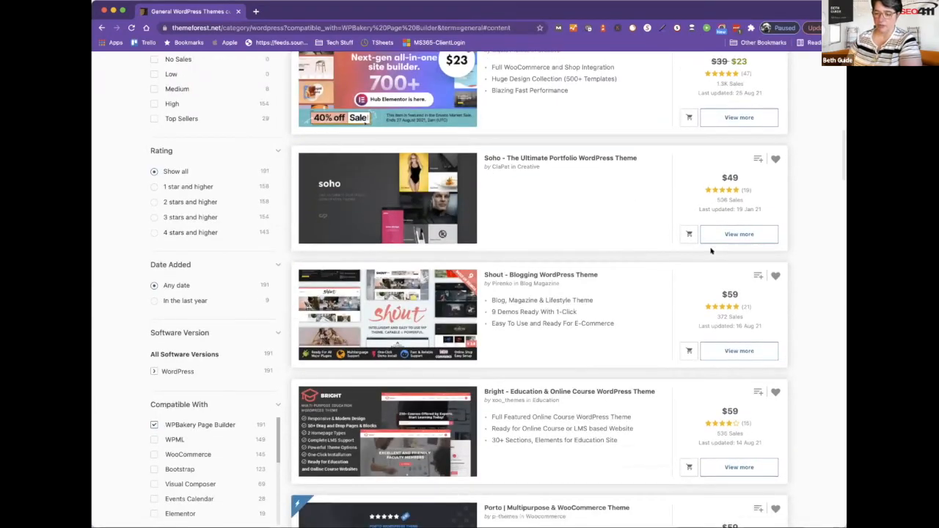
pyautogui.scroll(-6, 710, 251)
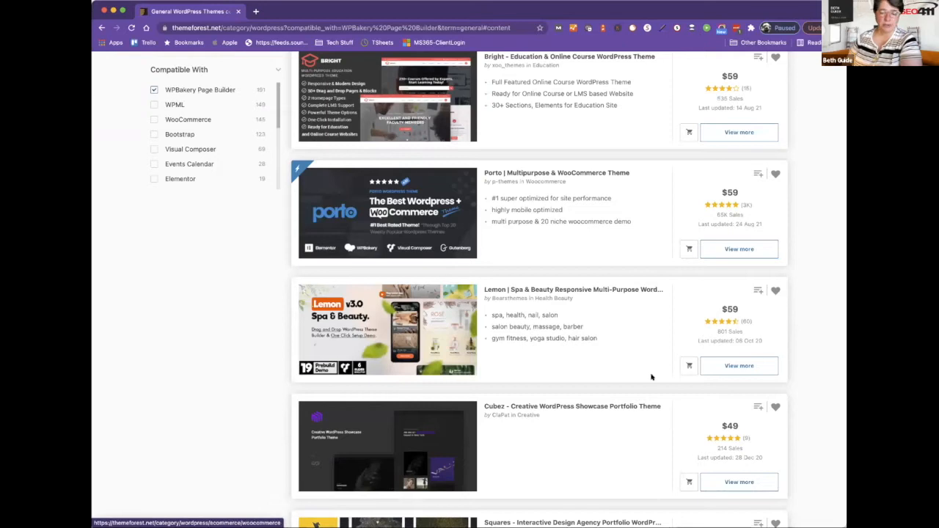
pyautogui.scroll(-3, 651, 377)
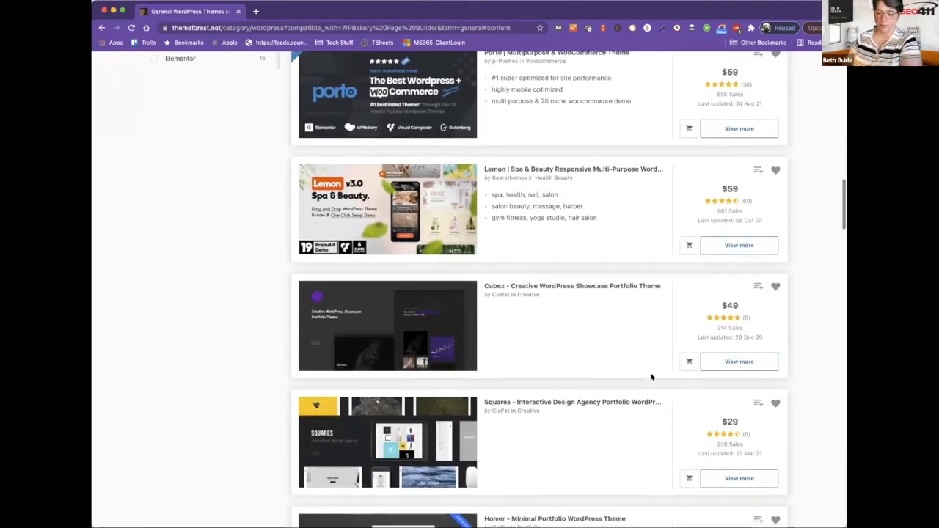
pyautogui.scroll(-6, 651, 377)
pyautogui.scroll(-2, 651, 376)
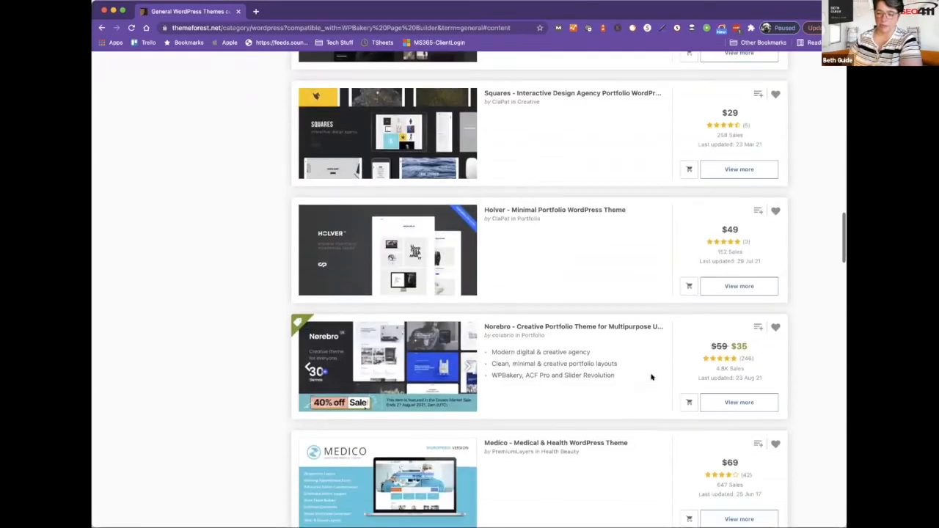
pyautogui.scroll(-5, 651, 376)
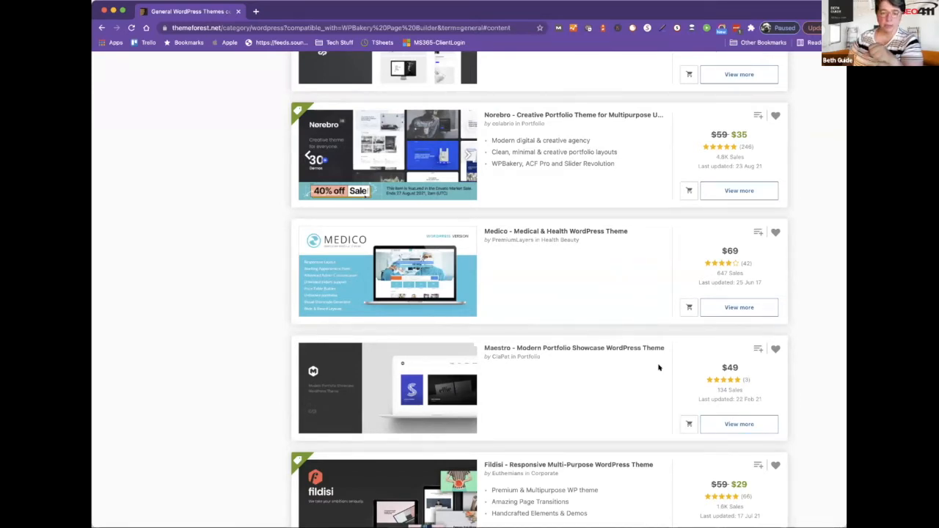
pyautogui.scroll(-2, 648, 415)
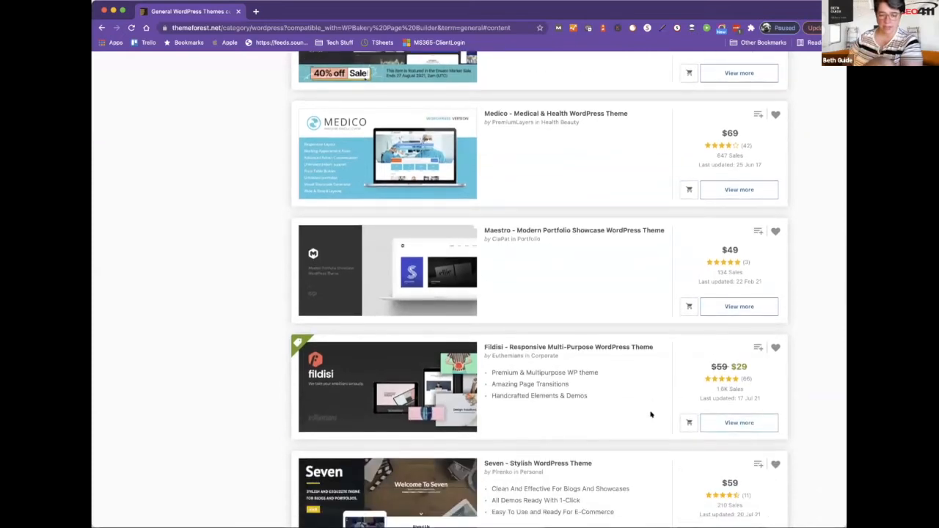
pyautogui.scroll(-3, 650, 415)
pyautogui.scroll(-4, 650, 415)
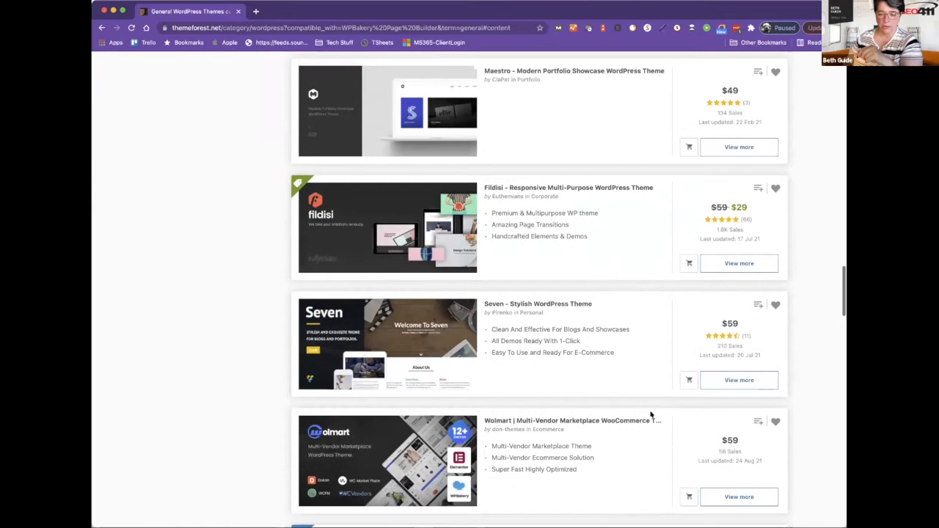
pyautogui.scroll(-4, 650, 415)
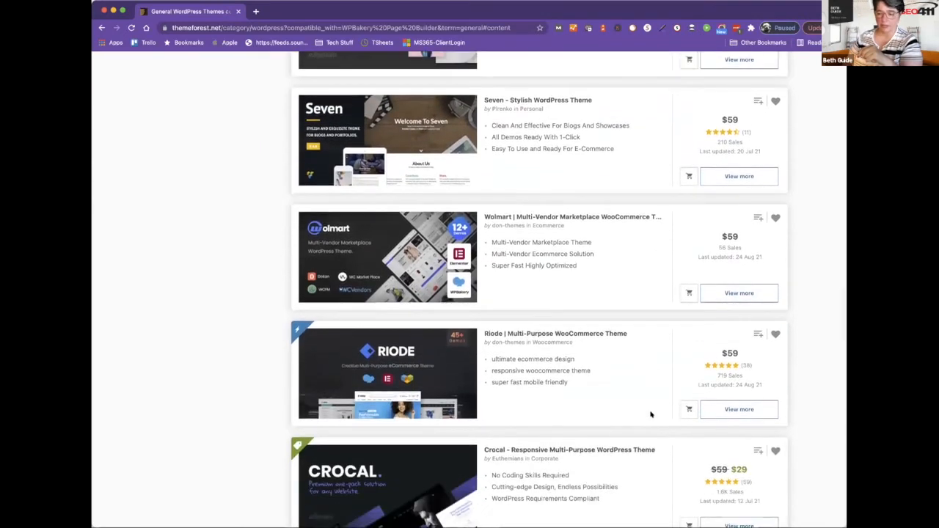
pyautogui.scroll(-3, 650, 416)
pyautogui.scroll(-5, 650, 416)
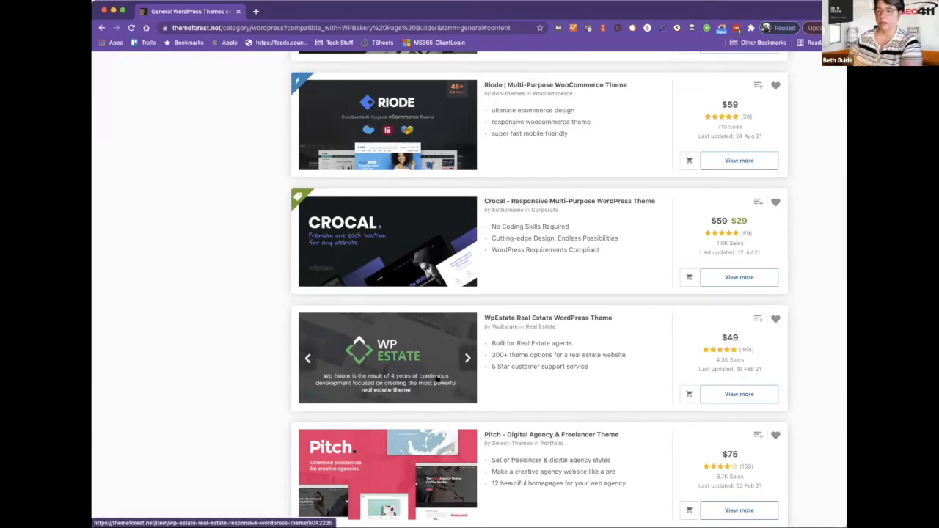
pyautogui.scroll(-5, 478, 438)
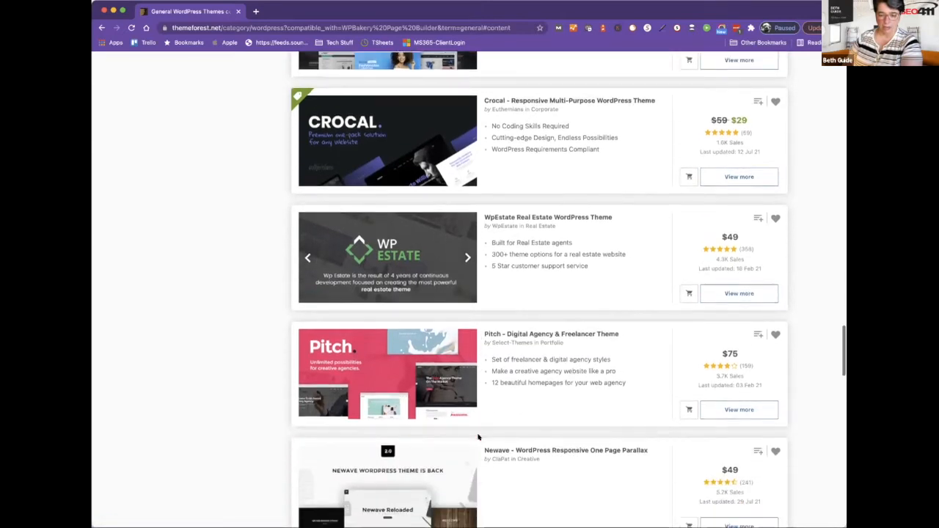
pyautogui.scroll(-6, 477, 437)
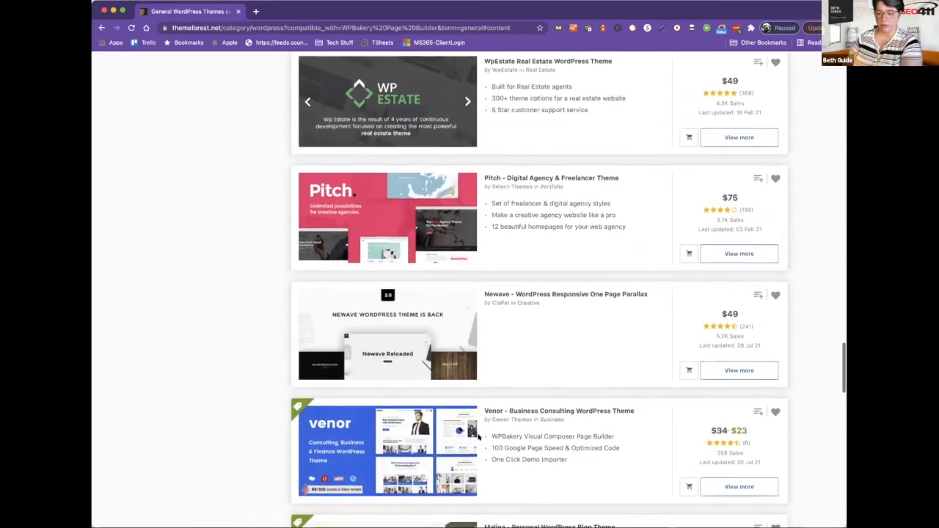
pyautogui.scroll(-4, 477, 437)
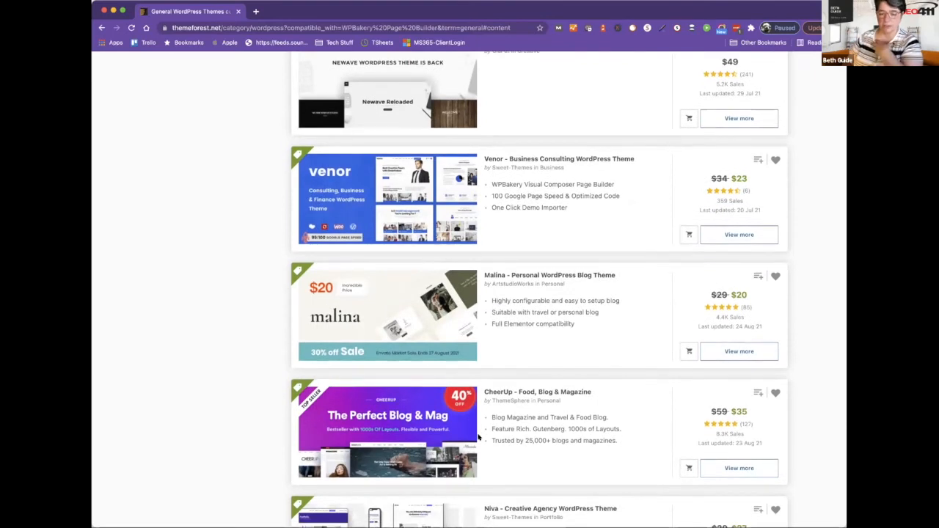
pyautogui.scroll(-8, 477, 437)
pyautogui.scroll(-4, 478, 437)
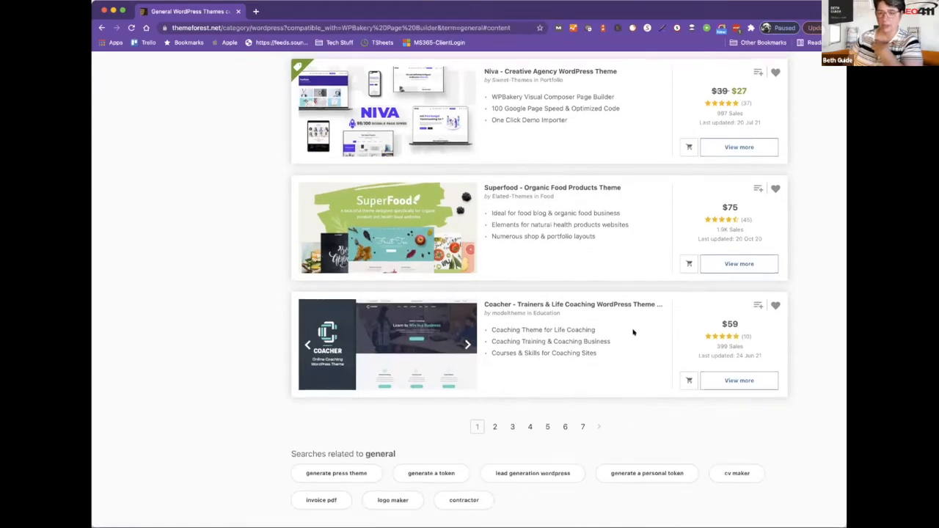
pyautogui.scroll(2, 633, 332)
pyautogui.scroll(9, 633, 332)
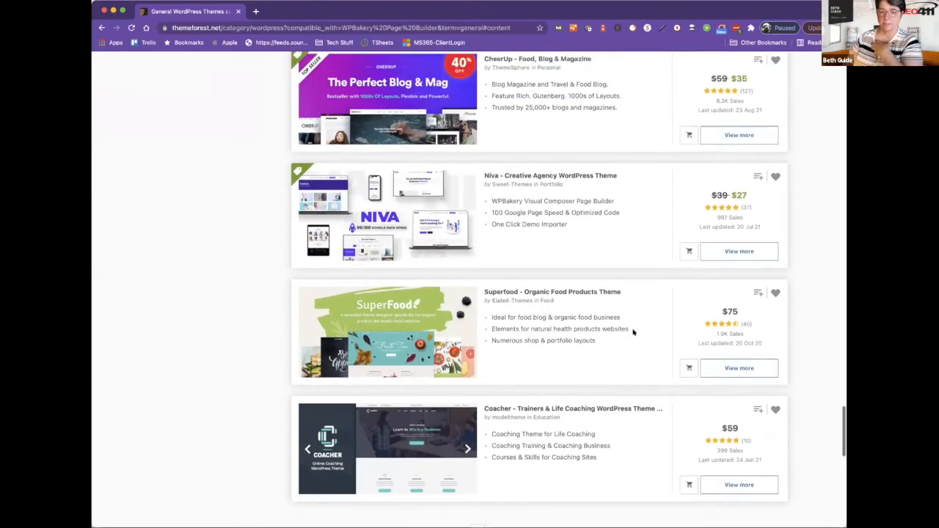
pyautogui.scroll(8, 633, 333)
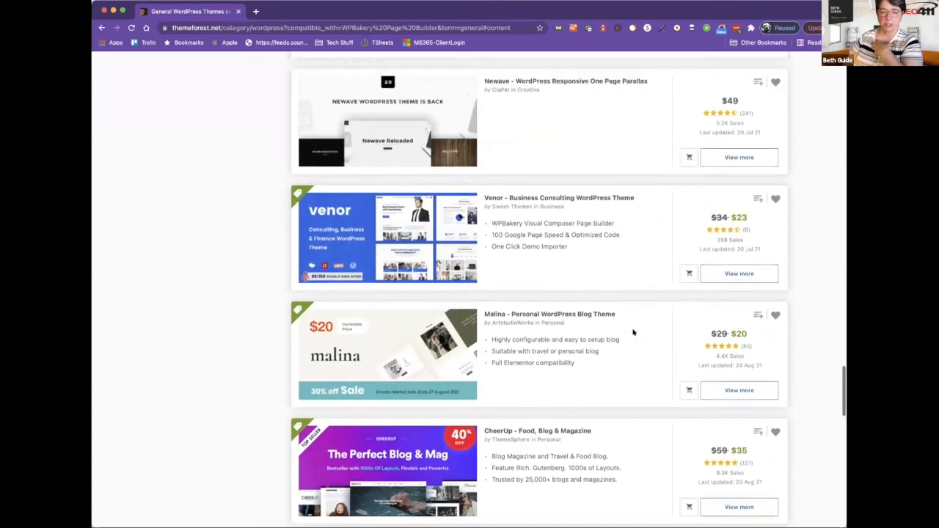
pyautogui.scroll(1, 633, 333)
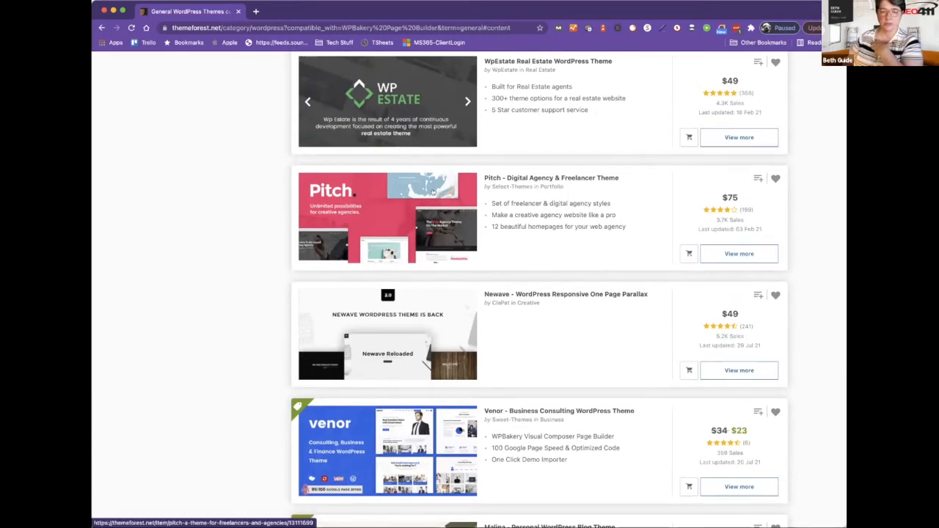
pyautogui.scroll(2, 433, 191)
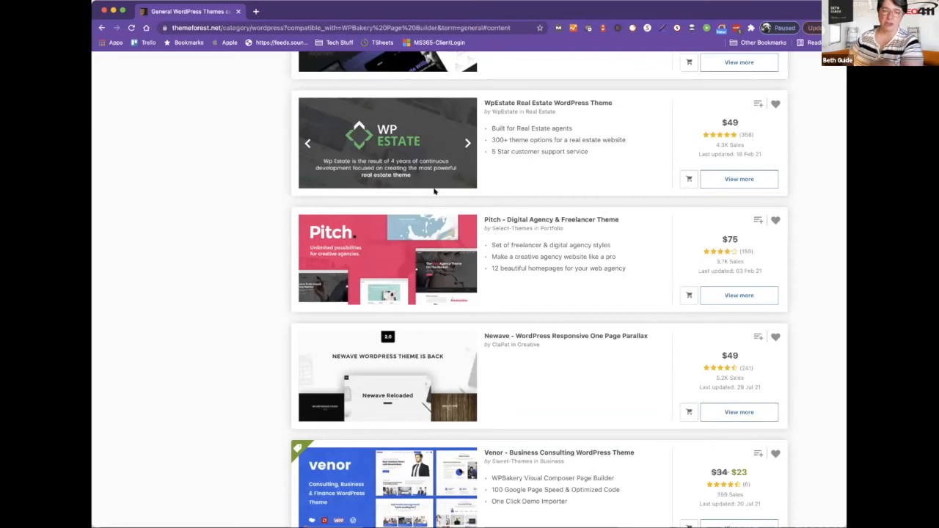
pyautogui.scroll(15, 434, 191)
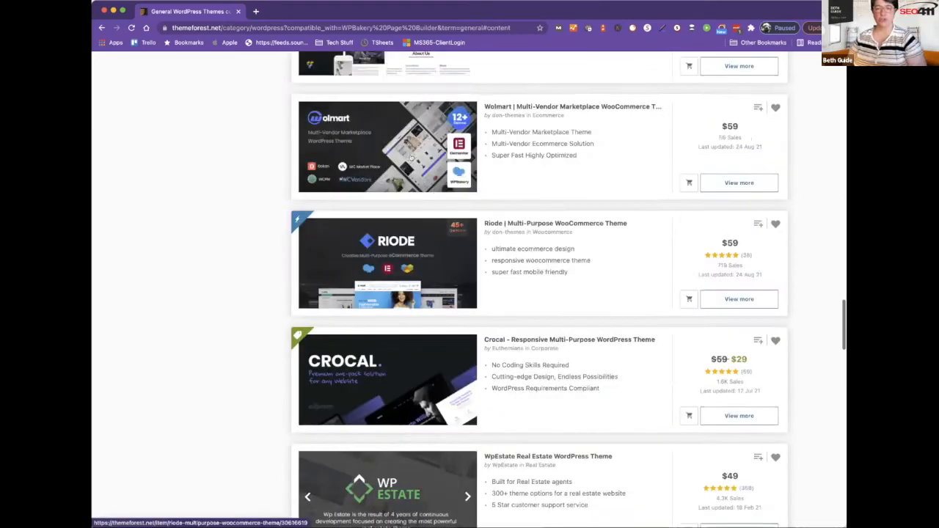
pyautogui.scroll(20, 361, 132)
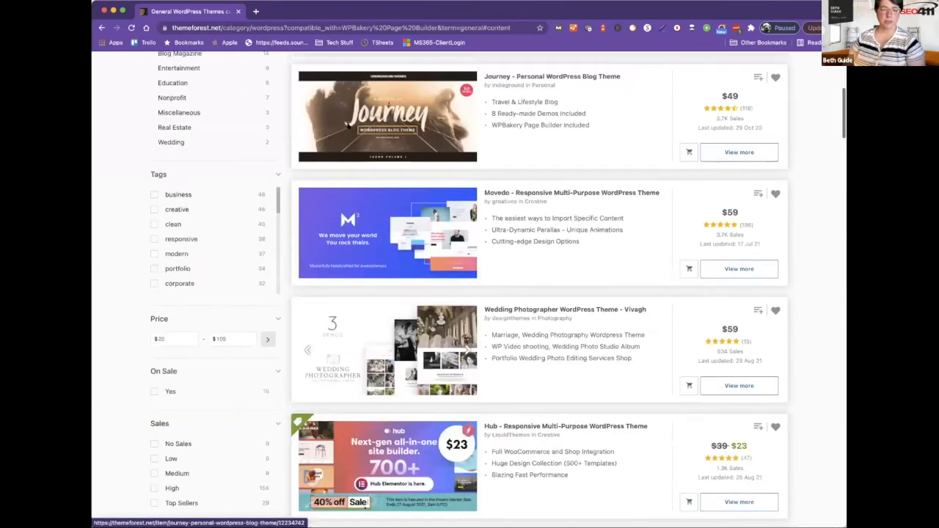
# Replace the search term 'general' with 'udesign' and run the search.
pyautogui.moveTo(227, 175); pyautogui.dragTo(116, 169)
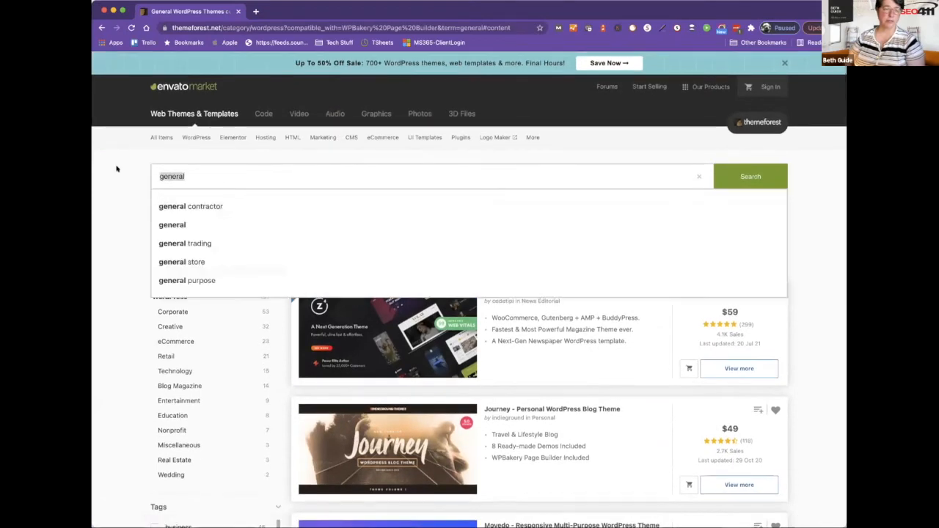
pyautogui.write('udesign')
pyautogui.press('Return')
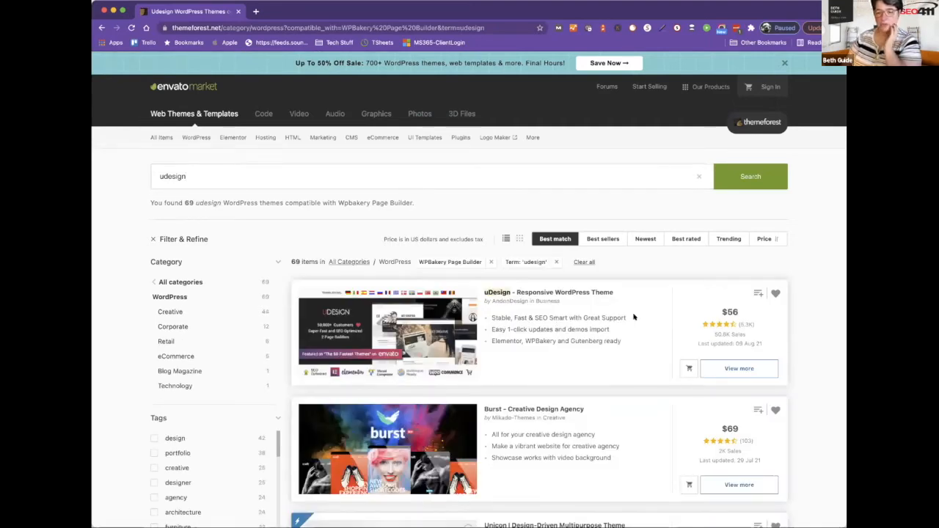
# Check the uDesign theme's sales count and last-updated date, then scan further results.
pyautogui.moveTo(710, 334); pyautogui.dragTo(742, 332)
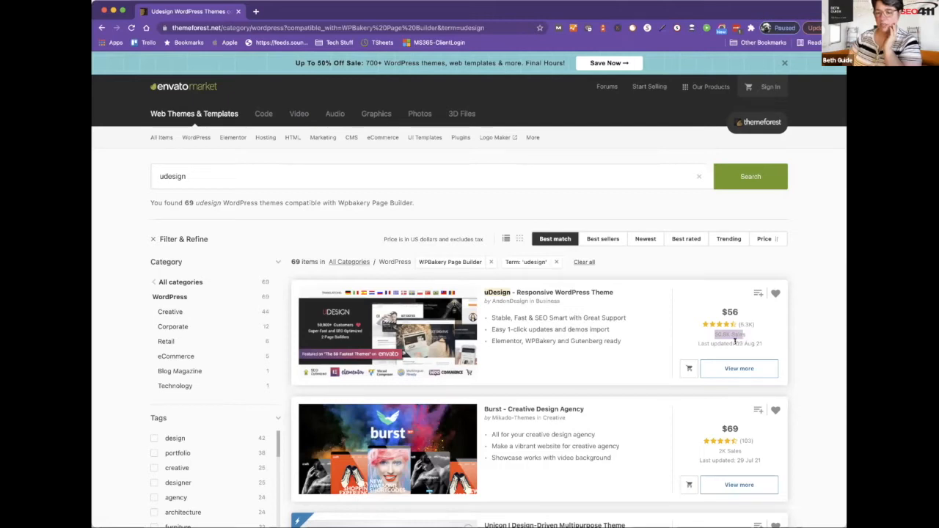
pyautogui.moveTo(735, 343); pyautogui.dragTo(763, 345)
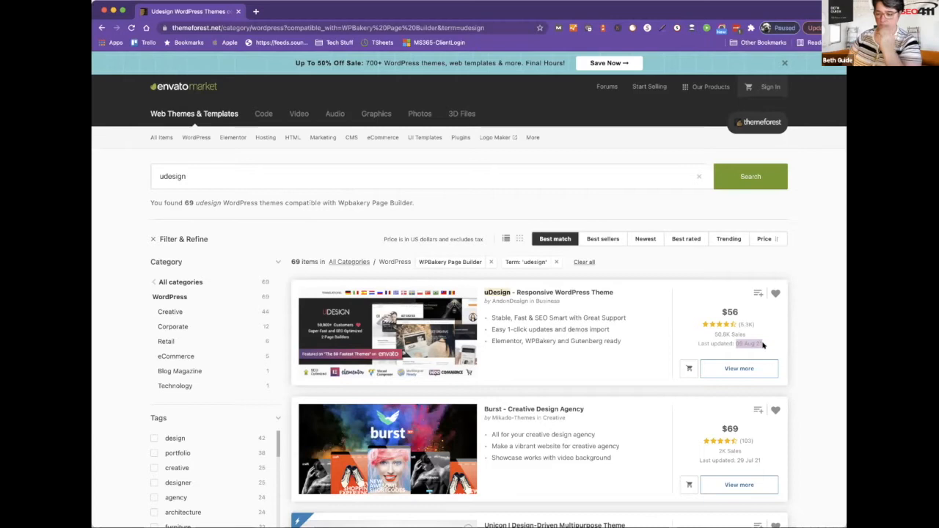
pyautogui.scroll(-1, 763, 345)
pyautogui.scroll(-4, 763, 345)
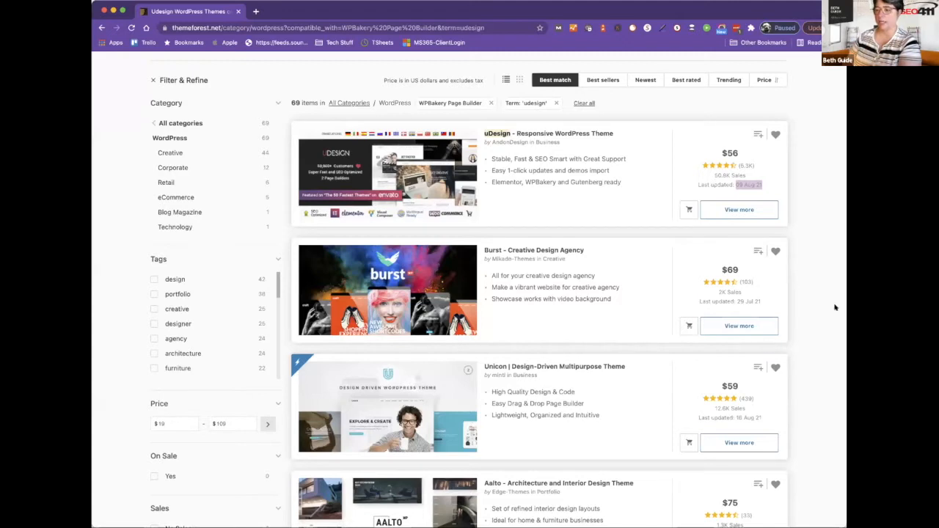
pyautogui.scroll(-2, 835, 305)
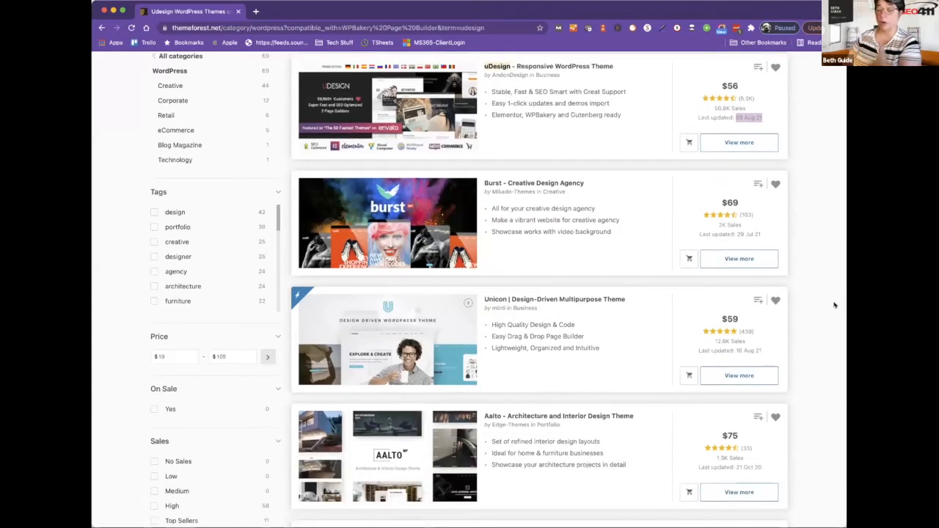
pyautogui.scroll(-6, 763, 369)
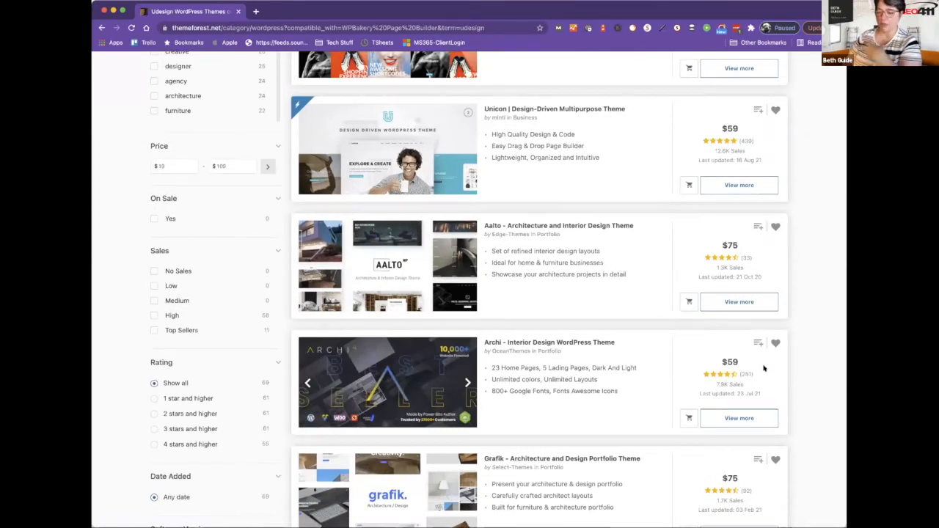
# Switch to the Wordpress Setup site's admin dashboard running U-Design Child Theme.
pyautogui.scroll(10, 763, 369)
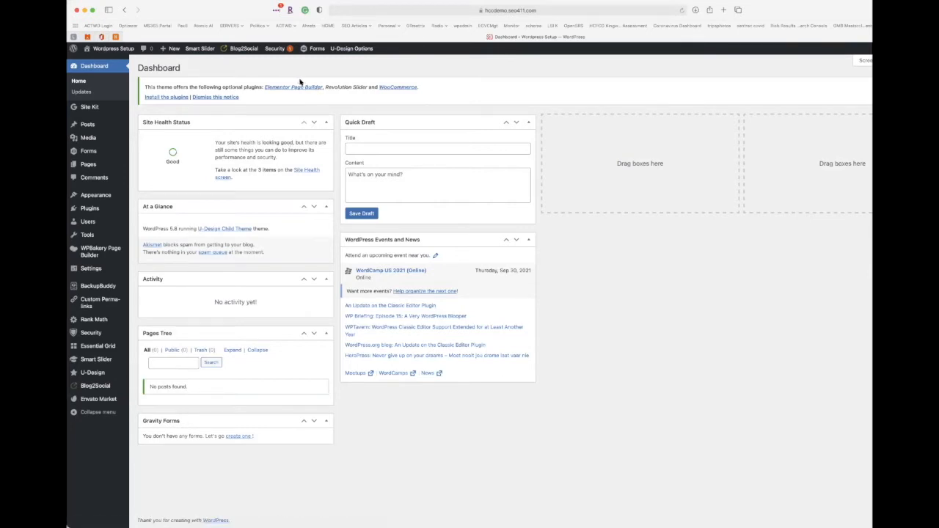
# Reposition the browser window and maximize it so the WordPress dashboard fills the screen.
pyautogui.doubleClick(794, 8)
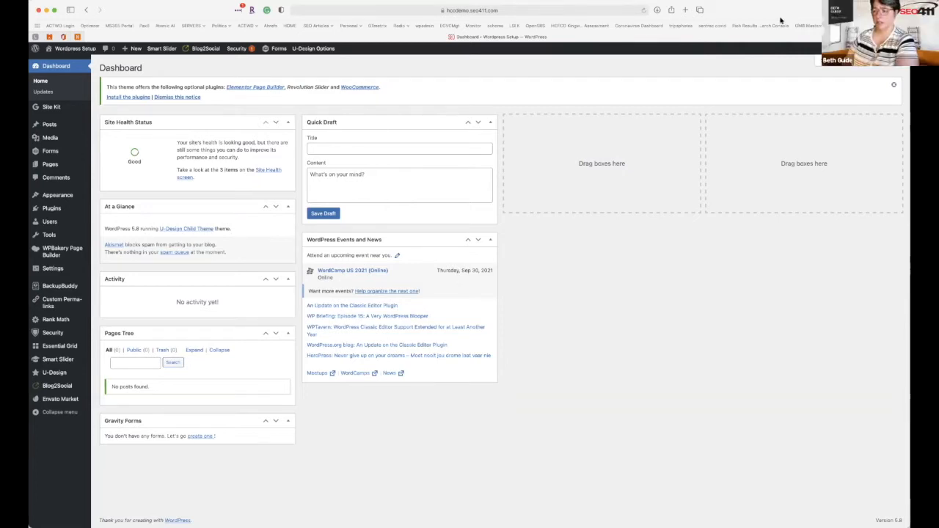
pyautogui.moveTo(779, 13); pyautogui.dragTo(791, 13)
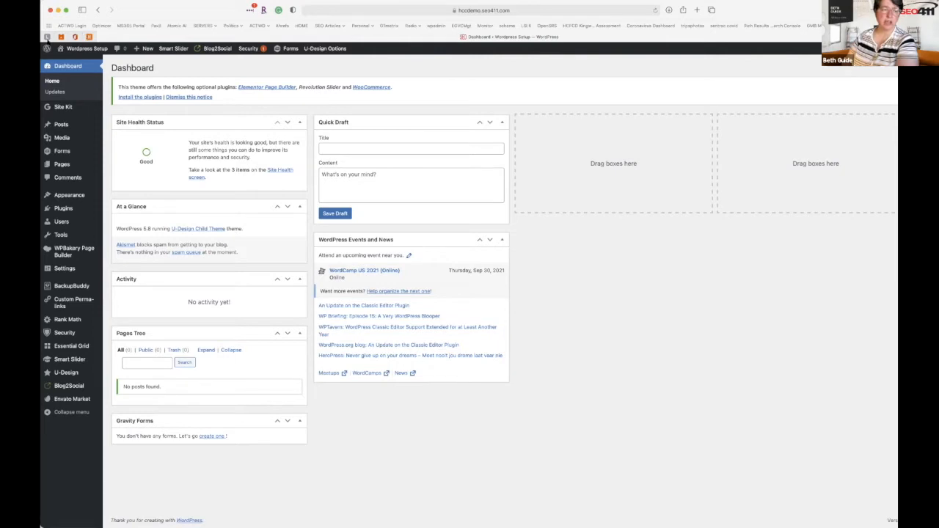
pyautogui.moveTo(64, 111)
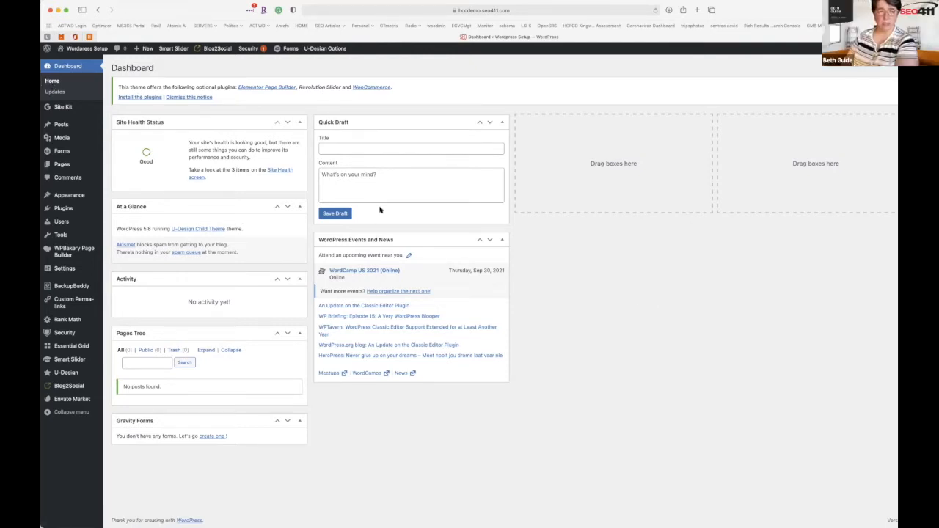
pyautogui.moveTo(209, 13); pyautogui.dragTo(227, 13)
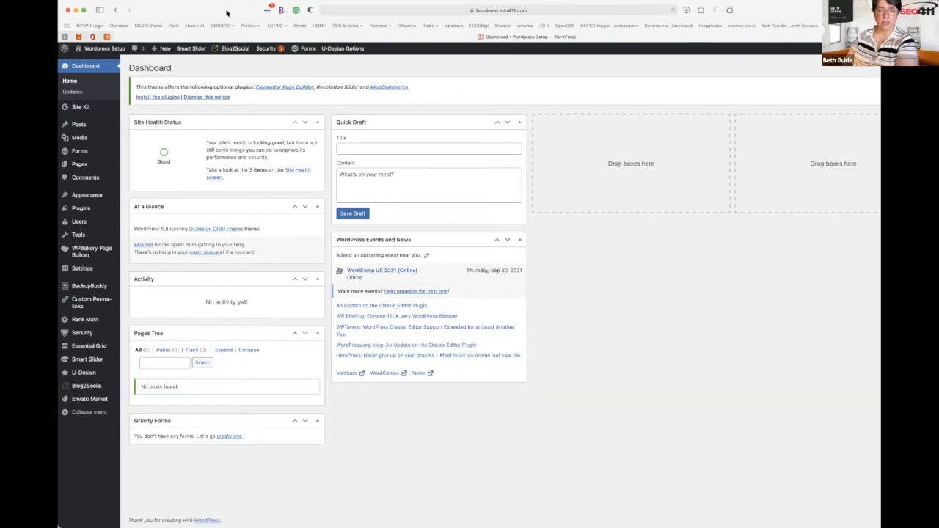
pyautogui.doubleClick(227, 13)
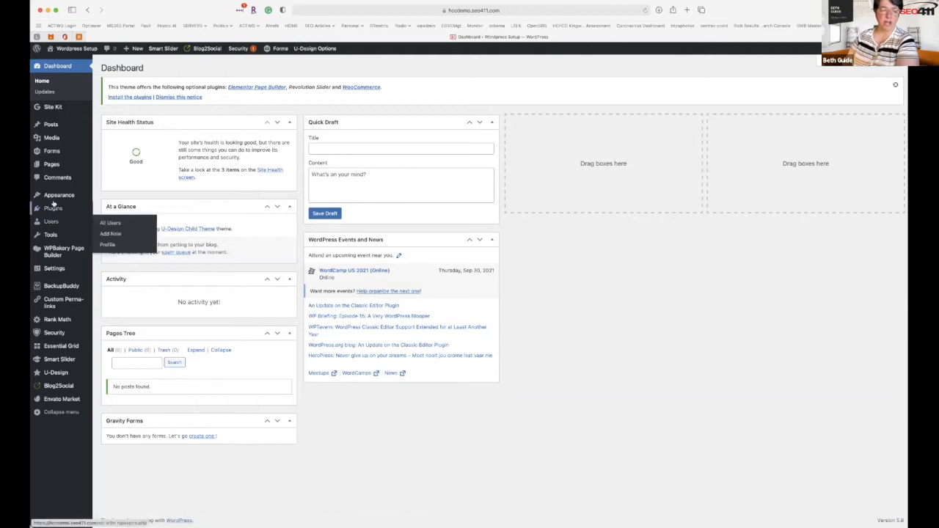
pyautogui.moveTo(52, 195)
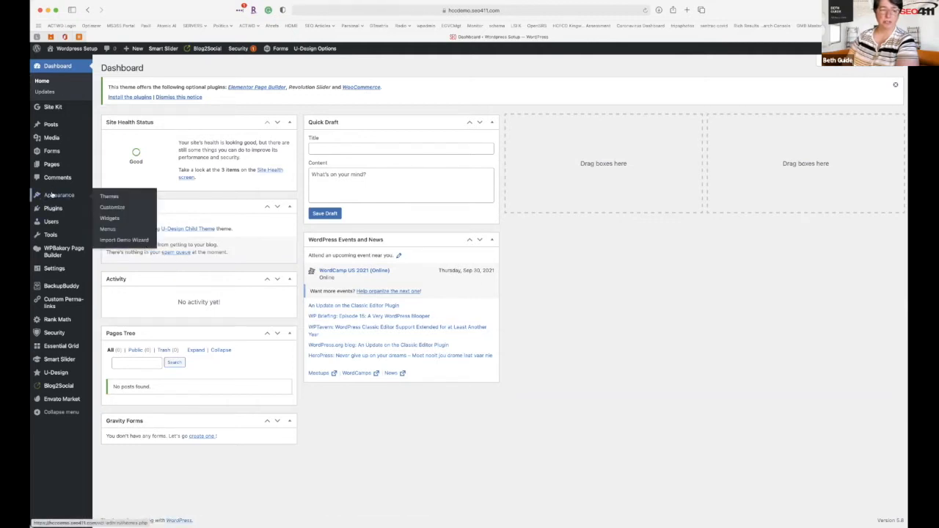
# Open Appearance > Themes, showing U-Design Child Theme active among three installed themes.
pyautogui.click(109, 200)
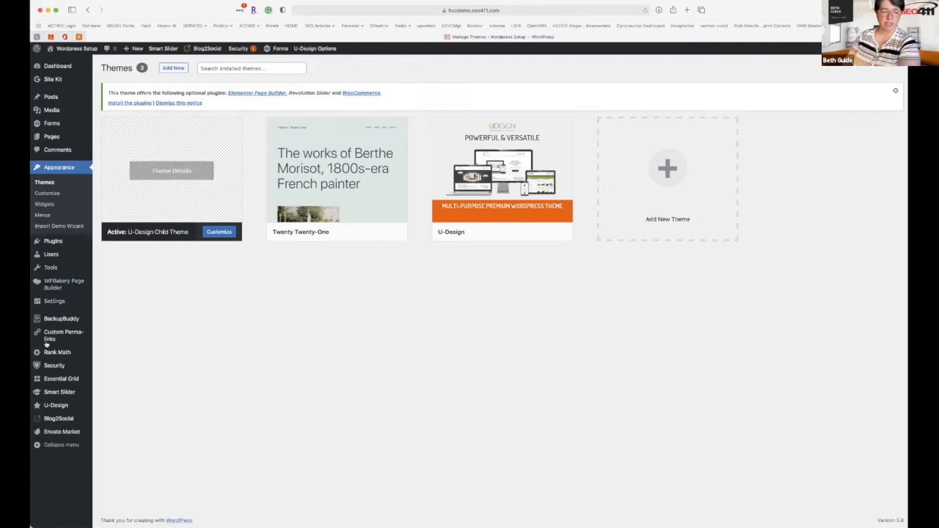
pyautogui.moveTo(42, 403)
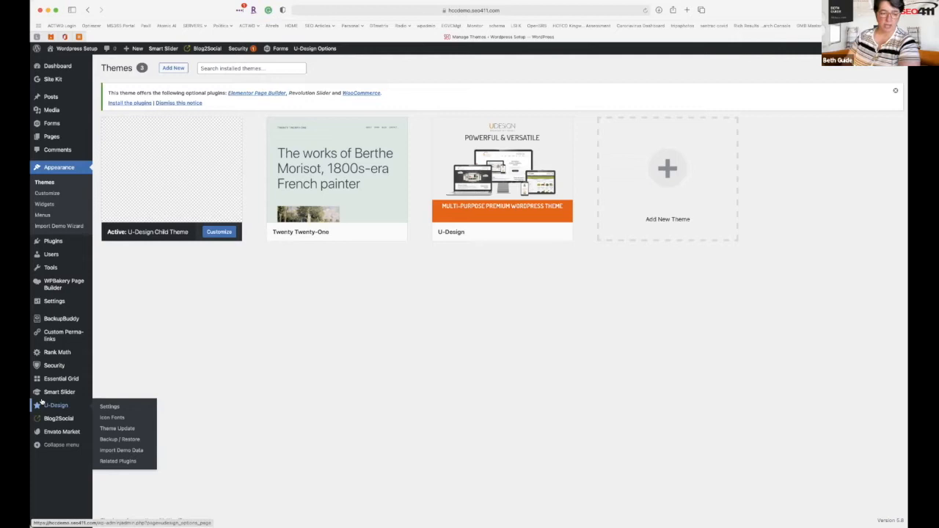
# Open U-Design's Import Demo Data page and launch the theme setup wizard.
pyautogui.click(105, 450)
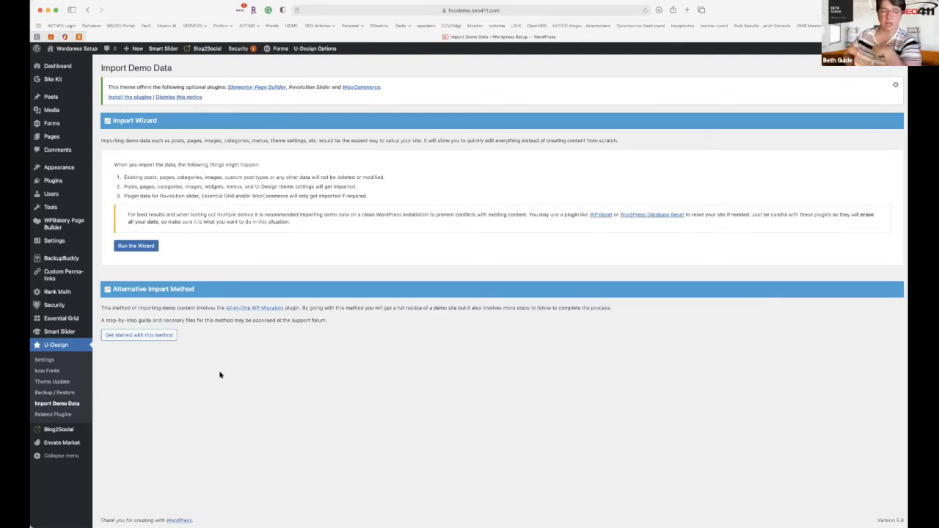
pyautogui.click(147, 249)
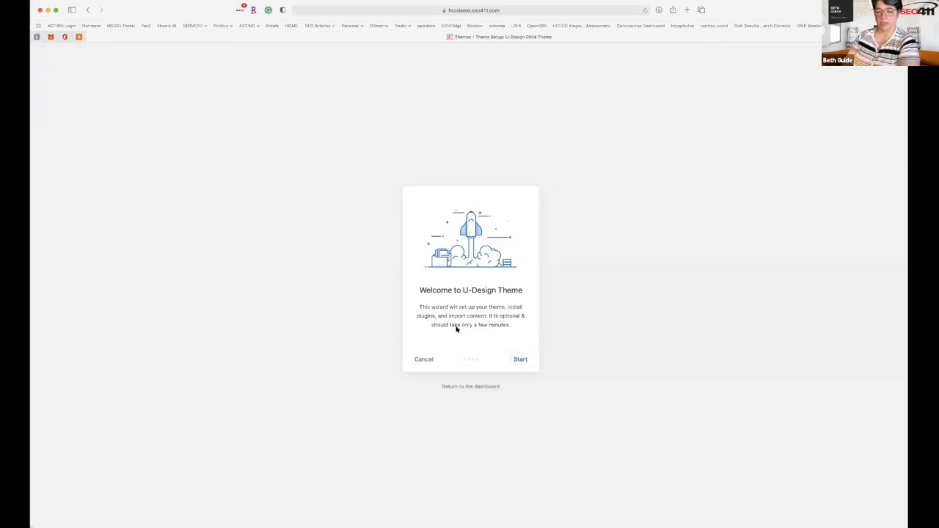
# Run the wizard past the child theme step; untick Elementor Page Builder, Revolution Slider and WooCommerce.
pyautogui.click(519, 359)
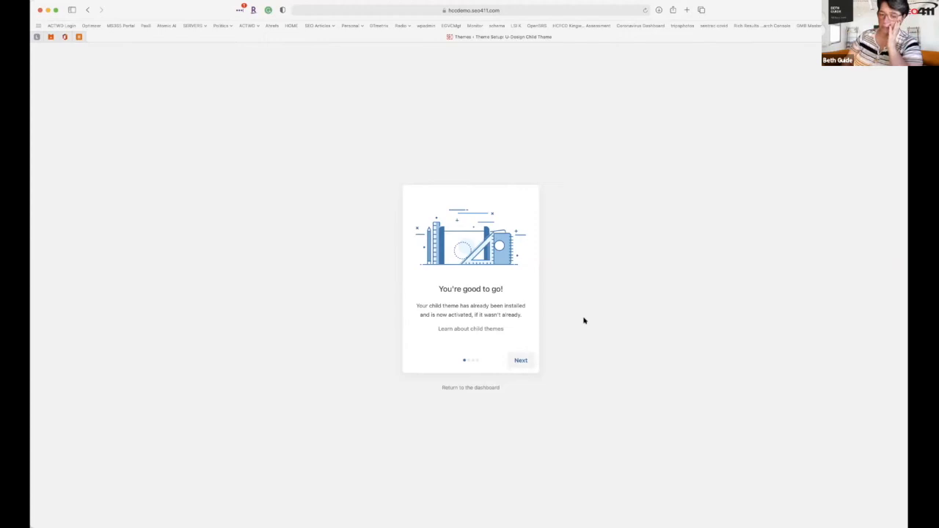
pyautogui.click(519, 360)
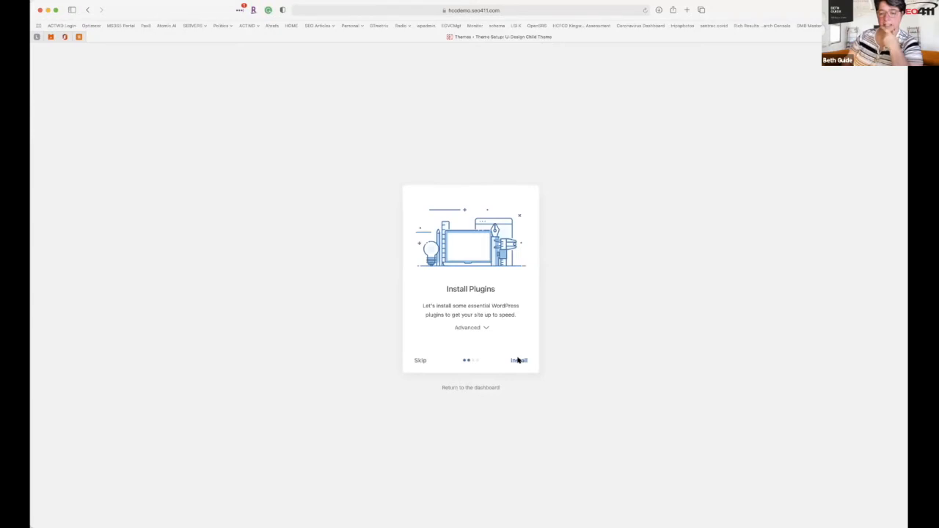
pyautogui.click(484, 327)
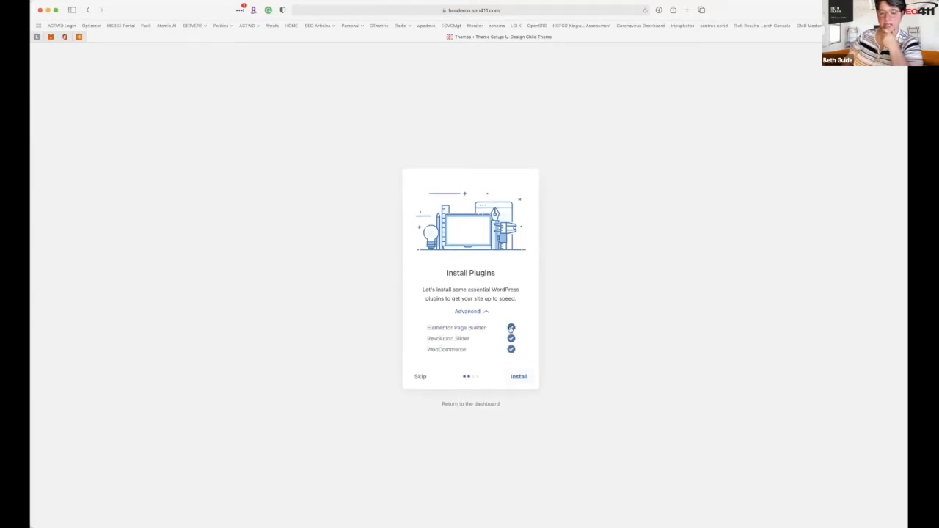
pyautogui.click(510, 328)
pyautogui.click(511, 340)
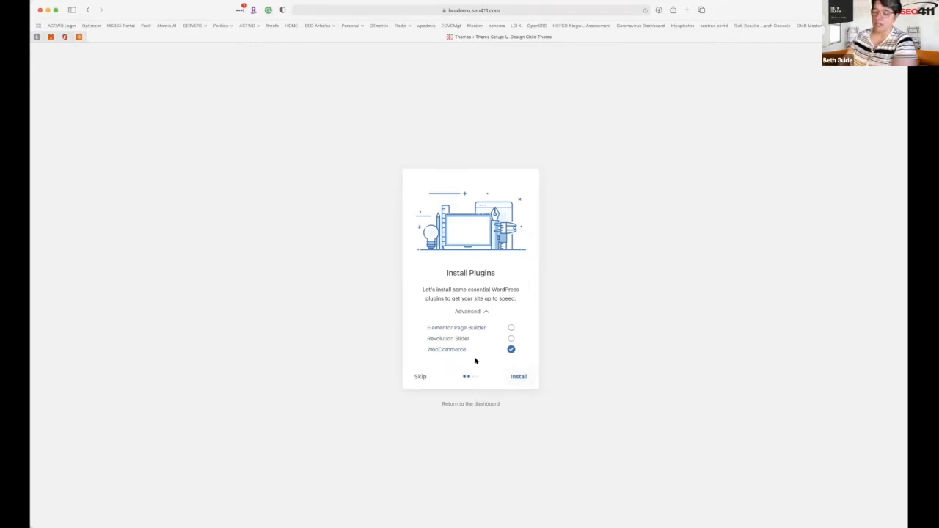
pyautogui.click(511, 350)
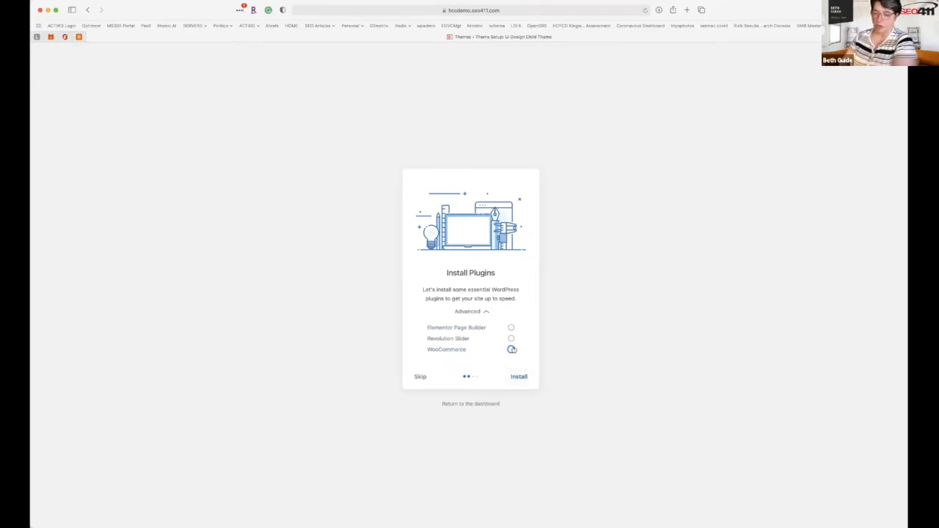
# Skip plugin installation and keep Business Demo as the demo to import.
pyautogui.click(518, 376)
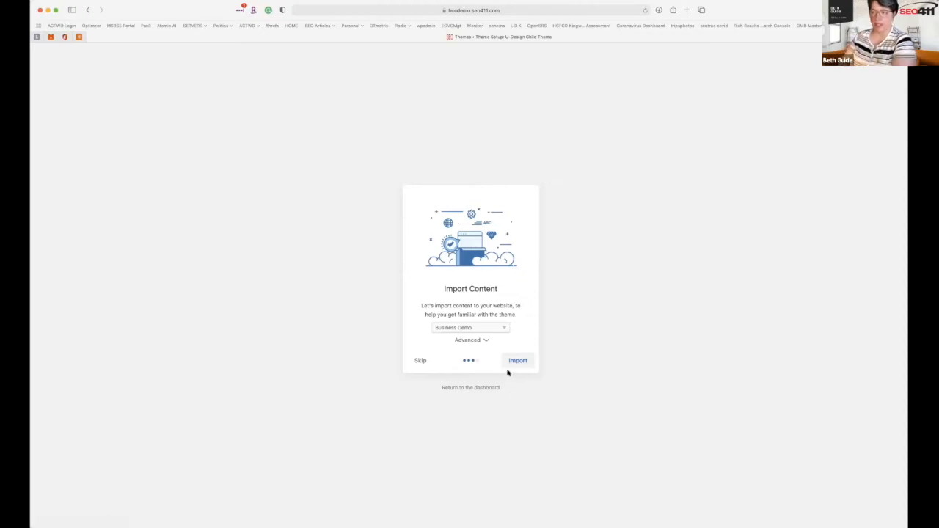
pyautogui.click(489, 328)
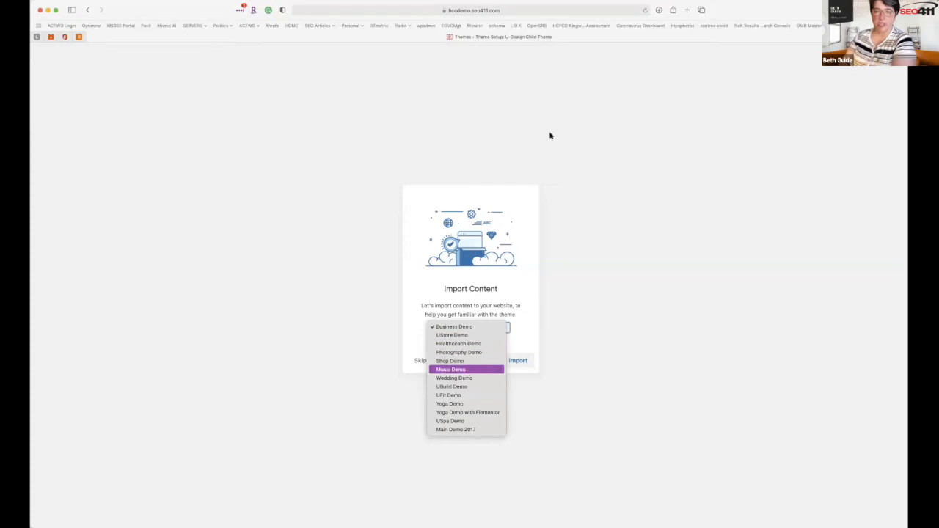
pyautogui.click(686, 10)
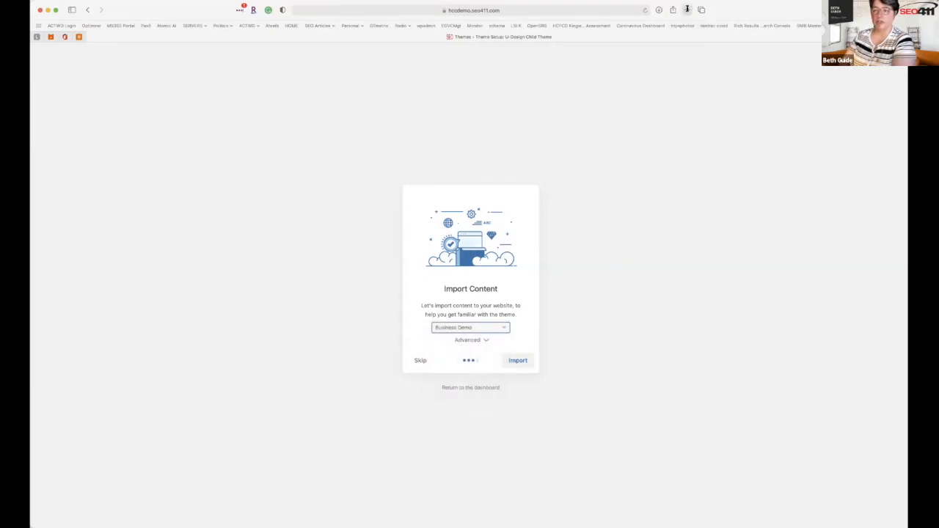
# Search Google for 'udesign theme' in a new browser tab.
pyautogui.press('super+t')
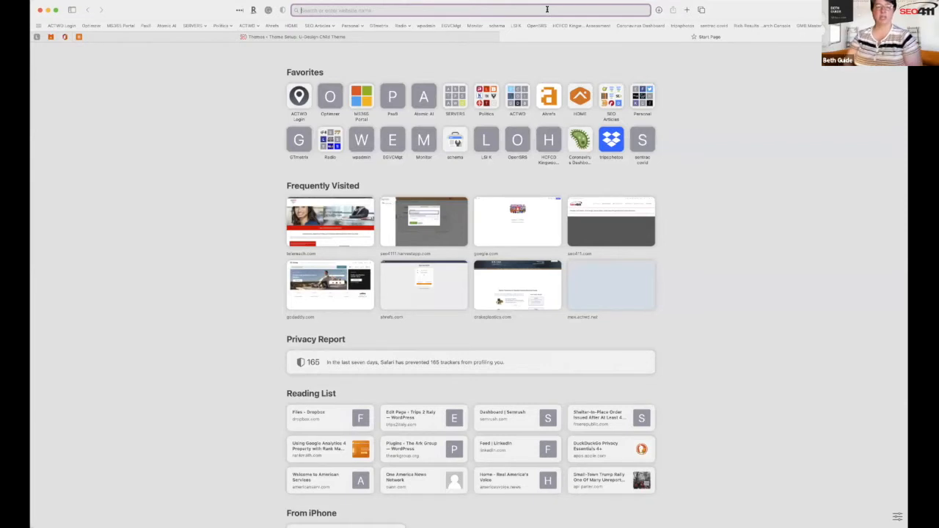
pyautogui.write('u')
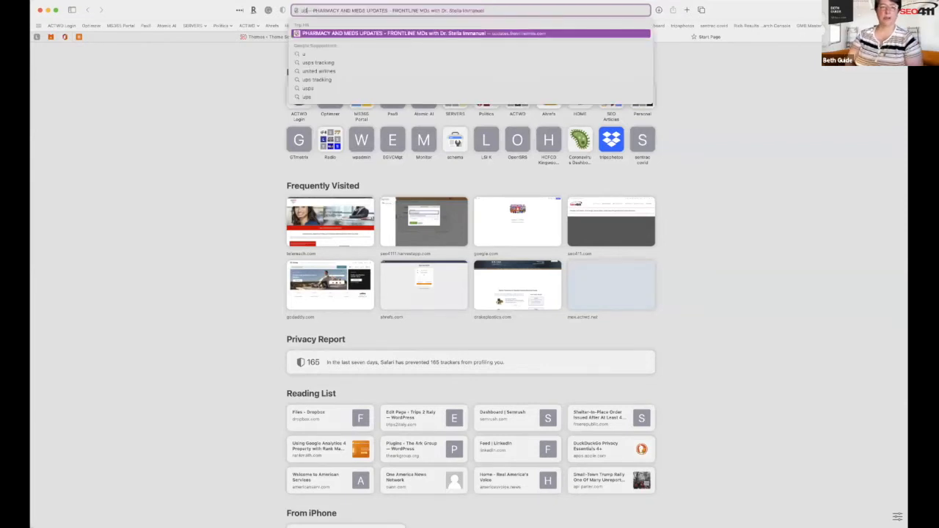
pyautogui.write('design')
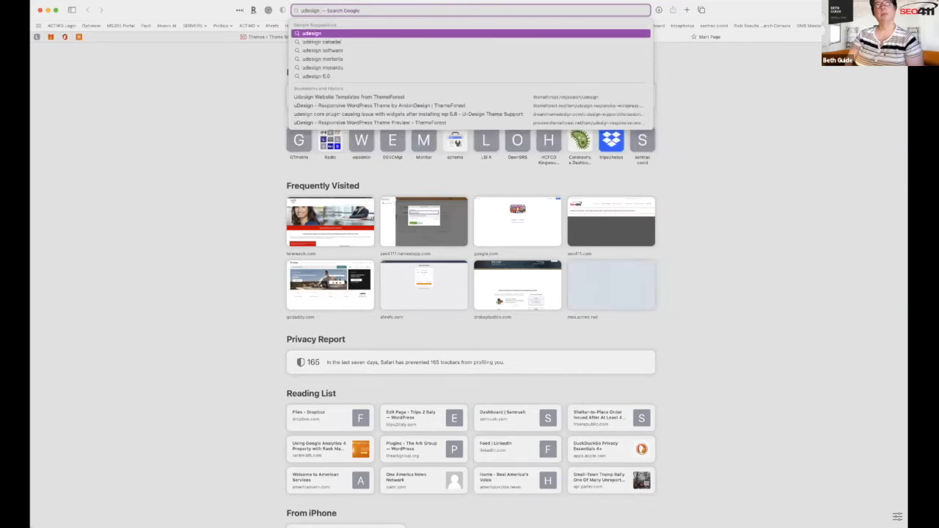
pyautogui.write(' theme')
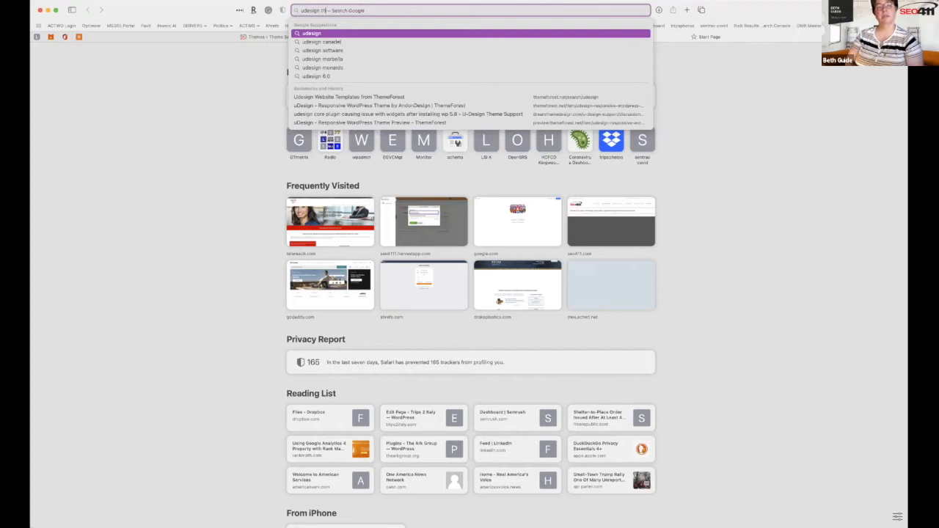
pyautogui.write('me')
pyautogui.press('Return')
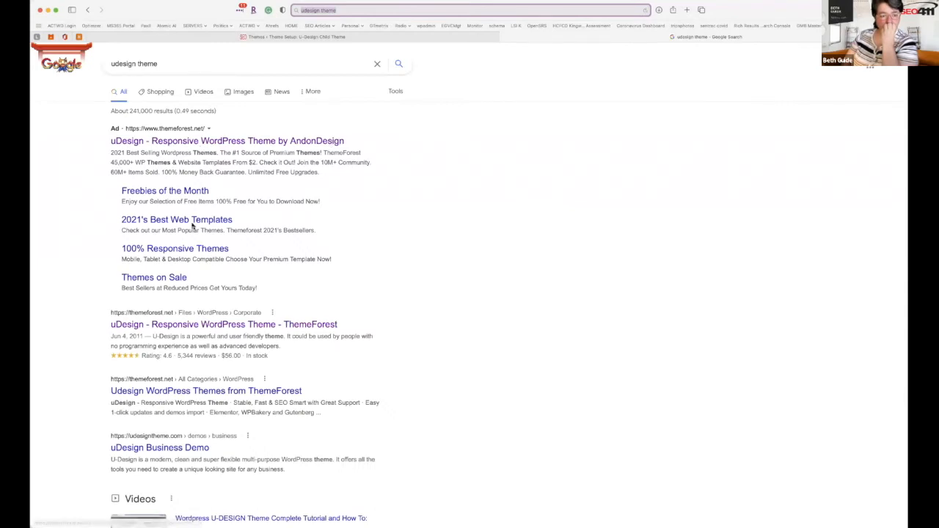
# Open the uDesign product page on ThemeForest and its live demo preview.
pyautogui.scroll(-3, 195, 225)
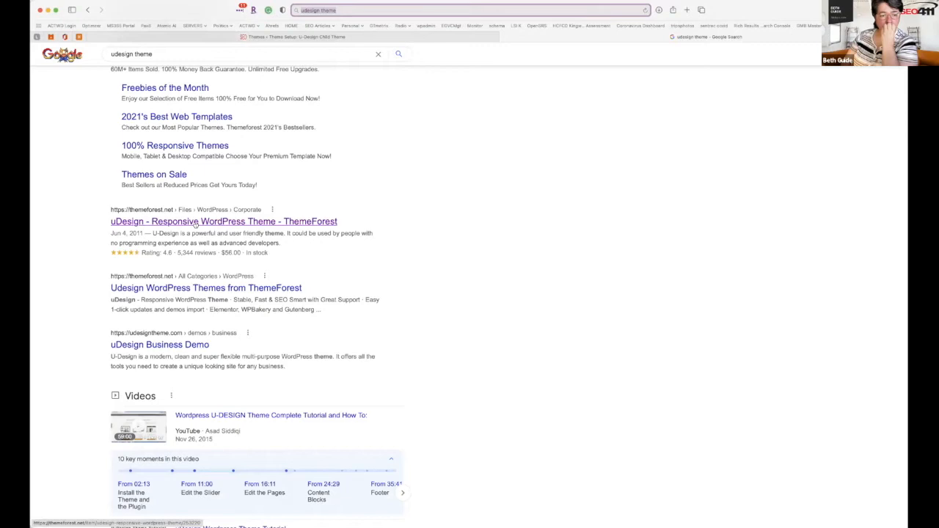
pyautogui.click(195, 222)
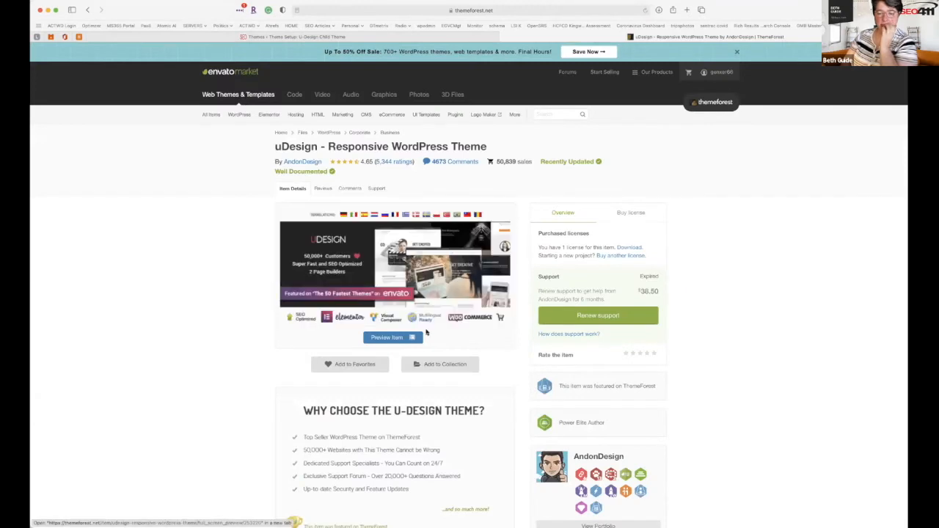
pyautogui.scroll(-2, 426, 330)
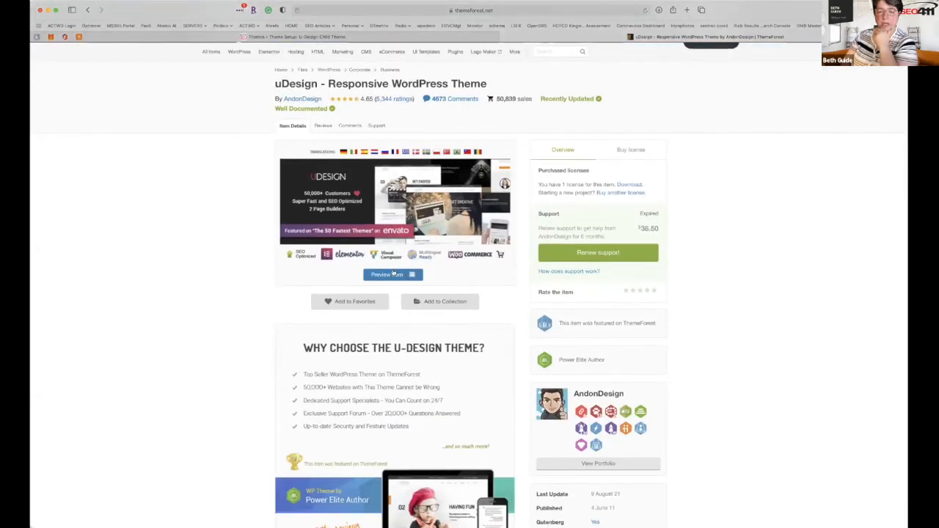
pyautogui.click(393, 276)
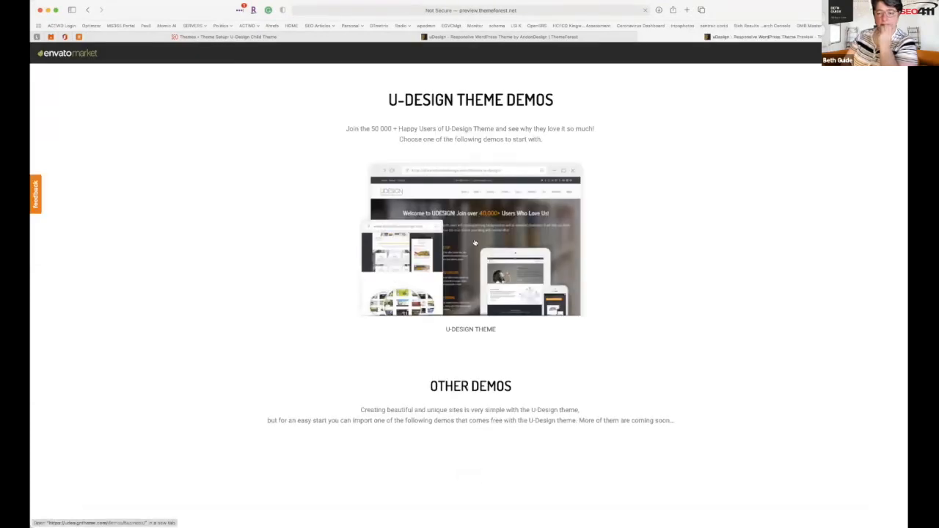
# Scroll the Other Demos grid past UFarm, Wedding and U-Fit to the Yoga and U-Medispa tiles.
pyautogui.scroll(-2, 474, 243)
pyautogui.scroll(2, 475, 243)
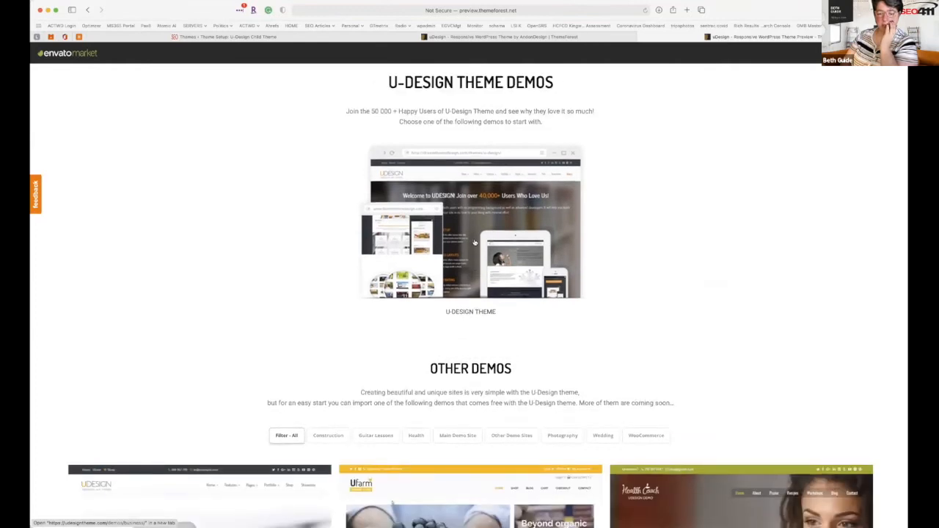
pyautogui.scroll(-4, 474, 243)
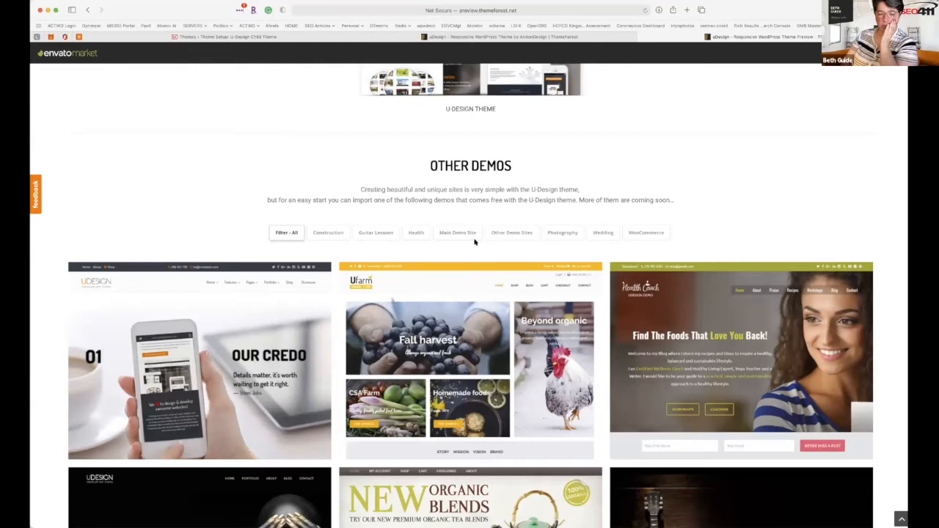
pyautogui.scroll(-2, 474, 243)
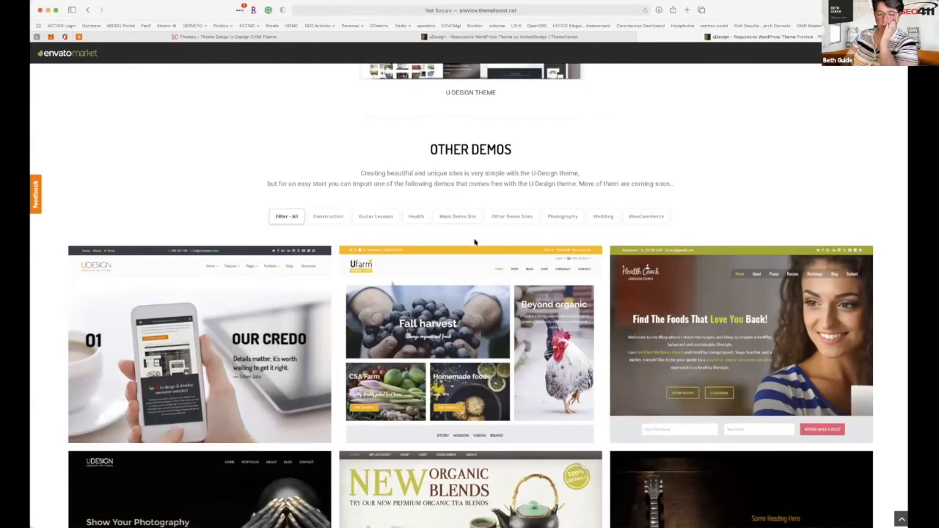
pyautogui.scroll(-2, 475, 243)
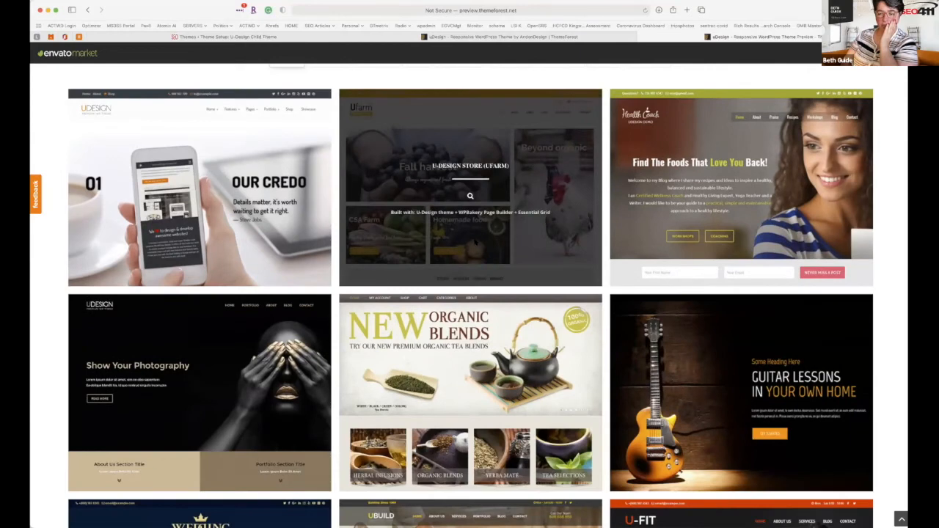
pyautogui.scroll(-5, 475, 243)
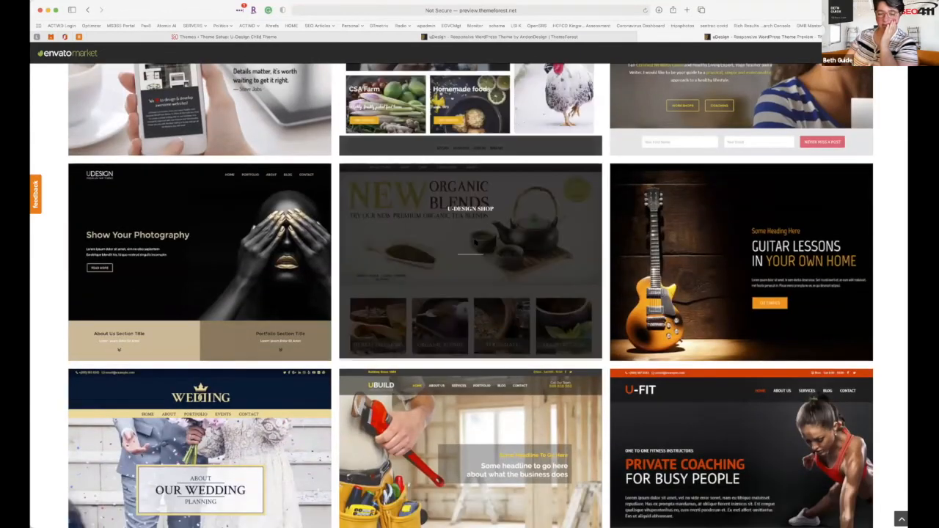
pyautogui.scroll(-4, 474, 243)
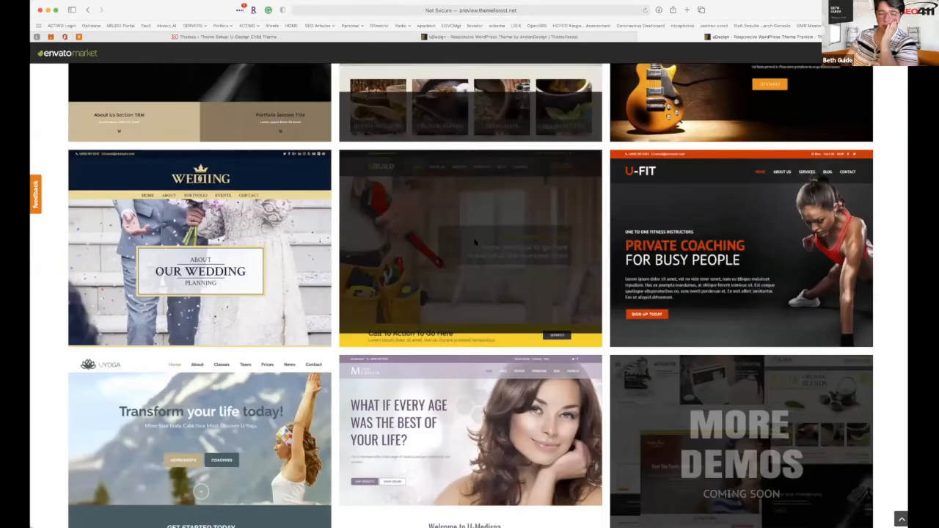
pyautogui.scroll(-2, 475, 243)
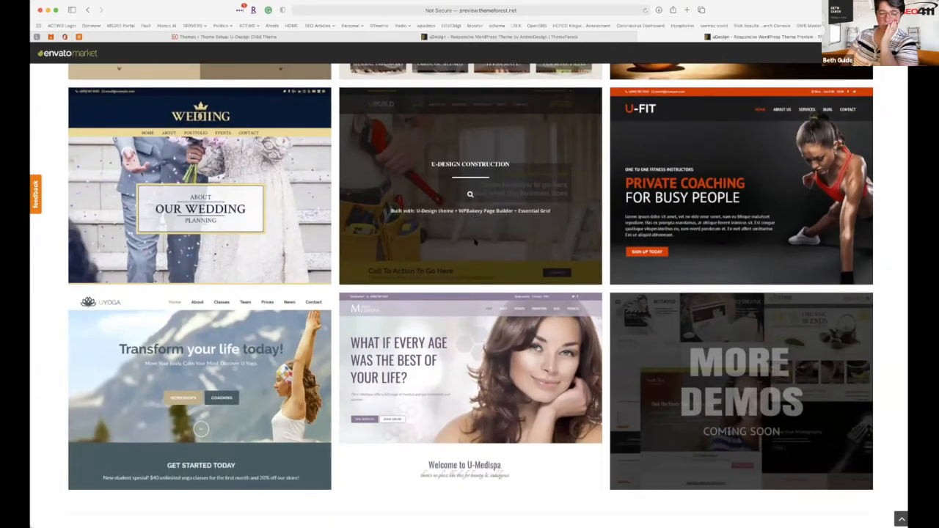
pyautogui.scroll(-3, 474, 243)
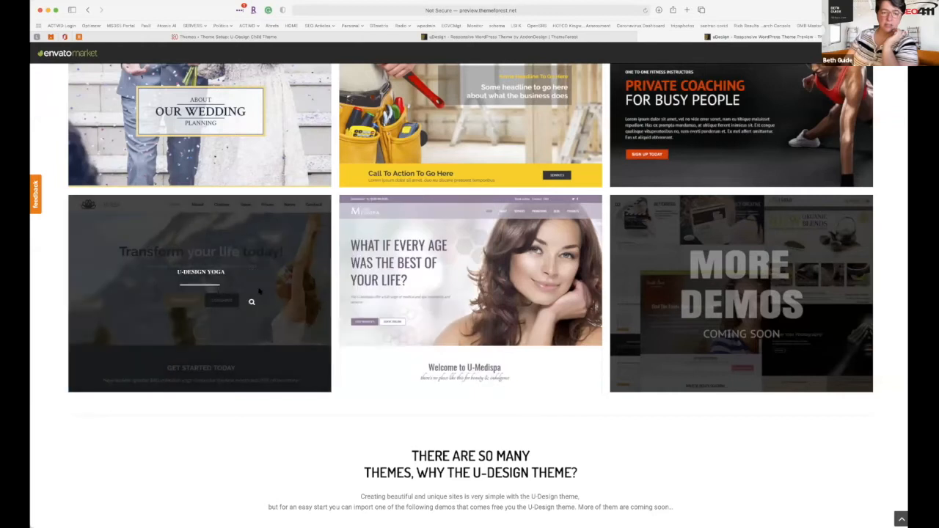
# Preview the U-Design Yoga demo and its Vinyasa Yoga course page, then go back.
pyautogui.click(200, 303)
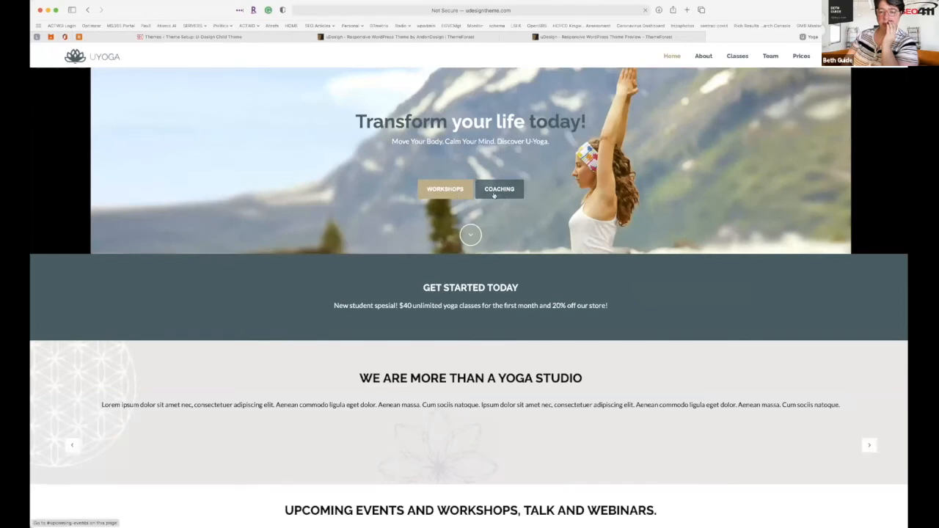
pyautogui.scroll(-3, 502, 238)
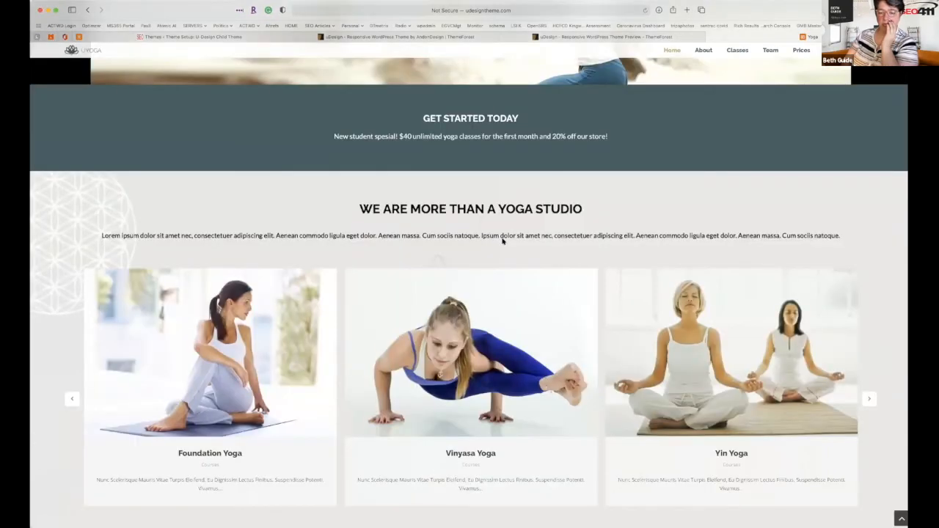
pyautogui.scroll(-2, 473, 311)
pyautogui.click(473, 312)
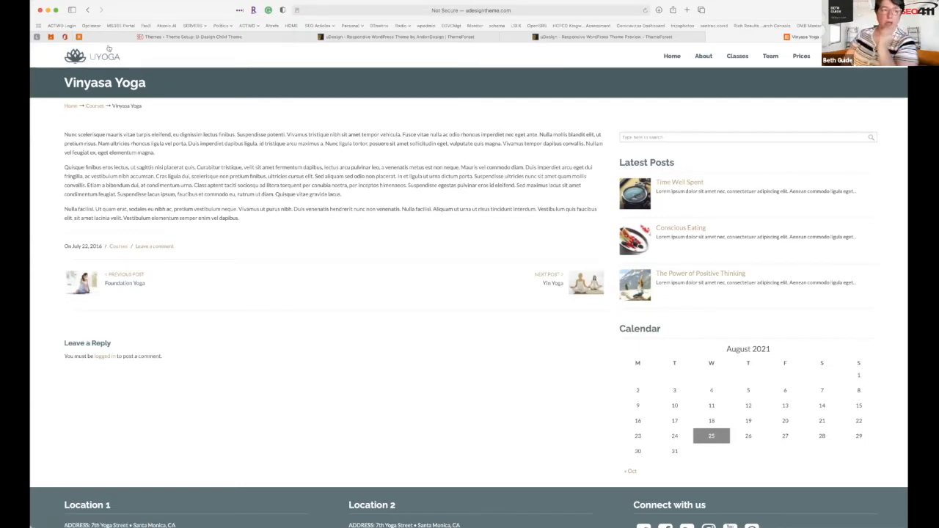
pyautogui.click(87, 12)
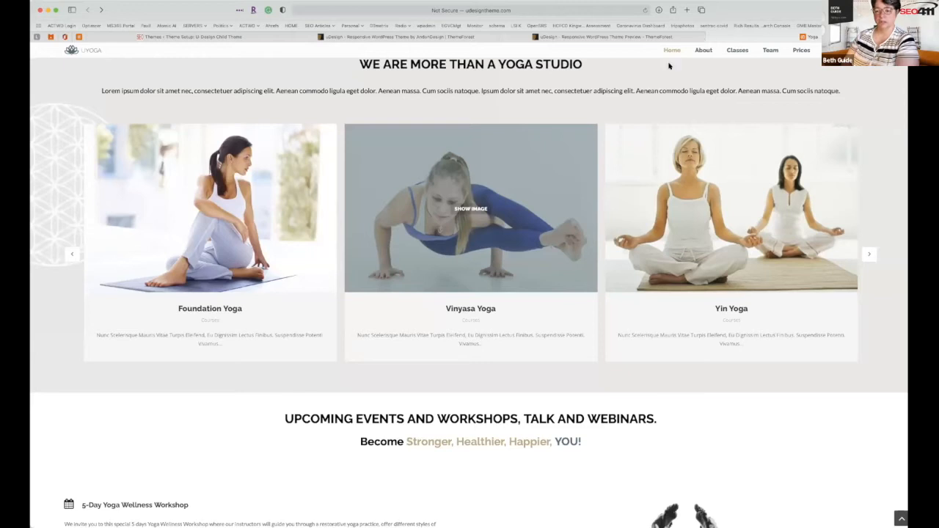
# Close the yoga demo, filter the grid to Other Demo Sites, and open the main U-Design site.
pyautogui.press('super+w')
pyautogui.scroll(-5, 601, 172)
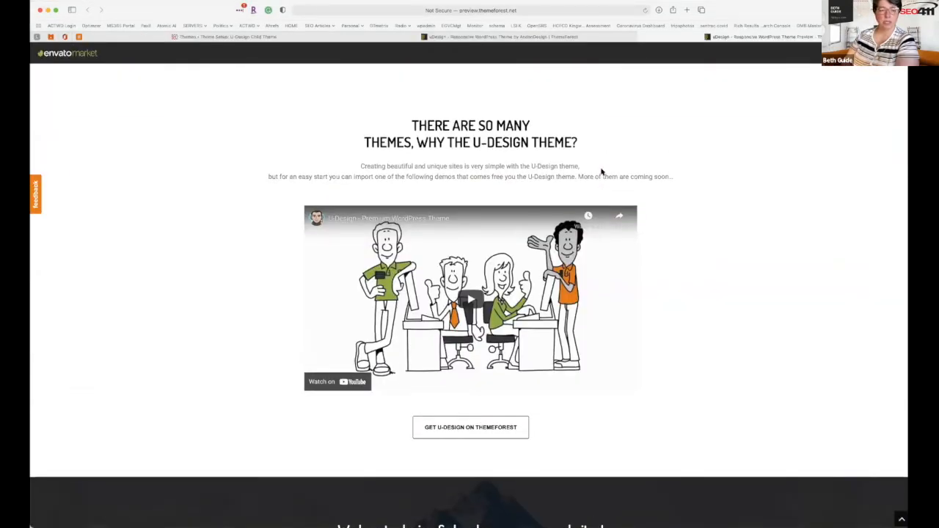
pyautogui.scroll(5, 601, 171)
pyautogui.scroll(2, 601, 171)
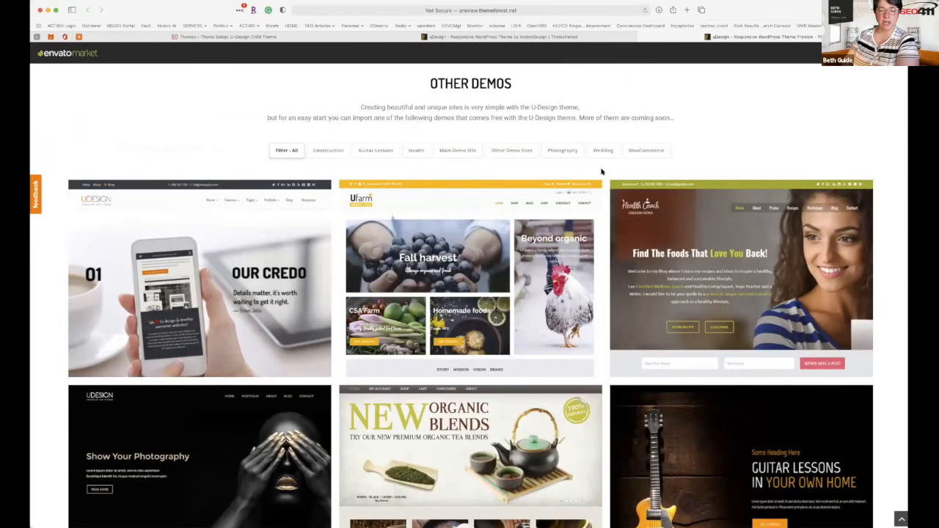
pyautogui.scroll(2, 599, 175)
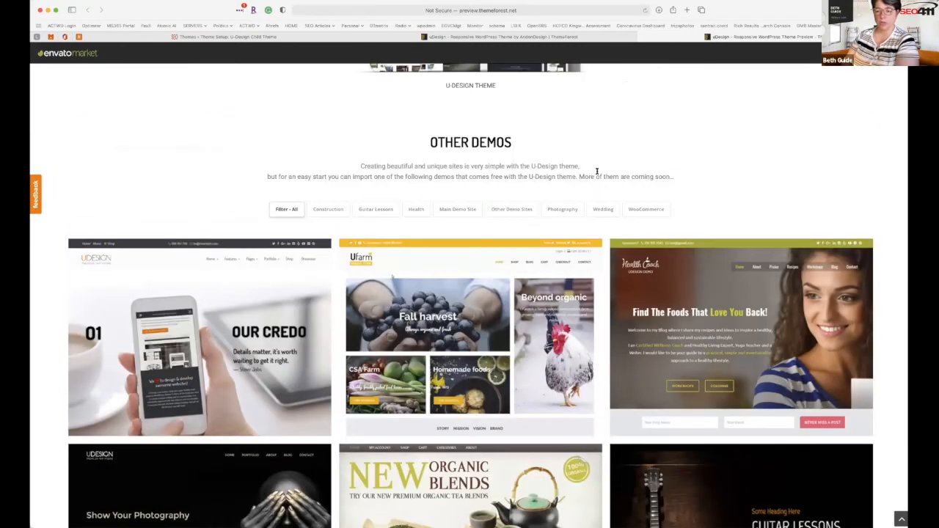
pyautogui.click(525, 210)
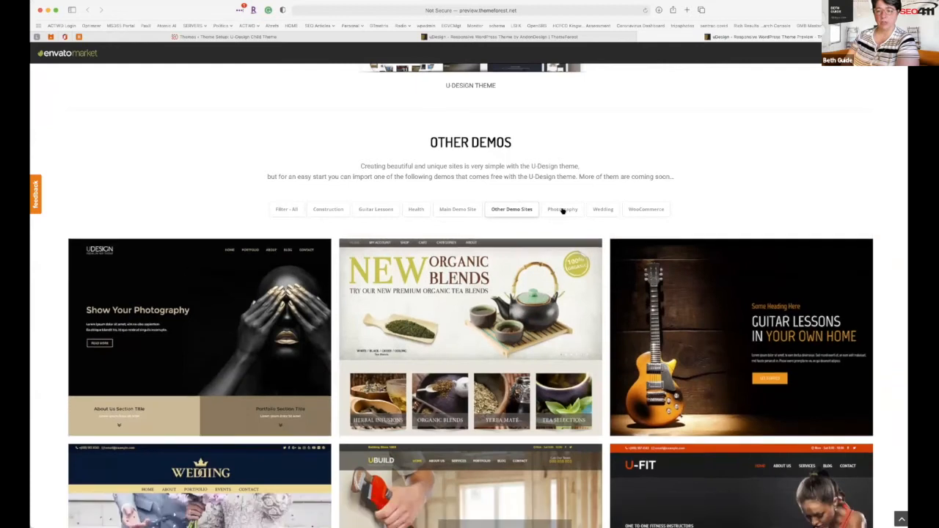
pyautogui.scroll(5, 565, 211)
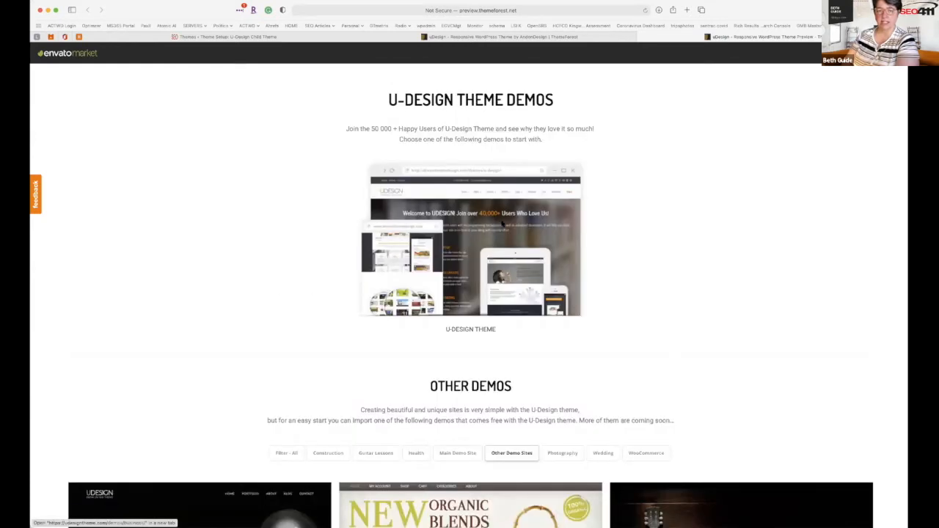
pyautogui.click(502, 224)
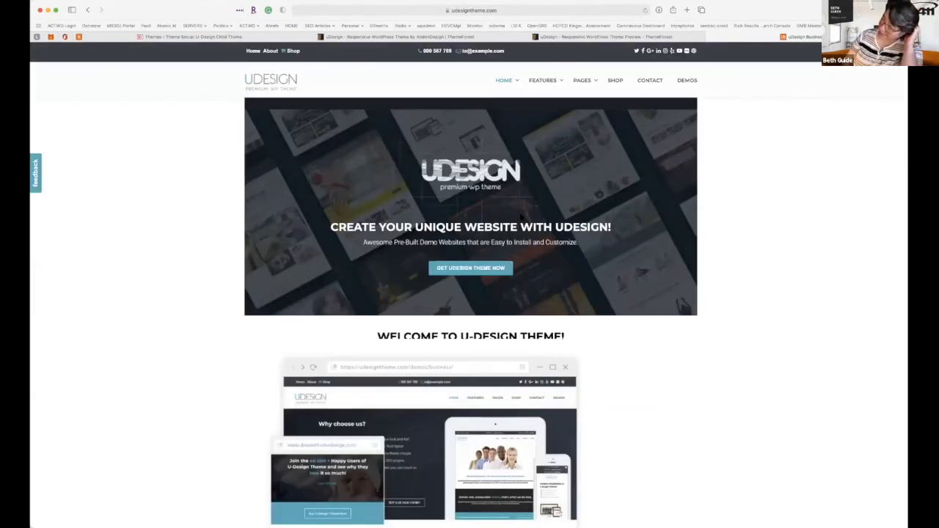
# Look through the udesigntheme.com feature sections, then return to the wizard's Import Content step.
pyautogui.scroll(-3, 520, 214)
pyautogui.scroll(-3, 521, 214)
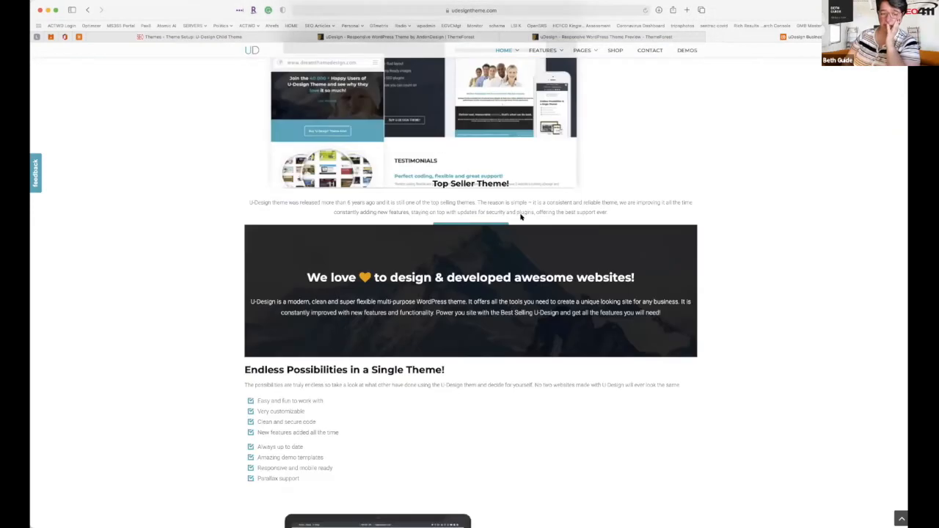
pyautogui.scroll(-2, 521, 216)
pyautogui.scroll(-4, 521, 217)
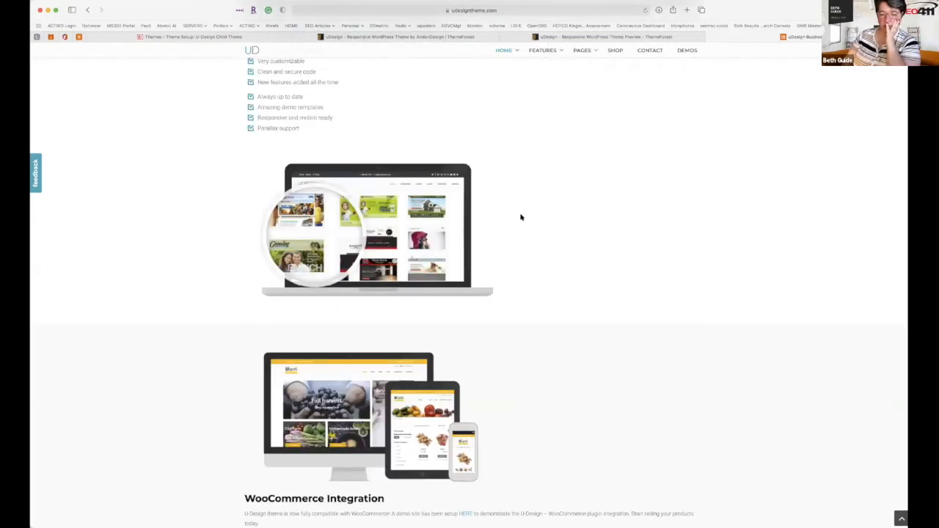
pyautogui.scroll(-2, 521, 217)
pyautogui.scroll(-3, 520, 217)
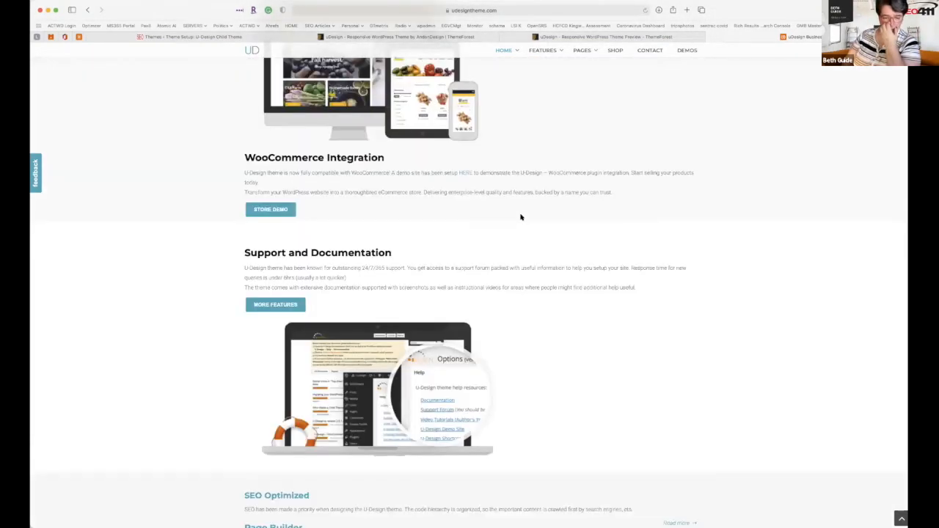
pyautogui.scroll(-3, 521, 215)
pyautogui.scroll(-3, 521, 212)
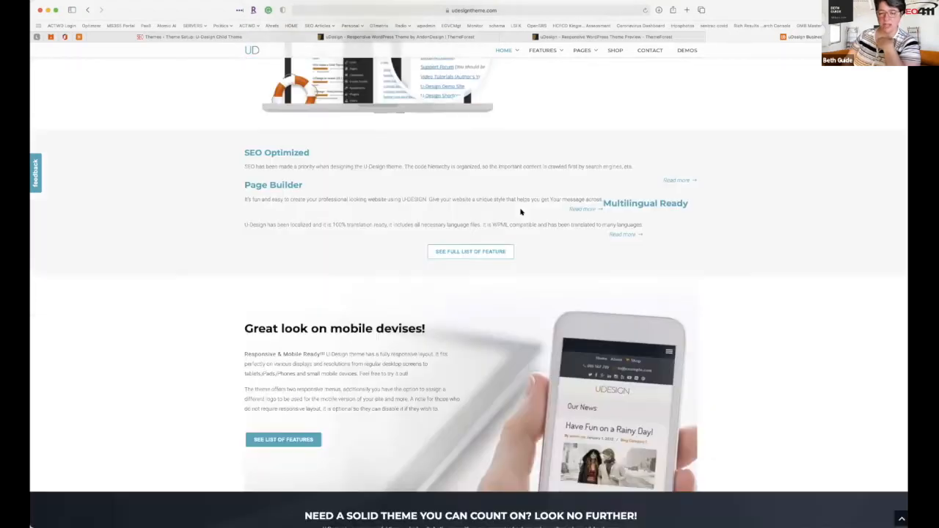
pyautogui.scroll(-3, 520, 212)
pyautogui.scroll(10, 506, 147)
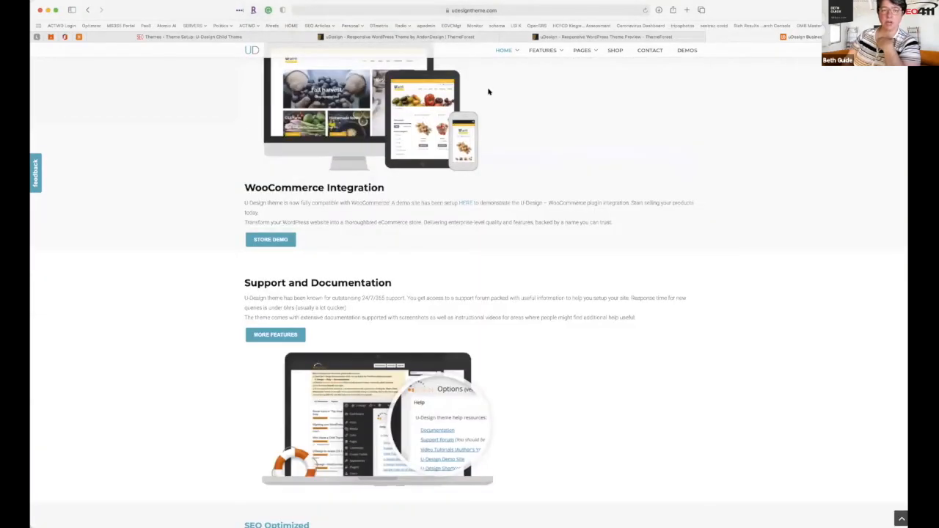
pyautogui.scroll(10, 488, 90)
pyautogui.click(224, 38)
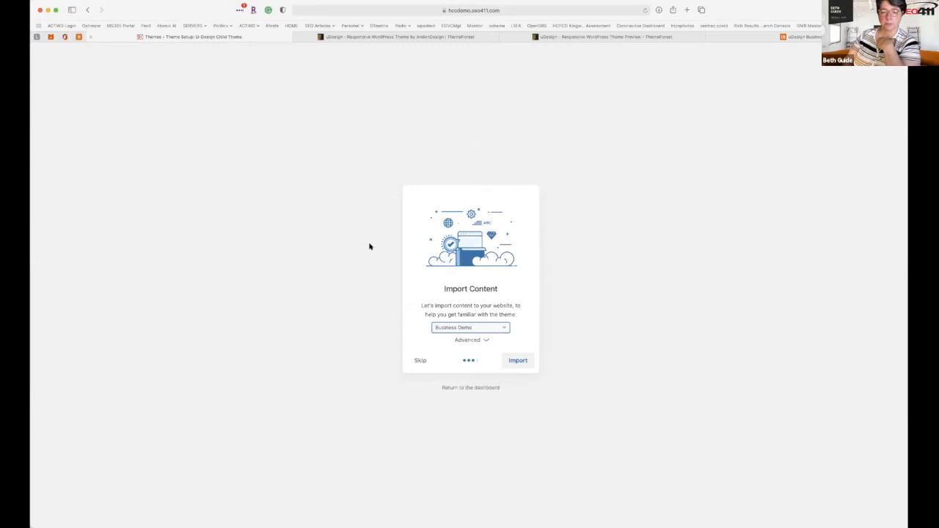
# Import the Business Demo content, then view the finished website in a new tab.
pyautogui.click(518, 361)
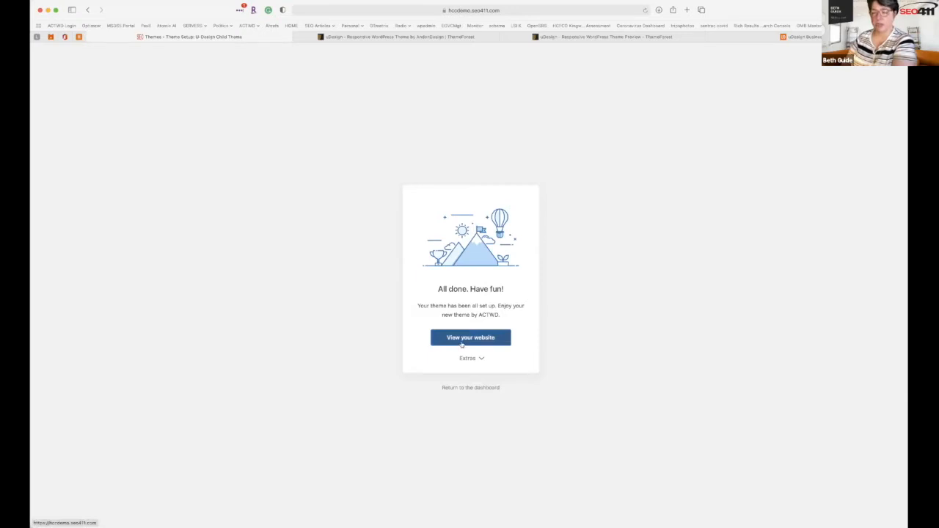
pyautogui.rightClick(465, 341)
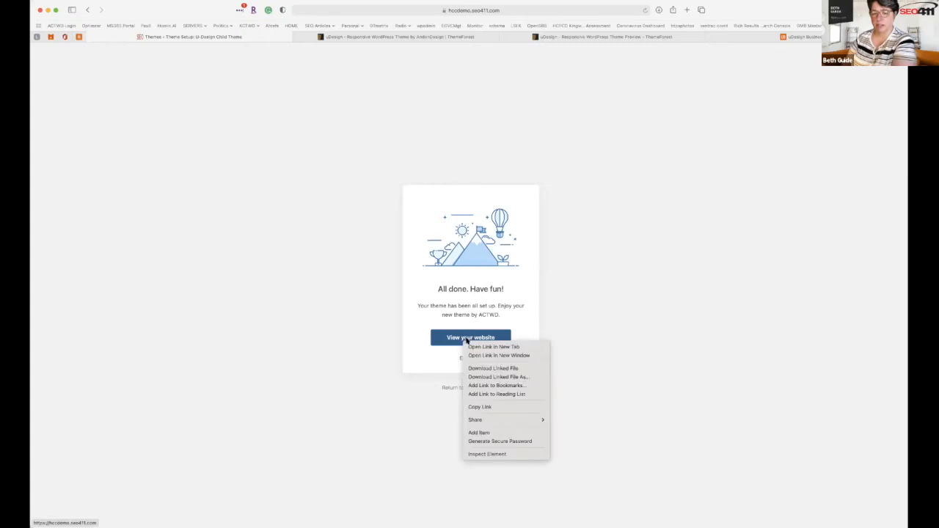
pyautogui.press('Return')
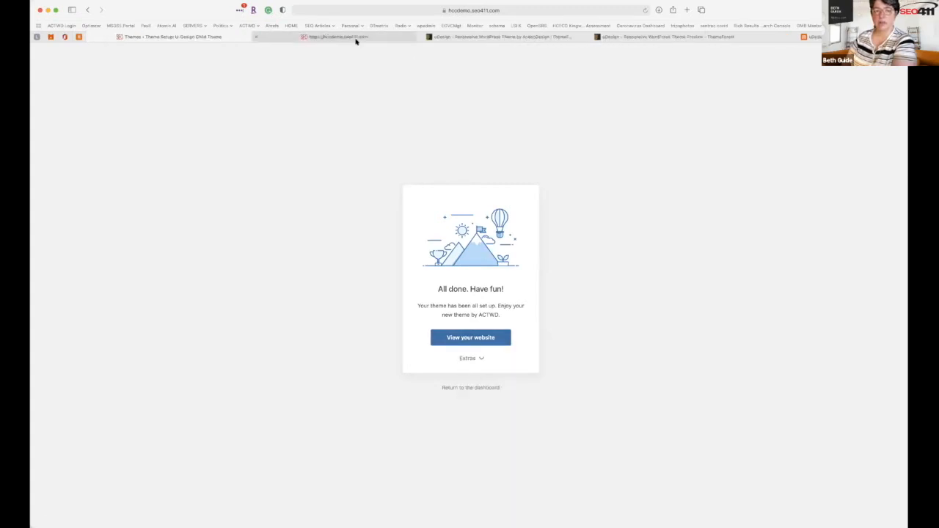
pyautogui.click(357, 37)
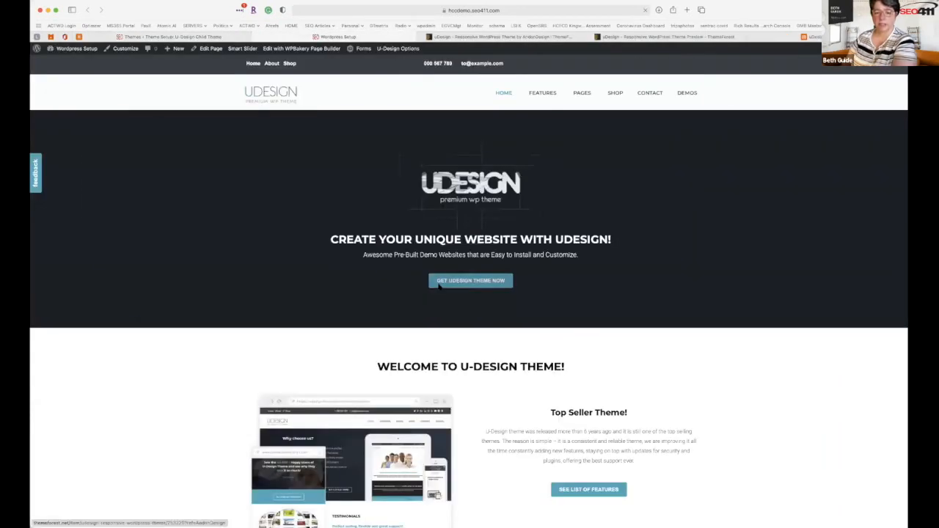
pyautogui.scroll(-10, 441, 347)
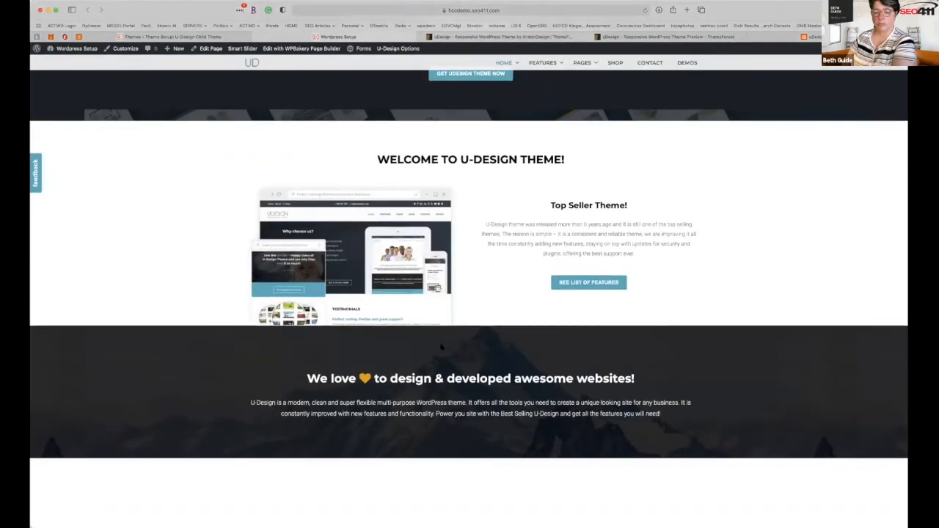
pyautogui.scroll(-6, 440, 347)
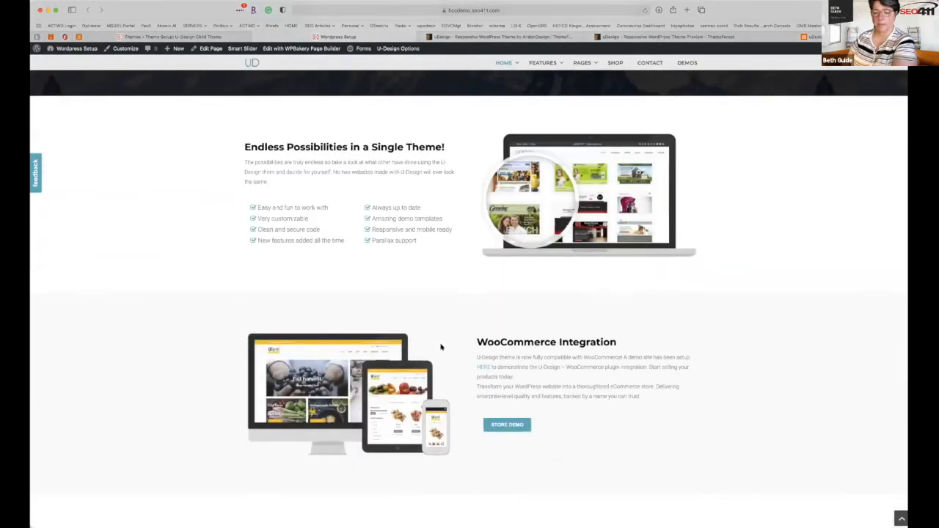
pyautogui.scroll(-8, 441, 347)
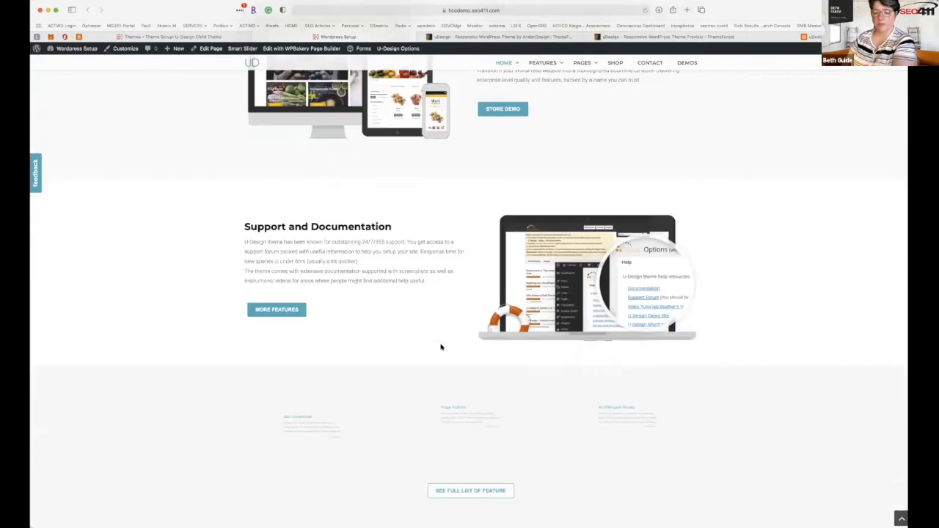
pyautogui.scroll(-8, 441, 347)
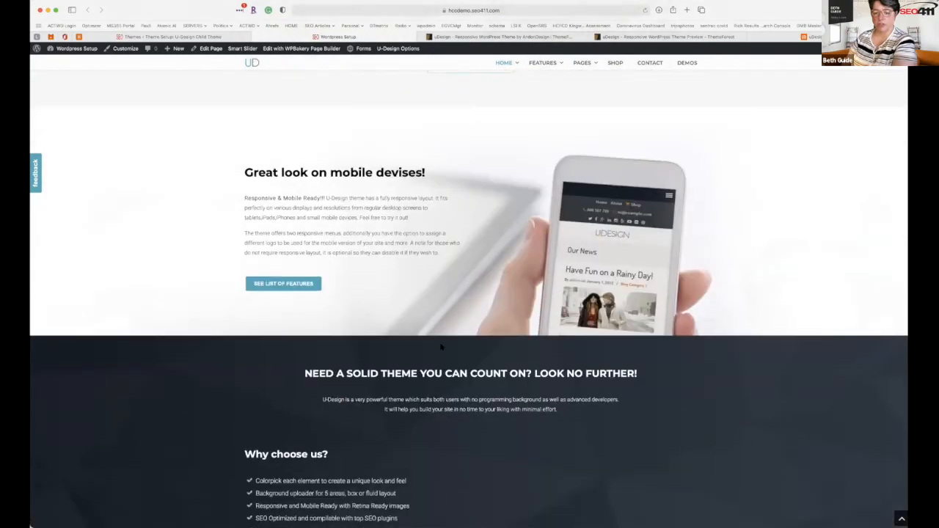
pyautogui.scroll(-8, 441, 347)
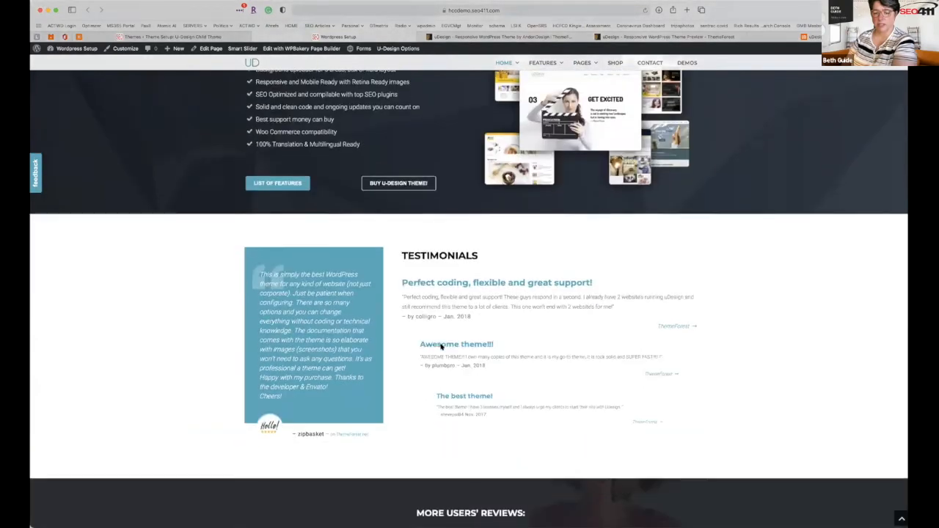
pyautogui.scroll(-3, 441, 347)
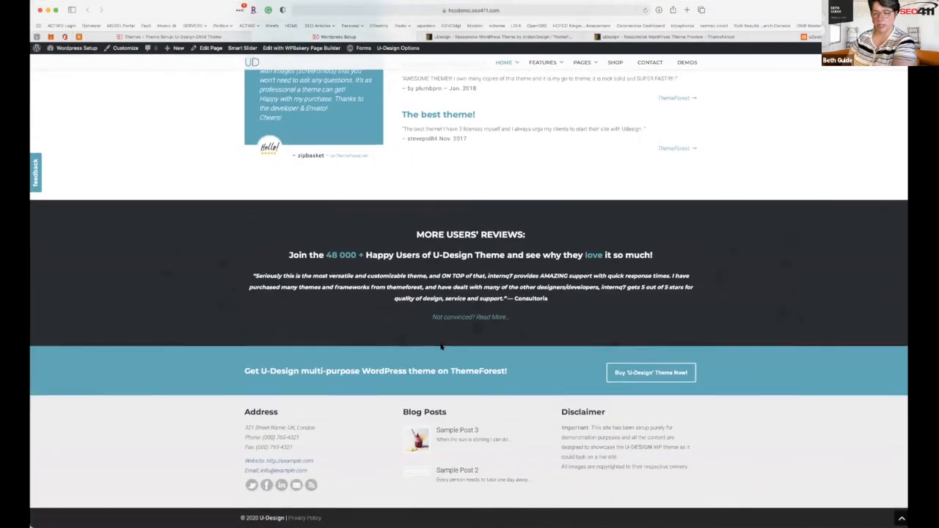
pyautogui.scroll(8, 441, 347)
pyautogui.scroll(15, 441, 347)
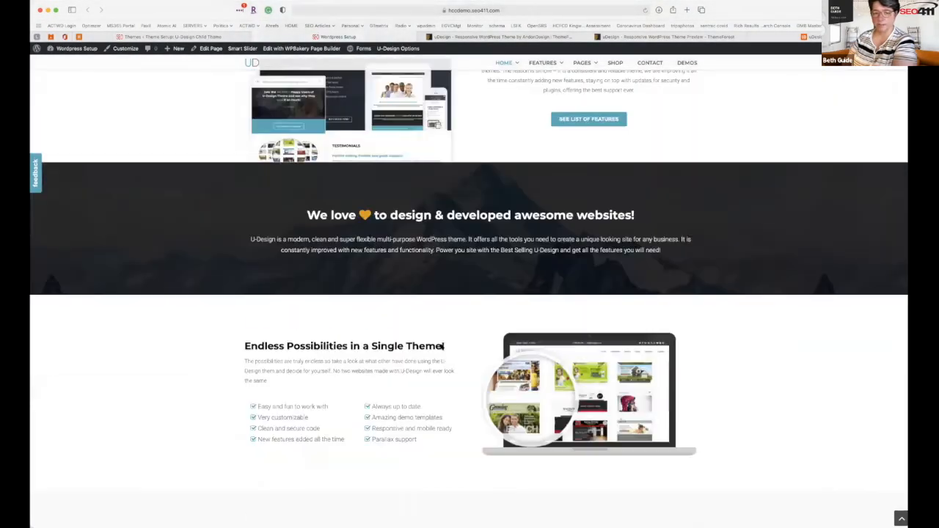
# From the Theme Setup tab, use Extras > Start Customizing to reach U-Design Options.
pyautogui.click(203, 36)
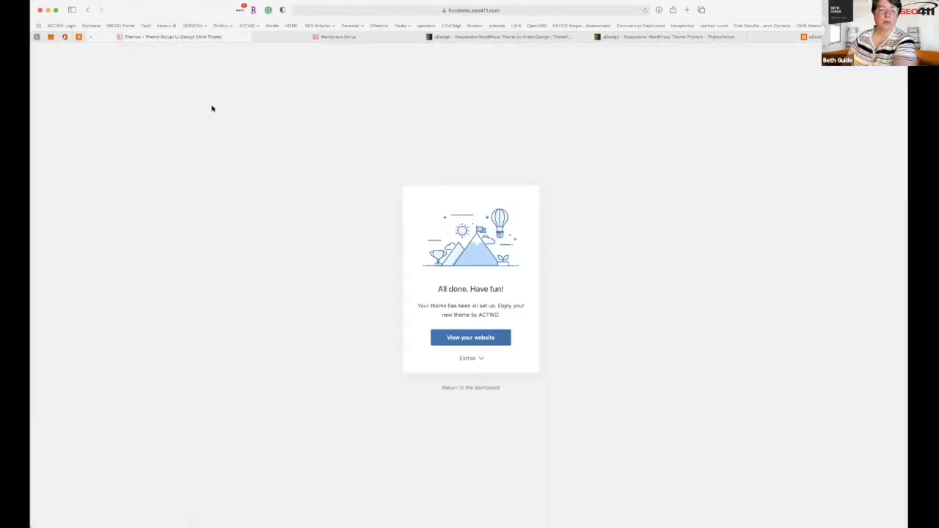
pyautogui.click(467, 359)
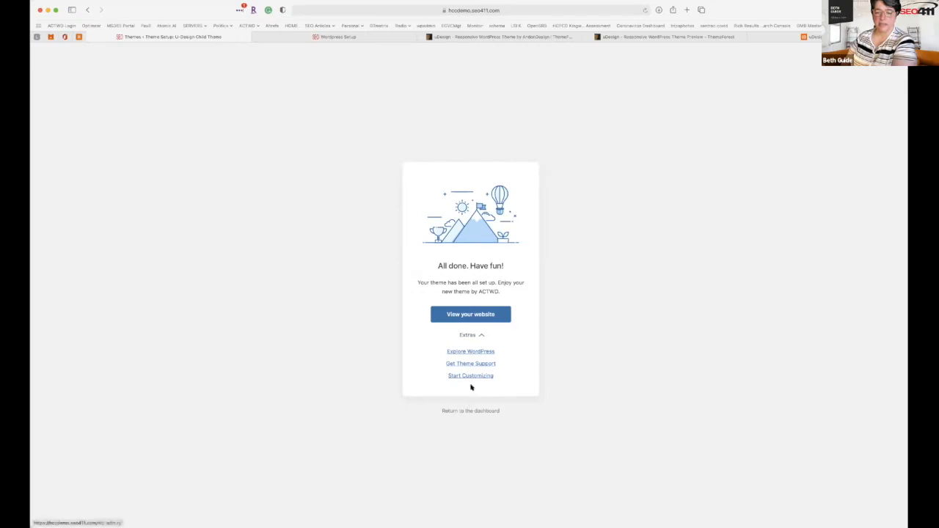
pyautogui.click(472, 377)
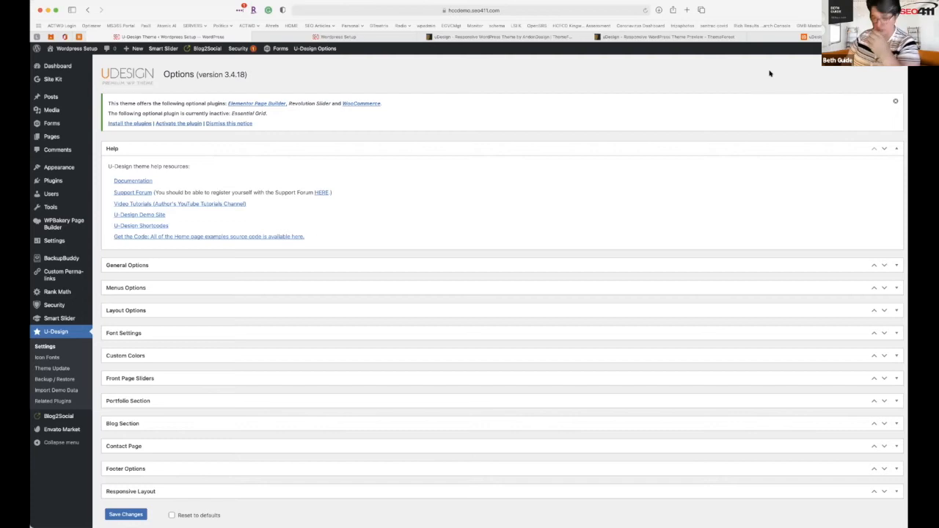
# Expand General Options to inspect the logo URL and 150 × 85 size, then revisit the homepage.
pyautogui.click(472, 263)
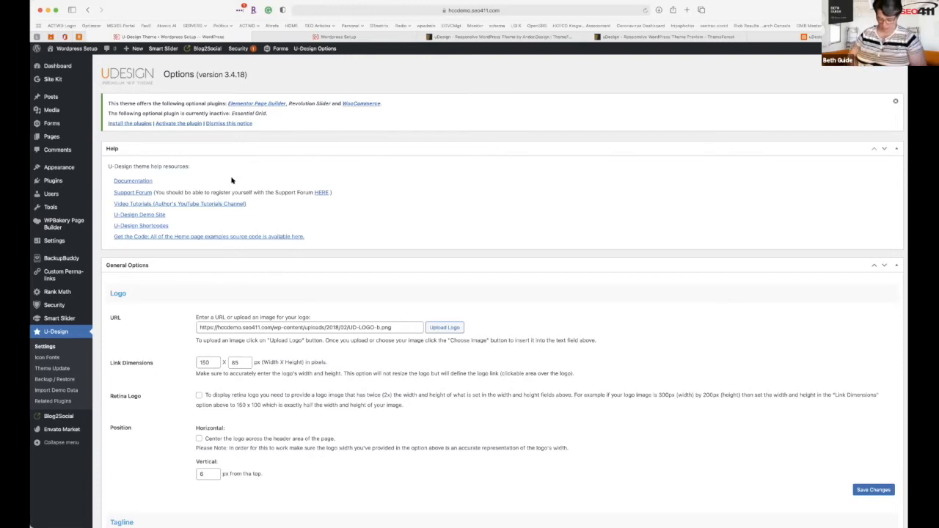
pyautogui.press('super+plus')
pyautogui.press('super+plus')
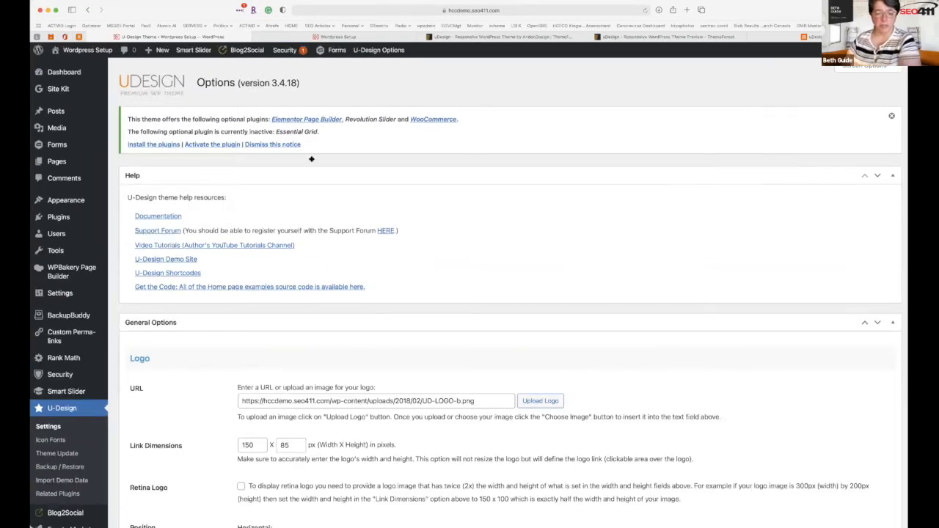
pyautogui.scroll(-5, 311, 159)
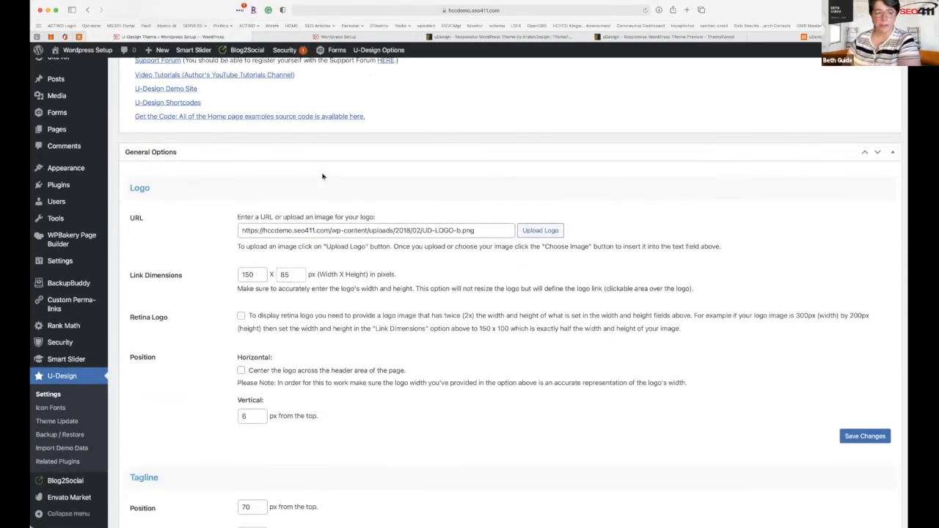
pyautogui.scroll(1, 322, 176)
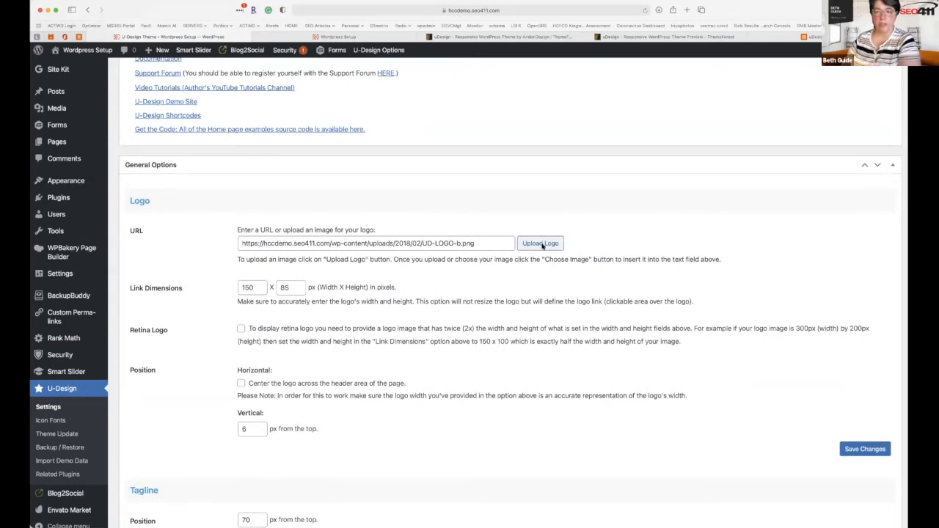
pyautogui.click(451, 37)
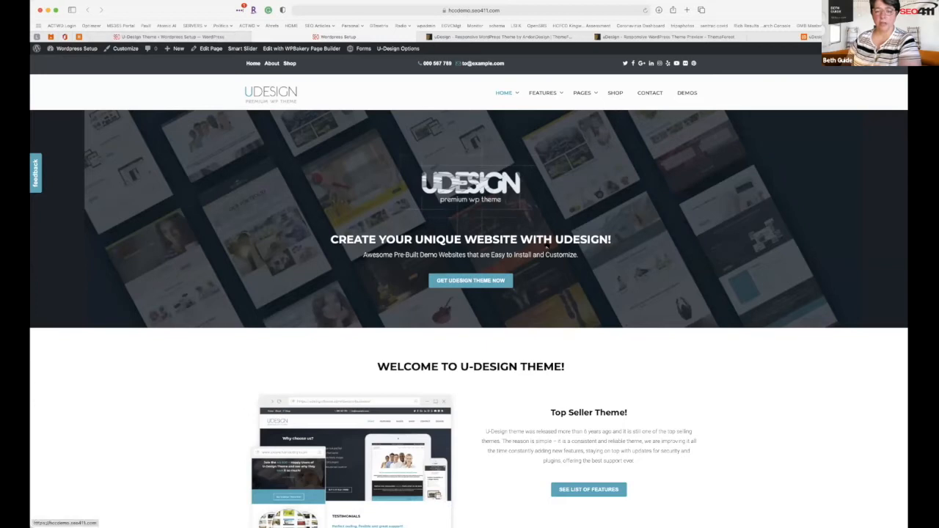
# Back in U-Design Options, choose Upload Logo to open the Choose Image media dialog.
pyautogui.click(173, 36)
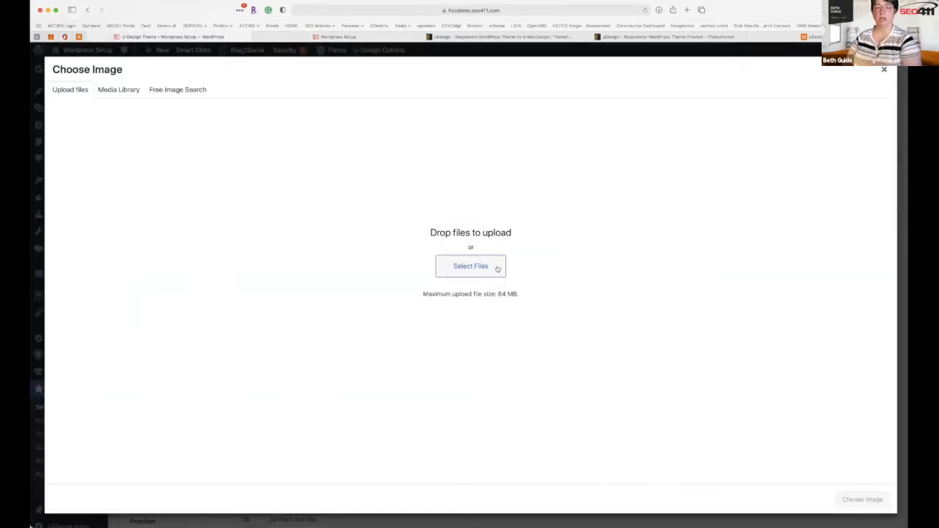
pyautogui.click(498, 268)
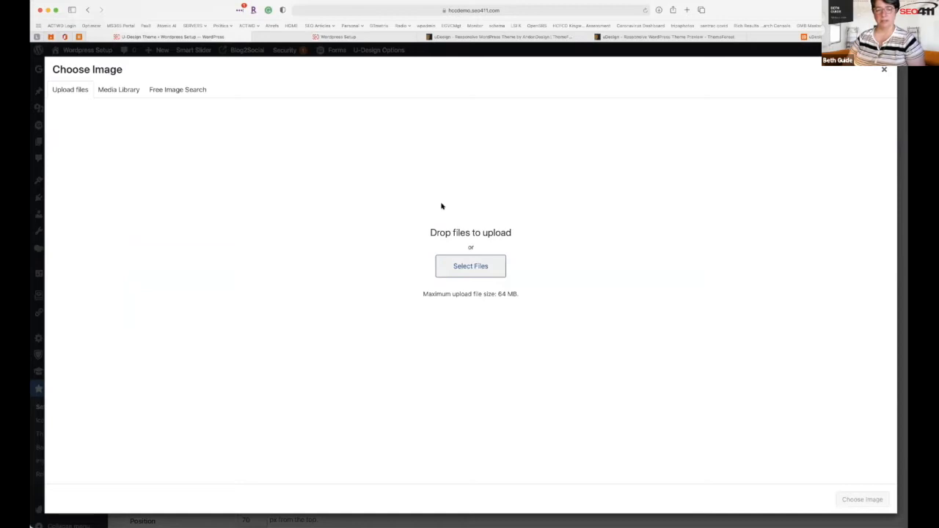
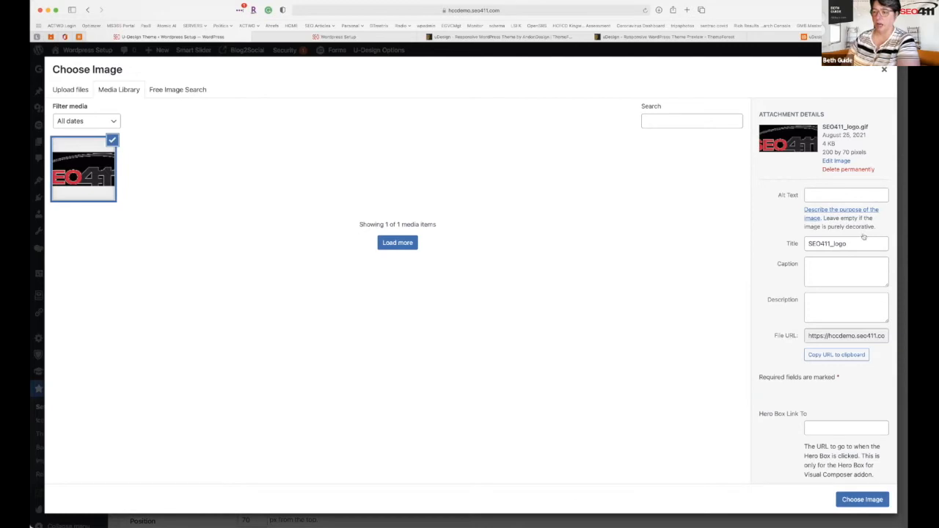
# Scale the SEO411 logo image to 197 × 69 pixels by setting height 69, then return to the library.
pyautogui.click(836, 161)
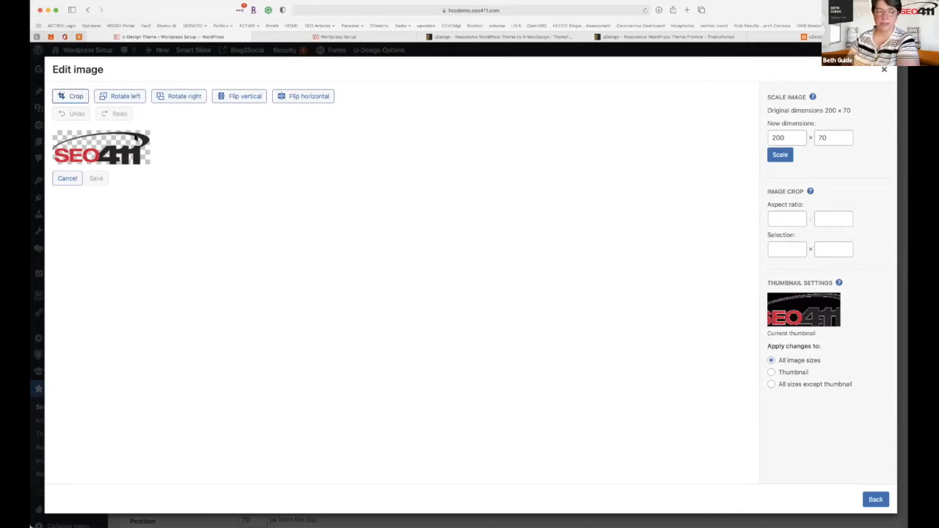
pyautogui.moveTo(826, 138); pyautogui.dragTo(815, 138)
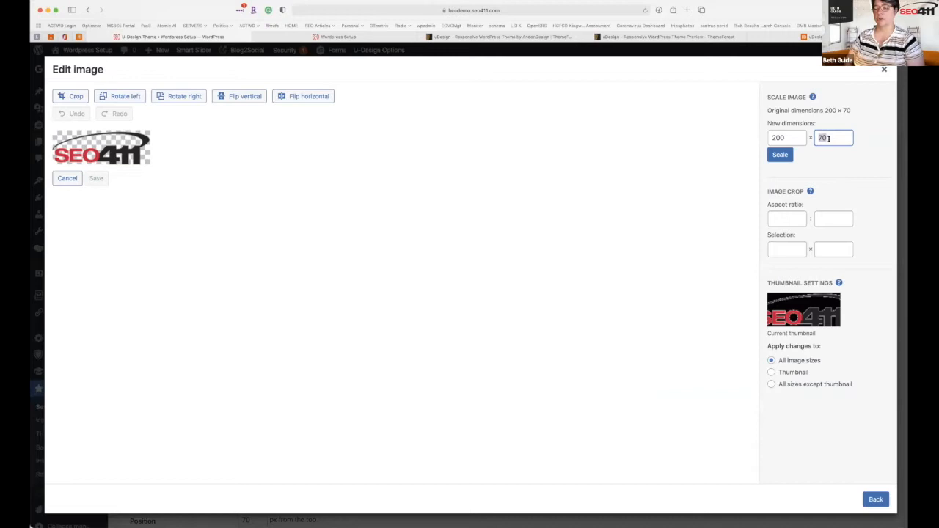
pyautogui.write('5')
pyautogui.press('BackSpace')
pyautogui.write('69')
pyautogui.click(777, 157)
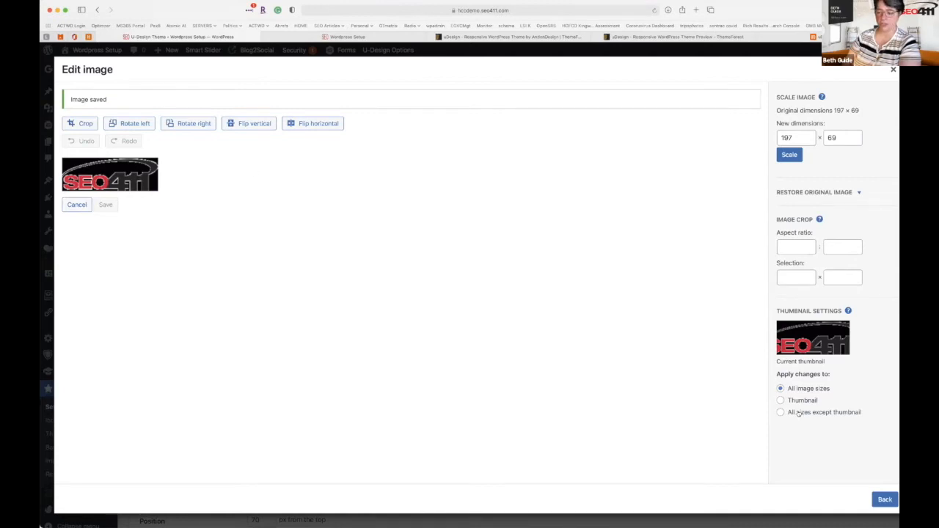
pyautogui.click(883, 499)
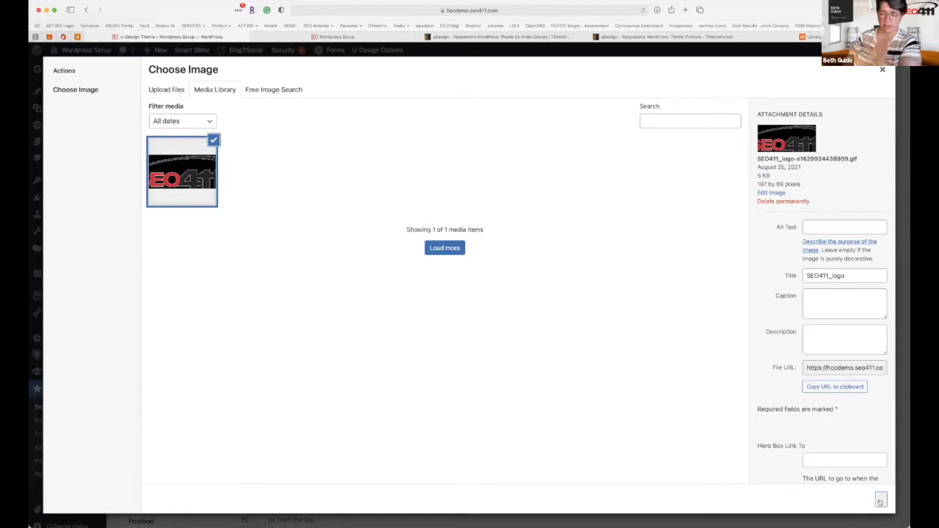
# Rename the SEO411_logo image to 'SEO411 - Houston SEO' and insert it into the Logo URL field.
pyautogui.click(816, 228)
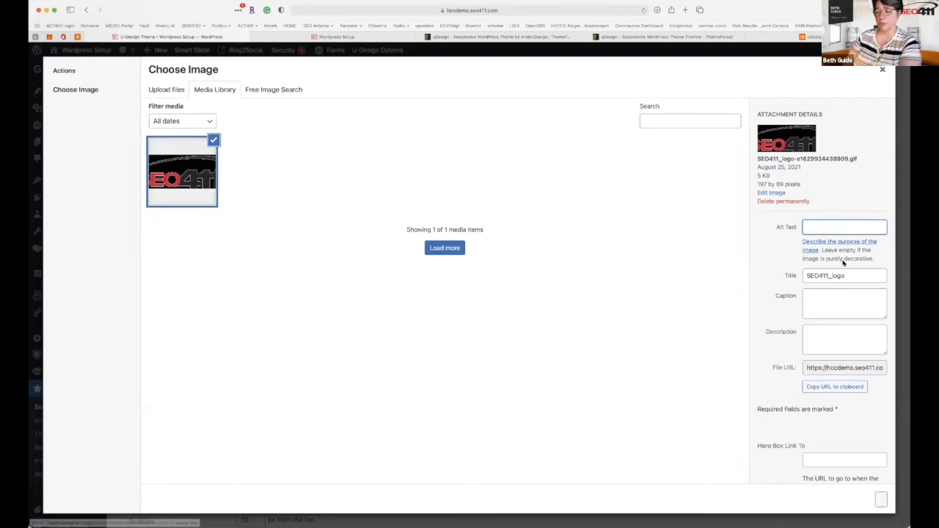
pyautogui.moveTo(846, 277); pyautogui.dragTo(738, 269)
pyautogui.press('BackSpace')
pyautogui.write('Seo')
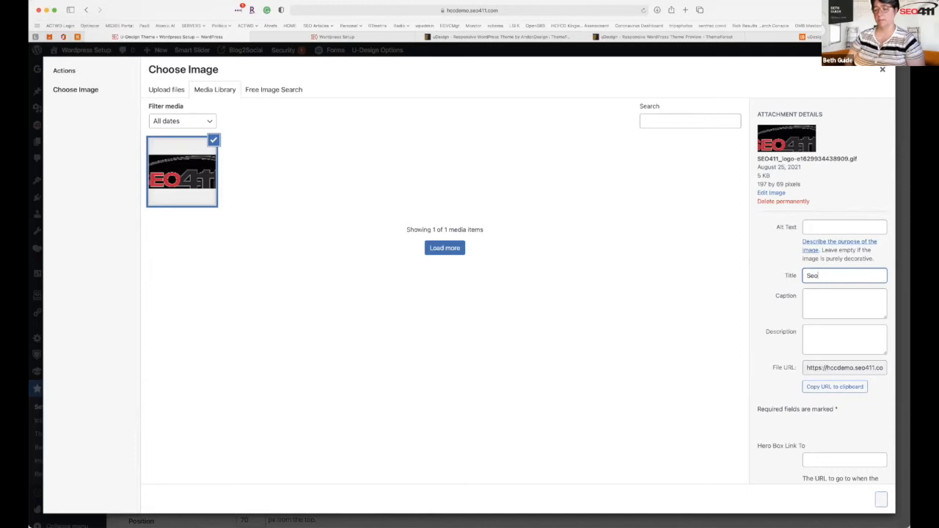
pyautogui.press('BackSpace')
pyautogui.write('O411 - H')
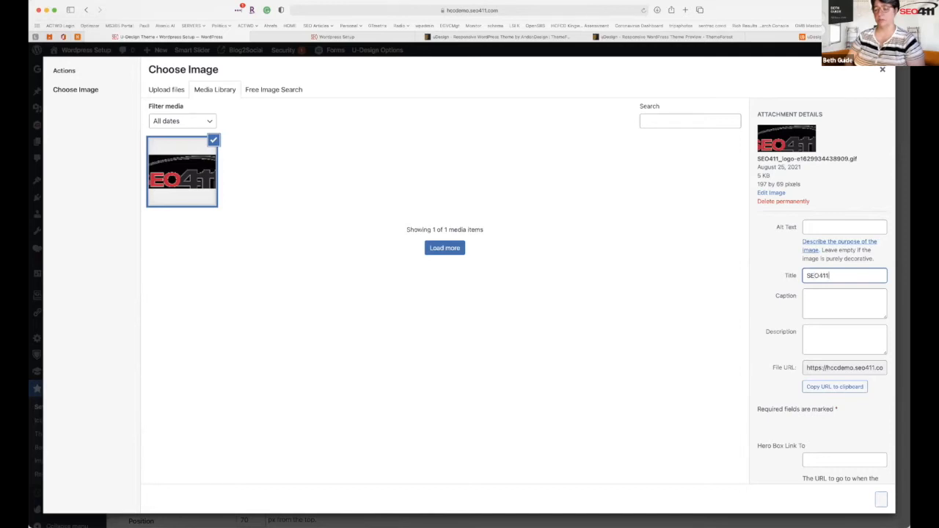
pyautogui.write('ouston Web')
pyautogui.press('BackSpace')
pyautogui.press('BackSpace')
pyautogui.press('BackSpace')
pyautogui.write('SEO')
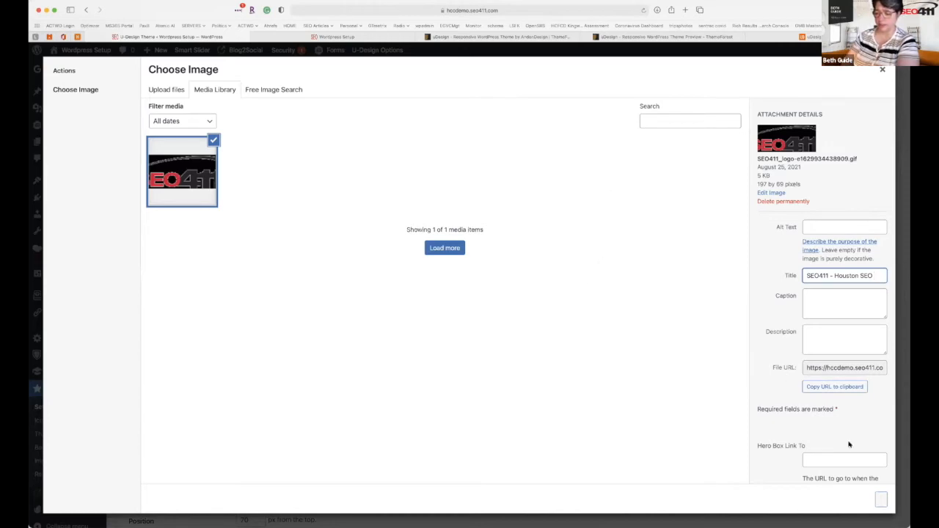
pyautogui.click(880, 499)
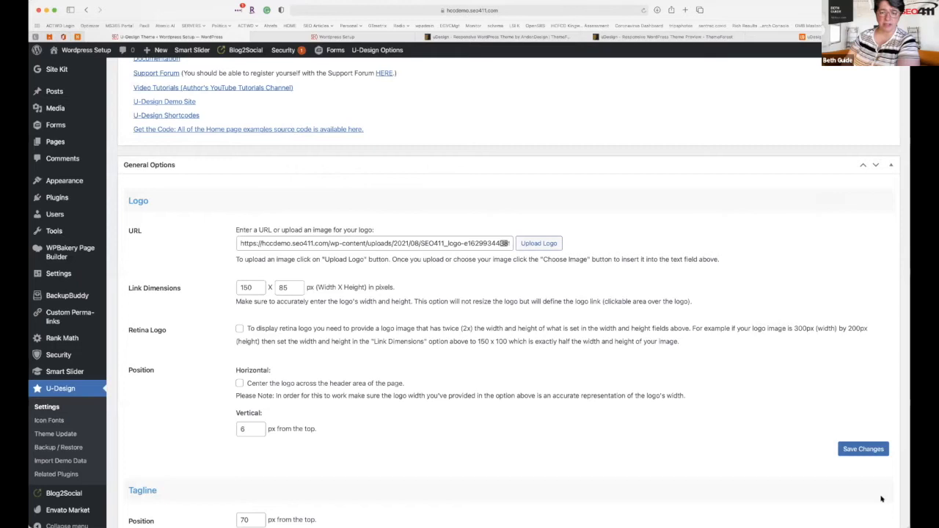
# Reselect the SEO411 logo from the media library and insert it into the logo settings.
pyautogui.click(548, 248)
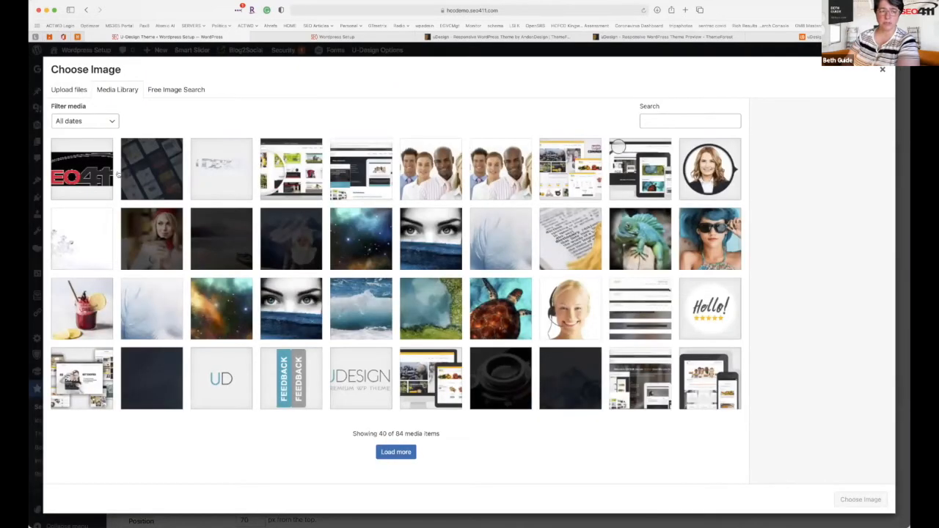
pyautogui.click(70, 178)
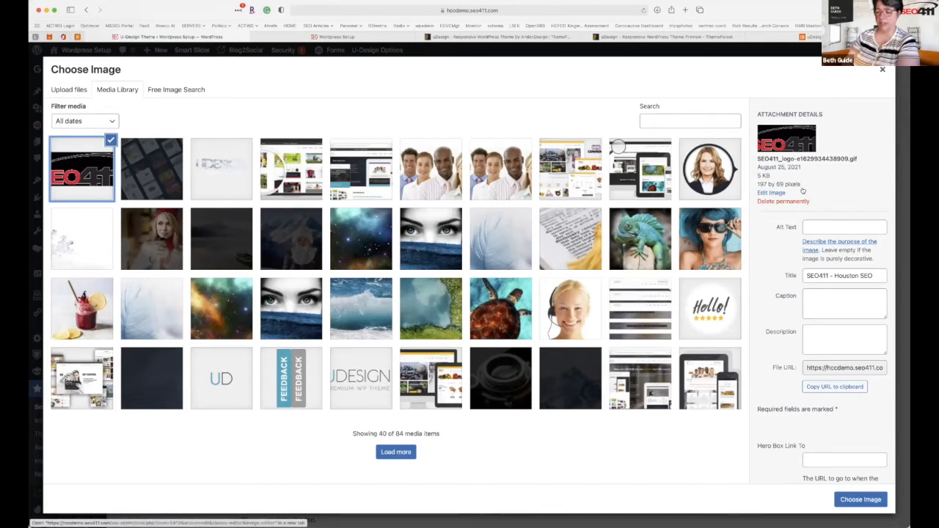
pyautogui.click(851, 500)
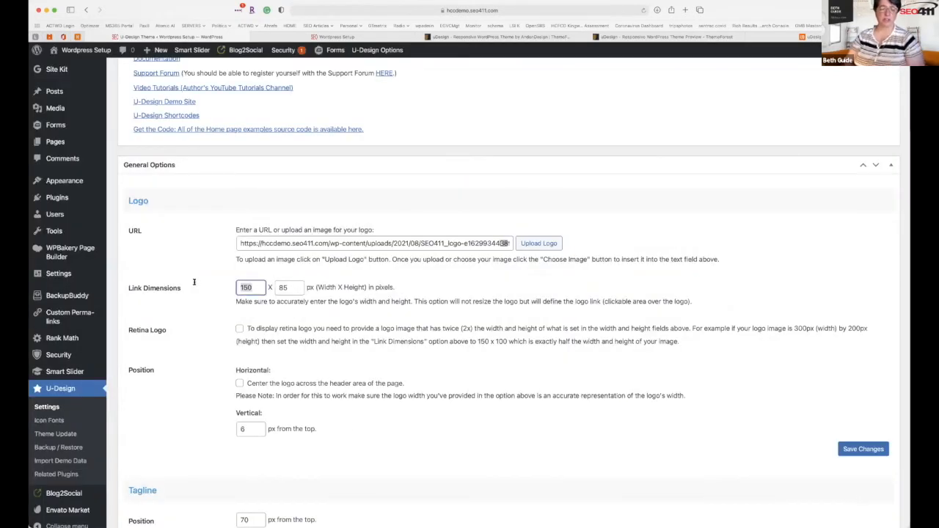
# Enter 197 × 69 px as the logo's Link Dimensions.
pyautogui.press('BackSpace')
pyautogui.press('BackSpace')
pyautogui.press('BackSpace')
pyautogui.write('197')
pyautogui.press('Tab')
pyautogui.write('69')
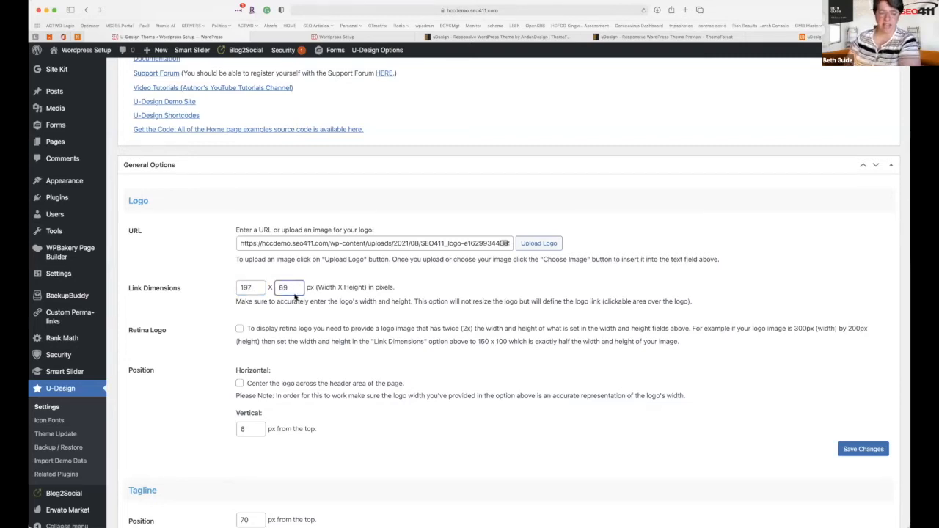
# Look over the ThemeForest and site tabs, then save the U-Design logo settings.
pyautogui.click(481, 36)
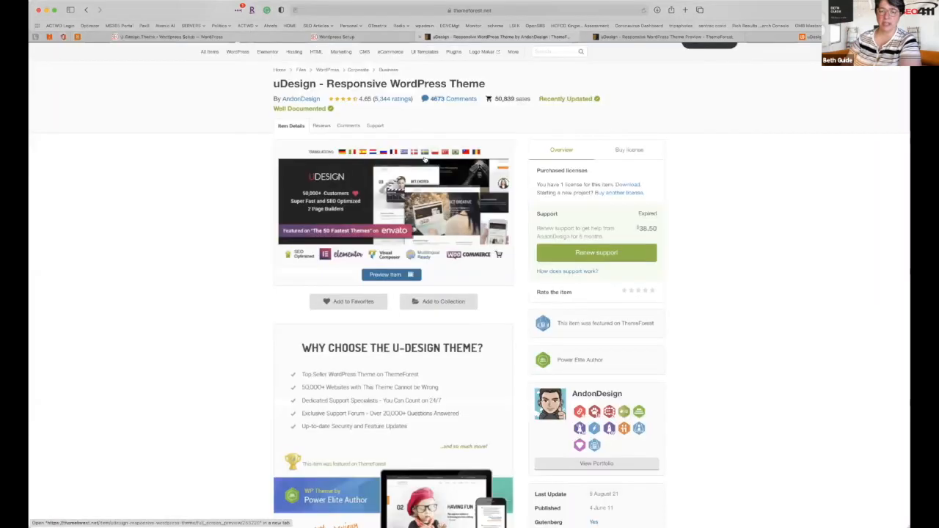
pyautogui.click(414, 36)
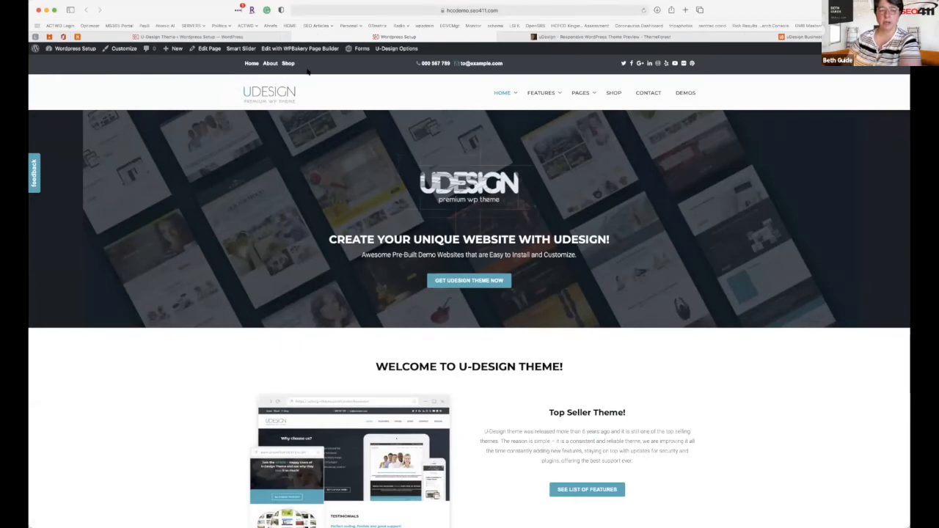
pyautogui.click(274, 37)
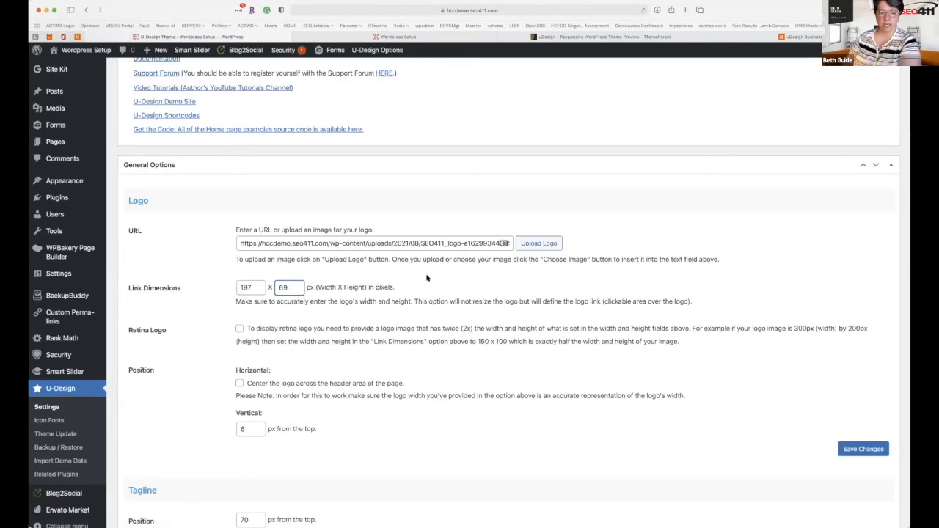
pyautogui.click(846, 449)
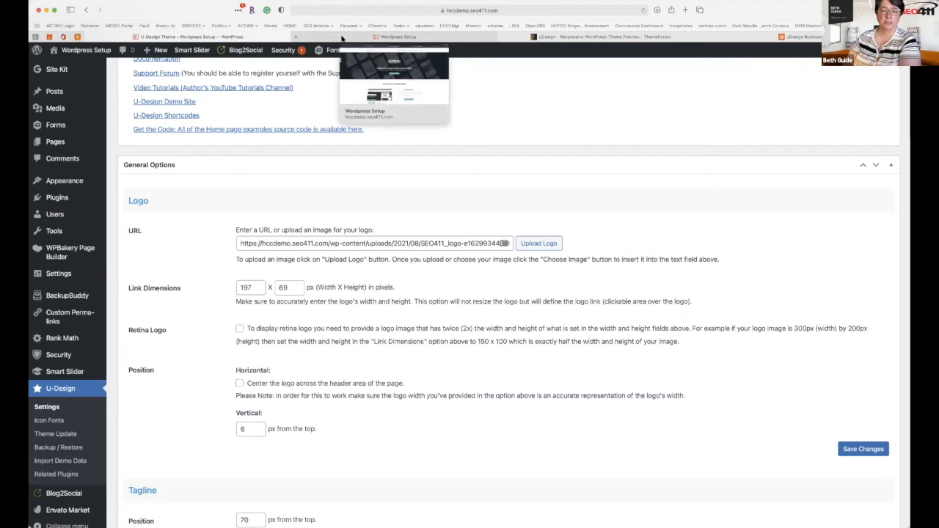
# Reload the homepage to see the SEO411 logo, then reopen the logo media library.
pyautogui.click(342, 38)
pyautogui.click(642, 11)
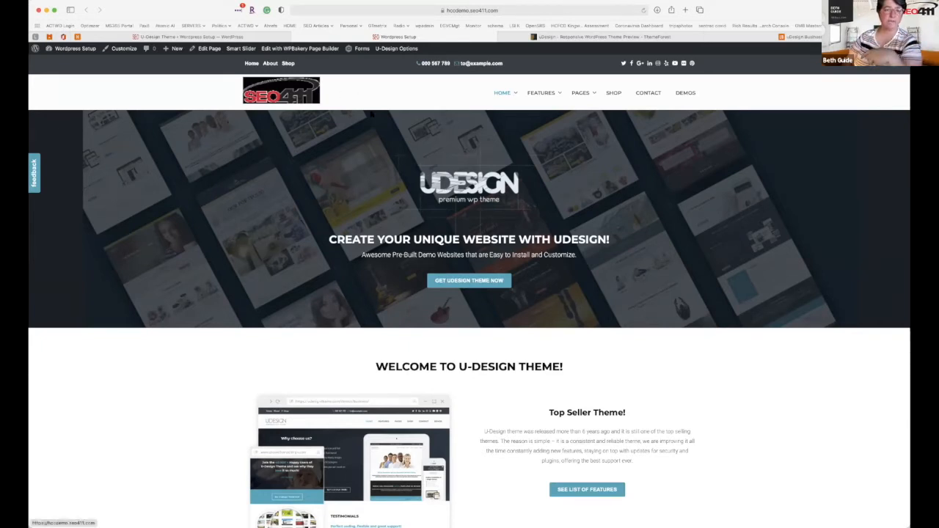
pyautogui.moveTo(256, 41)
pyautogui.click(397, 49)
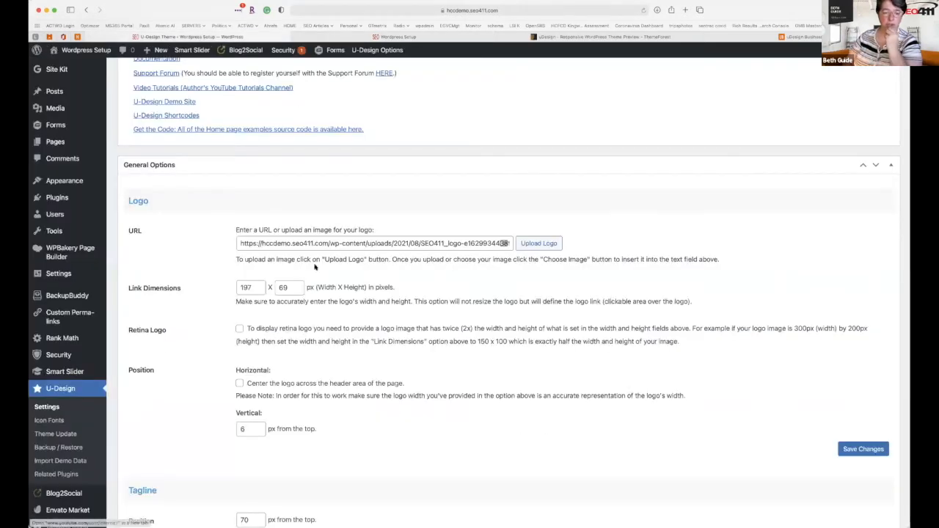
pyautogui.click(539, 243)
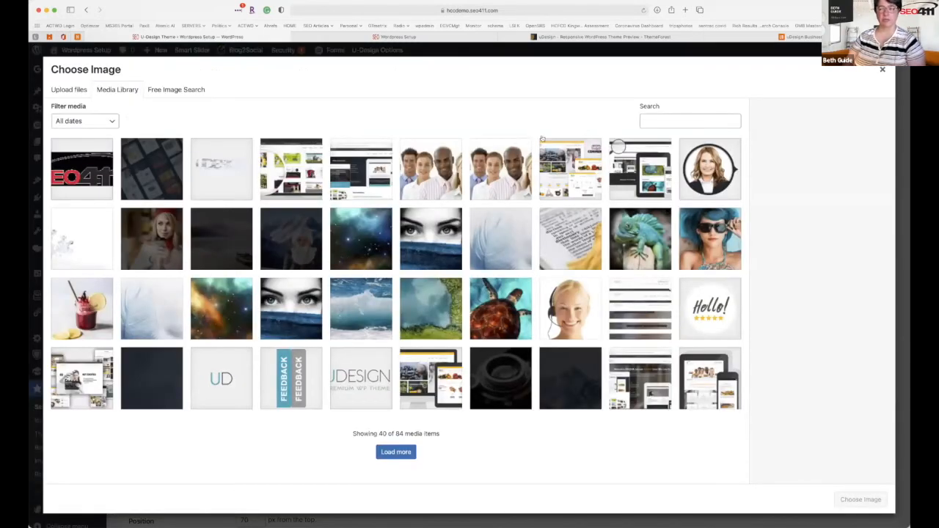
# Upload the new seo411_logo.jpg file to the media library.
pyautogui.click(70, 90)
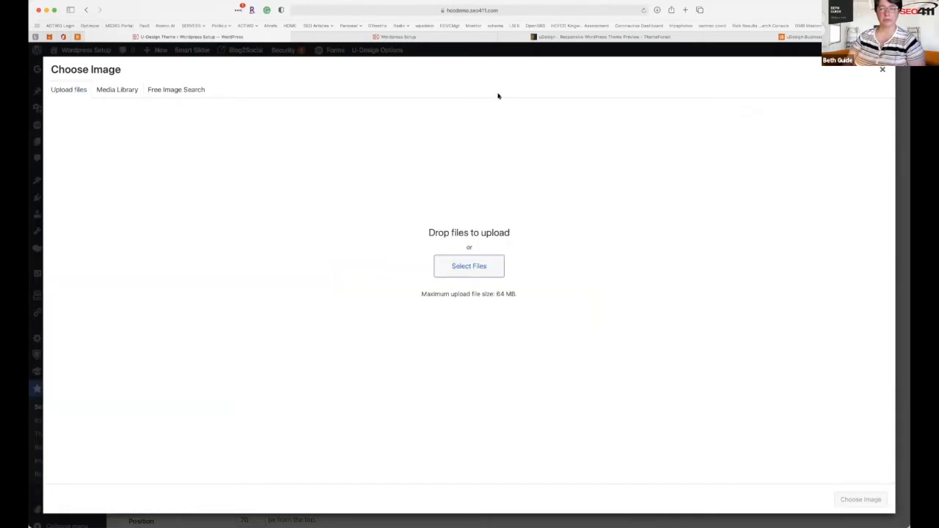
pyautogui.click(475, 266)
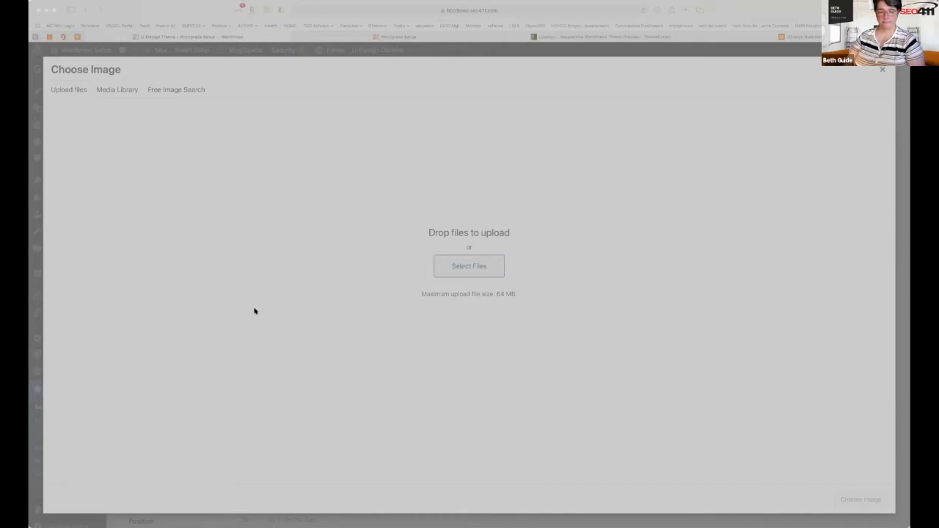
pyautogui.click(756, 353)
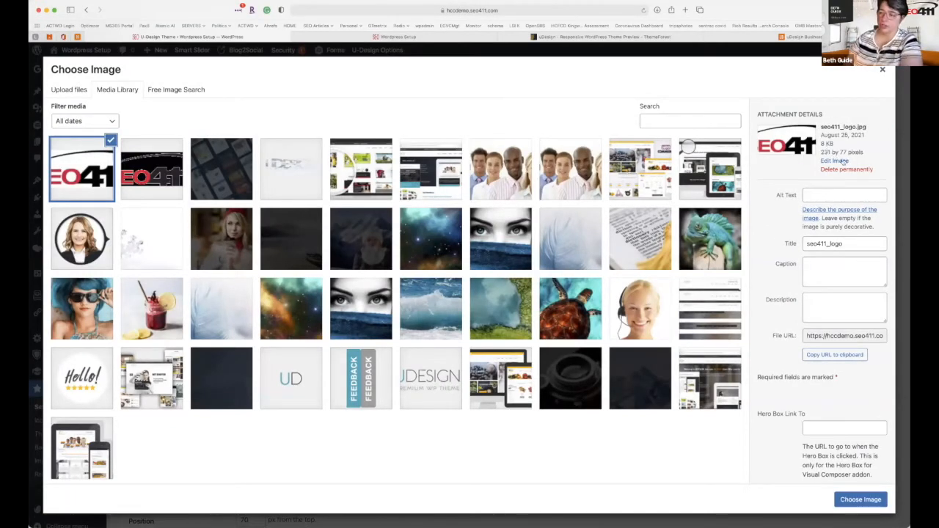
# Scale seo411_logo.jpg to 230 × 77 and set it as the theme logo.
pyautogui.click(842, 161)
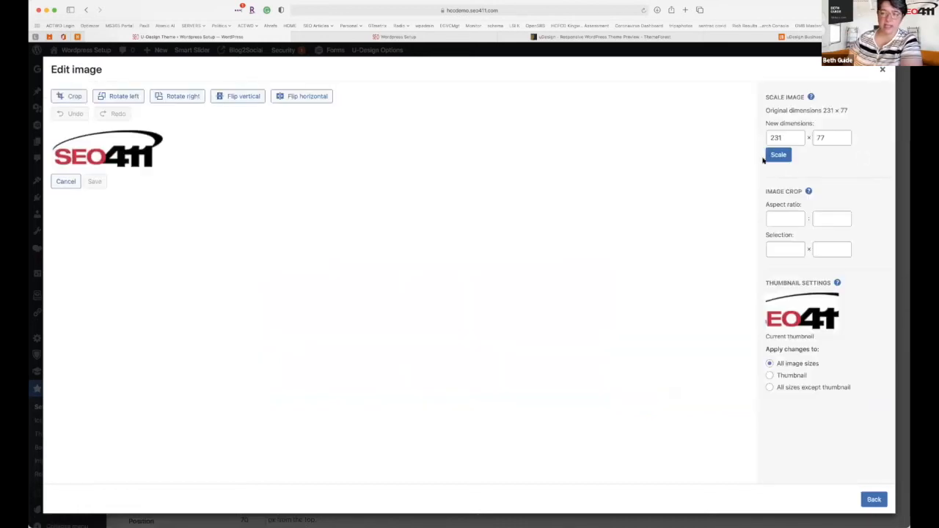
pyautogui.click(794, 138)
pyautogui.press('BackSpace')
pyautogui.write('0')
pyautogui.click(780, 152)
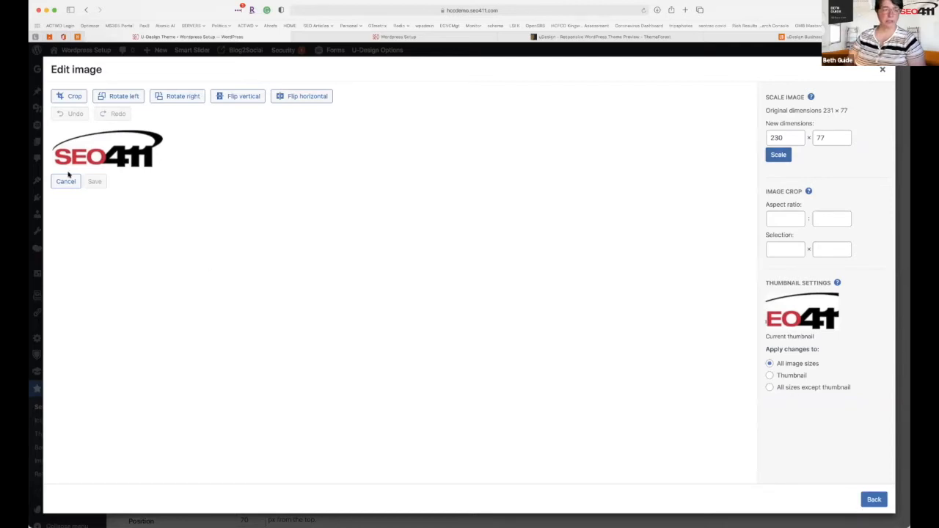
pyautogui.click(874, 500)
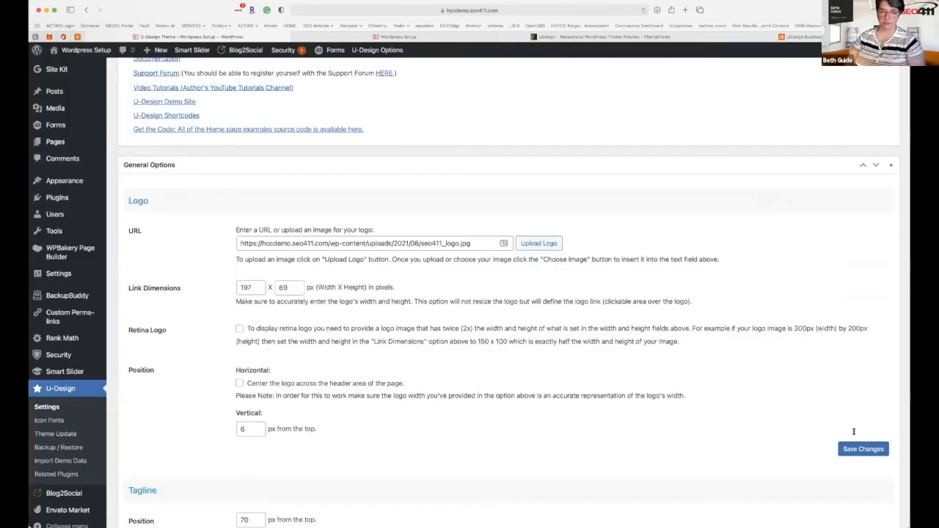
pyautogui.click(881, 500)
# Set the logo Link Dimensions to 231 × 77 px.
pyautogui.doubleClick(261, 288)
pyautogui.write('3')
pyautogui.press('BackSpace')
pyautogui.write('231')
pyautogui.press('Tab')
pyautogui.write('77')
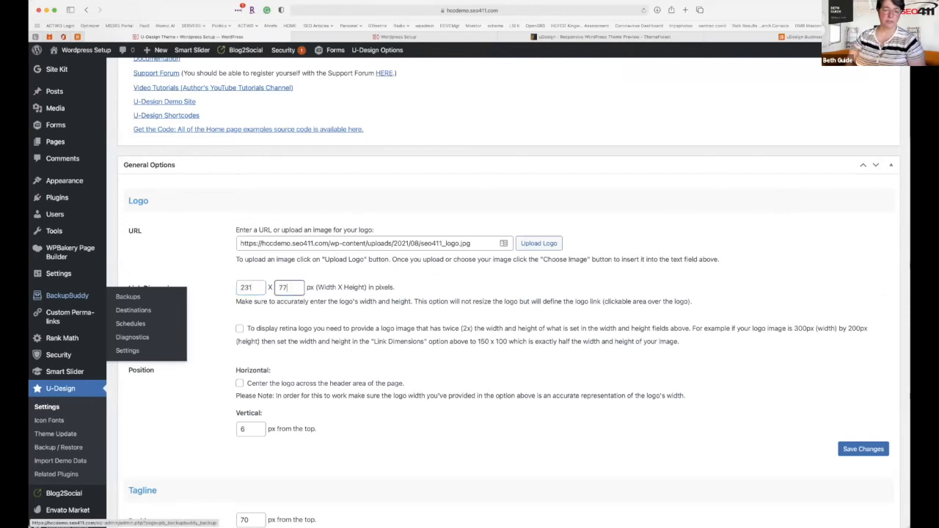
# Save the changes and reload the homepage to see the new SEO411 logo.
pyautogui.click(866, 449)
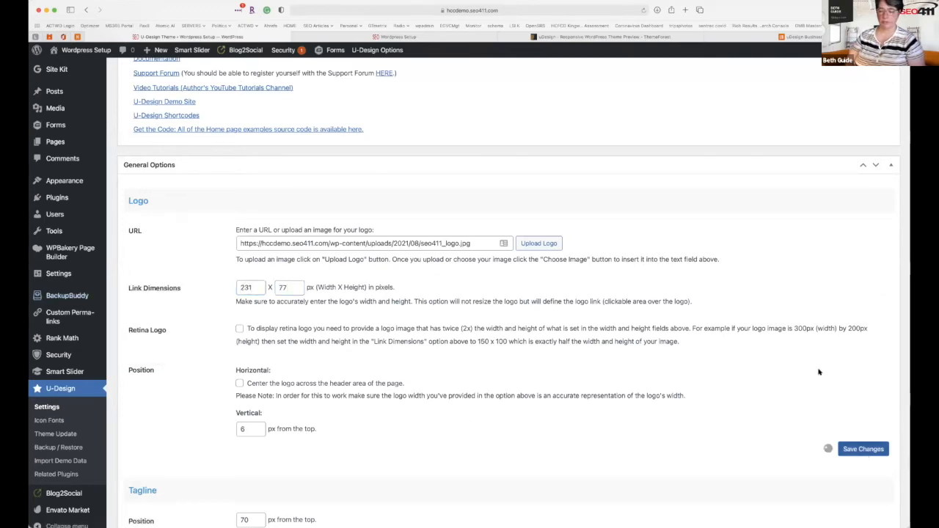
pyautogui.click(408, 39)
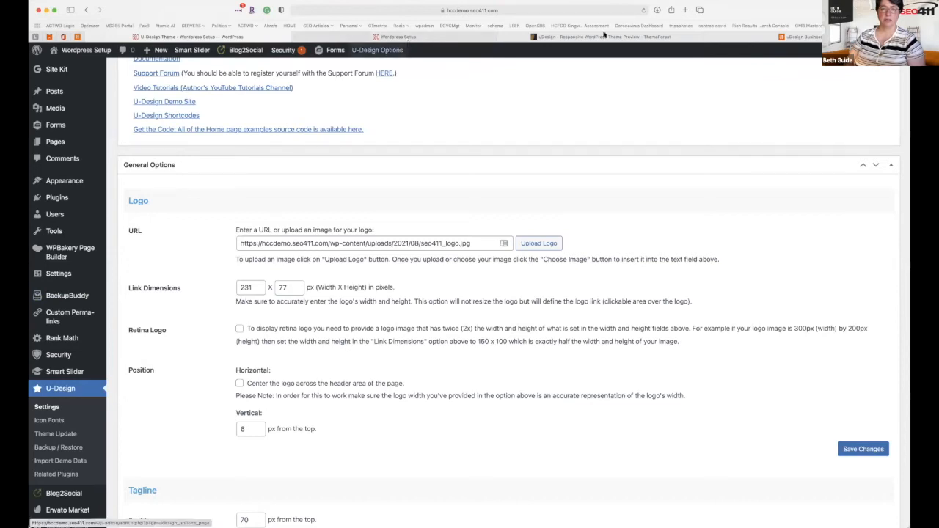
pyautogui.click(645, 11)
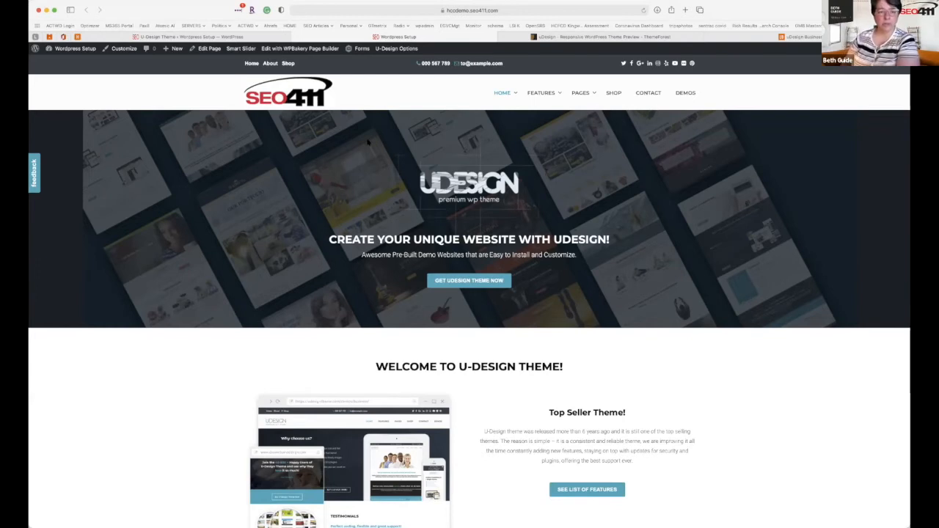
# Enable 'Center the logo', save, and preview the centred SEO411 logo on the homepage.
pyautogui.click(207, 37)
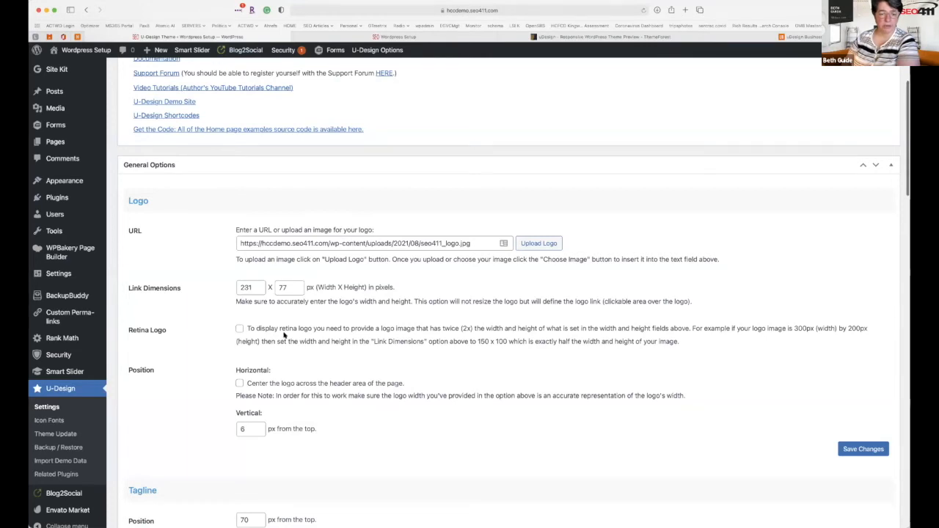
pyautogui.scroll(-2, 285, 335)
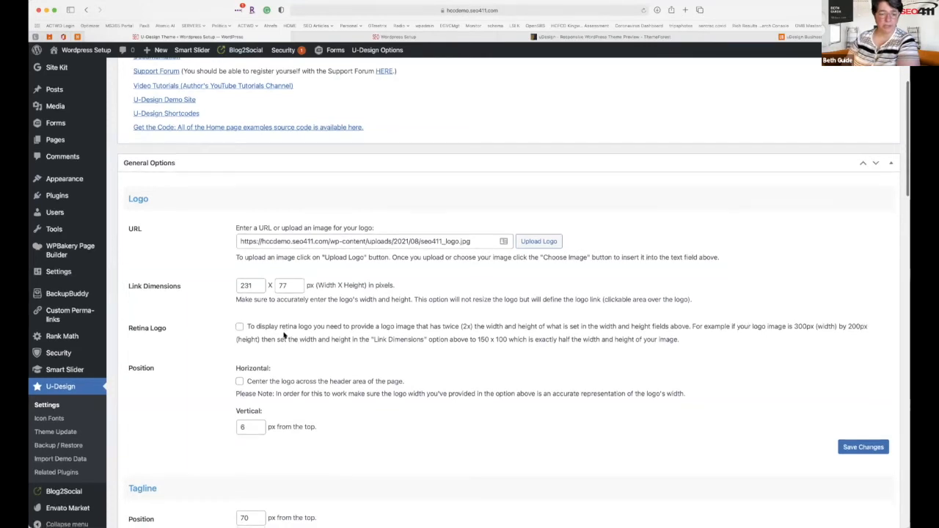
pyautogui.scroll(-5, 284, 335)
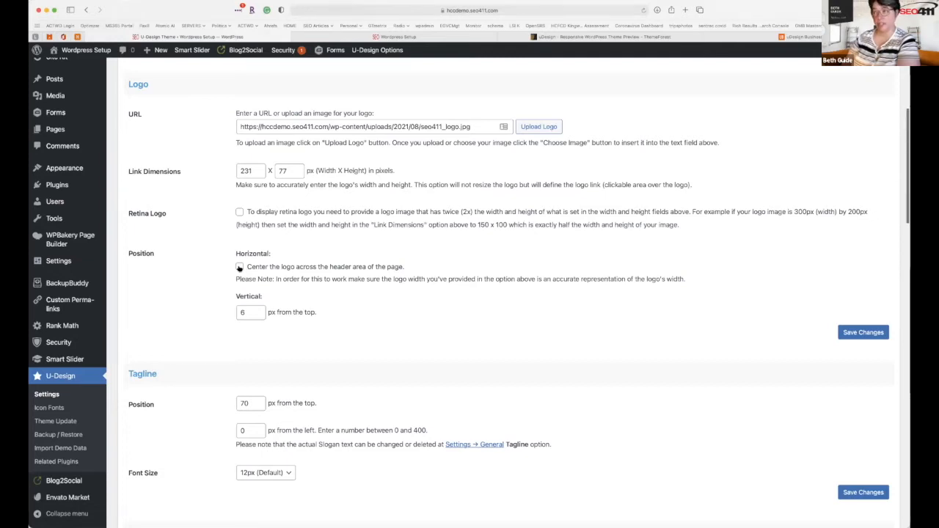
pyautogui.click(239, 268)
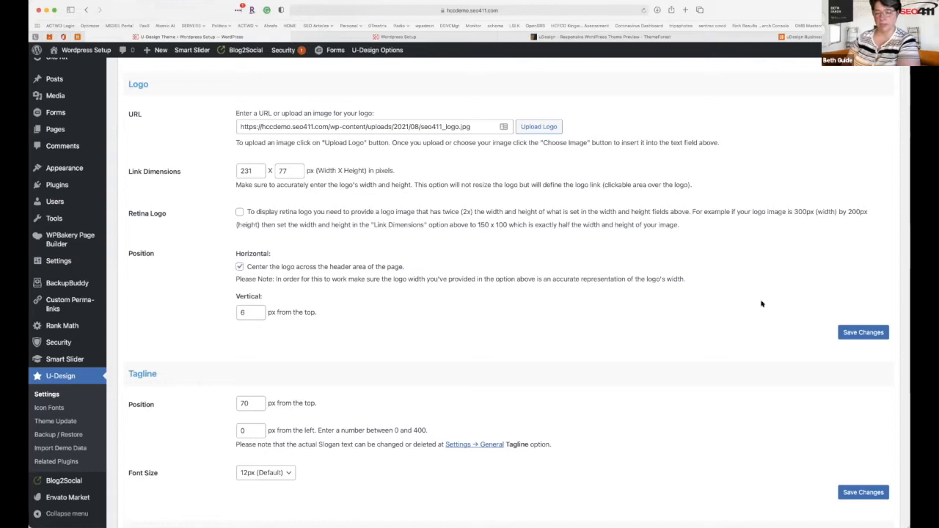
pyautogui.click(864, 333)
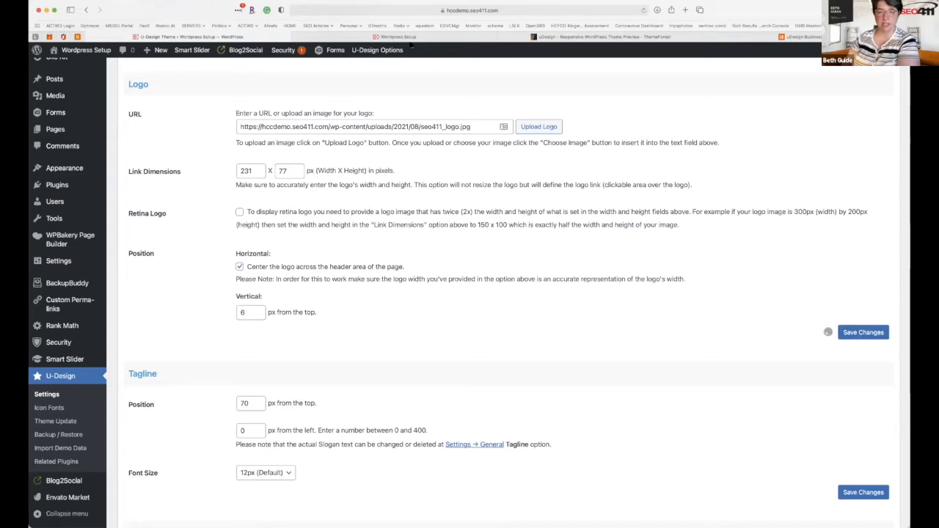
pyautogui.click(407, 37)
pyautogui.click(642, 11)
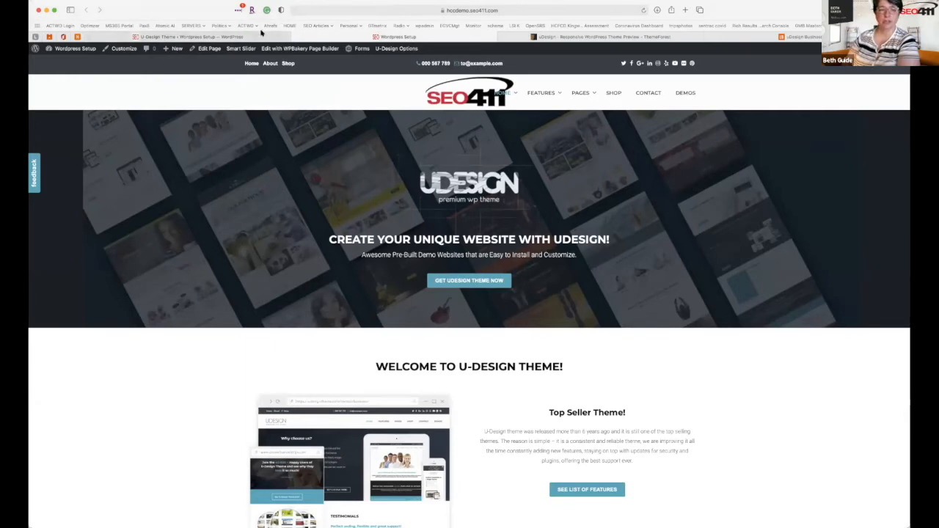
# Turn 'Center the logo' back off and save the settings.
pyautogui.click(192, 37)
pyautogui.click(239, 266)
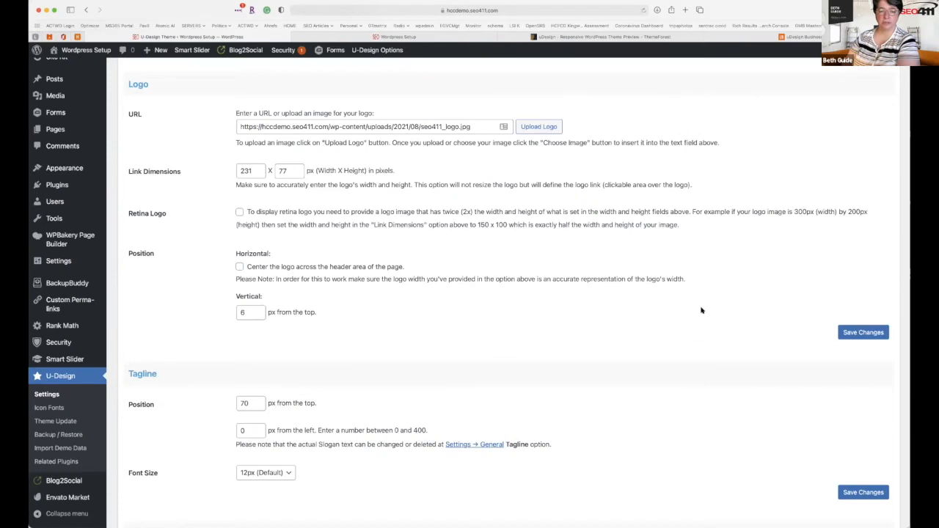
pyautogui.click(855, 328)
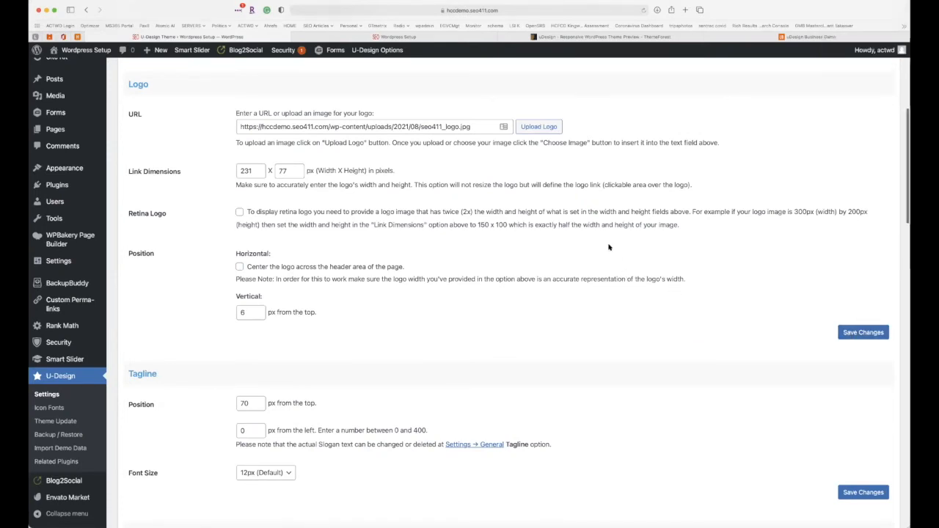
# Reload the live homepage to confirm the SEO411 logo sits left with the menu on the right.
pyautogui.scroll(1, 434, 192)
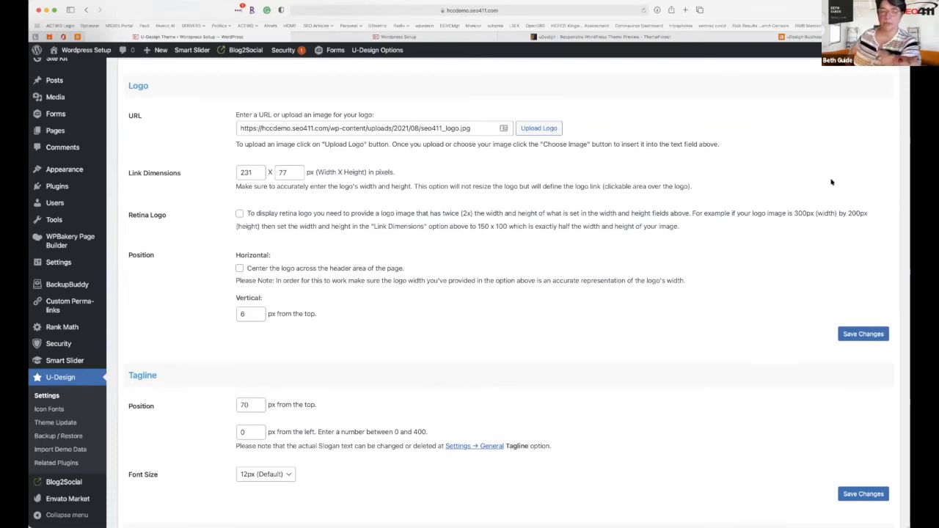
pyautogui.click(432, 39)
pyautogui.click(642, 11)
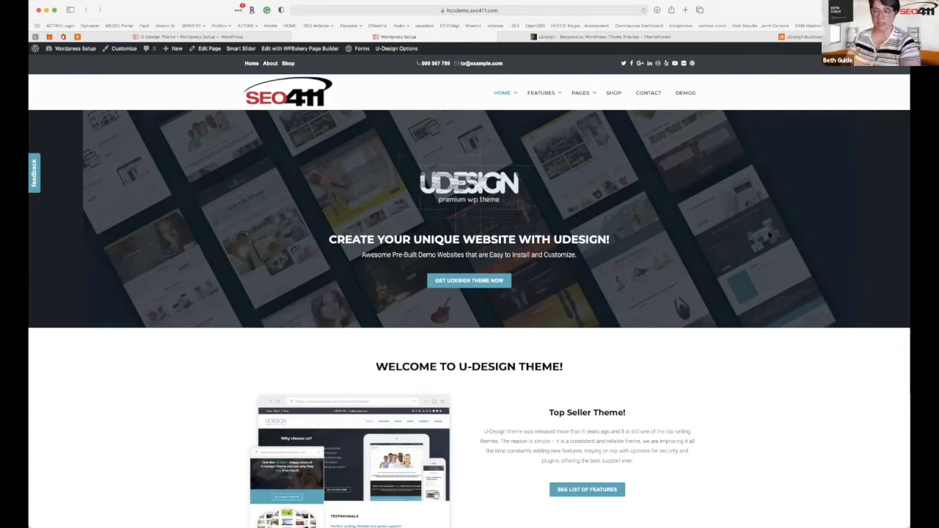
pyautogui.click(243, 37)
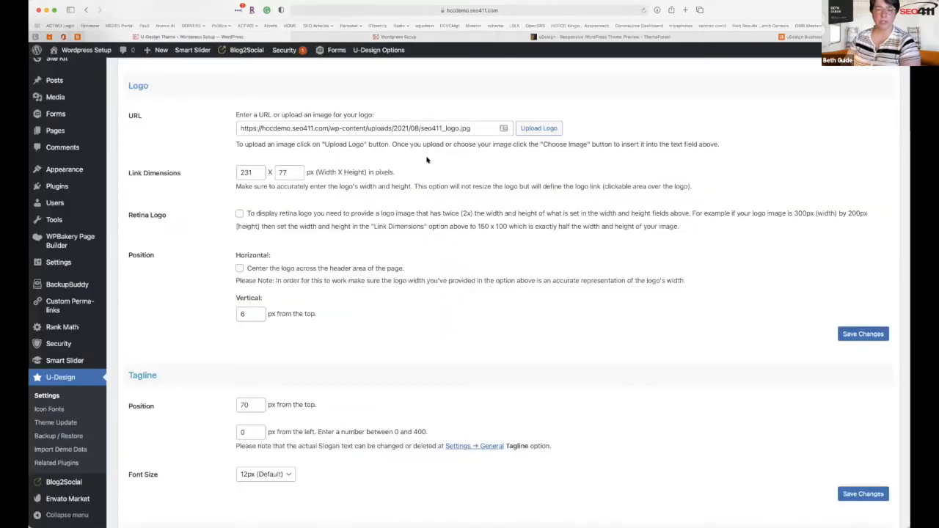
pyautogui.click(536, 128)
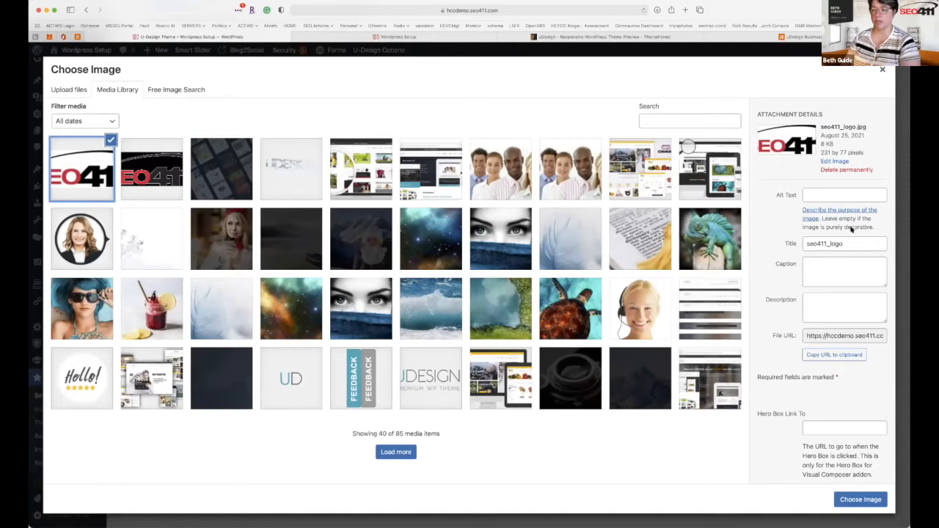
pyautogui.moveTo(820, 151); pyautogui.dragTo(866, 151)
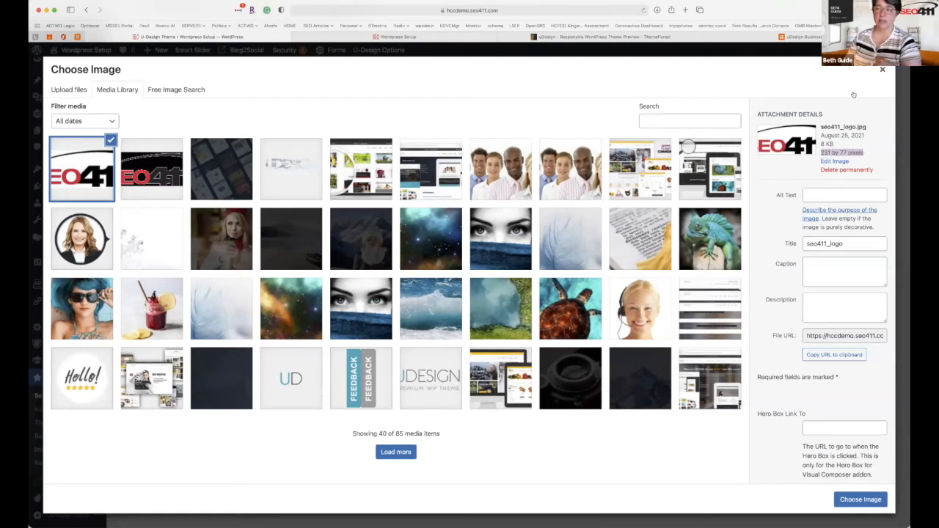
pyautogui.click(884, 70)
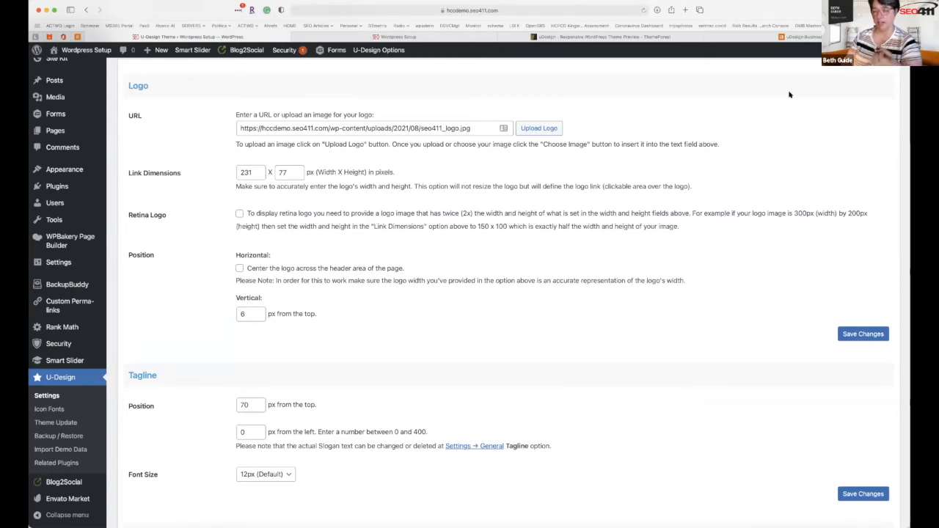
pyautogui.doubleClick(245, 172)
pyautogui.doubleClick(291, 173)
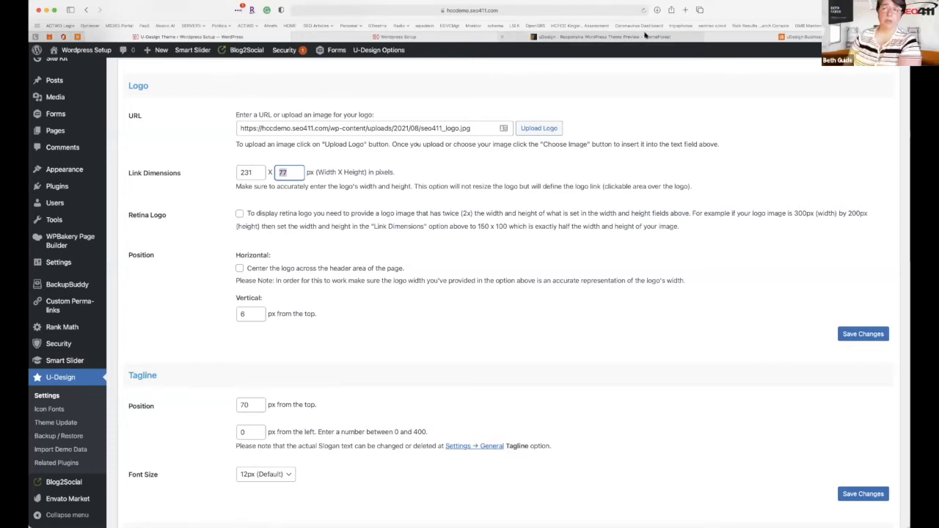
pyautogui.click(414, 36)
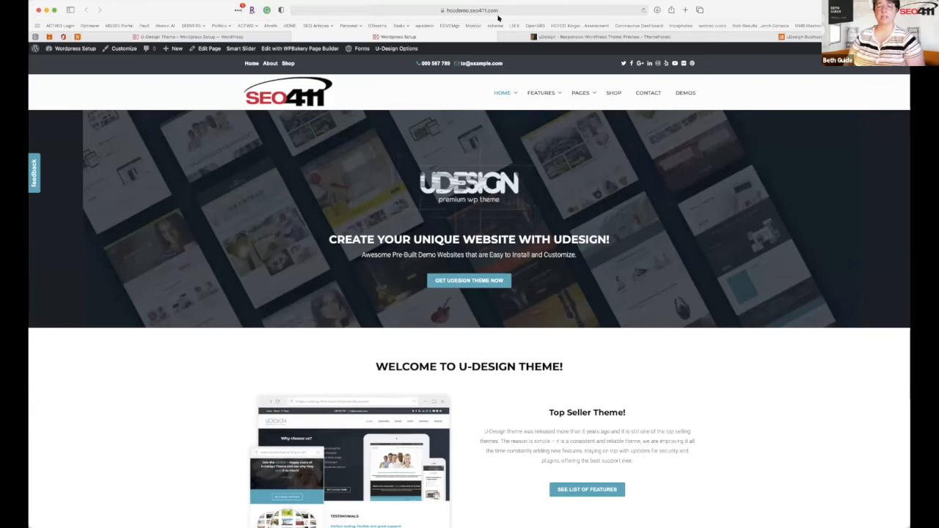
pyautogui.click(554, 37)
pyautogui.click(469, 10)
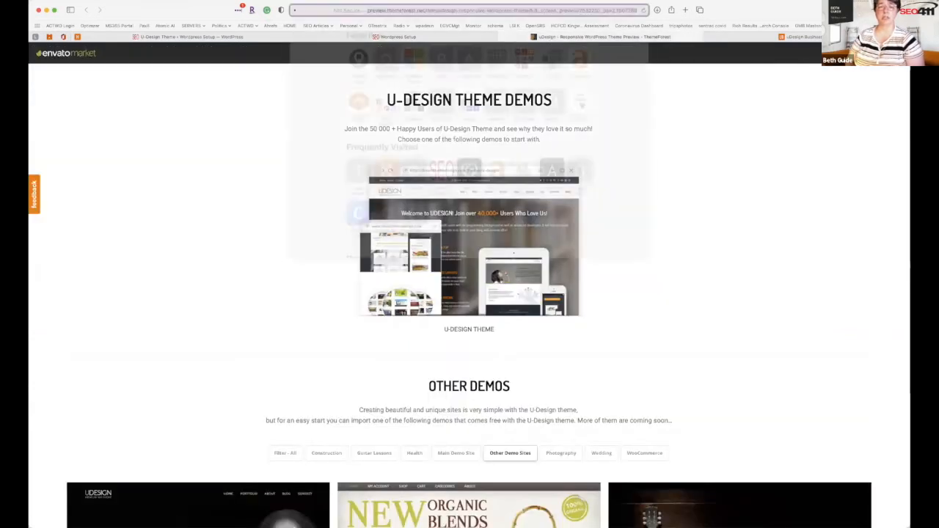
pyautogui.write('www.actwd.com')
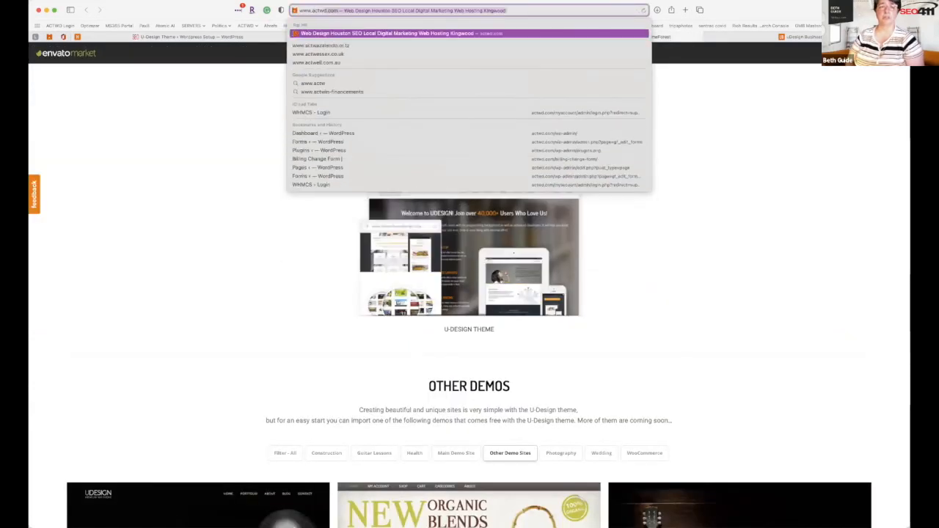
pyautogui.press('Return')
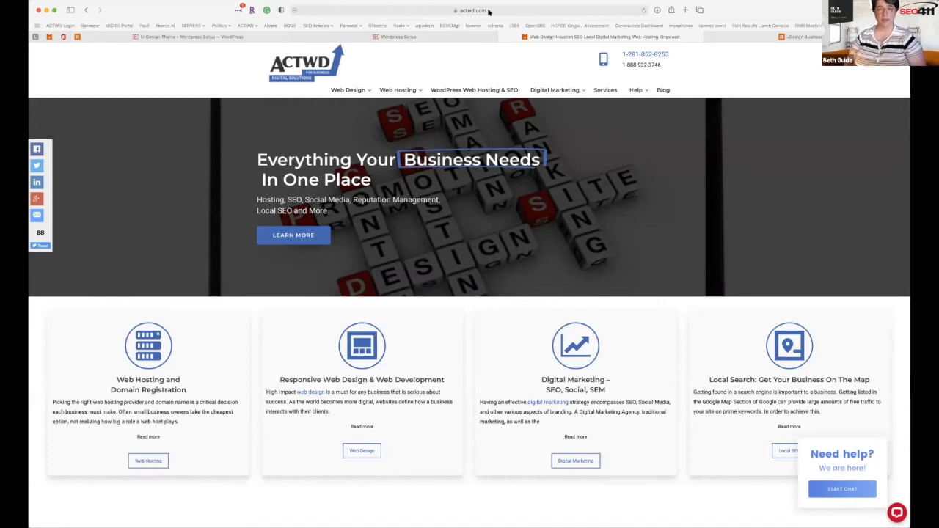
# Append the admin path to the actwd.com address to reach the site's login page.
pyautogui.click(474, 10)
pyautogui.click(473, 10)
pyautogui.write('/sitese')
pyautogui.press('BackSpace')
pyautogui.press('BackSpace')
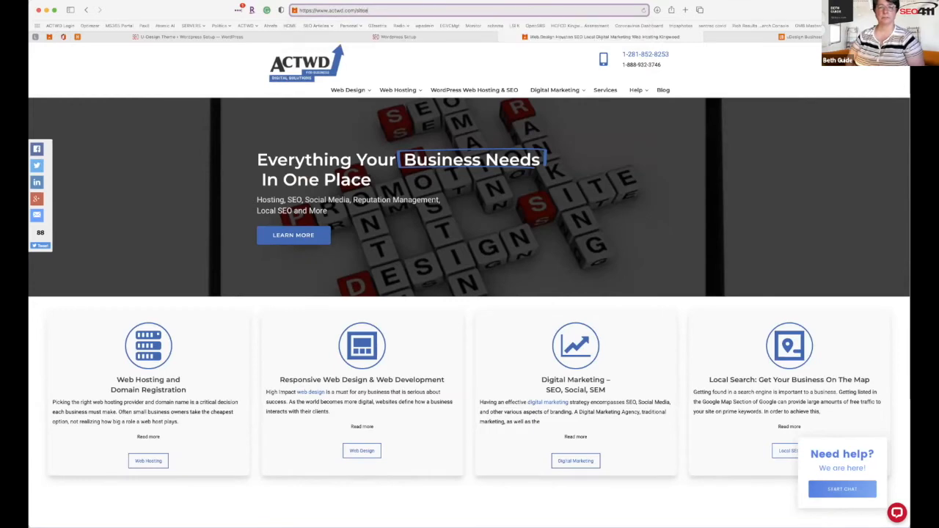
pyautogui.press('Return')
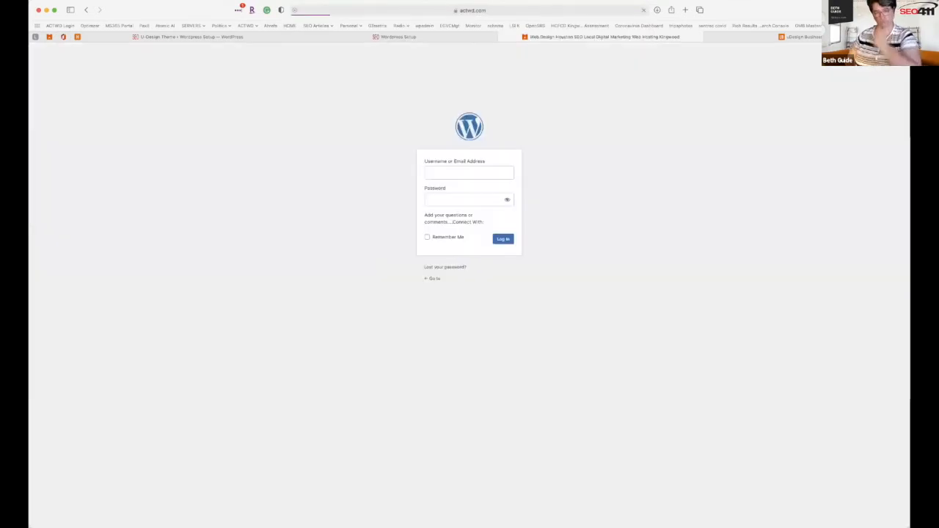
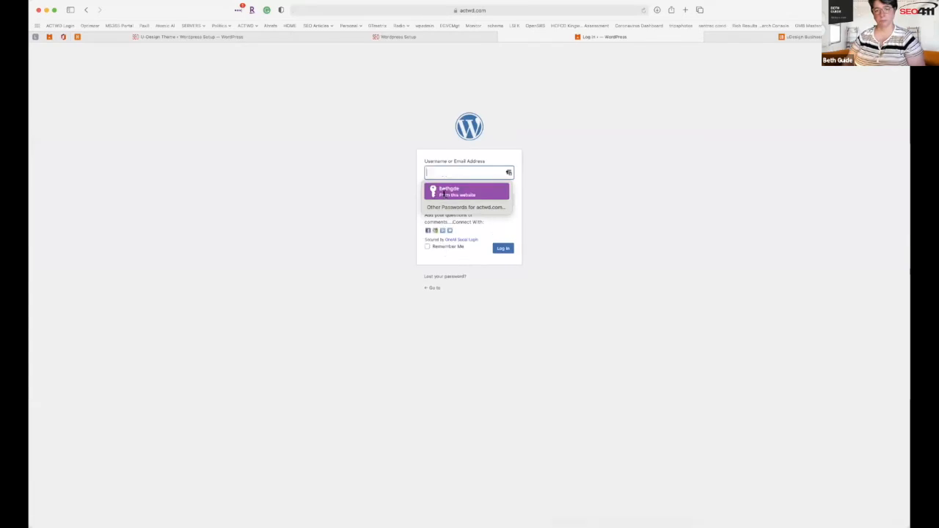
# Log in to the actwd.com dashboard with the saved username and credentials.
pyautogui.click(449, 190)
pyautogui.click(503, 248)
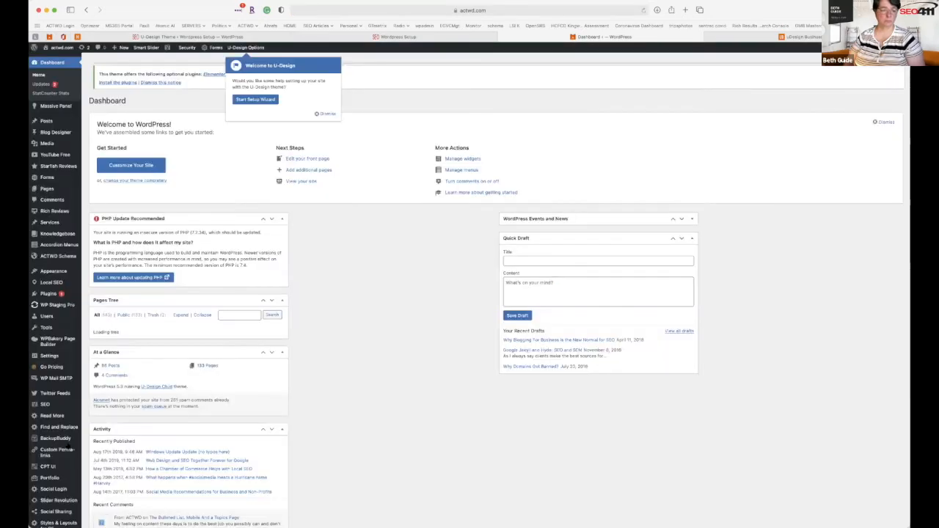
pyautogui.scroll(-5, 59, 450)
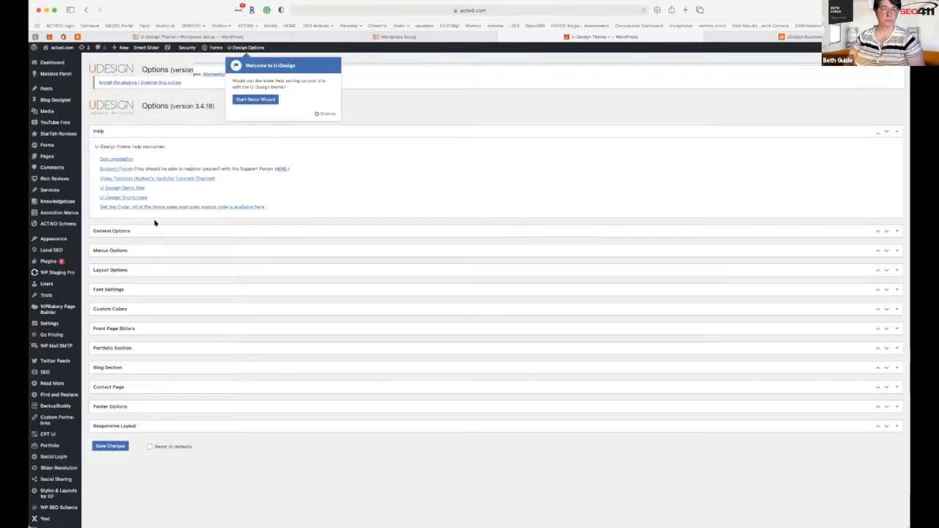
# Check the 229 logo link width, compare the actwd.com site, and return to logo settings.
pyautogui.click(135, 230)
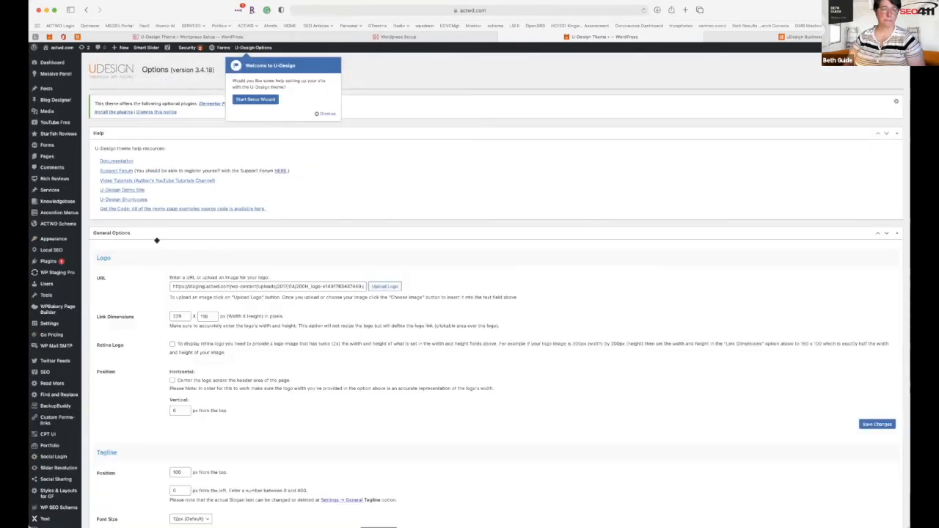
pyautogui.doubleClick(186, 316)
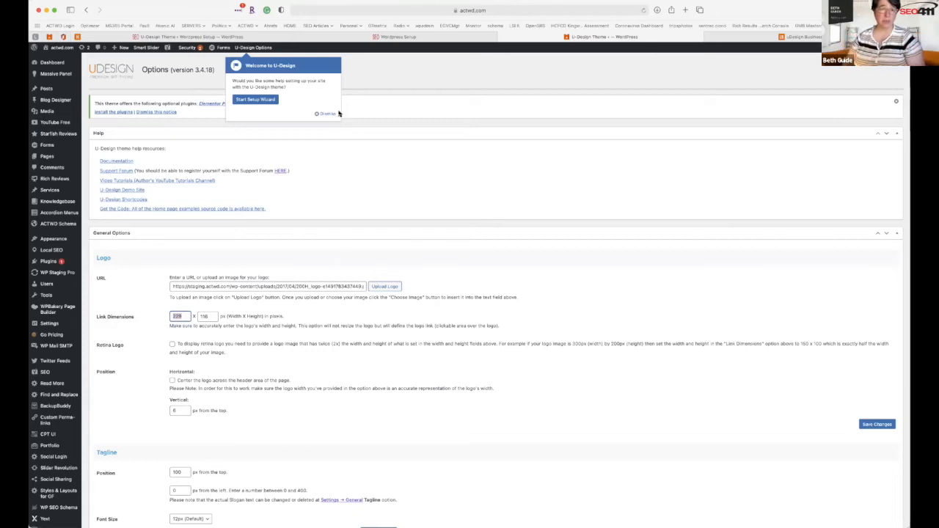
pyautogui.click(342, 36)
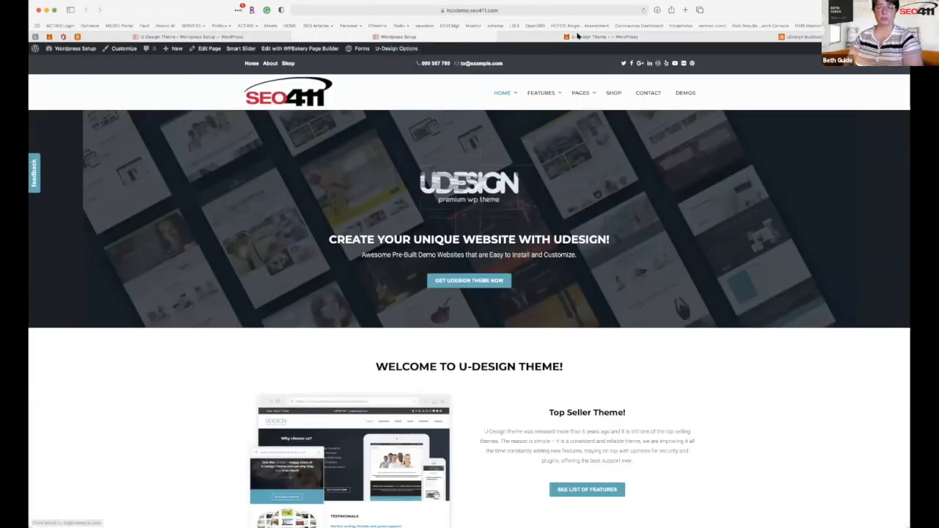
pyautogui.moveTo(577, 35)
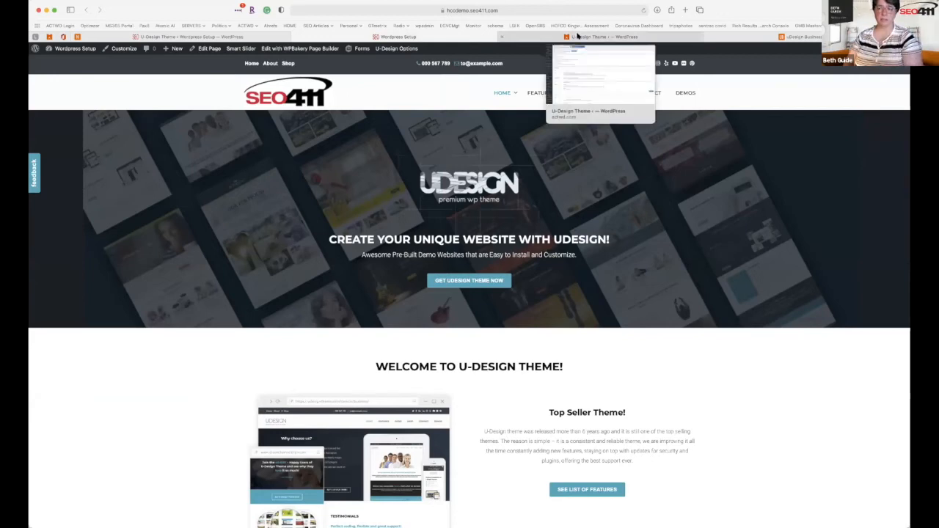
pyautogui.click(249, 37)
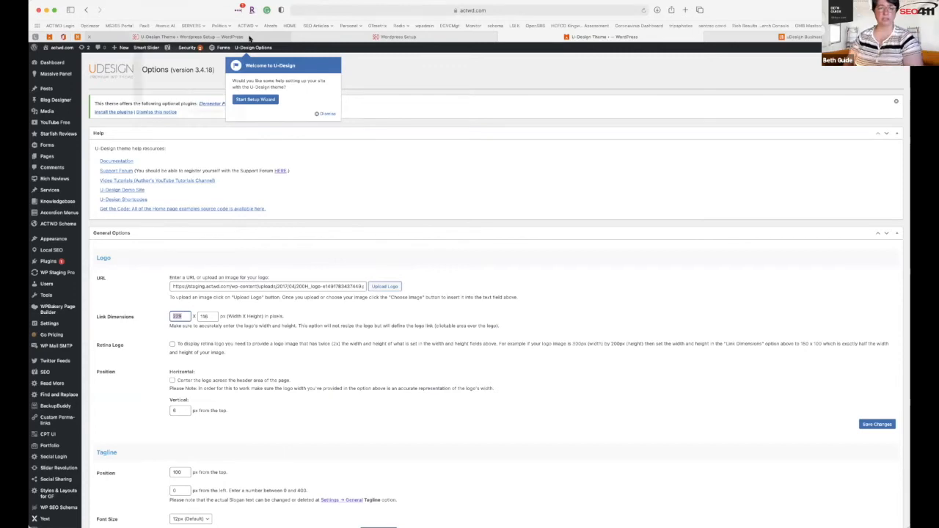
pyautogui.click(578, 35)
pyautogui.click(579, 37)
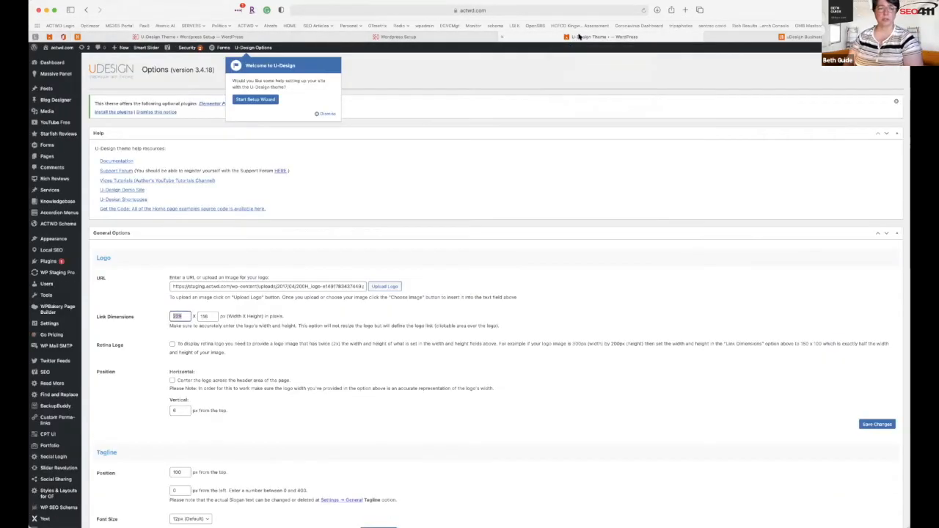
pyautogui.click(53, 58)
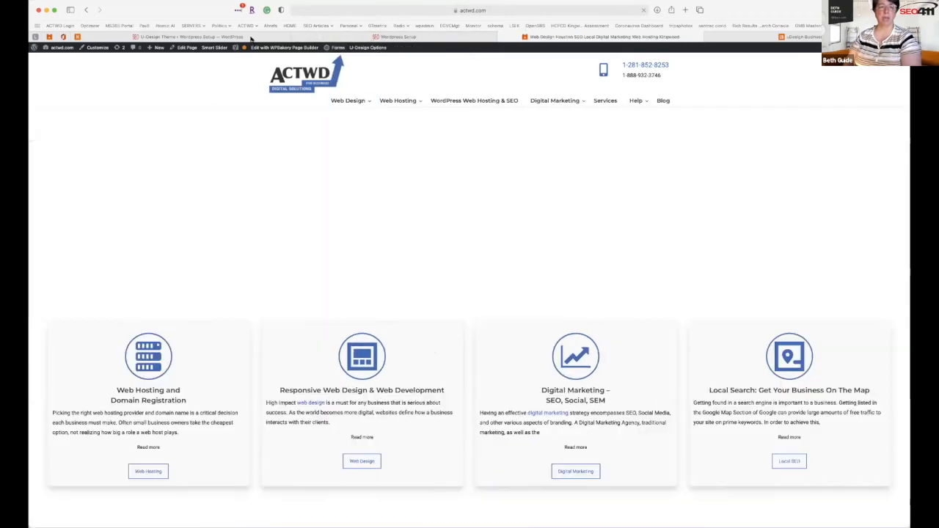
pyautogui.click(220, 37)
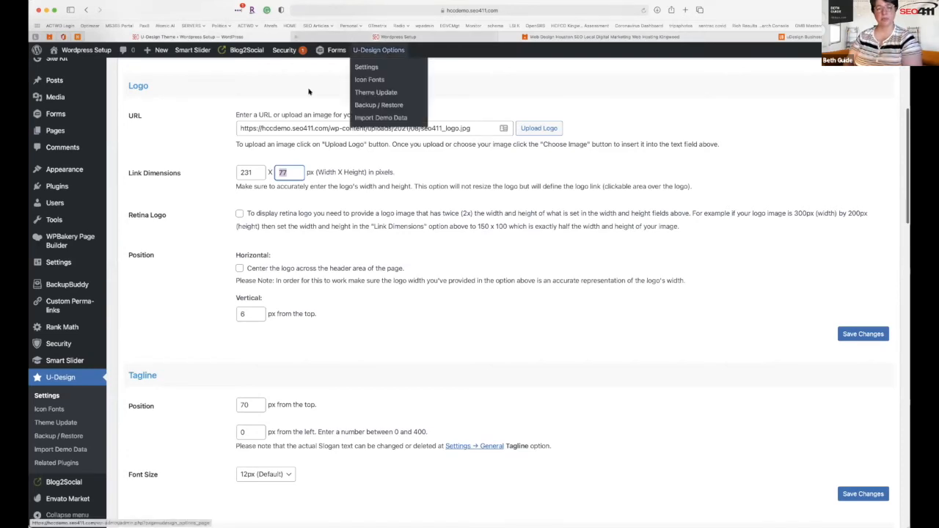
# Preview the front page, then commit the 77 px logo height in the 231 × 77 link dimensions.
pyautogui.click(375, 36)
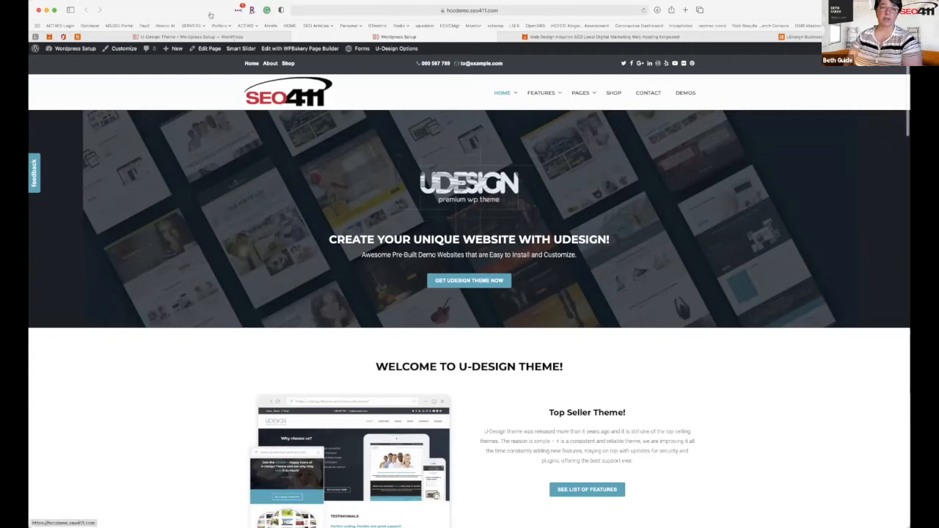
pyautogui.click(210, 37)
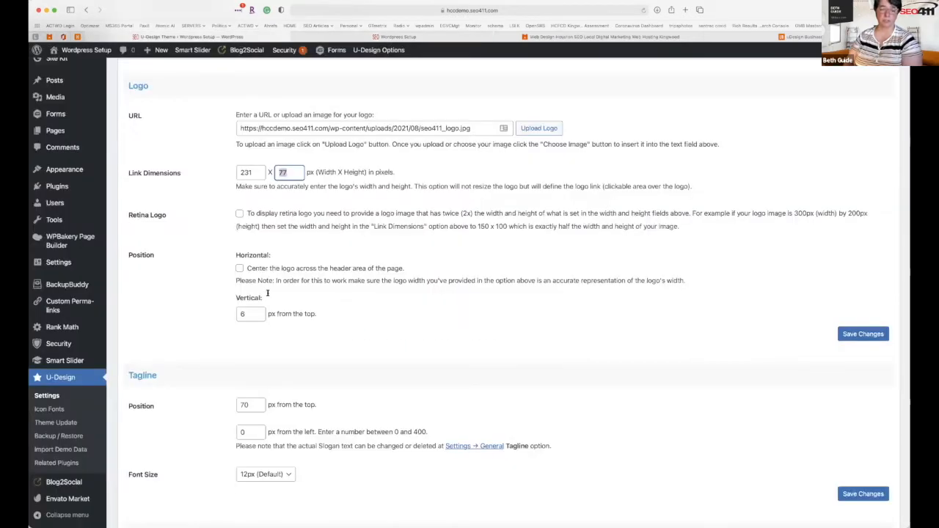
pyautogui.click(306, 346)
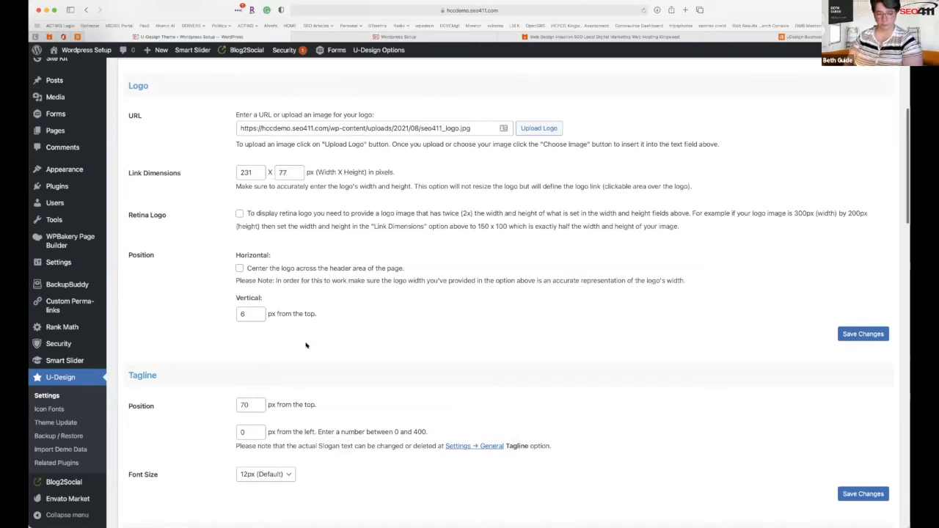
pyautogui.scroll(-3, 306, 345)
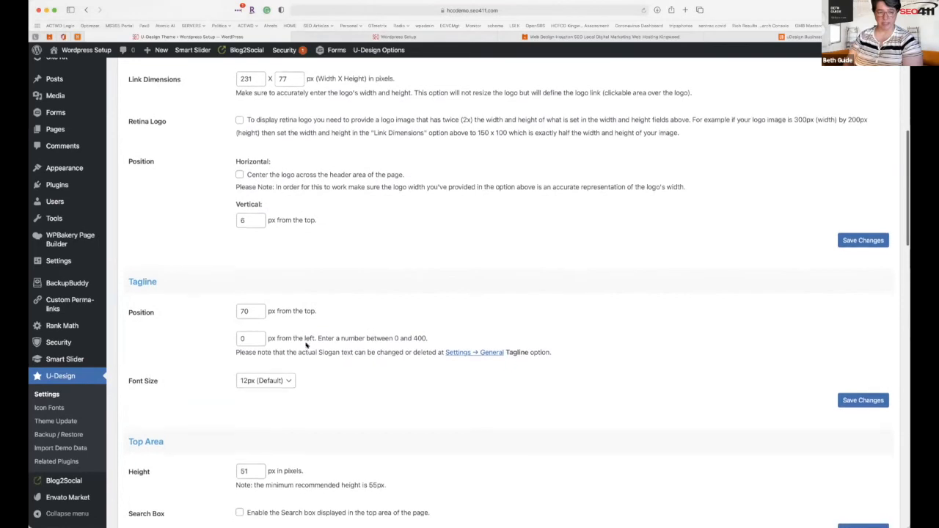
pyautogui.scroll(1, 306, 344)
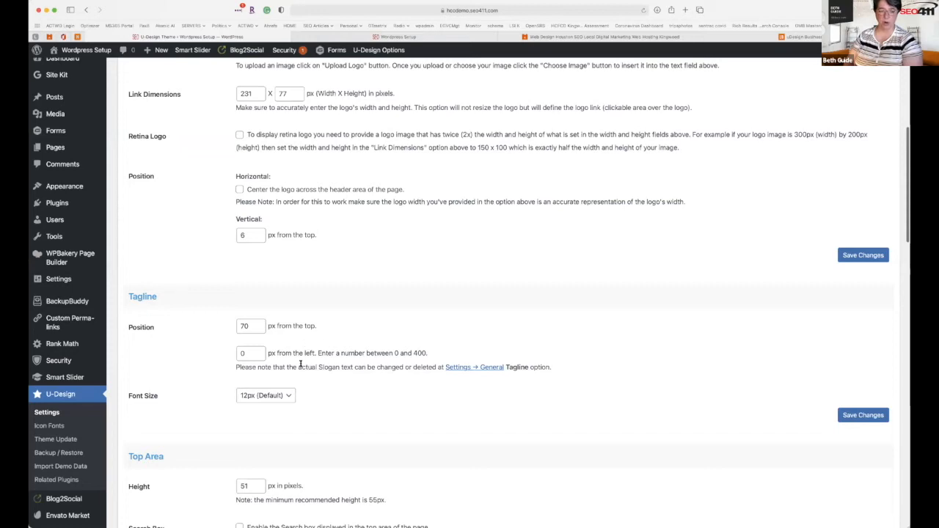
# Save 'We Make Your Website Work' as the site tagline, then go to Envato Market.
pyautogui.click(458, 368)
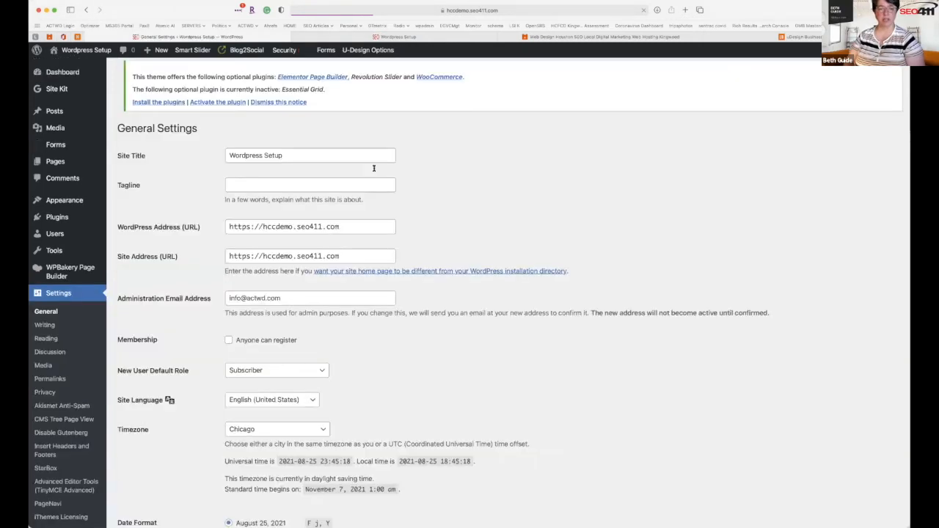
pyautogui.click(263, 187)
pyautogui.write('We')
pyautogui.write(' Maka')
pyautogui.write(' Your Webs')
pyautogui.write('ite Work')
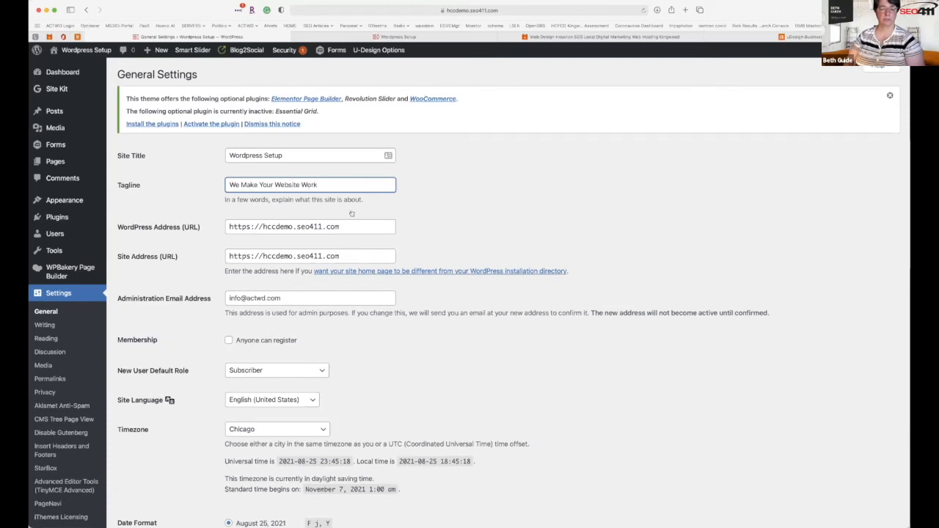
pyautogui.scroll(-4, 268, 405)
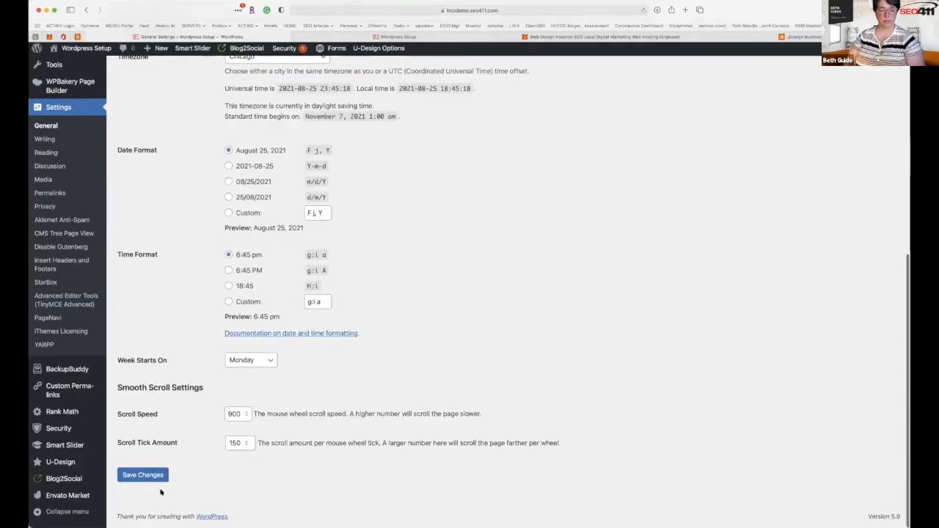
pyautogui.click(144, 477)
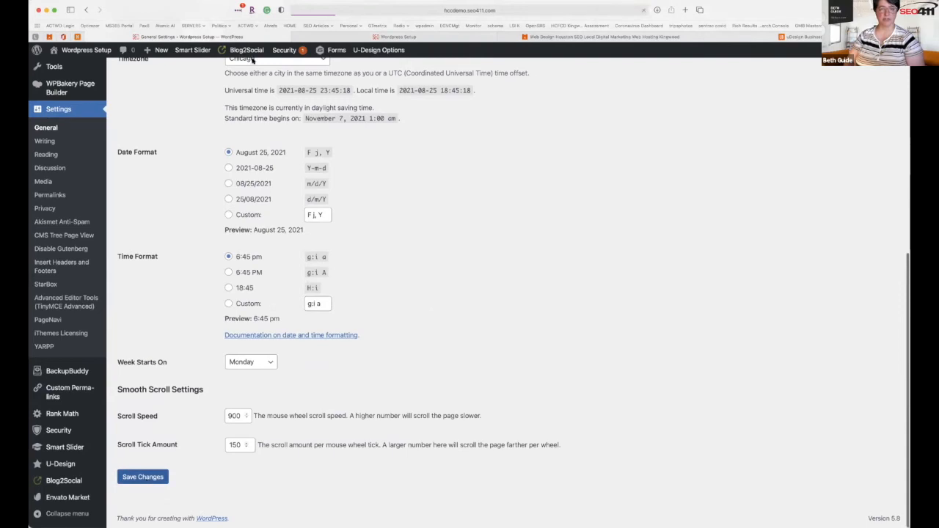
pyautogui.scroll(-4, 68, 477)
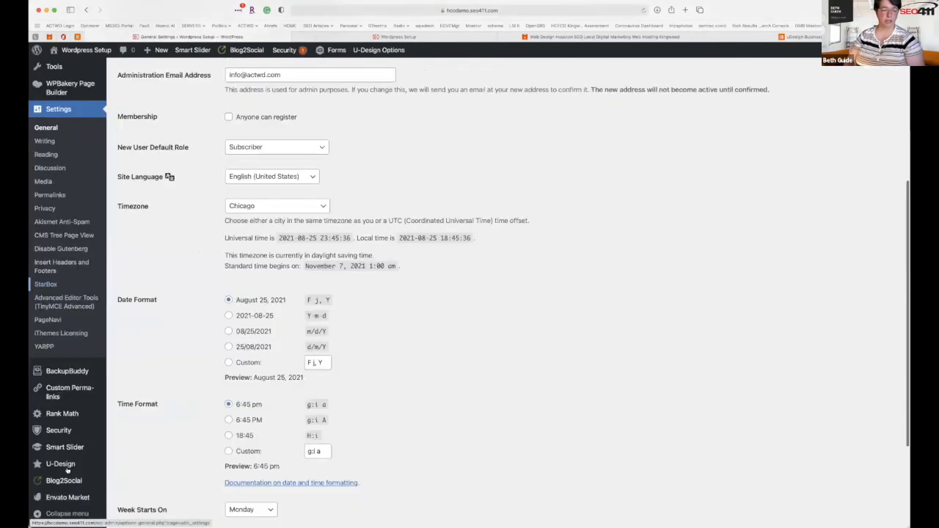
pyautogui.click(66, 497)
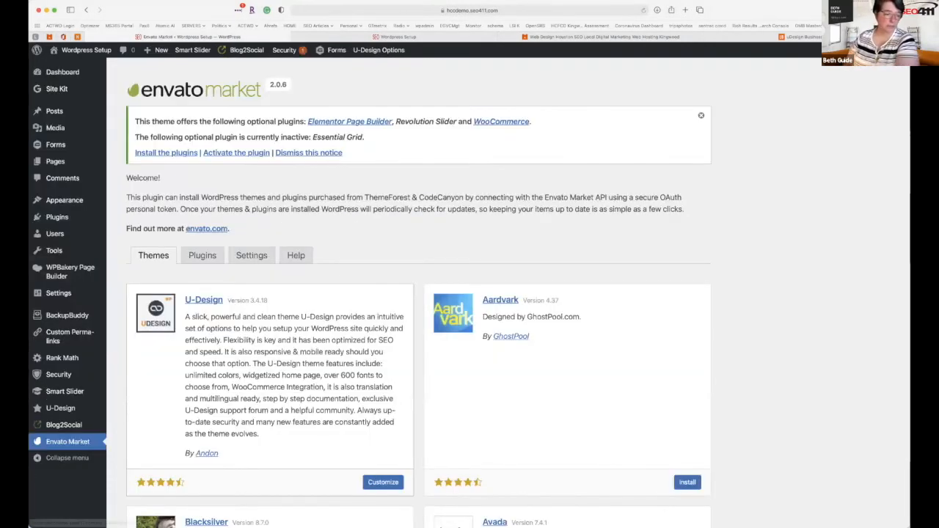
# Save the U-Design options and reload the live homepage to check the tagline under the logo.
pyautogui.click(73, 408)
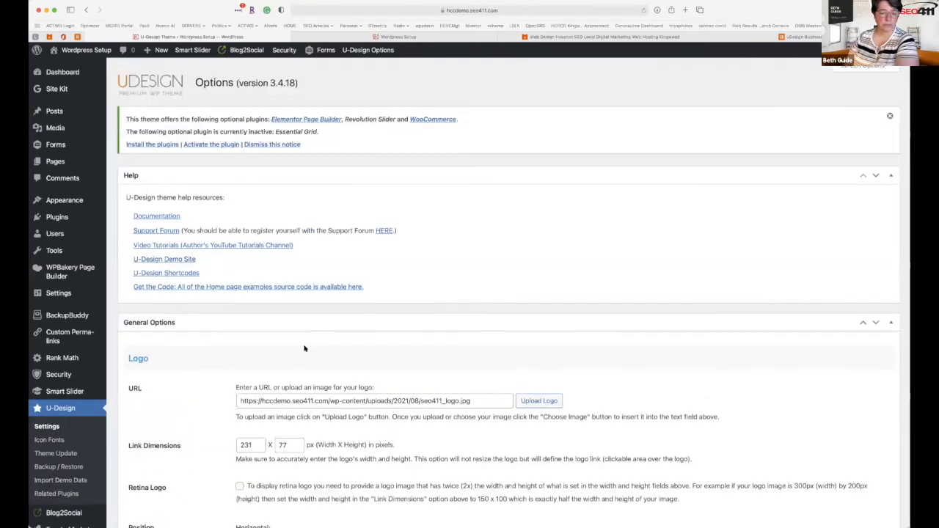
pyautogui.scroll(-3, 304, 347)
pyautogui.scroll(-2, 278, 359)
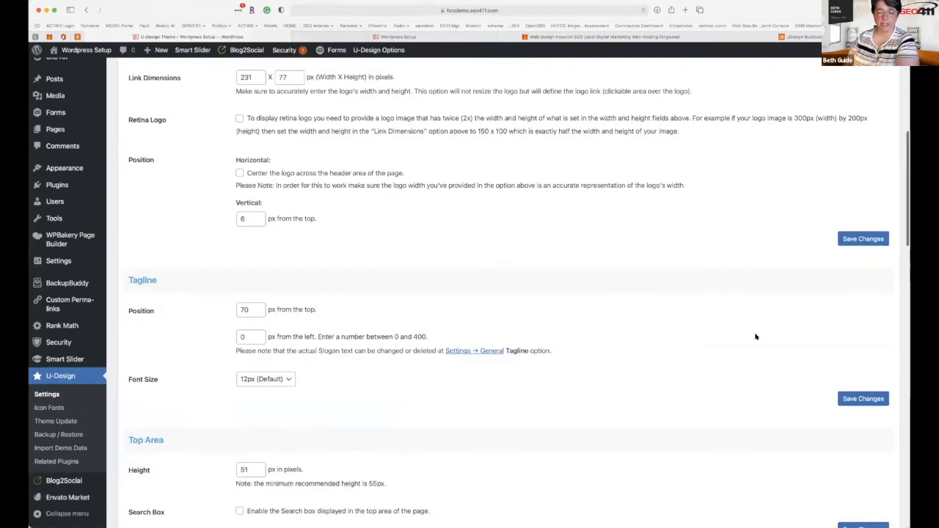
pyautogui.click(851, 401)
pyautogui.click(420, 37)
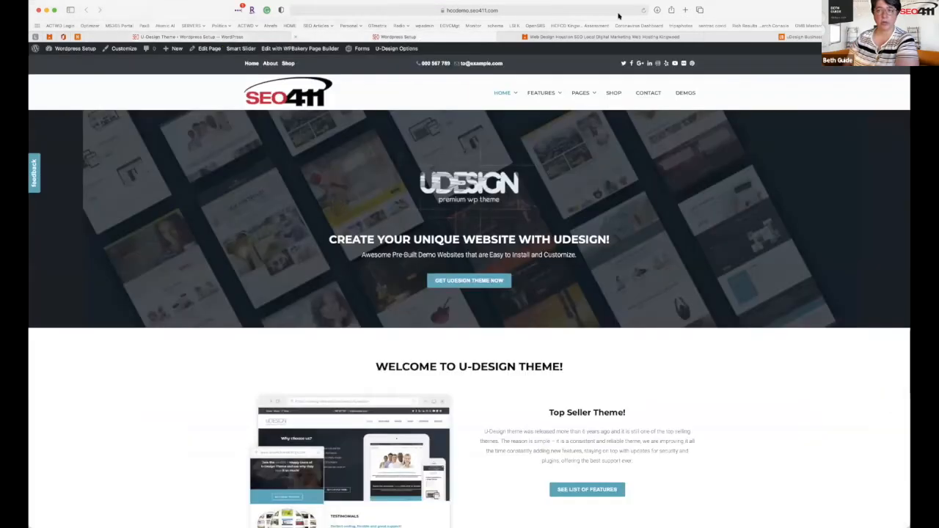
pyautogui.click(642, 11)
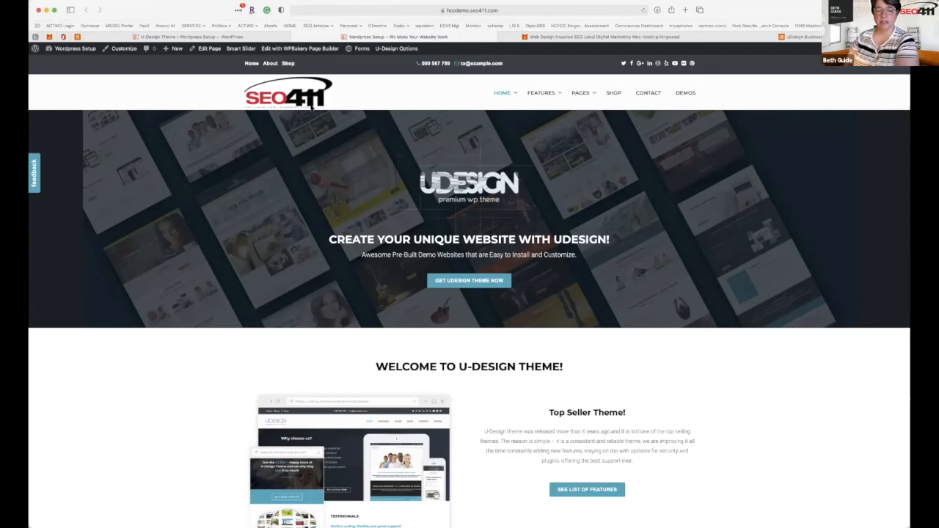
pyautogui.click(237, 36)
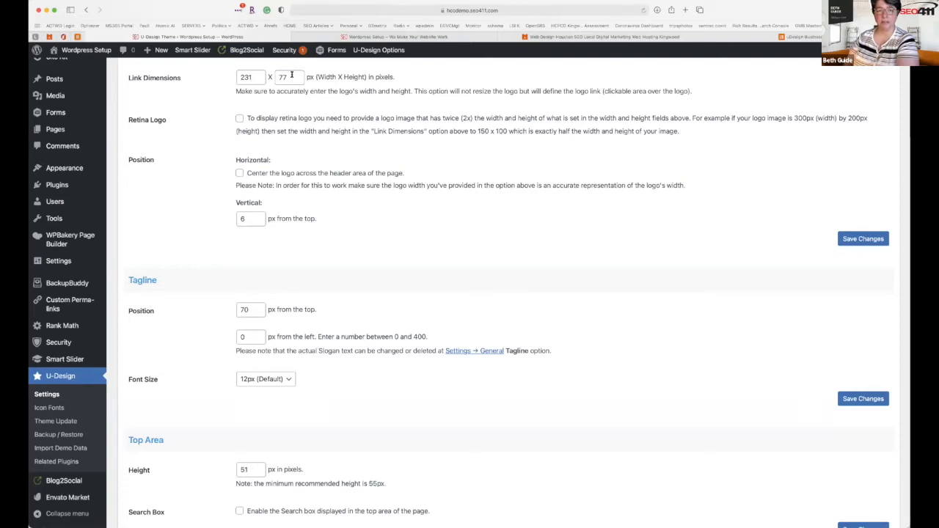
pyautogui.click(291, 77)
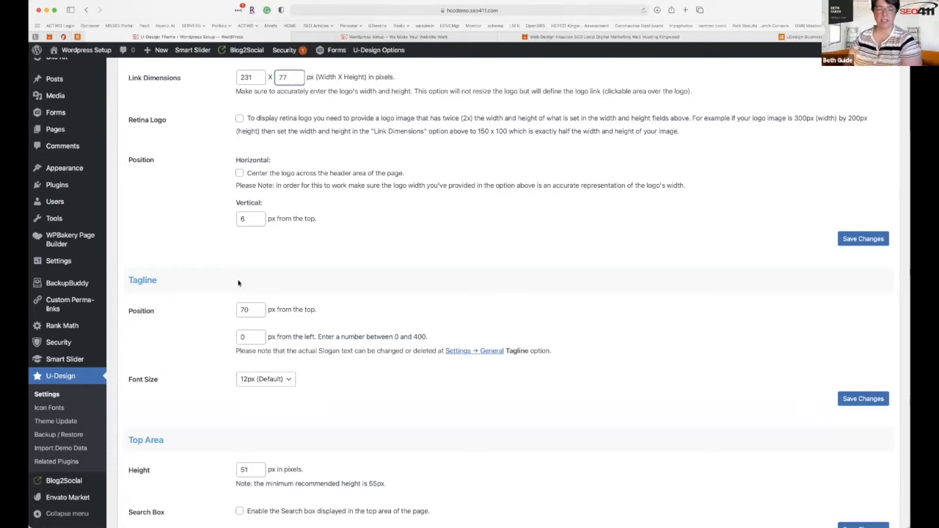
# Move the tagline to 85 px from the top, save, and preview it on the live homepage.
pyautogui.doubleClick(248, 309)
pyautogui.write('85')
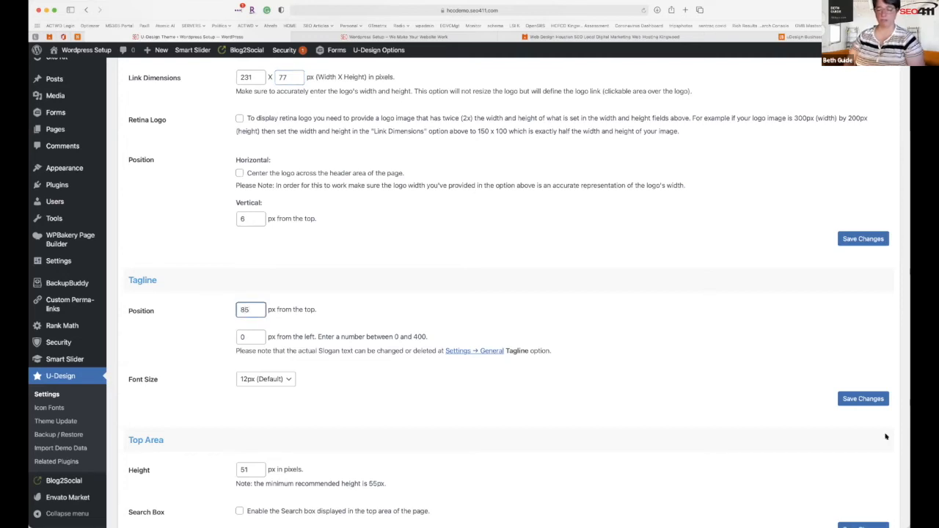
pyautogui.click(857, 403)
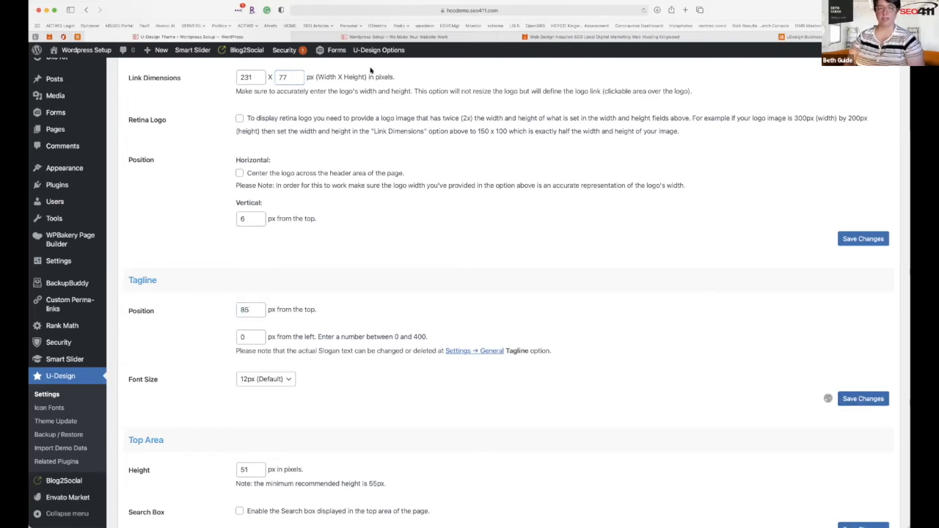
pyautogui.moveTo(362, 35)
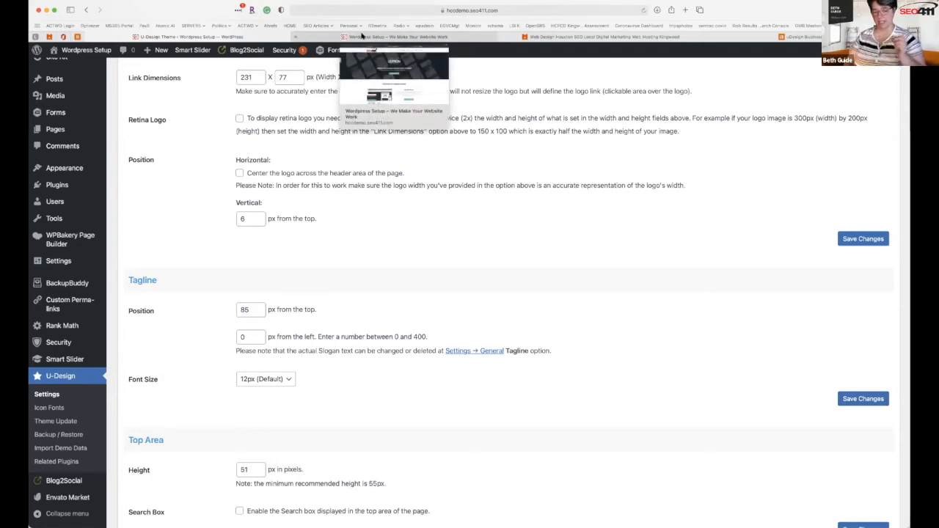
pyautogui.click(361, 35)
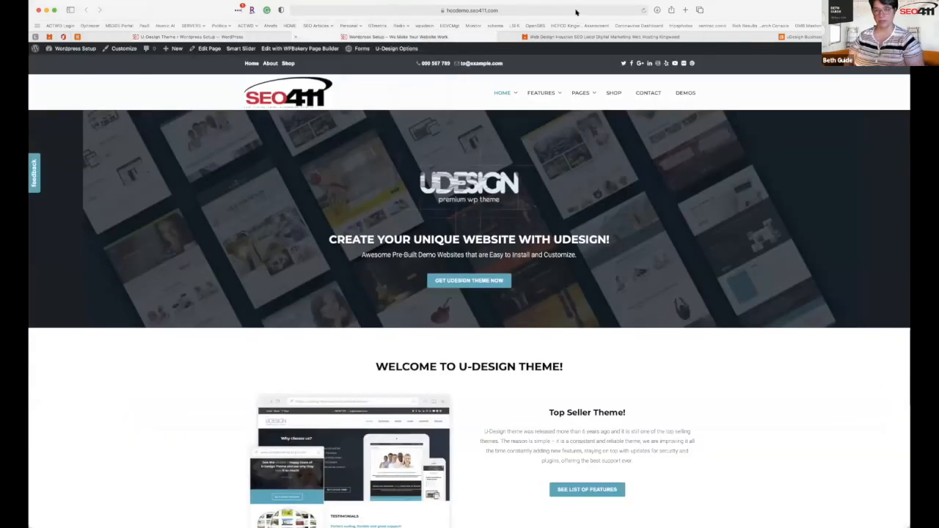
pyautogui.click(644, 10)
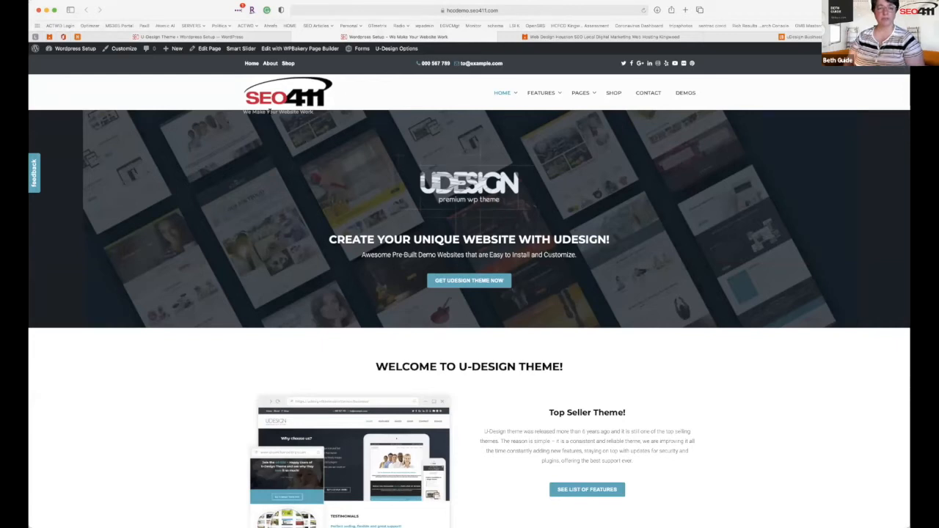
pyautogui.moveTo(247, 110)
pyautogui.mouseDown()
pyautogui.moveTo(316, 118)
pyautogui.moveTo(254, 114)
pyautogui.mouseUp()
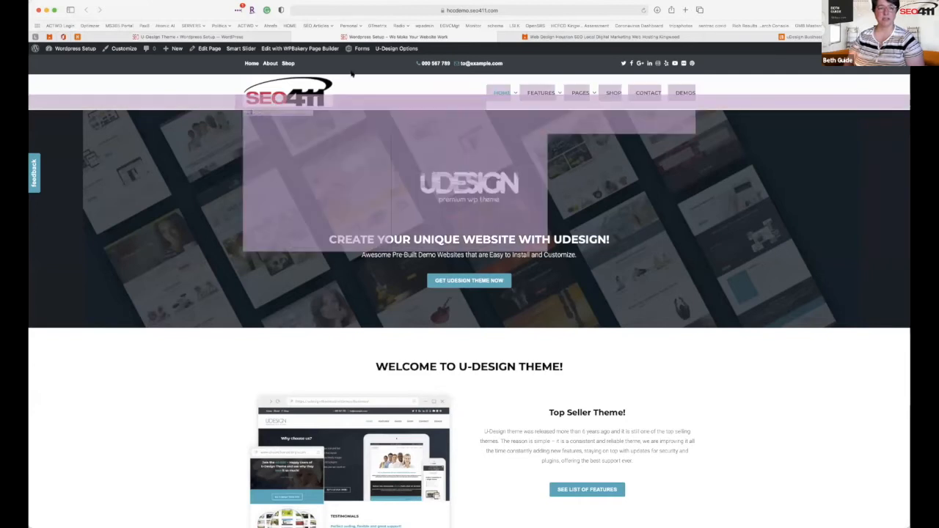
pyautogui.click(268, 36)
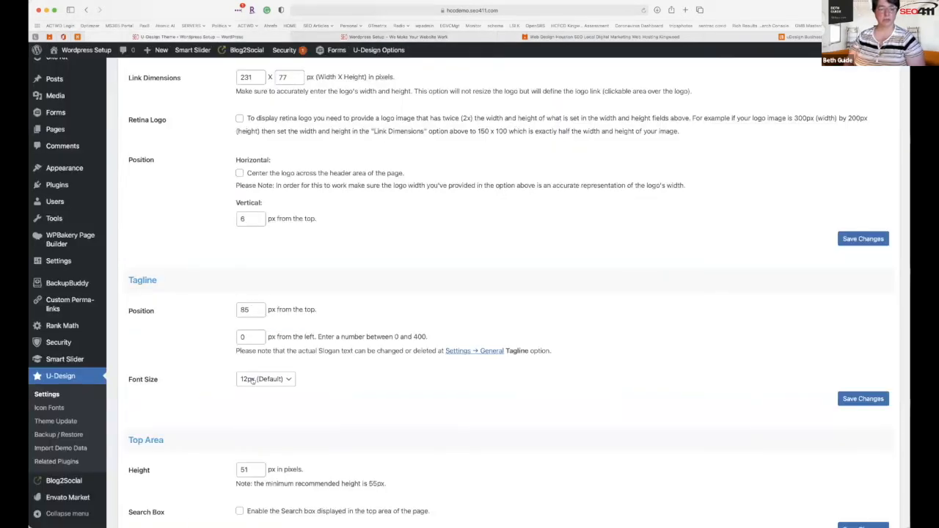
# Try tagline font sizes 17px then 16px, save, and check the tagline on the live site.
pyautogui.click(279, 379)
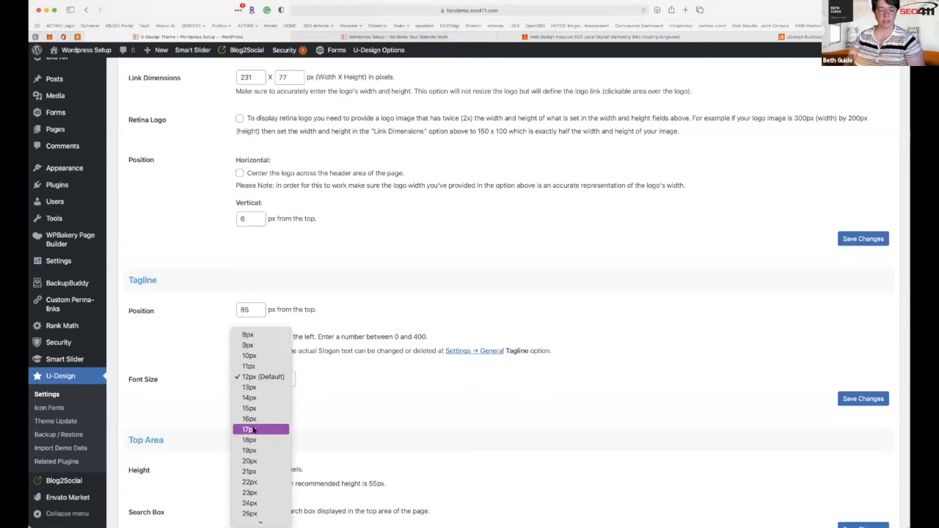
pyautogui.click(253, 429)
pyautogui.click(286, 379)
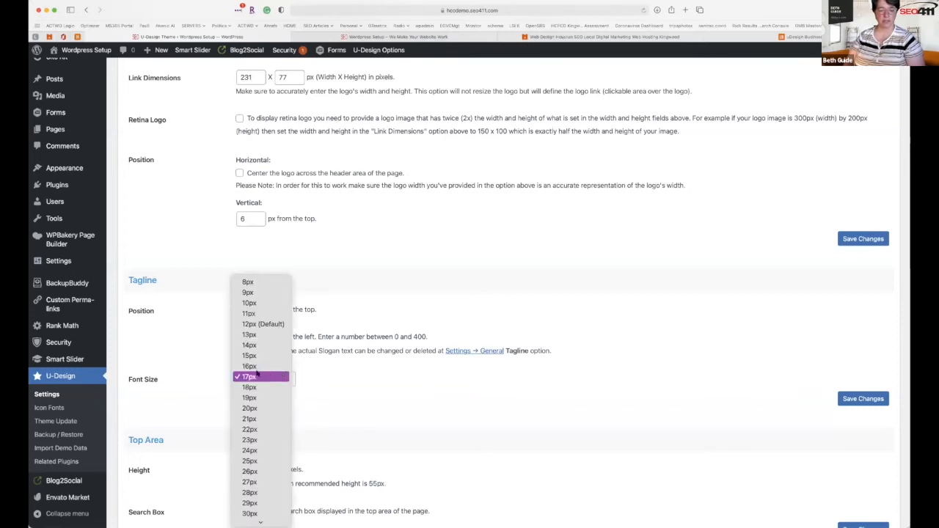
pyautogui.click(255, 366)
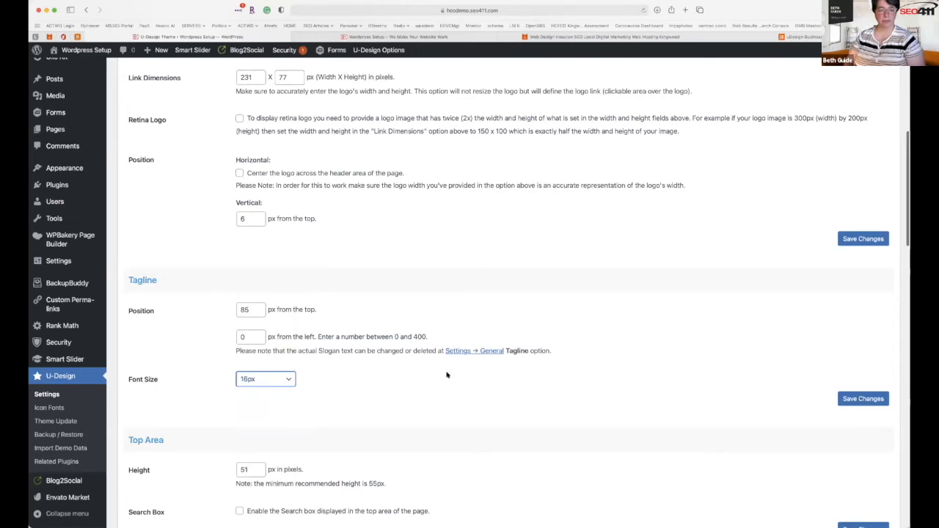
pyautogui.scroll(-3, 446, 375)
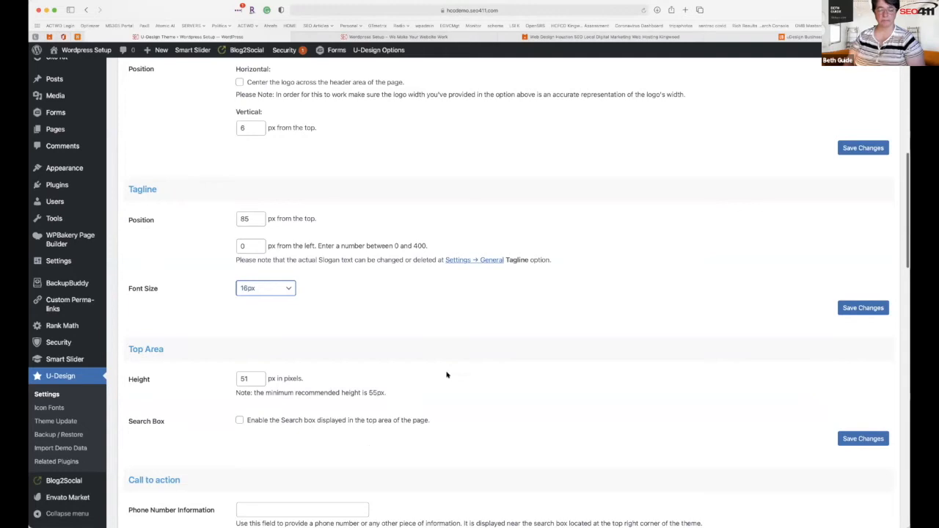
pyautogui.click(875, 309)
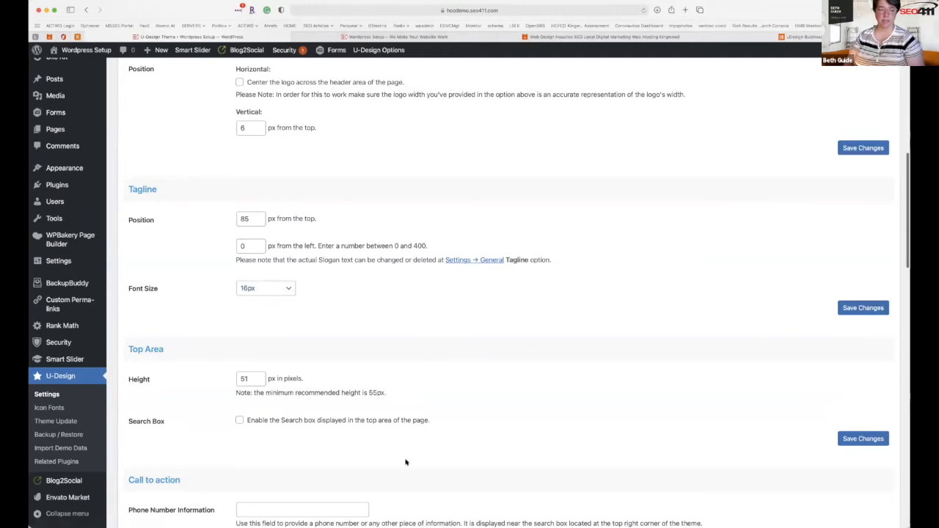
pyautogui.click(380, 37)
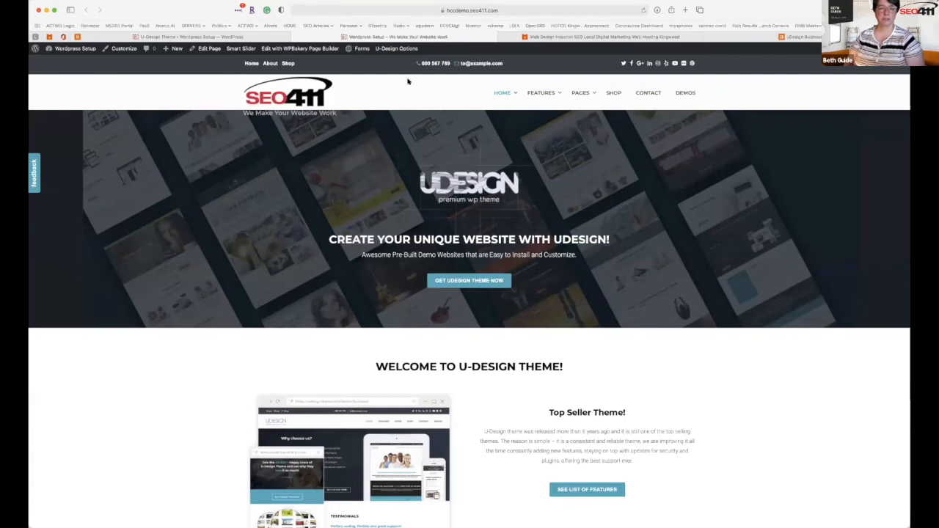
pyautogui.moveTo(277, 113); pyautogui.dragTo(365, 114)
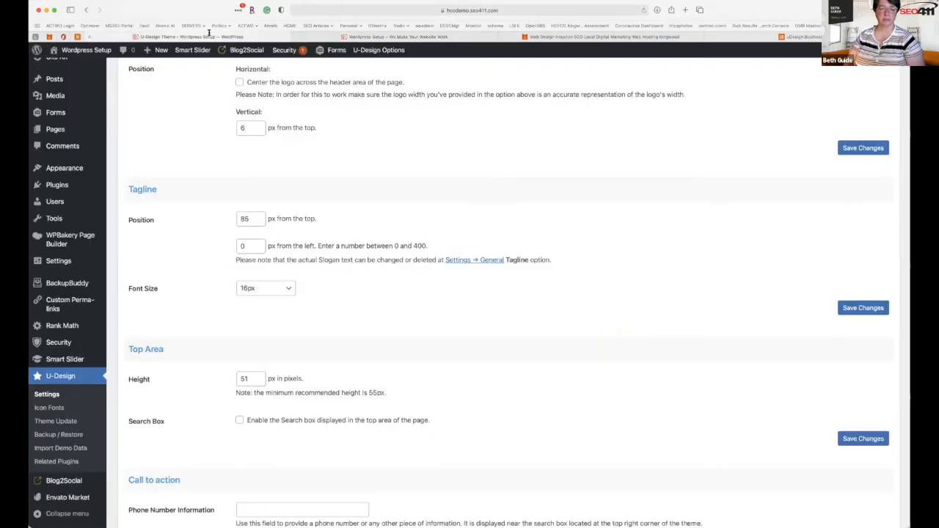
# Recheck the tagline font size in the list and save the tagline settings again.
pyautogui.click(209, 35)
pyautogui.click(276, 286)
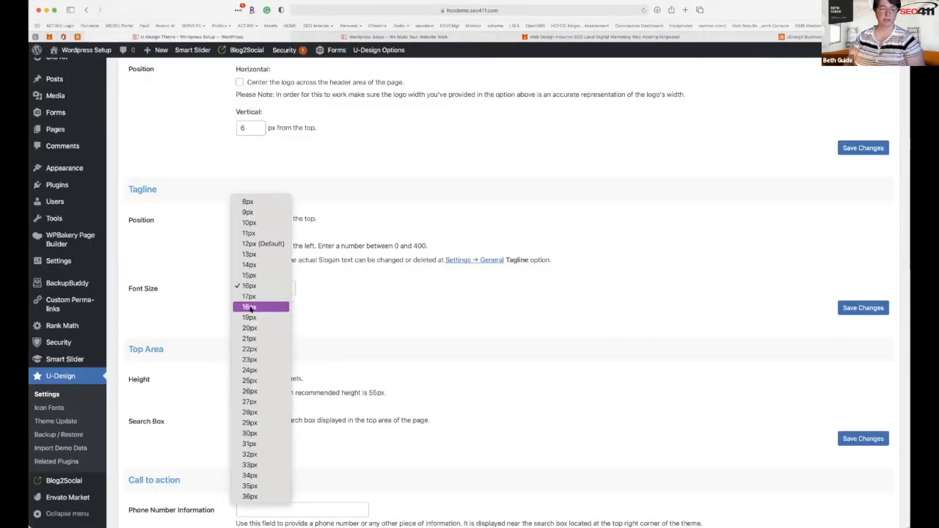
pyautogui.click(304, 309)
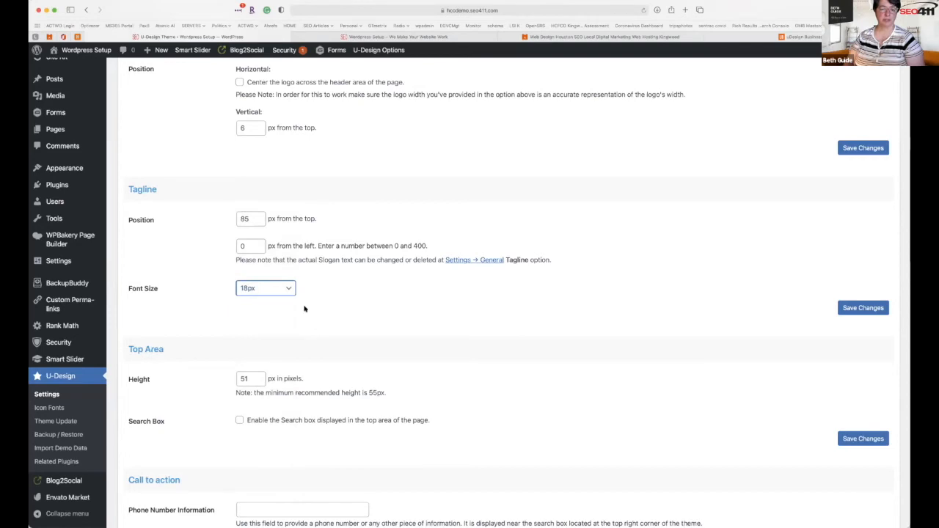
pyautogui.click(850, 309)
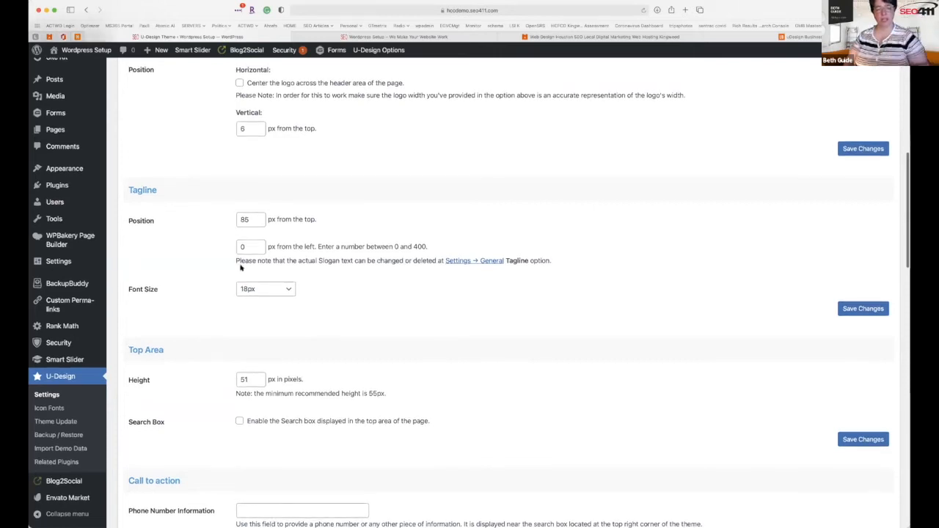
pyautogui.click(252, 219)
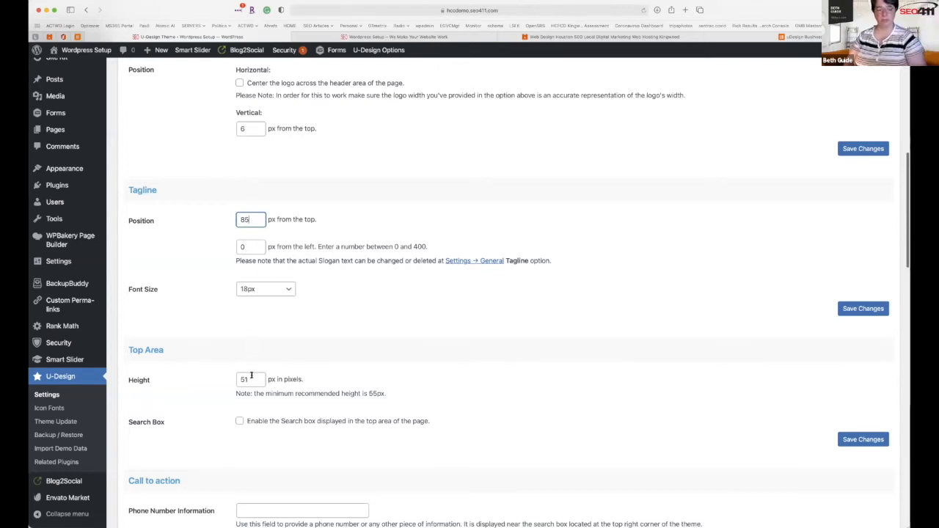
# Change Top Area Height from 51 to 85 px, save, and reload the live homepage to preview.
pyautogui.moveTo(251, 376); pyautogui.dragTo(215, 373)
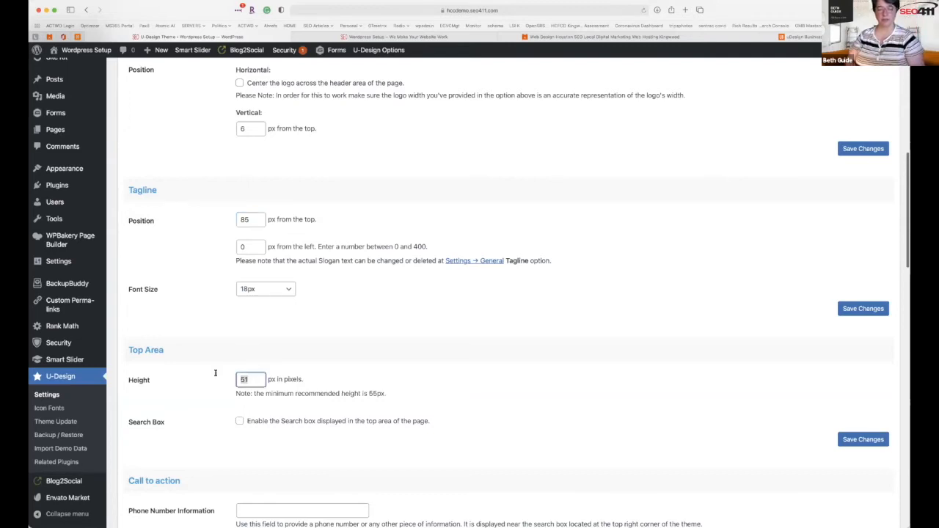
pyautogui.write('8')
pyautogui.click(883, 441)
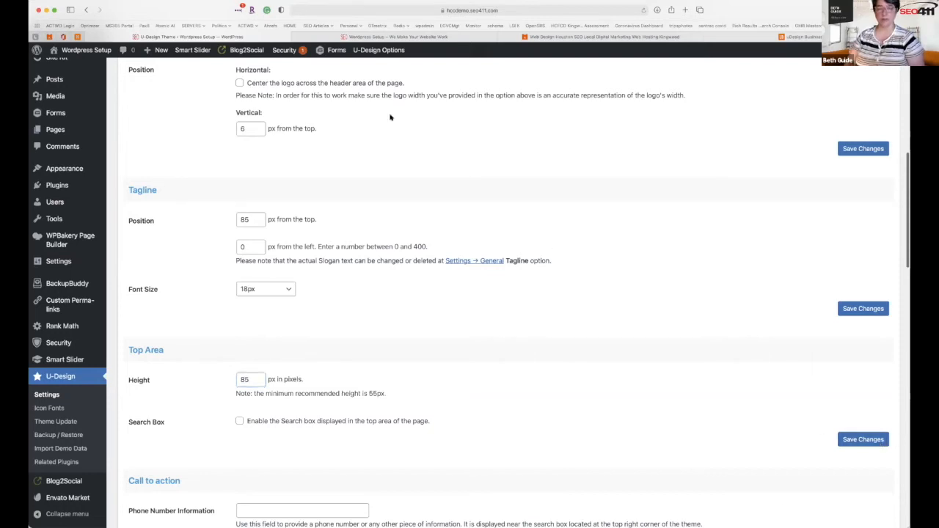
pyautogui.click(350, 36)
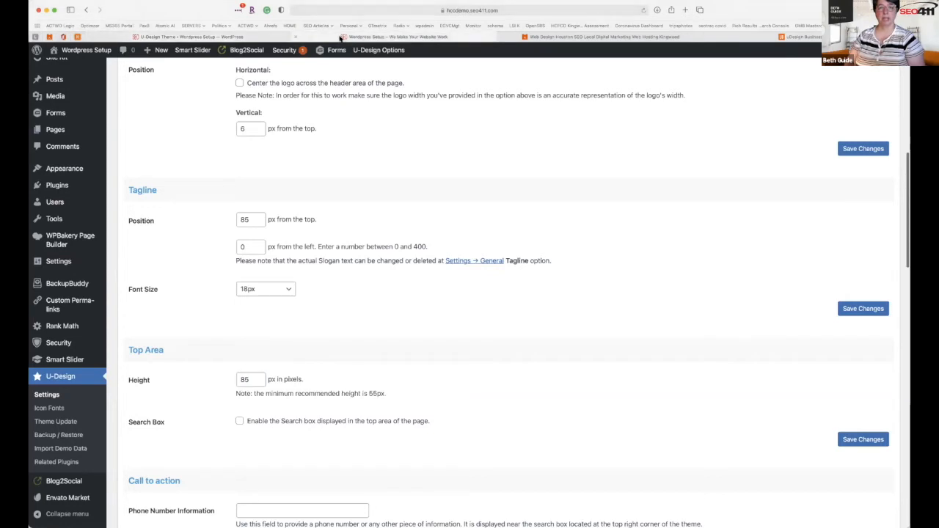
pyautogui.click(644, 10)
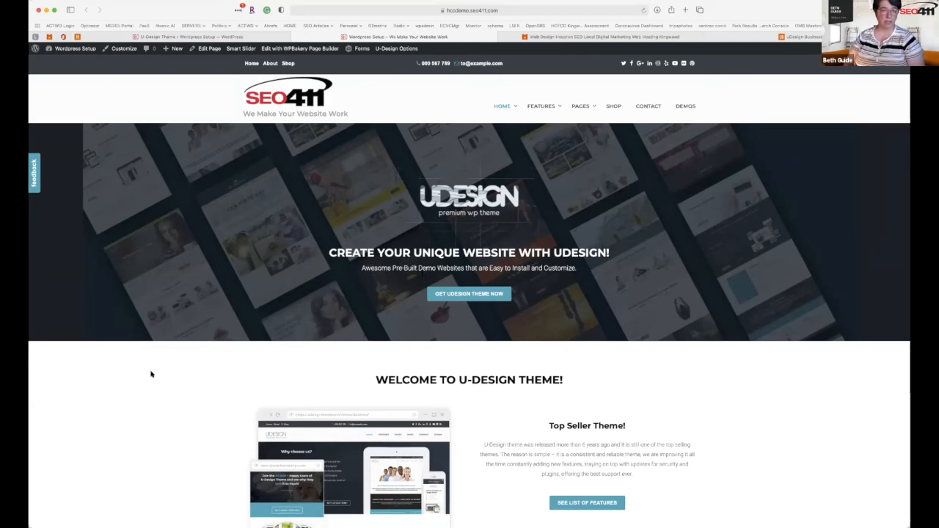
pyautogui.click(191, 37)
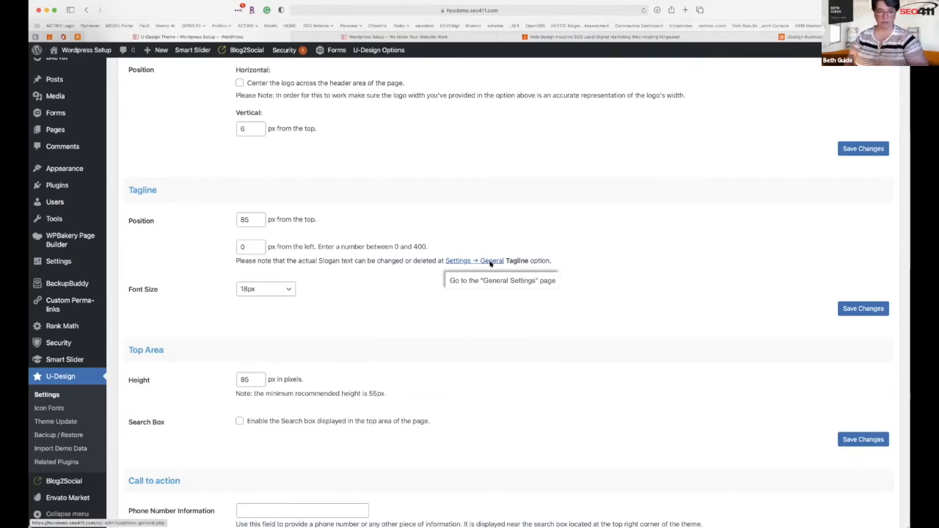
pyautogui.scroll(-1, 372, 338)
pyautogui.scroll(-1, 373, 338)
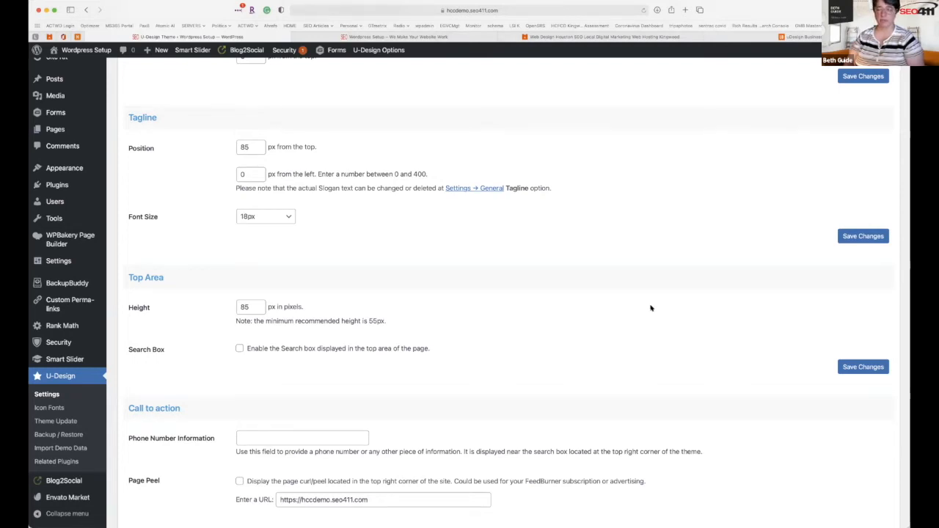
pyautogui.click(440, 37)
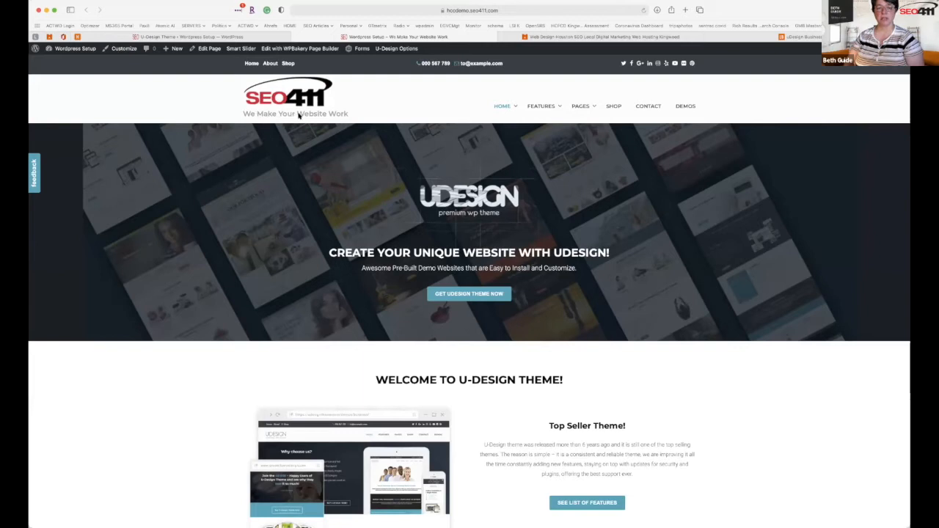
pyautogui.click(266, 37)
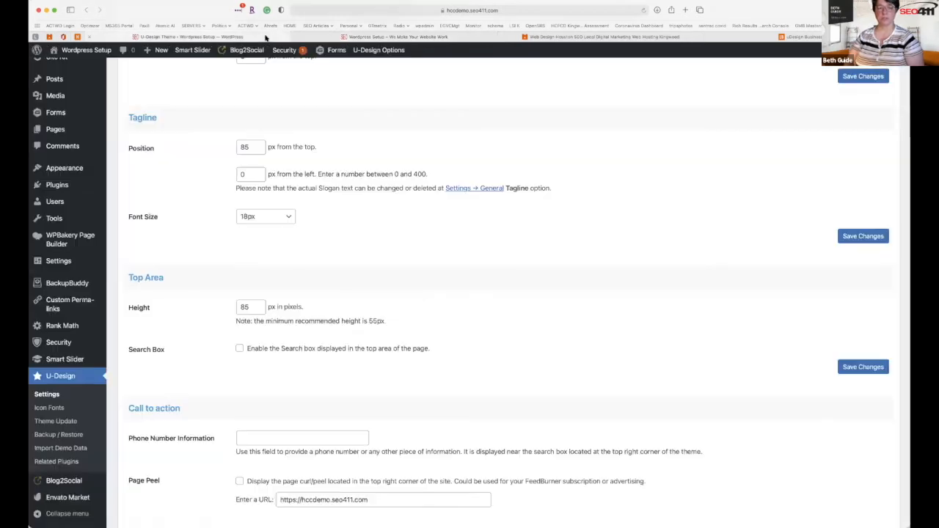
pyautogui.scroll(-1, 312, 301)
pyautogui.scroll(-3, 312, 301)
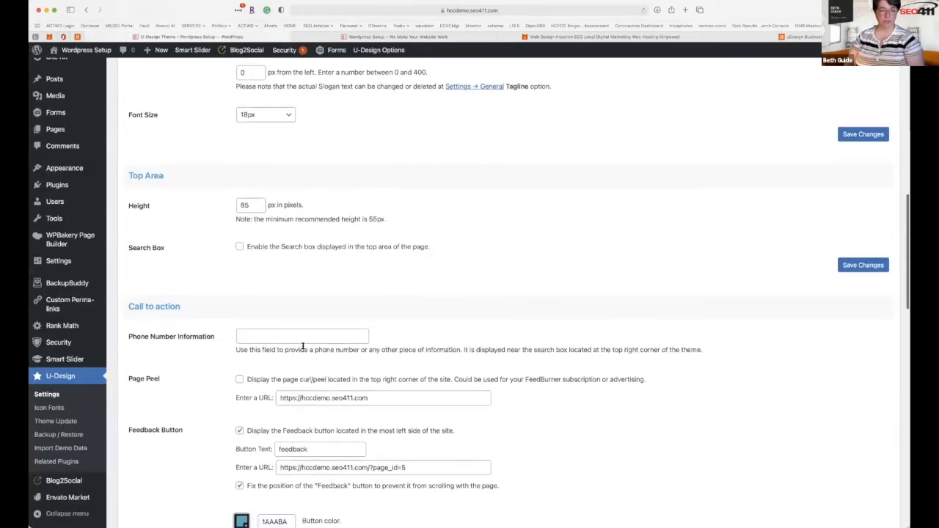
pyautogui.scroll(-2, 320, 336)
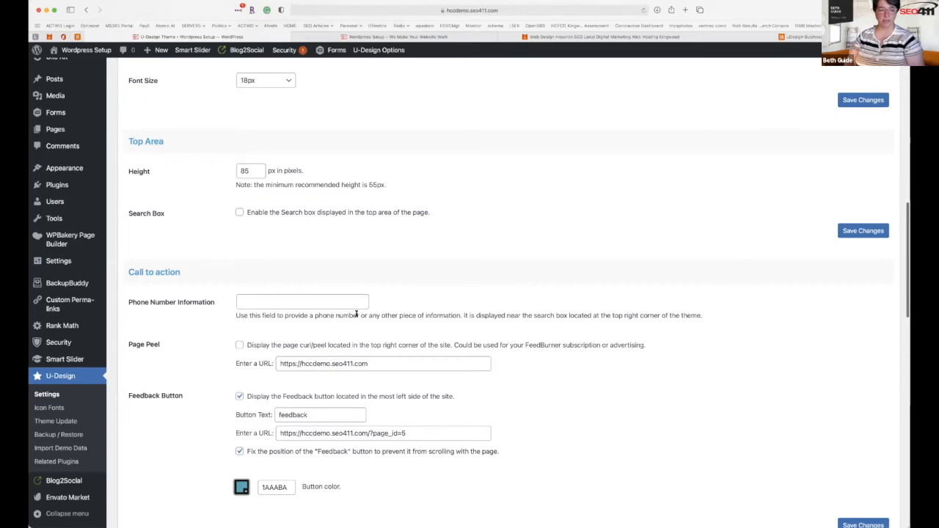
pyautogui.click(363, 37)
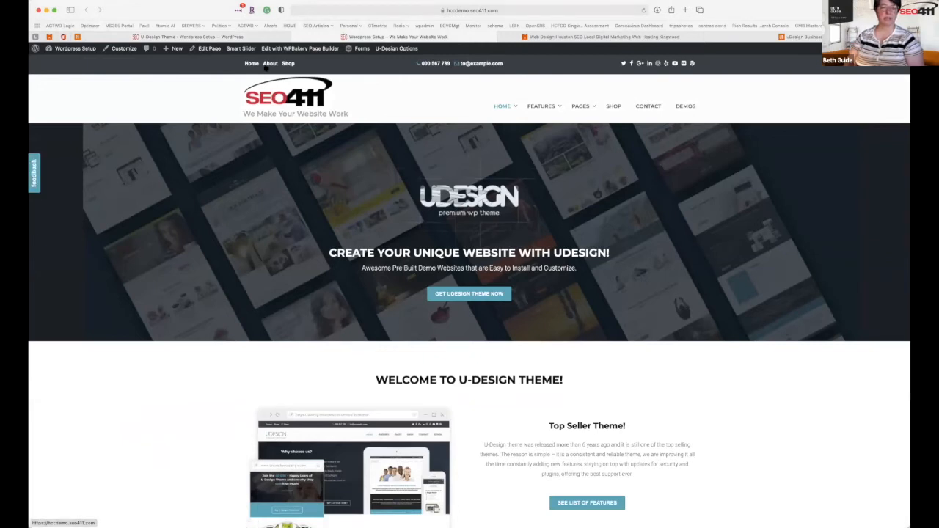
pyautogui.click(264, 36)
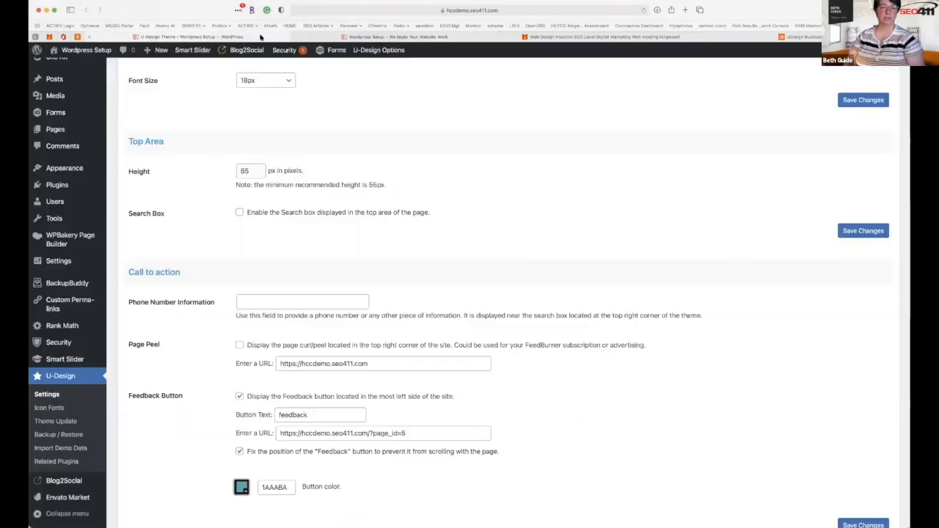
pyautogui.doubleClick(312, 416)
# Label the feedback button 'Call' plus the owner's first name and enter the business phone number.
pyautogui.write('C')
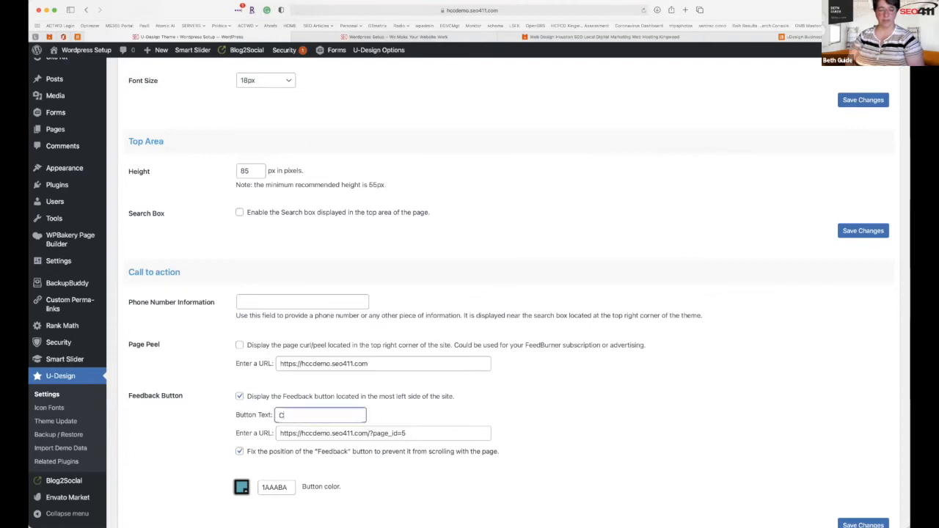
pyautogui.write('all Beth')
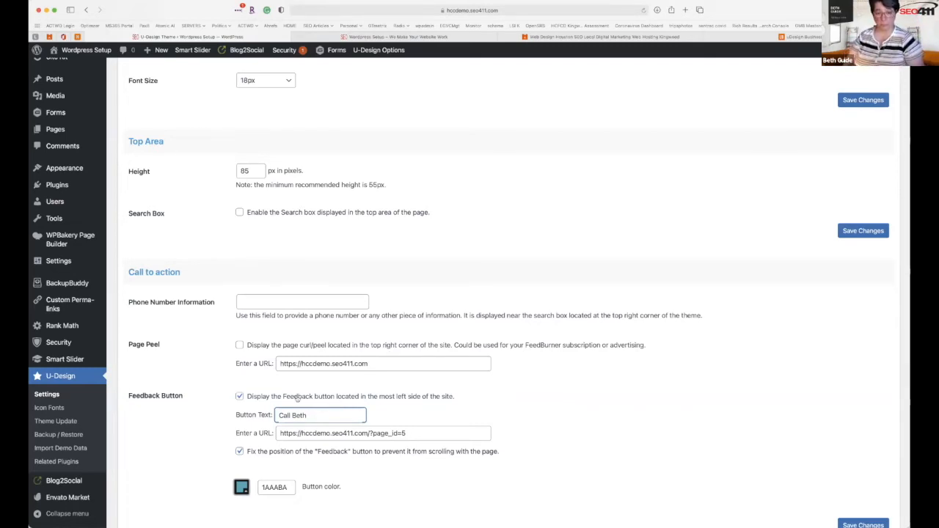
pyautogui.click(254, 304)
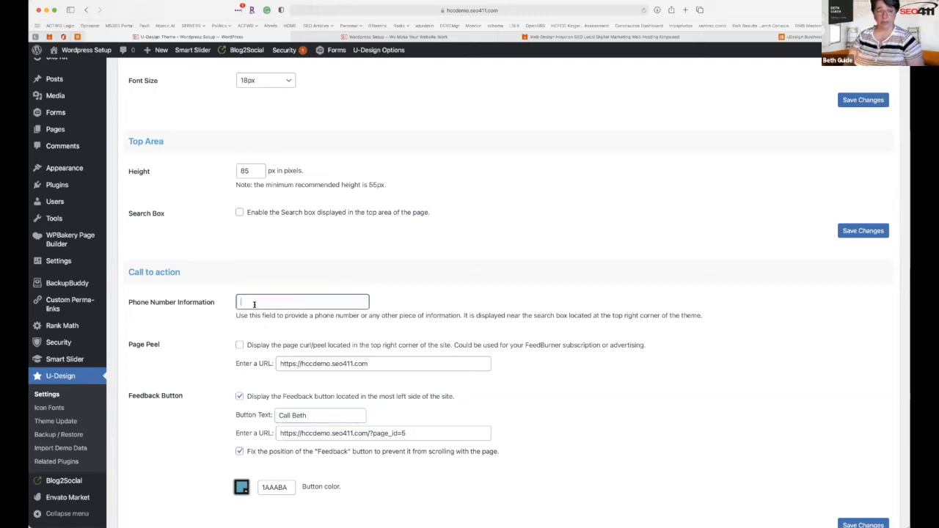
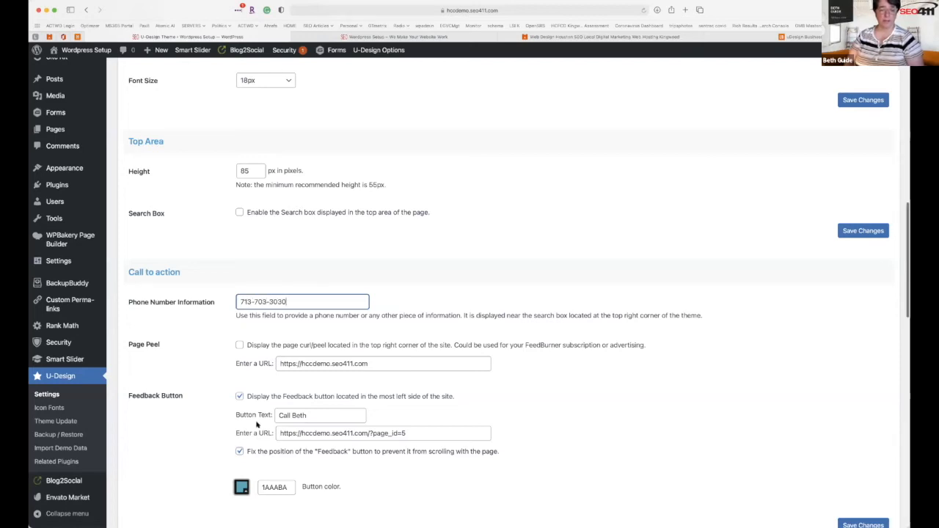
pyautogui.scroll(-3, 257, 424)
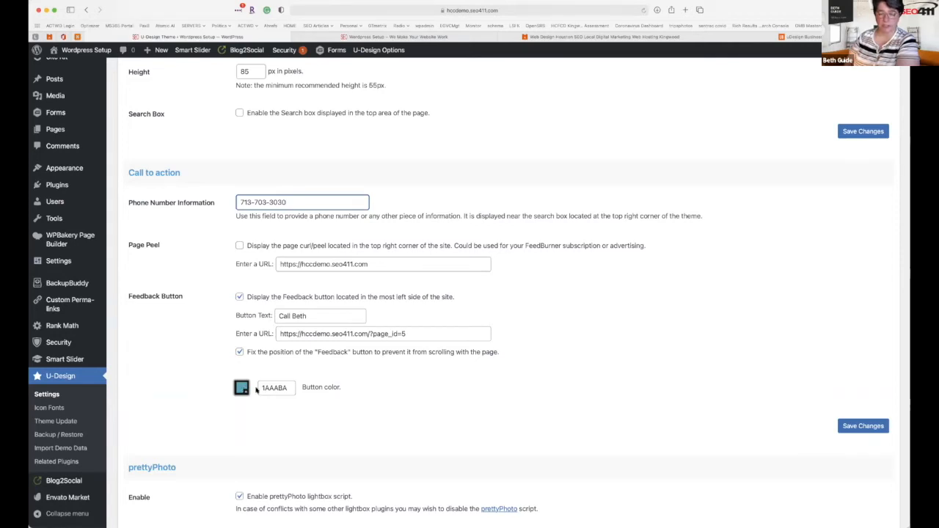
# Select the 1AAABA feedback button colour value and open Launchpad.
pyautogui.moveTo(289, 387); pyautogui.dragTo(257, 387)
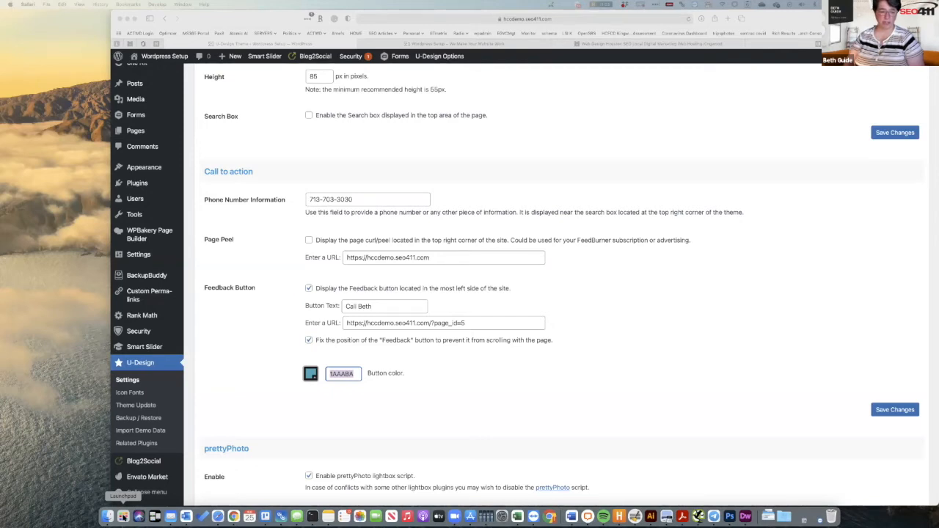
pyautogui.click(123, 516)
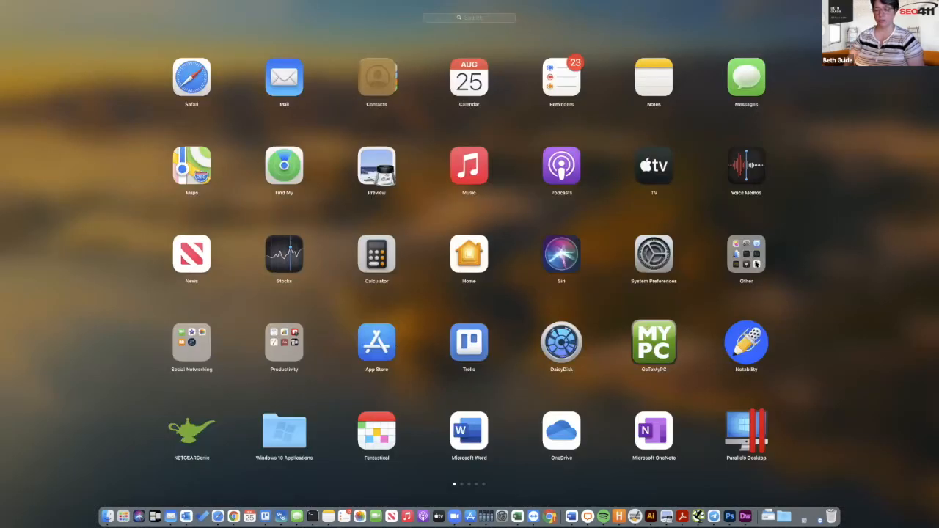
# Launch Digital Color Meter from Launchpad's Other folder and position it over the live homepage.
pyautogui.click(756, 263)
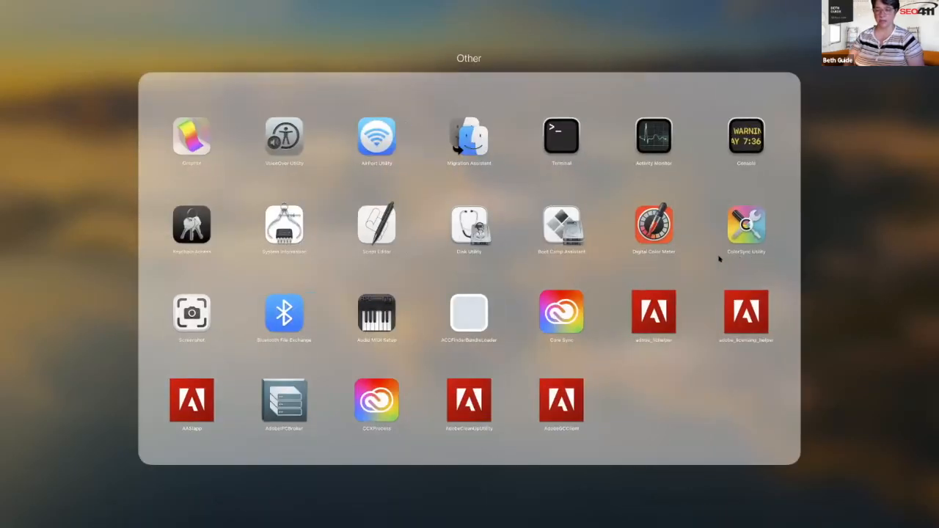
pyautogui.click(669, 217)
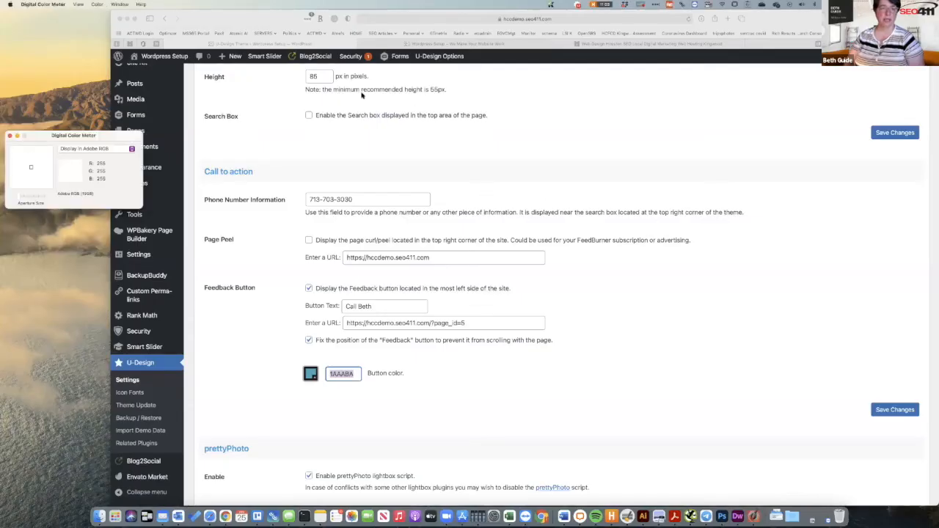
pyautogui.click(442, 44)
pyautogui.moveTo(262, 17); pyautogui.dragTo(349, 72)
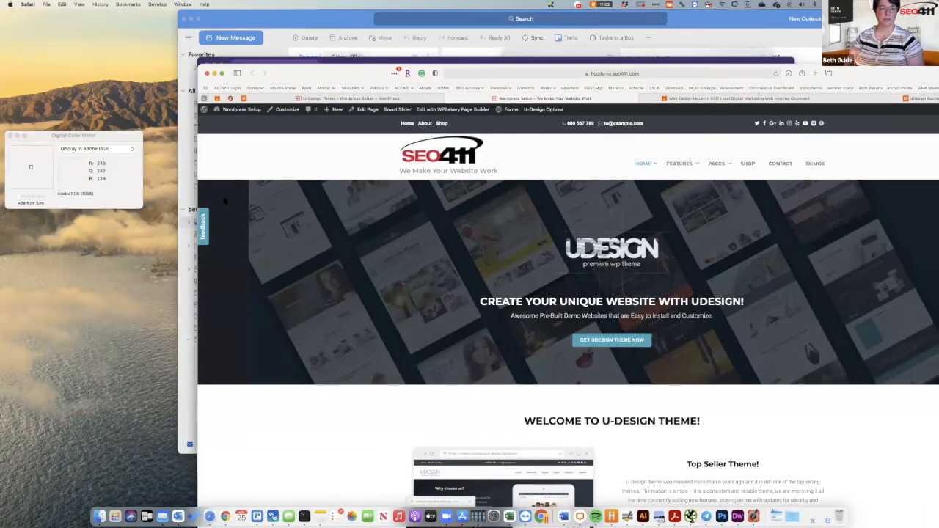
pyautogui.click(136, 168)
pyautogui.moveTo(121, 139); pyautogui.dragTo(301, 197)
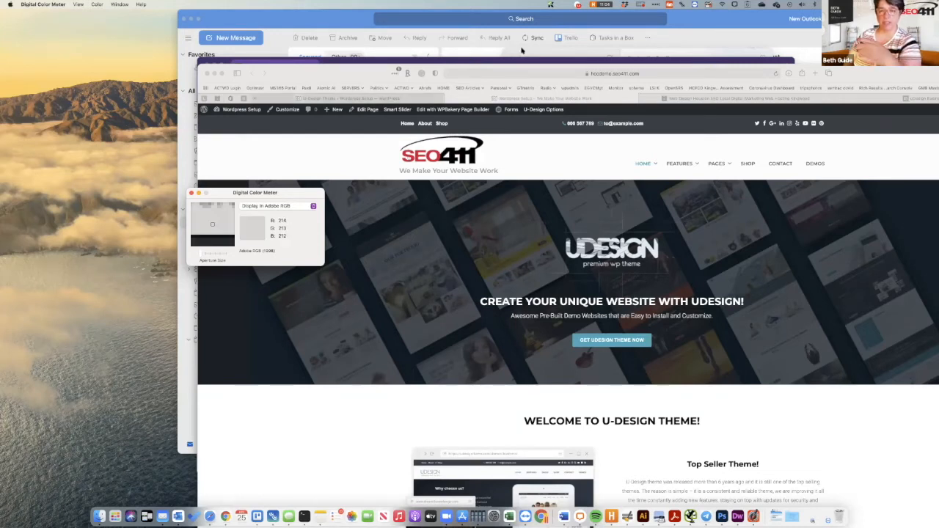
pyautogui.click(617, 79)
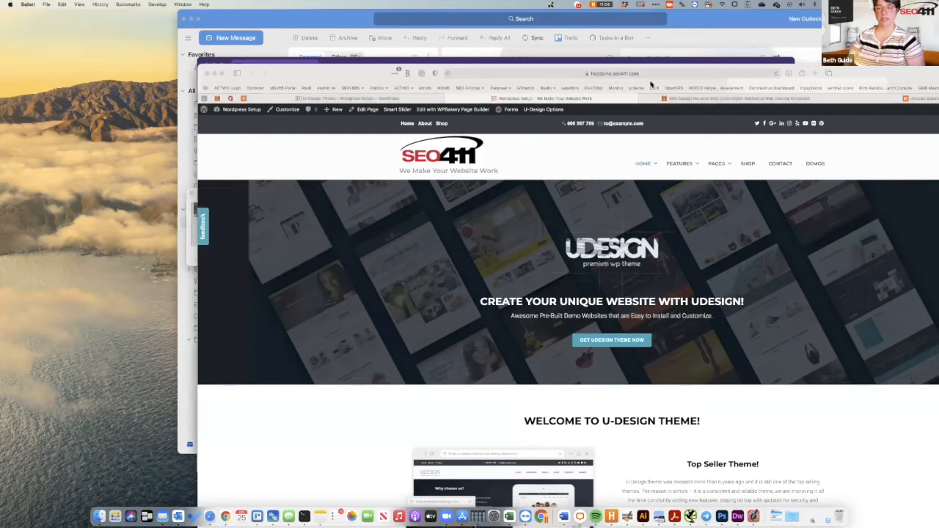
# Run a Google search for 'rgb to hex' in the browser.
pyautogui.click(616, 74)
pyautogui.click(894, 99)
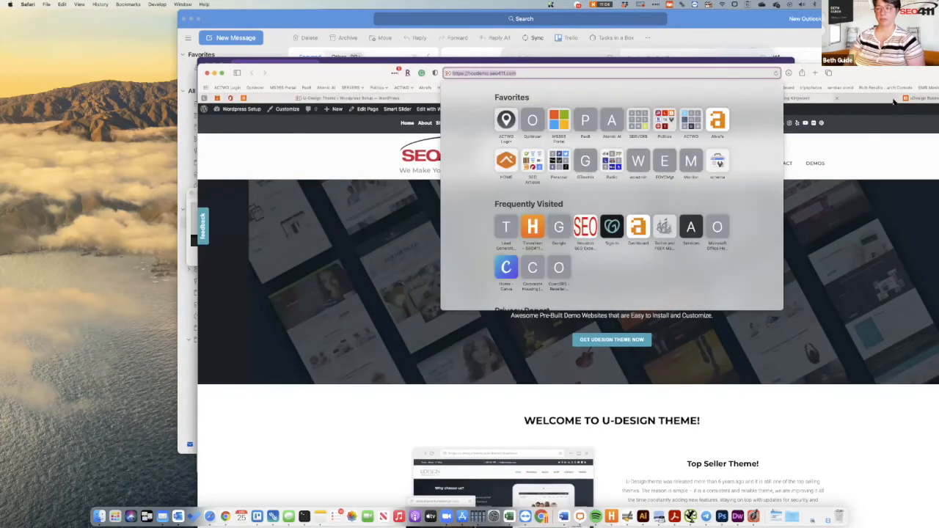
pyautogui.click(656, 73)
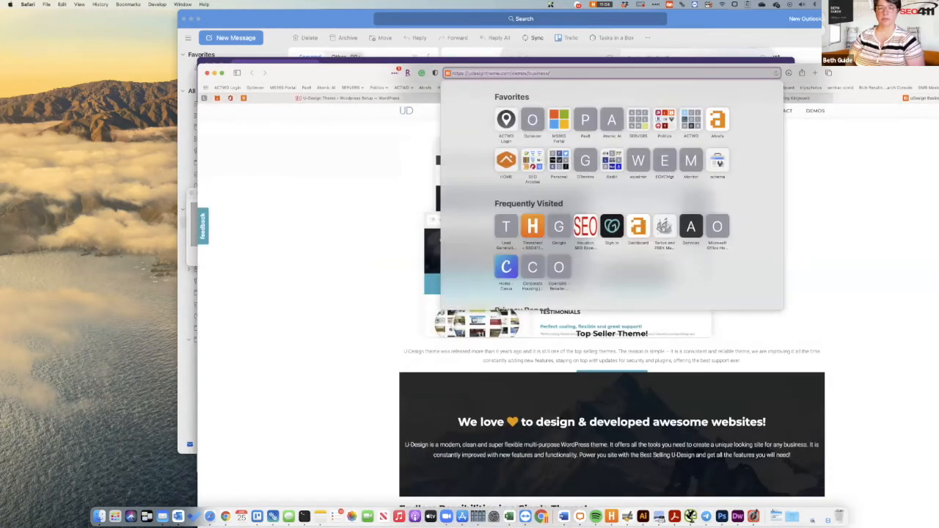
pyautogui.write('rg')
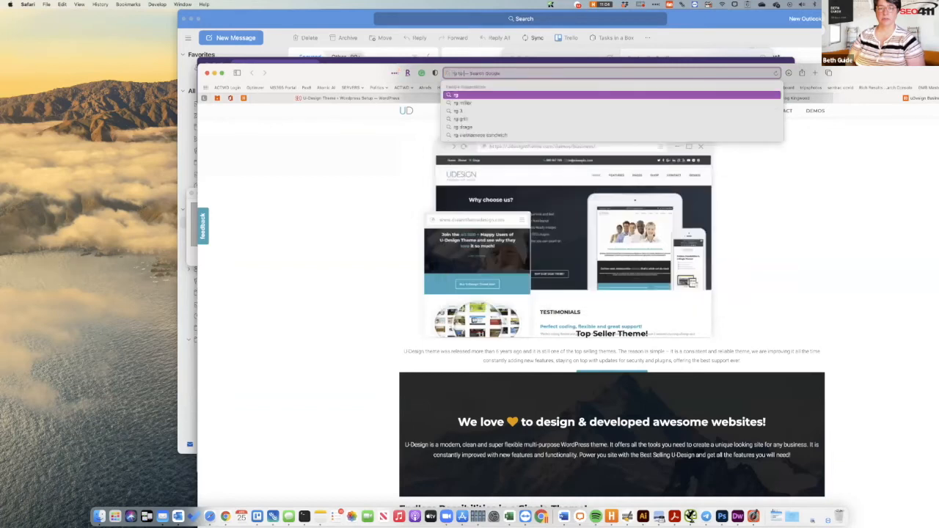
pyautogui.write('b to hex')
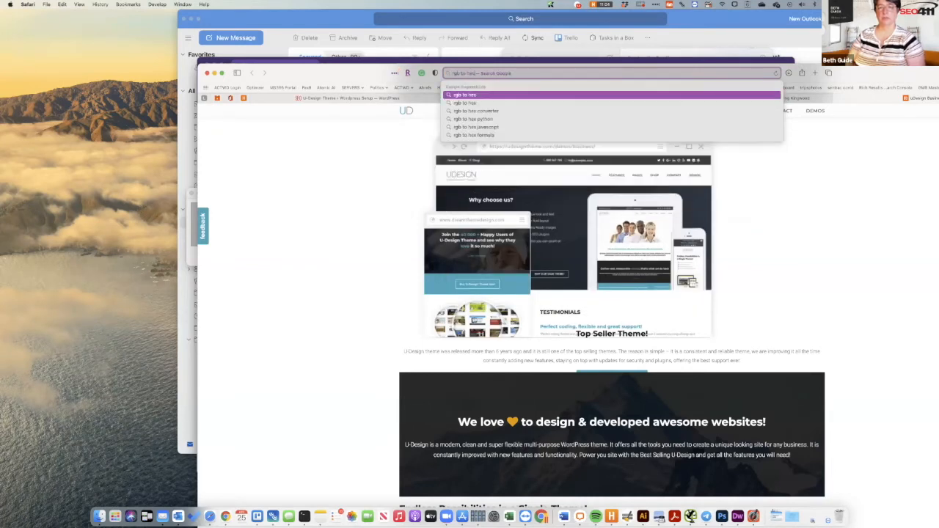
pyautogui.press('Return')
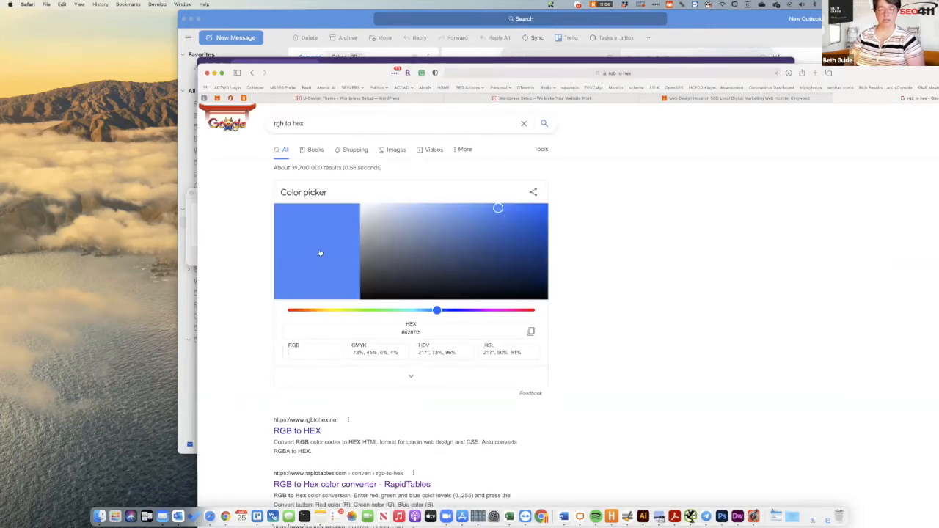
# Arrange the search results and SEO411 site windows with the colour meter beside the page.
pyautogui.click(189, 258)
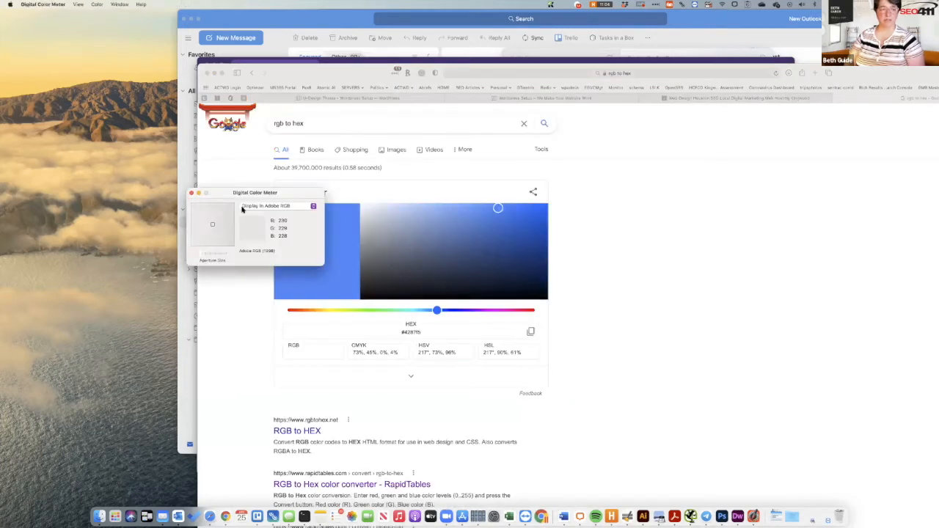
pyautogui.moveTo(275, 191); pyautogui.dragTo(109, 145)
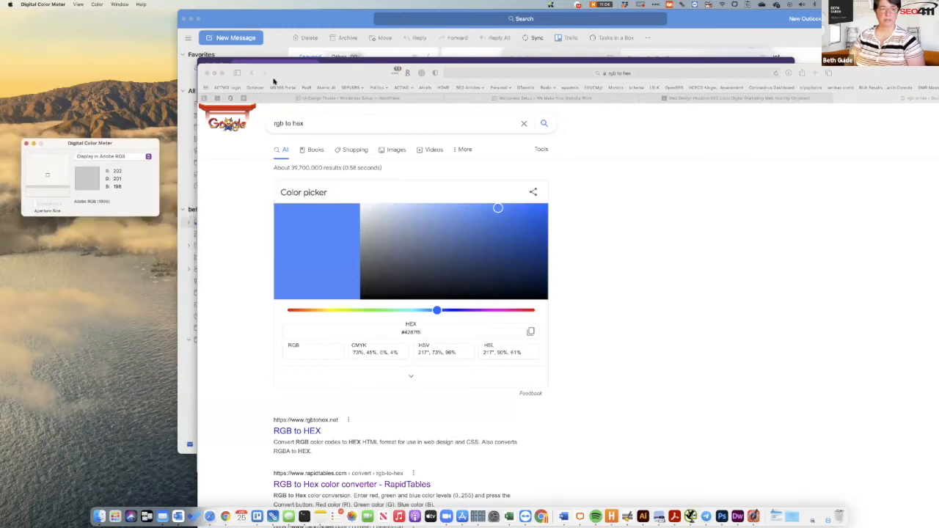
pyautogui.moveTo(213, 73); pyautogui.dragTo(343, 82)
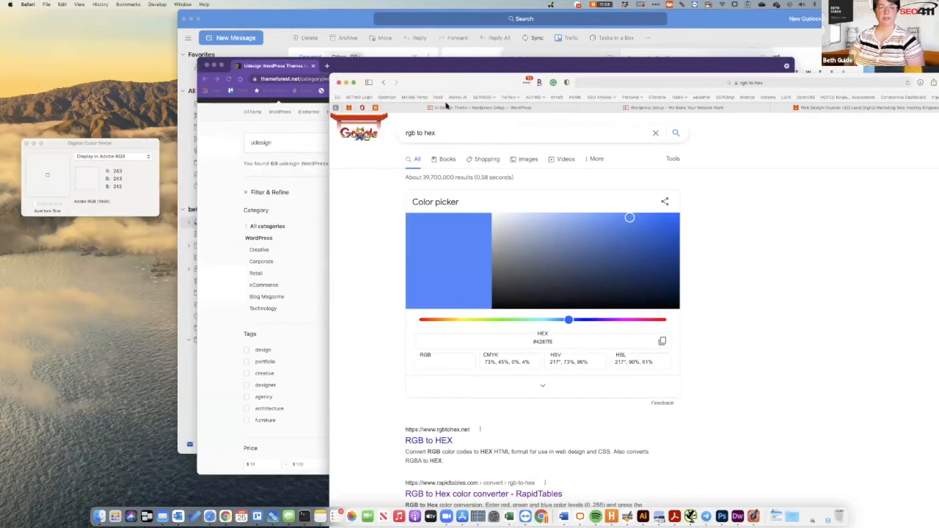
pyautogui.click(653, 109)
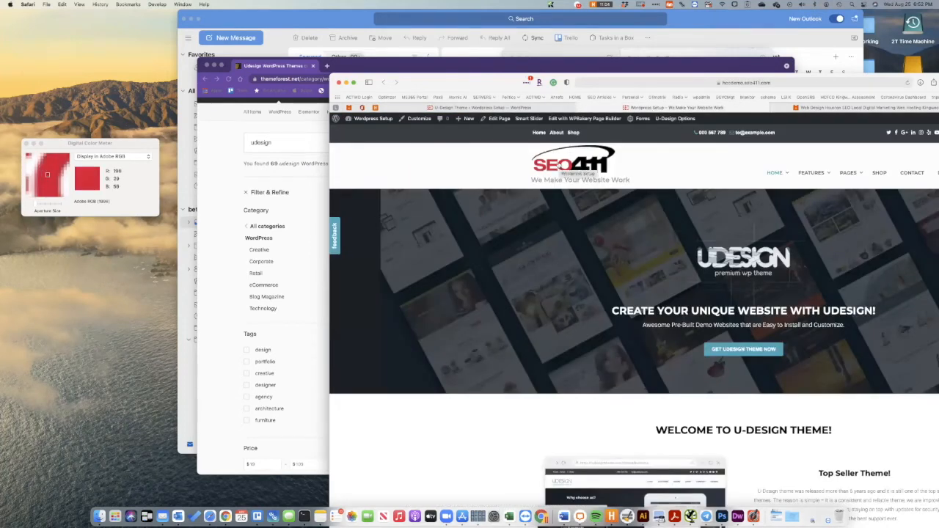
pyautogui.moveTo(151, 144); pyautogui.dragTo(384, 149)
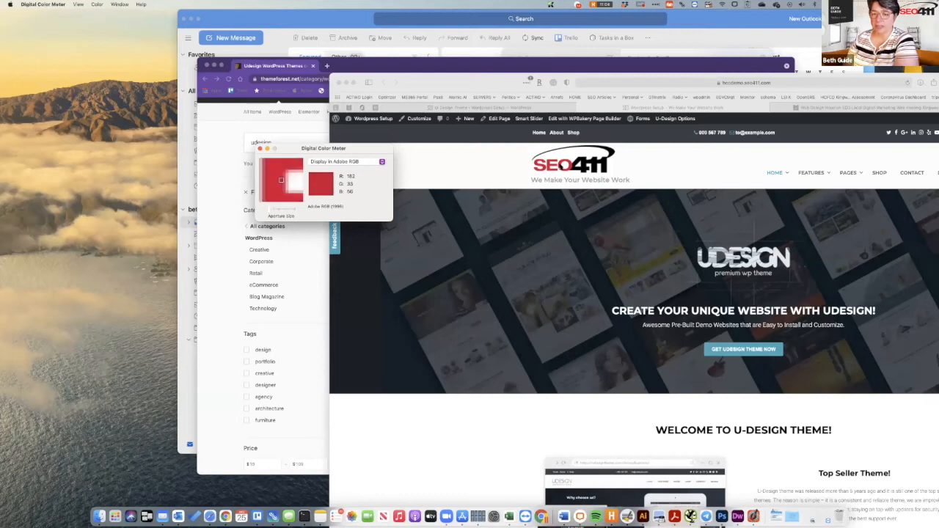
# Read the SEO411 logo's red with Digital Color Meter, then bring back the rgb-to-hex picker.
pyautogui.click(560, 166)
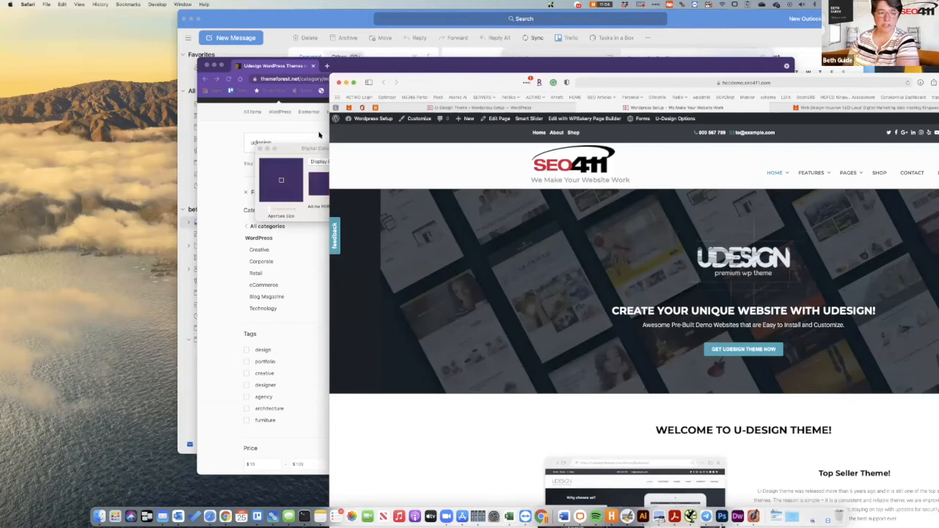
pyautogui.click(264, 154)
pyautogui.moveTo(294, 150); pyautogui.dragTo(235, 149)
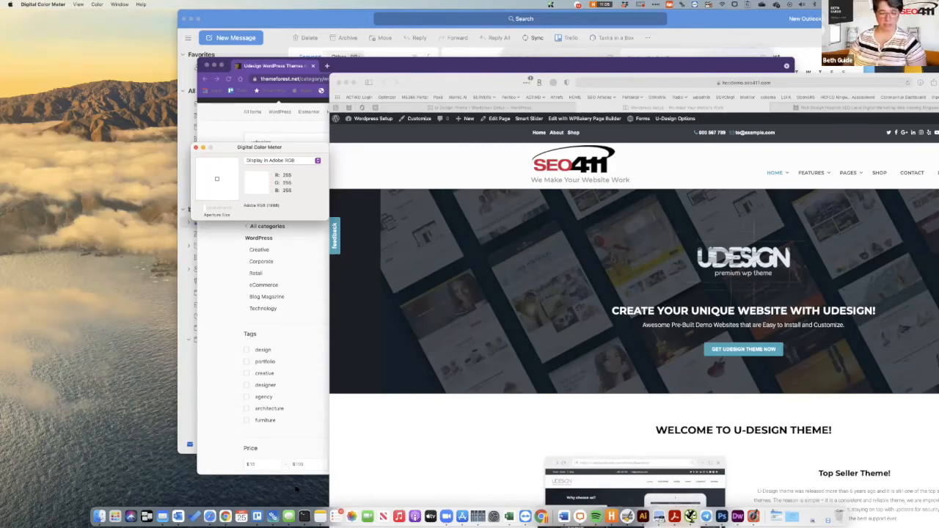
pyautogui.click(225, 516)
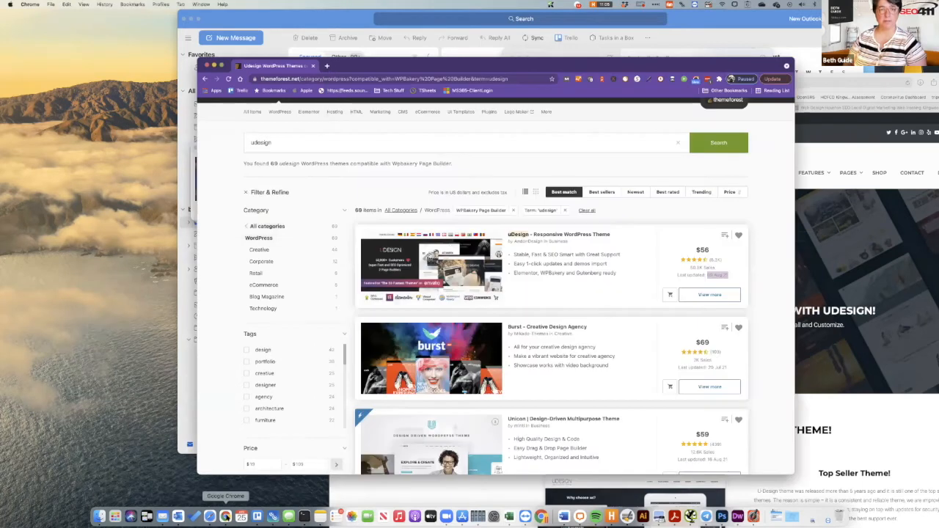
pyautogui.click(209, 517)
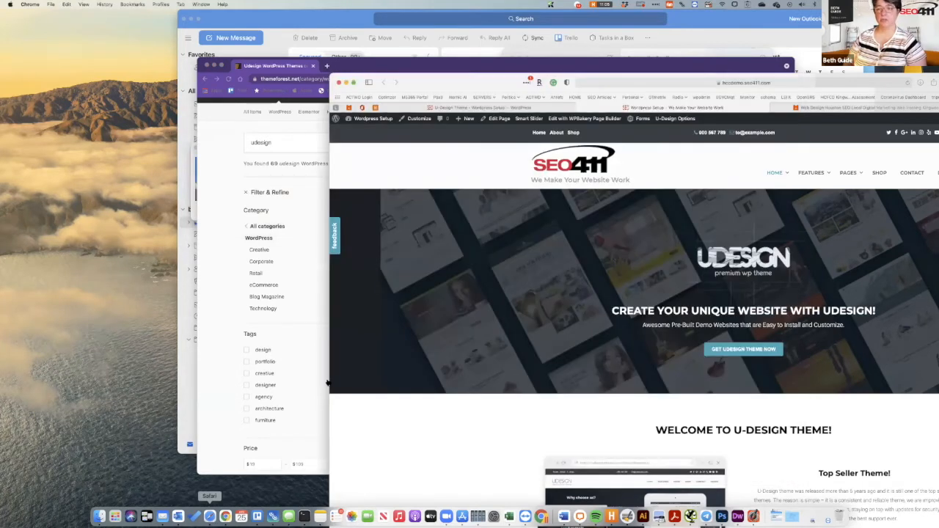
pyautogui.moveTo(458, 77); pyautogui.dragTo(227, 11)
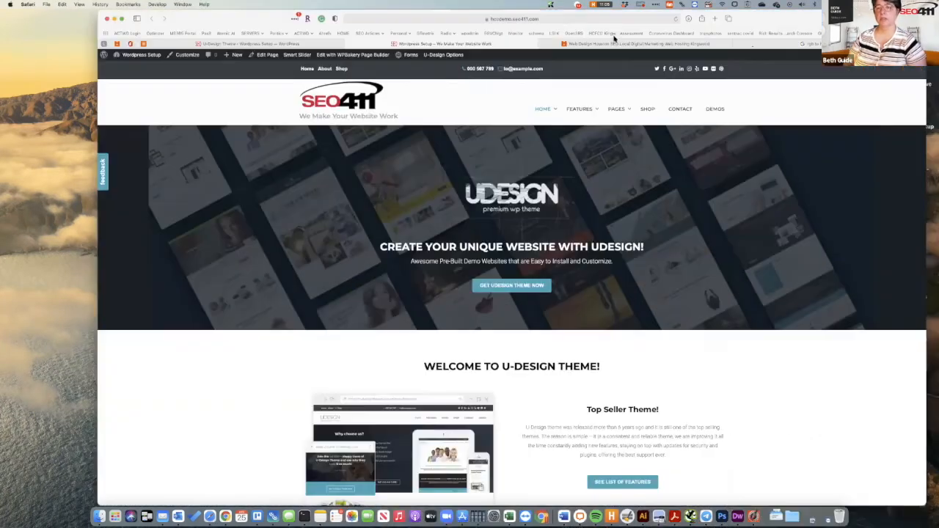
pyautogui.click(802, 44)
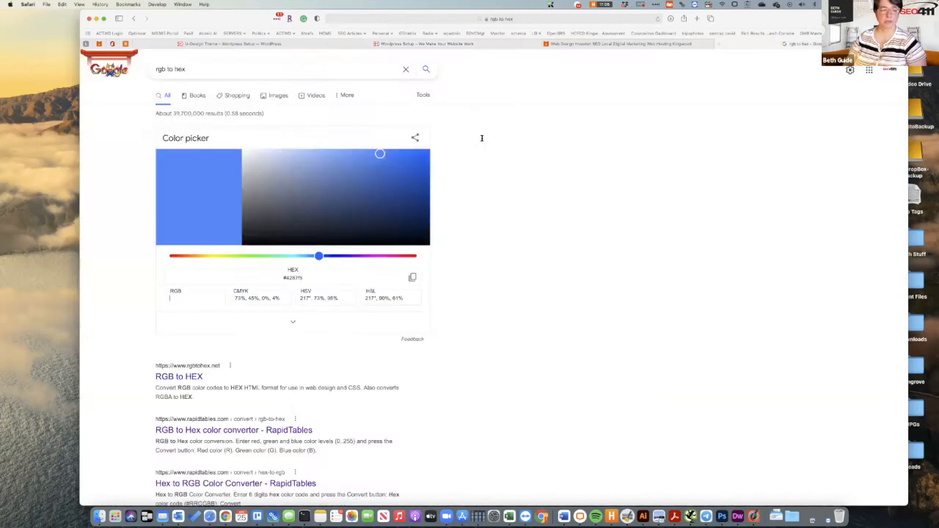
# Enter the logo's RGB values (184,32,50) in Google's colour picker and select the resulting hex code.
pyautogui.write('184')
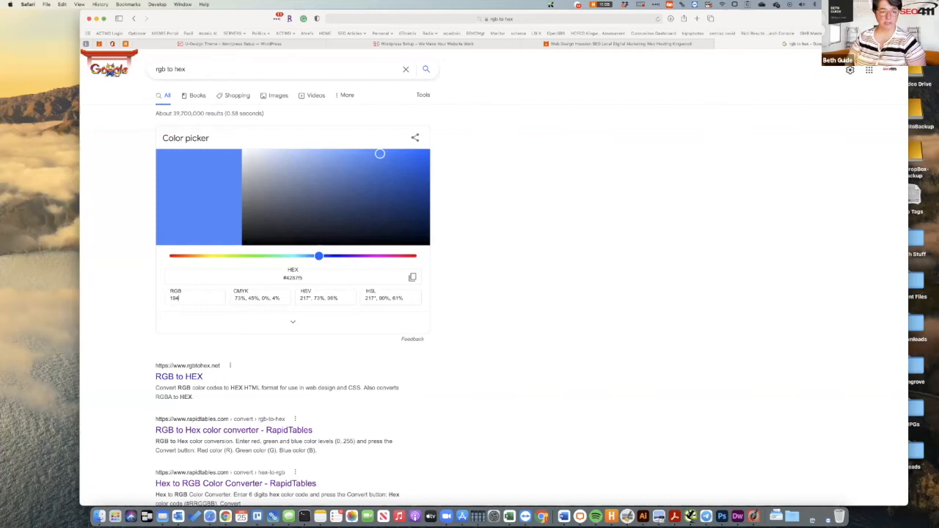
pyautogui.write(',32,5')
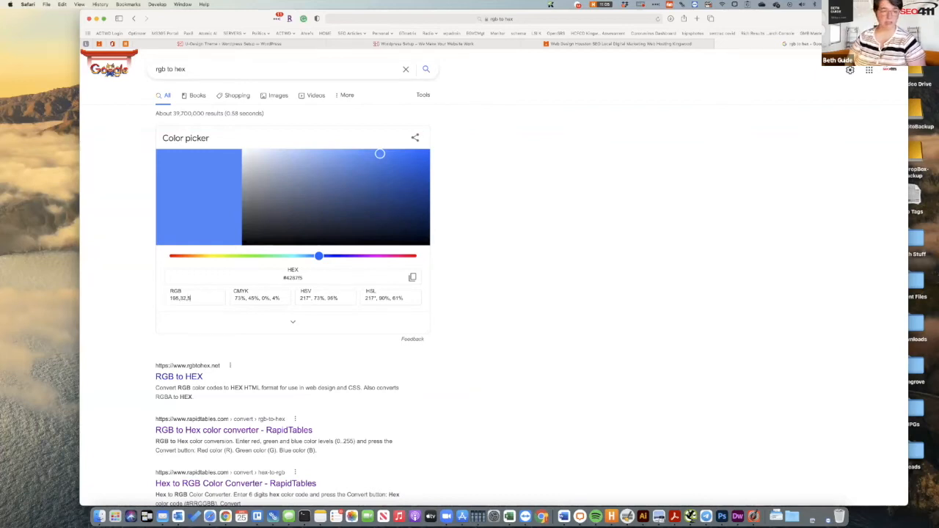
pyautogui.write('0')
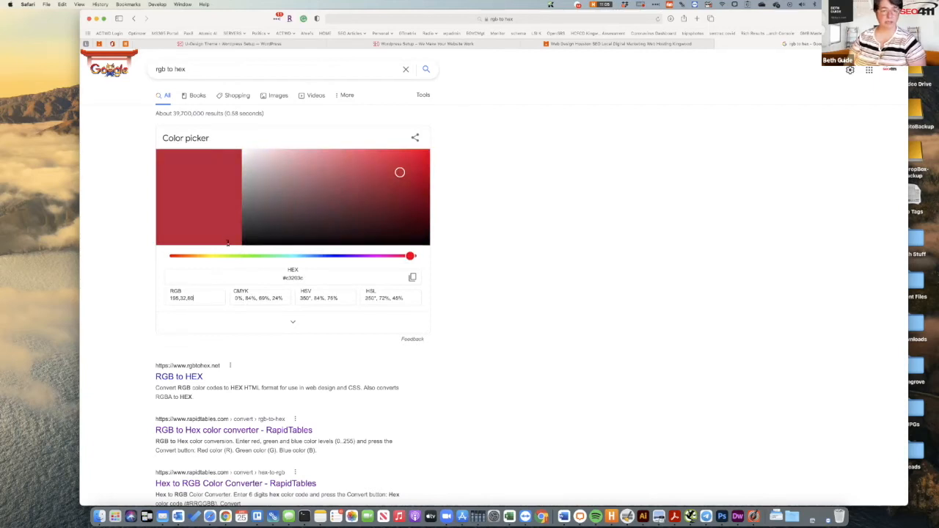
pyautogui.click(289, 278)
pyautogui.doubleClick(286, 277)
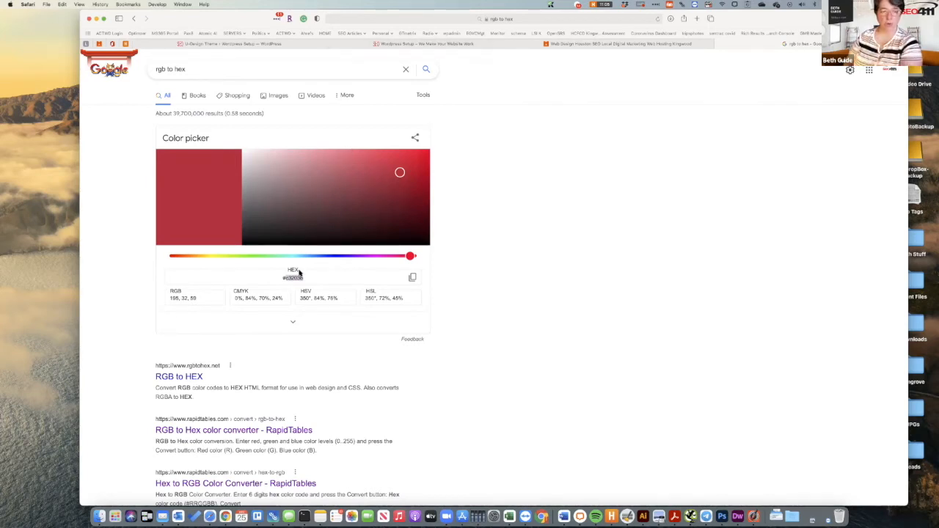
pyautogui.click(286, 46)
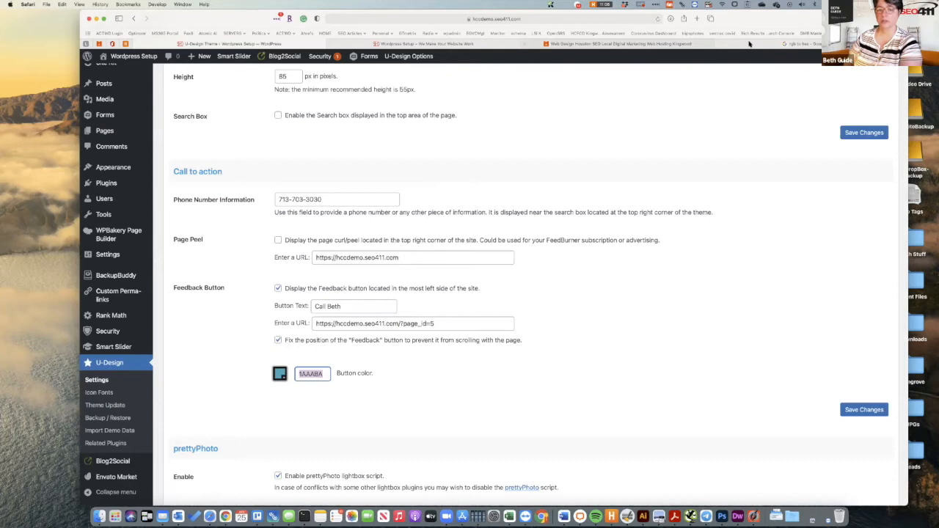
# Copy the converted hex code and paste it over the 1AAABA Feedback Button colour.
pyautogui.click(682, 44)
pyautogui.click(749, 44)
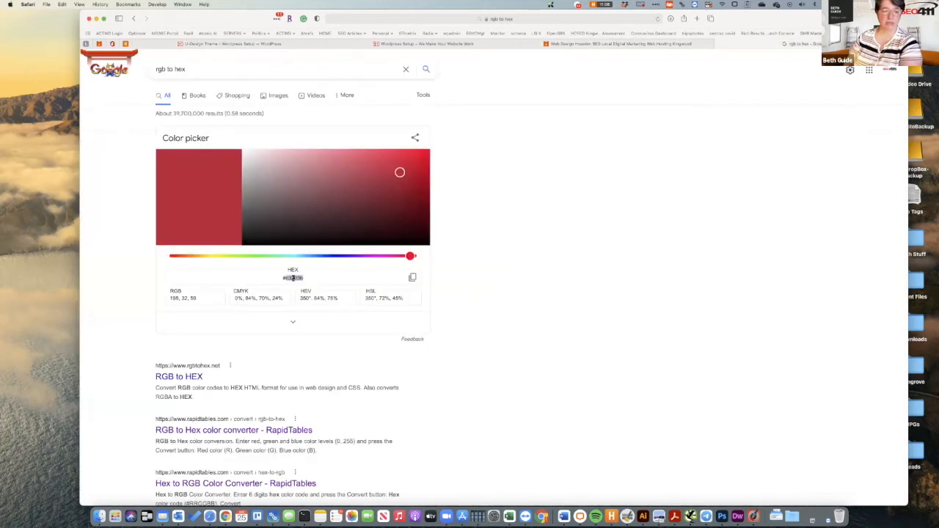
pyautogui.rightClick(293, 278)
pyautogui.click(304, 311)
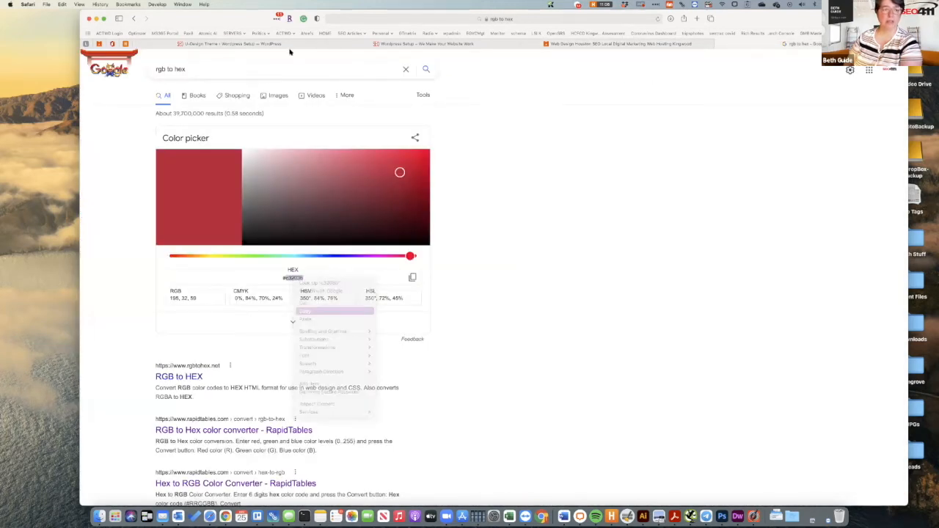
pyautogui.click(290, 44)
pyautogui.doubleClick(309, 374)
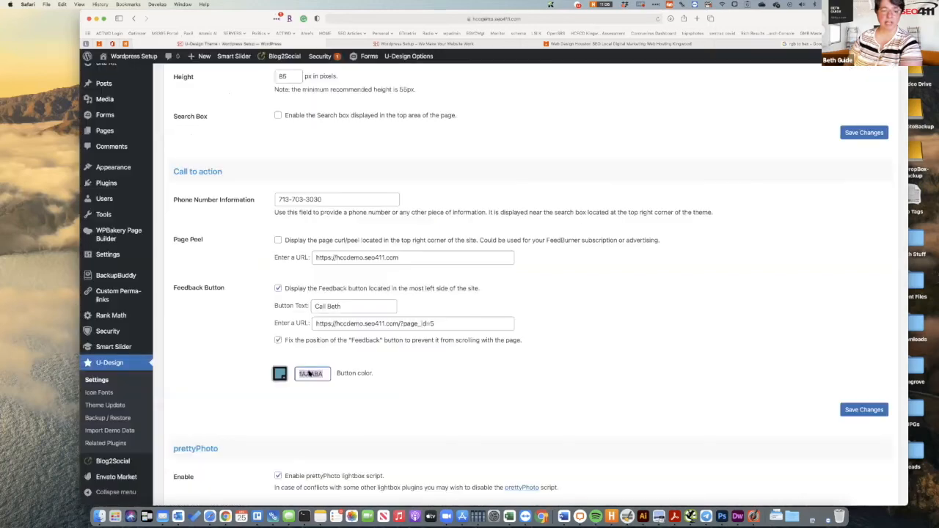
pyautogui.rightClick(309, 373)
pyautogui.click(450, 368)
pyautogui.press('super+v')
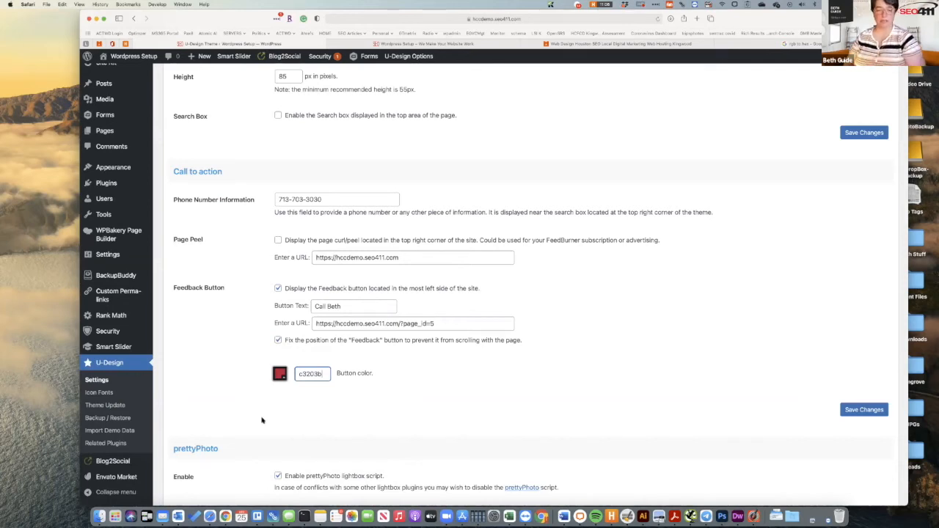
# Change the button colour to db002a, save the settings, and reload the live site.
pyautogui.press('super+a')
pyautogui.write('db002a')
pyautogui.click(855, 409)
pyautogui.click(855, 410)
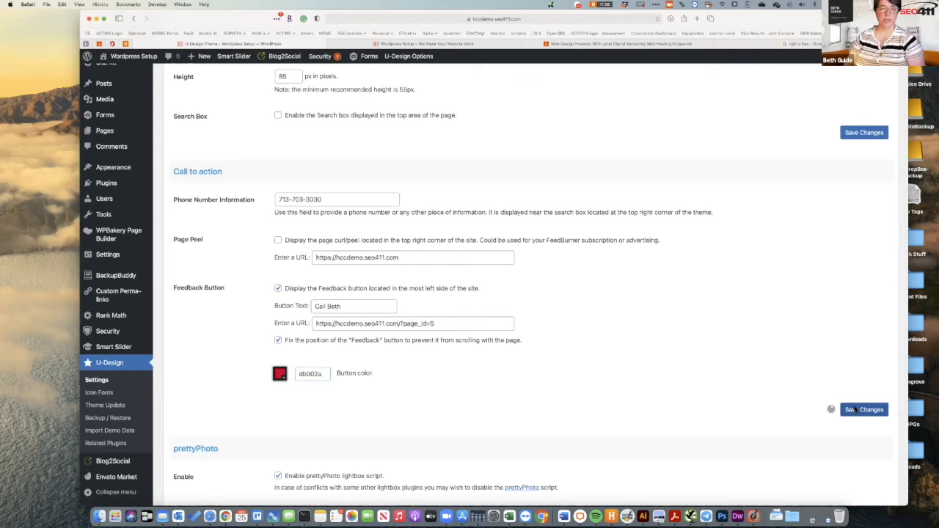
pyautogui.click(476, 44)
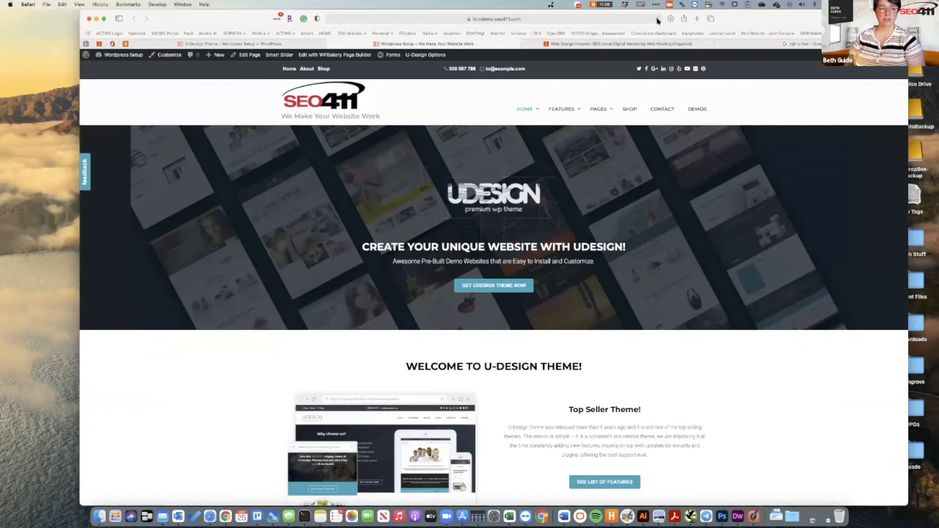
pyautogui.click(658, 19)
# Check that the reloaded SEO411 homepage shows the Call Beth feedback tab in red.
pyautogui.moveTo(252, 20); pyautogui.dragTo(323, 21)
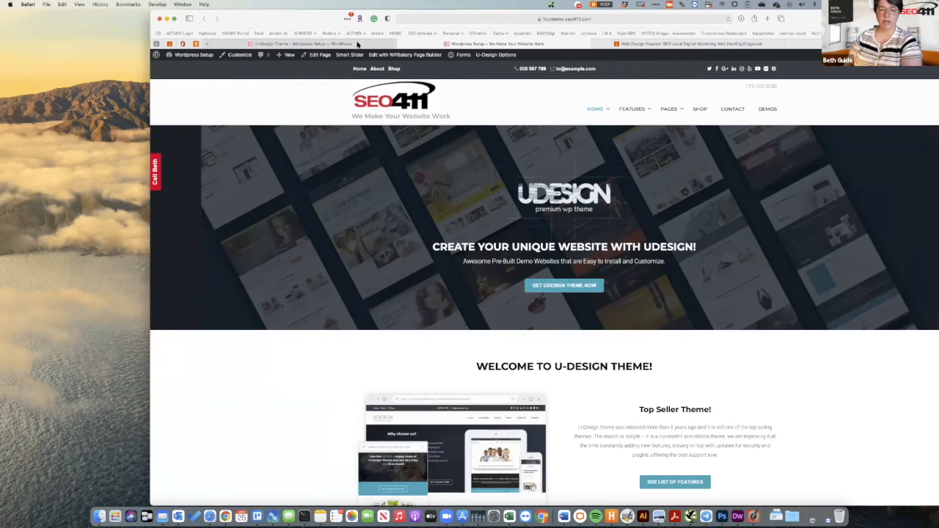
pyautogui.moveTo(358, 45)
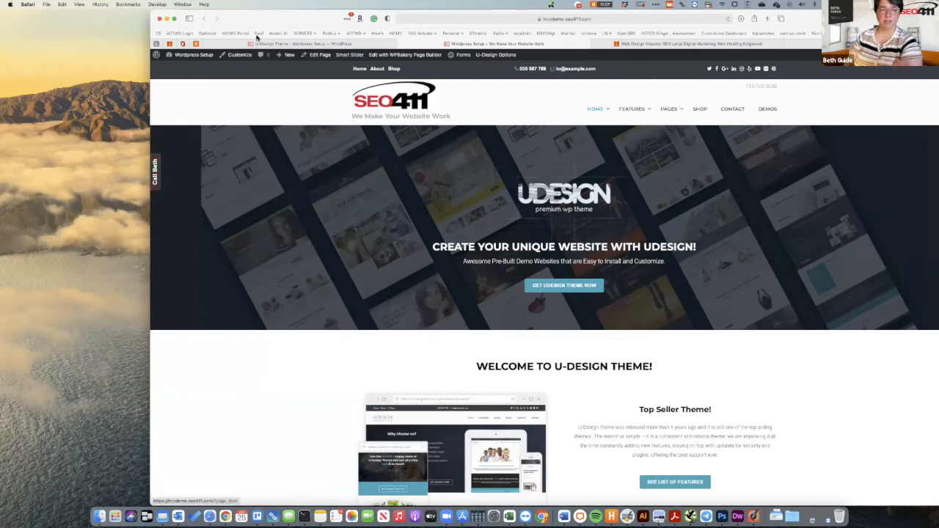
# In U-Design's General options, tick Schema.org Tags and save the changes.
pyautogui.click(282, 44)
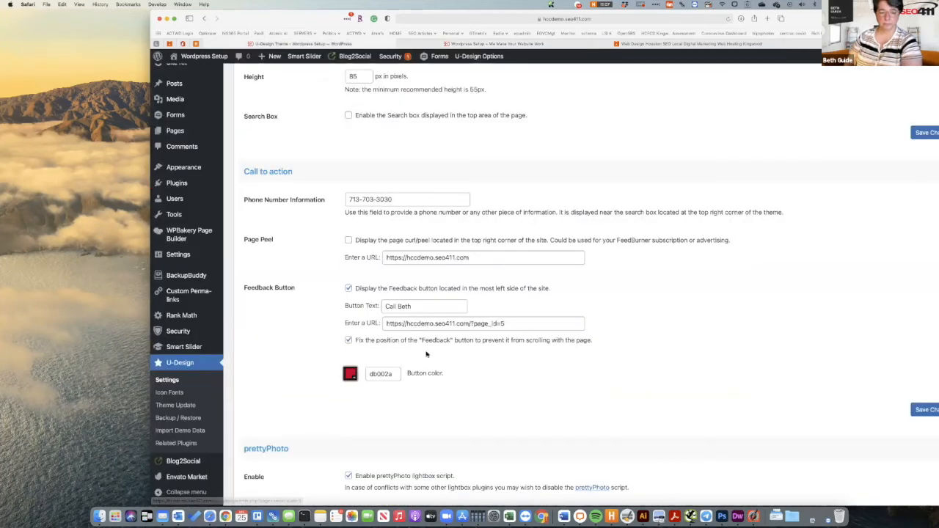
pyautogui.scroll(-5, 425, 354)
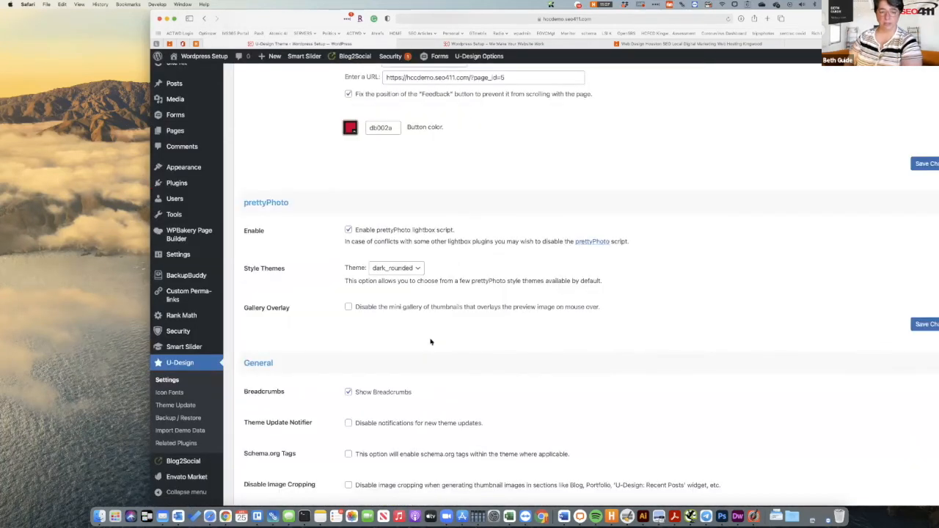
pyautogui.scroll(-3, 430, 342)
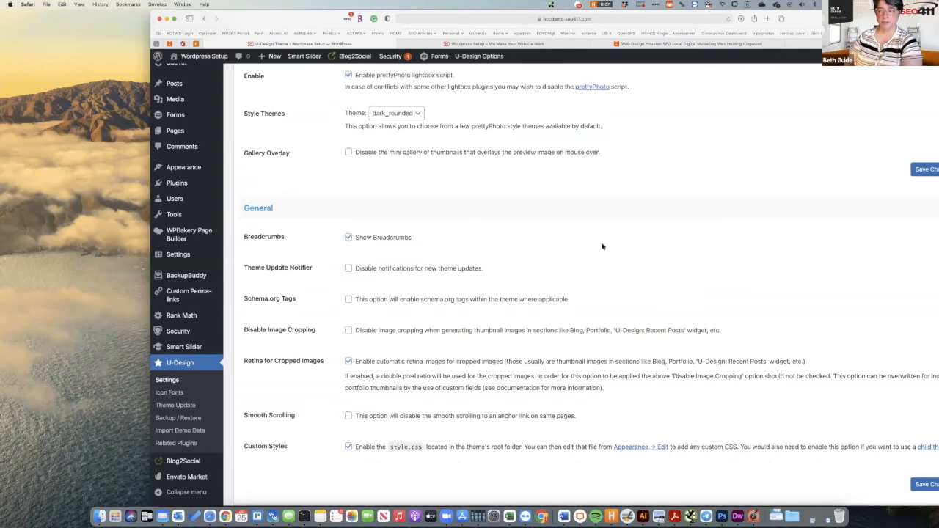
pyautogui.scroll(2, 602, 246)
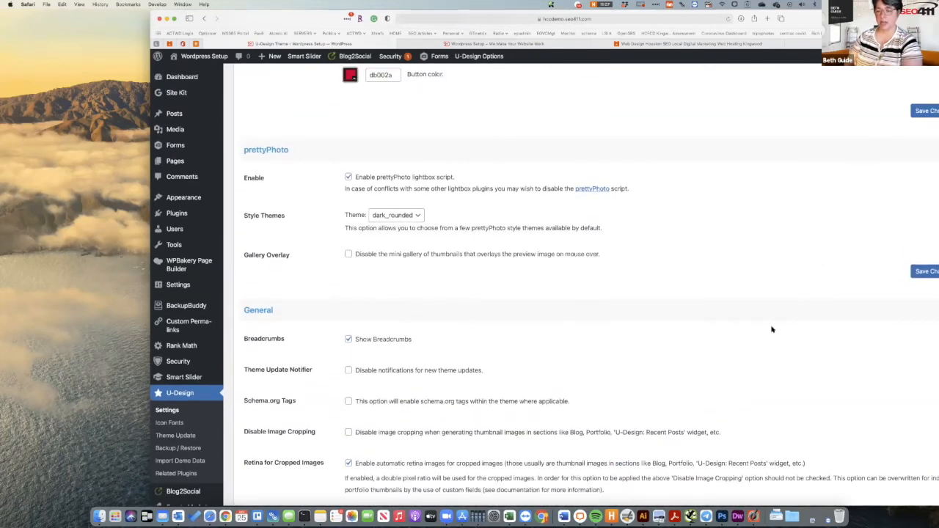
pyautogui.scroll(-3, 746, 364)
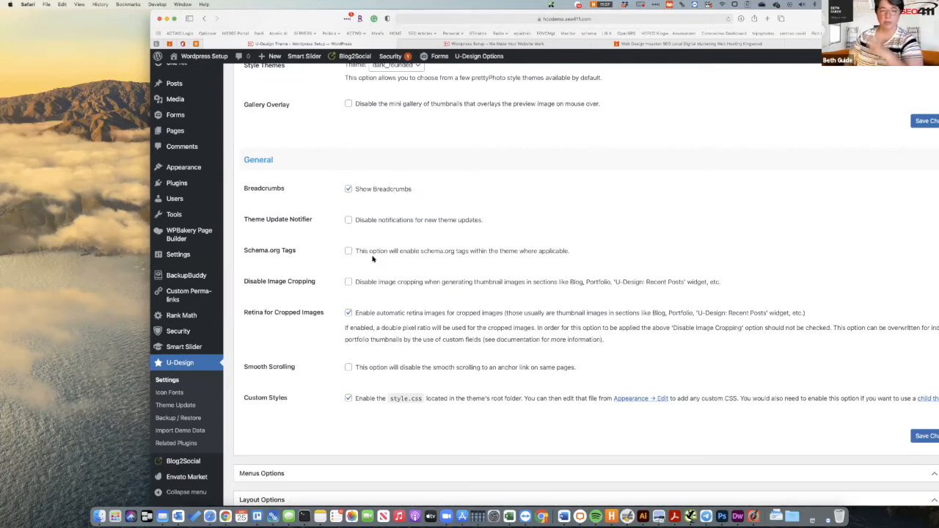
pyautogui.click(349, 252)
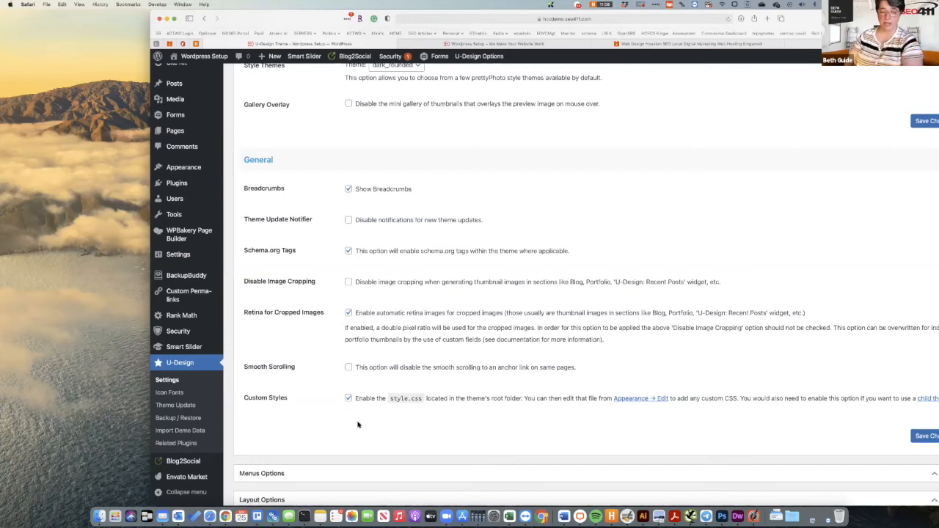
pyautogui.click(928, 436)
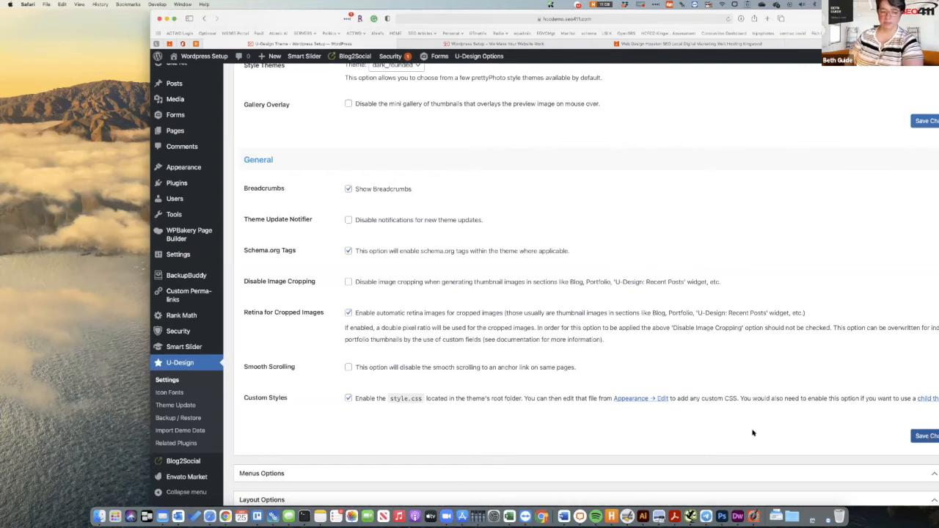
pyautogui.scroll(-3, 752, 433)
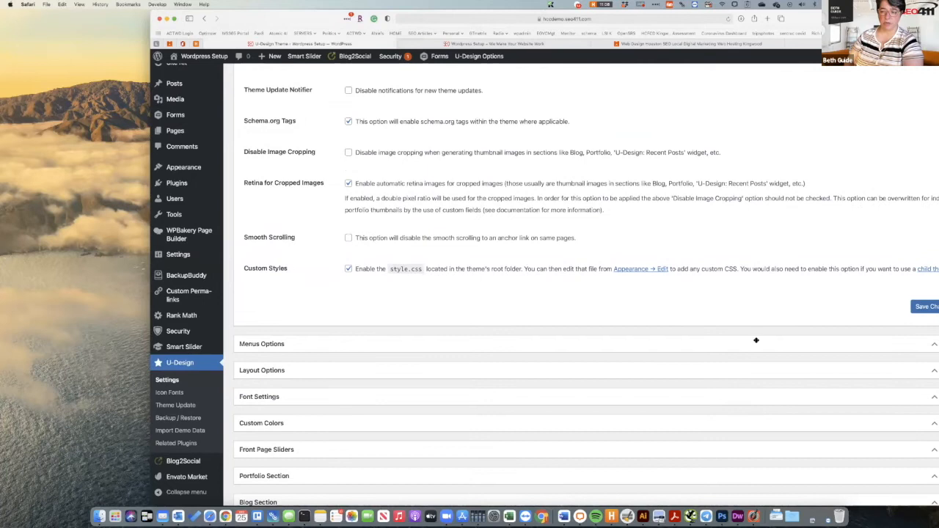
# Expand Menus Options, check the live site's sticky header, then inspect the Stay-On-Top logo URL.
pyautogui.click(756, 342)
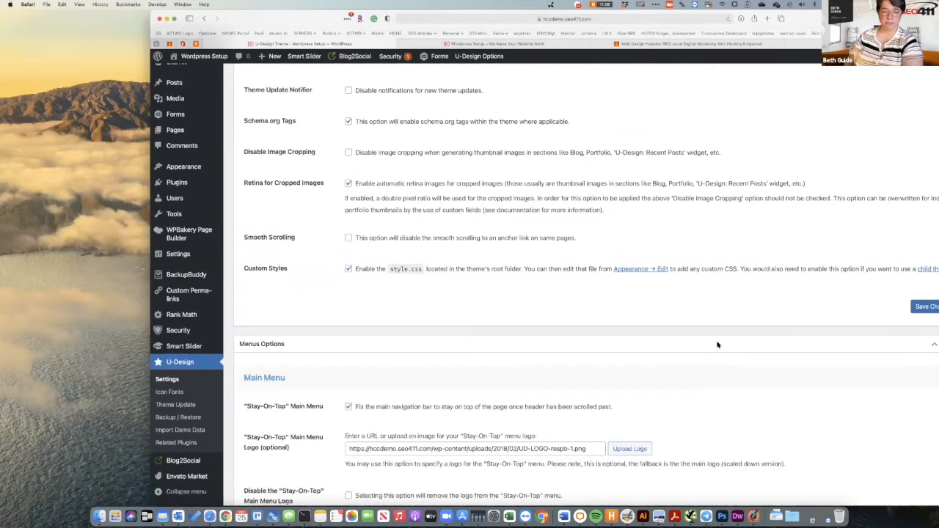
pyautogui.scroll(-3, 718, 343)
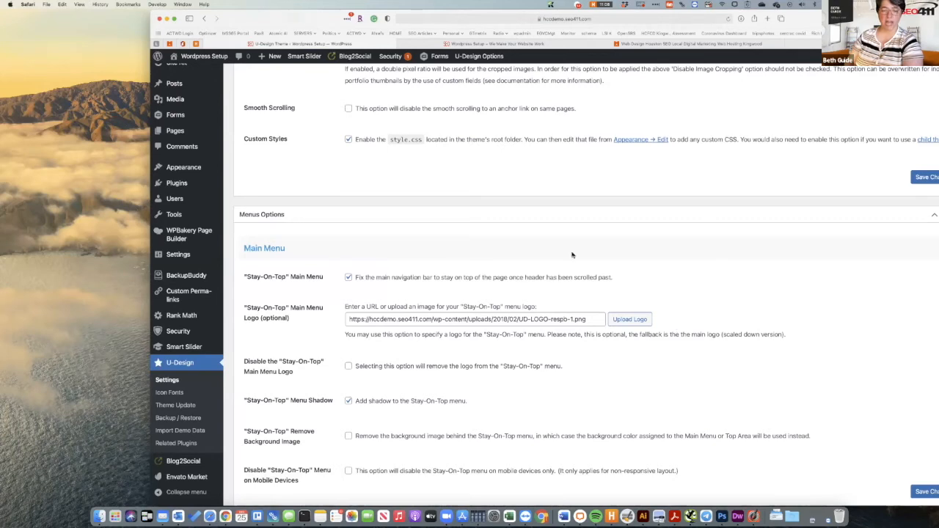
pyautogui.click(499, 44)
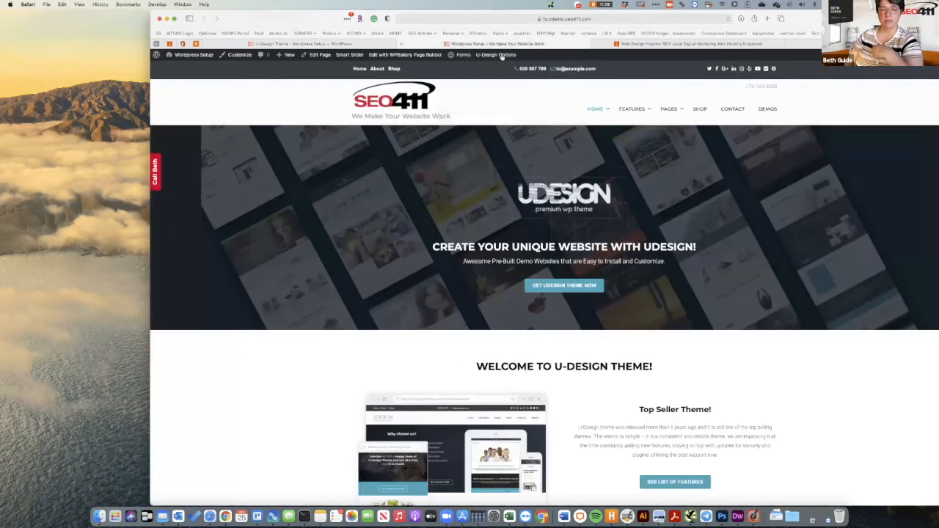
pyautogui.scroll(-2, 514, 120)
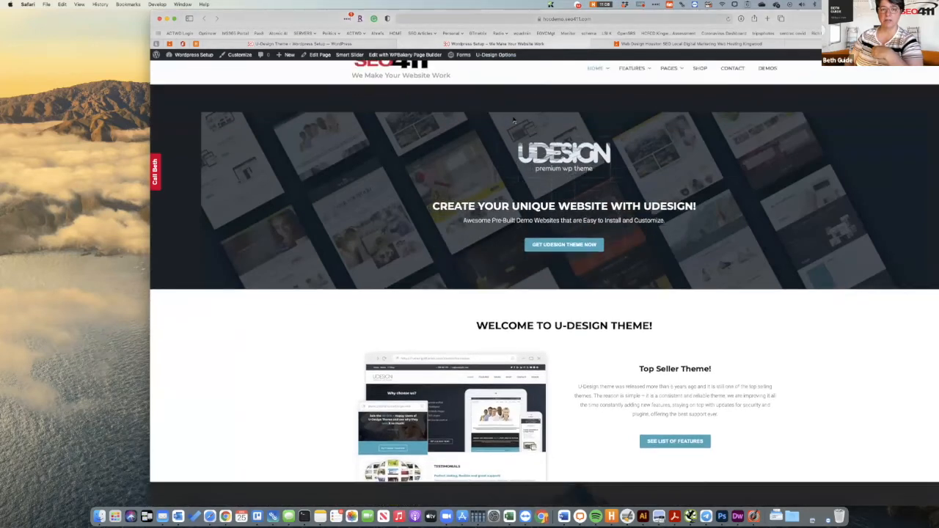
pyautogui.scroll(-2, 514, 120)
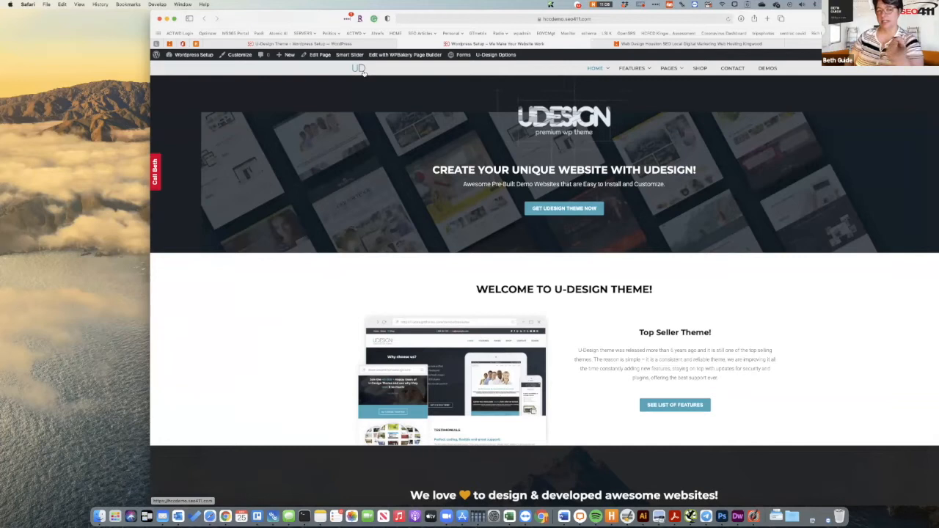
pyautogui.click(355, 45)
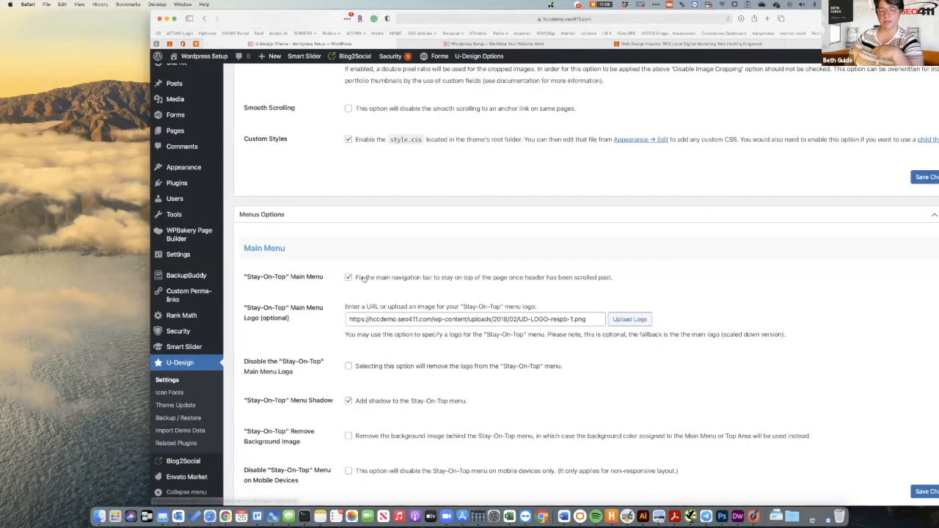
pyautogui.click(438, 323)
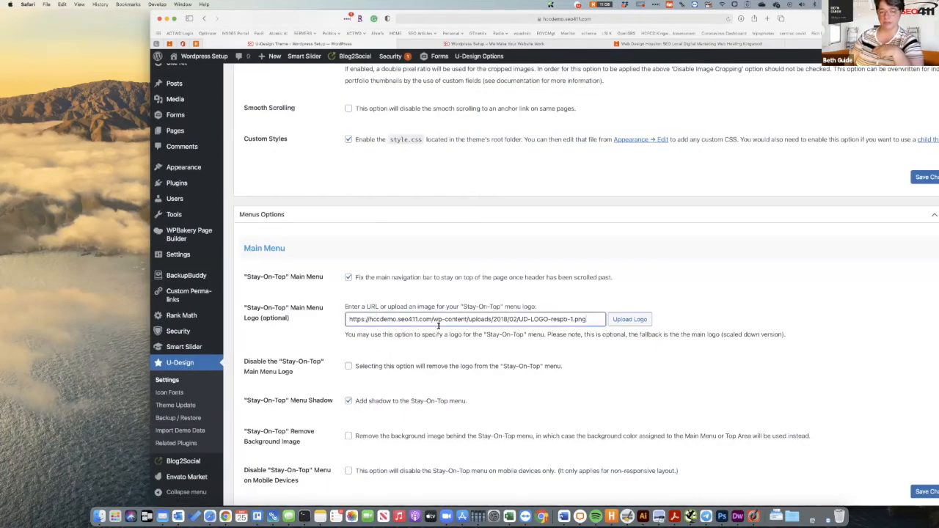
# Set the Stay-On-Top menu logo to seo411_logo.jpg and menu vertical positioning to 20 px.
pyautogui.click(621, 320)
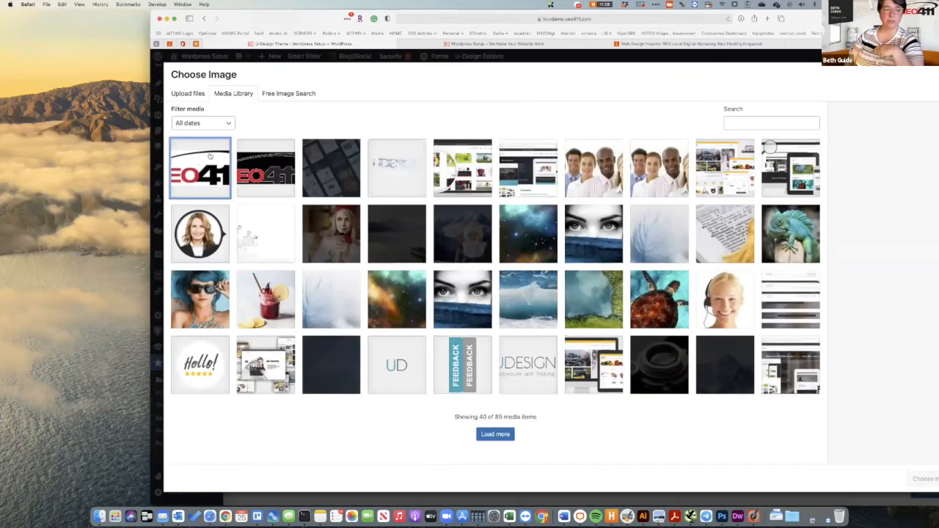
pyautogui.click(491, 434)
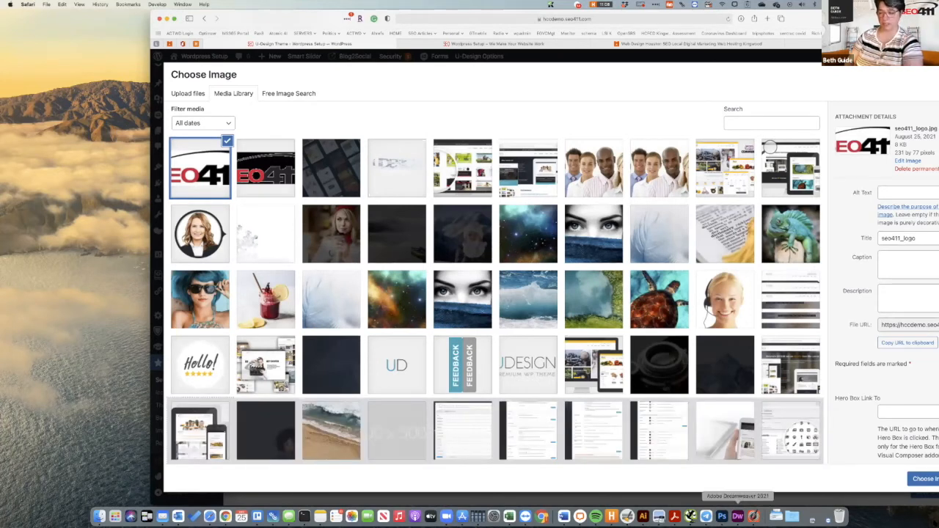
pyautogui.click(922, 481)
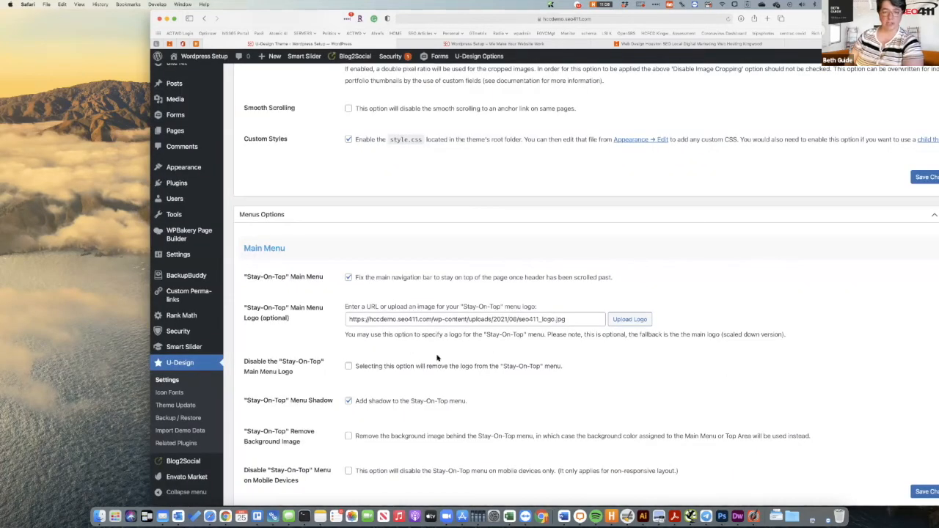
pyautogui.scroll(-1, 437, 358)
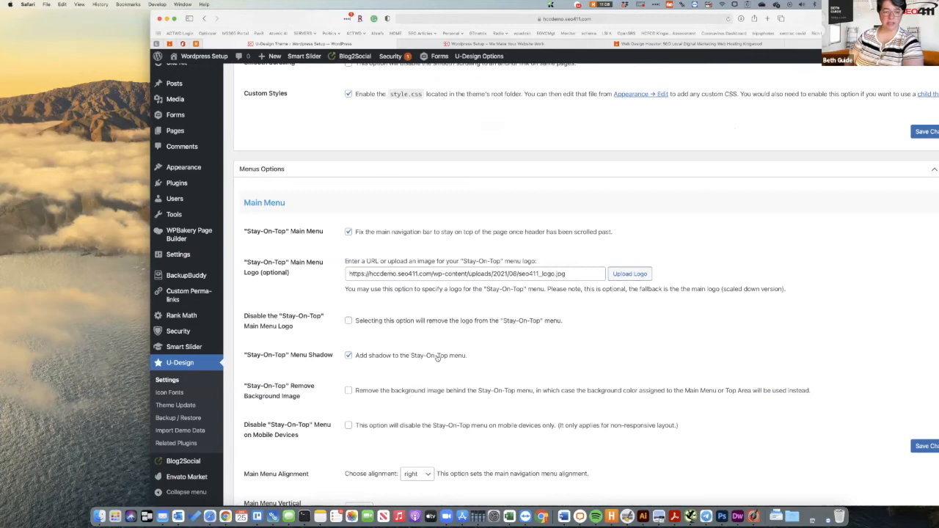
pyautogui.scroll(-3, 437, 358)
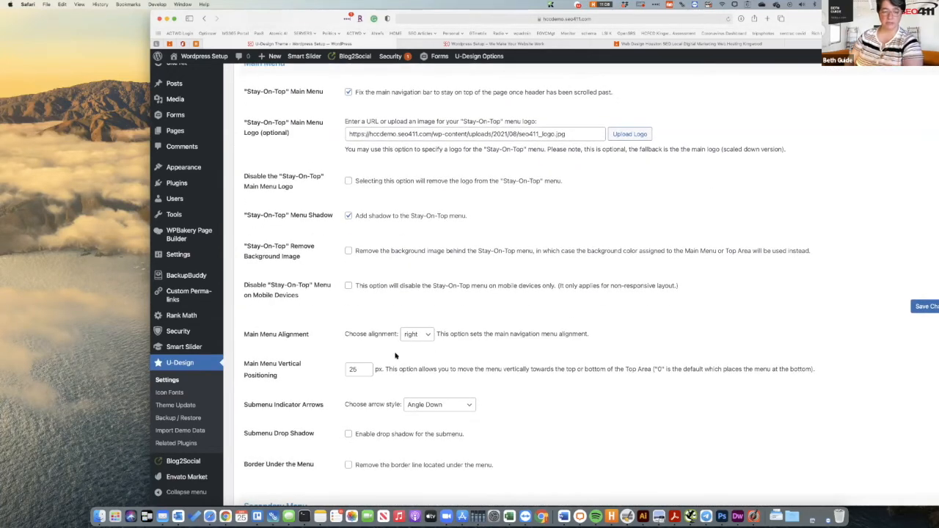
pyautogui.doubleClick(368, 369)
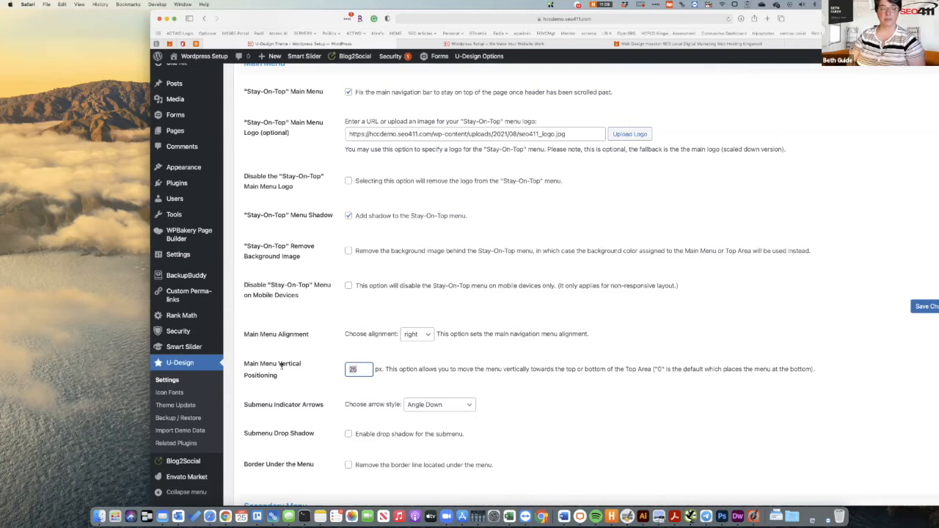
pyautogui.write('1')
pyautogui.write('20')
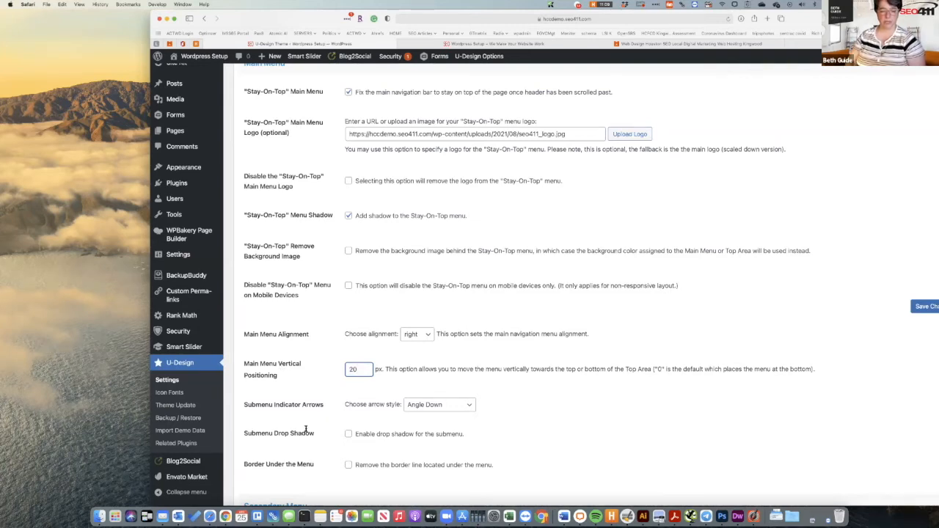
# Set the submenu arrow style to Plus Sign.
pyautogui.scroll(-2, 306, 433)
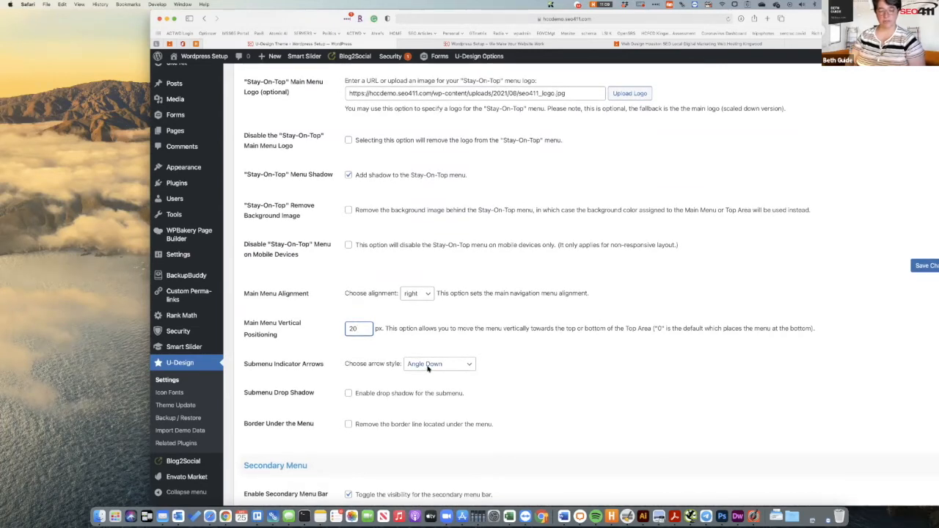
pyautogui.click(428, 369)
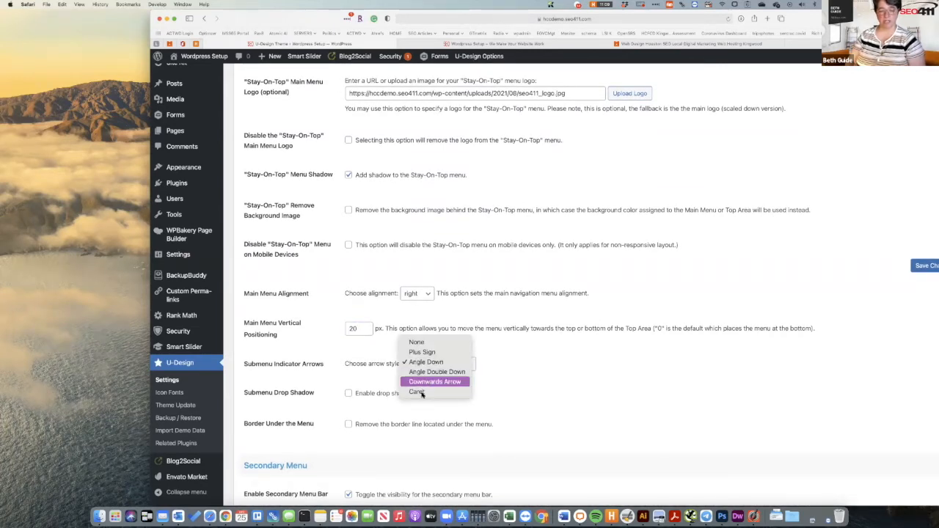
pyautogui.click(418, 392)
pyautogui.click(423, 366)
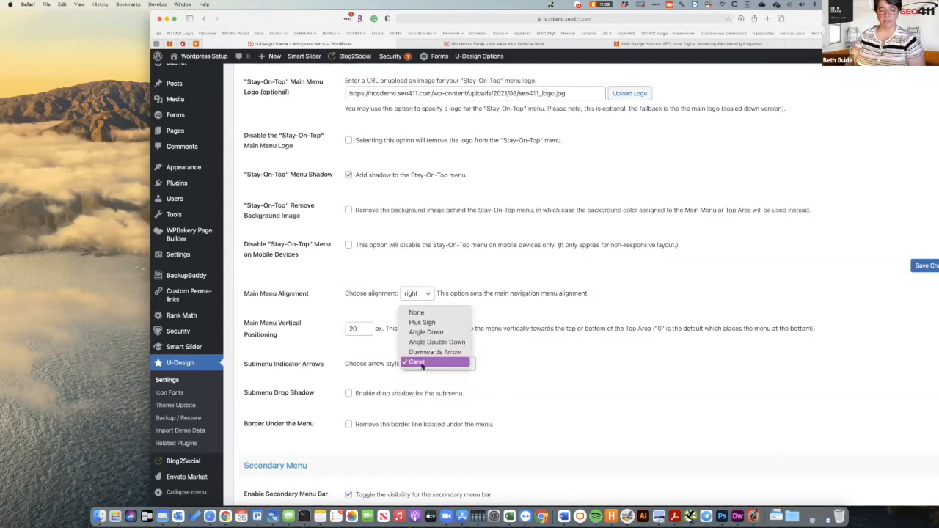
pyautogui.click(423, 324)
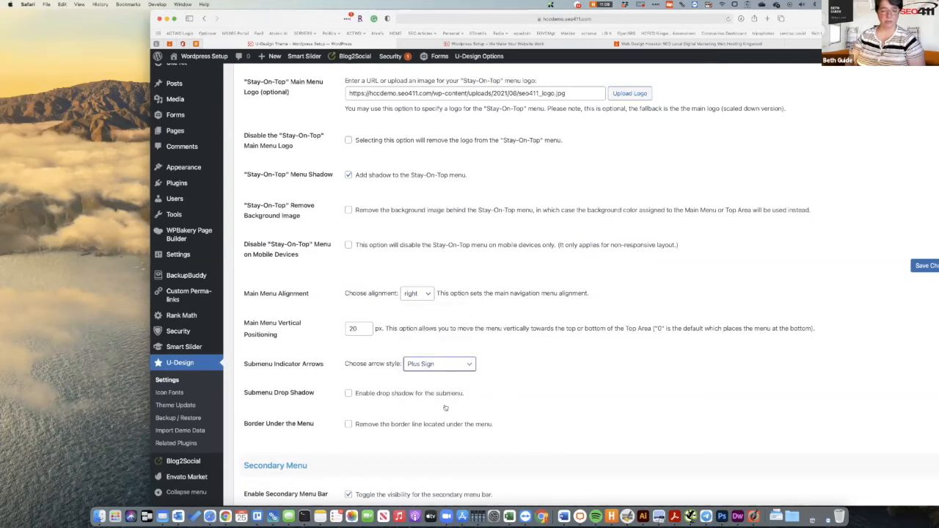
# Enable the submenu drop shadow and save the menu settings.
pyautogui.scroll(-2, 444, 407)
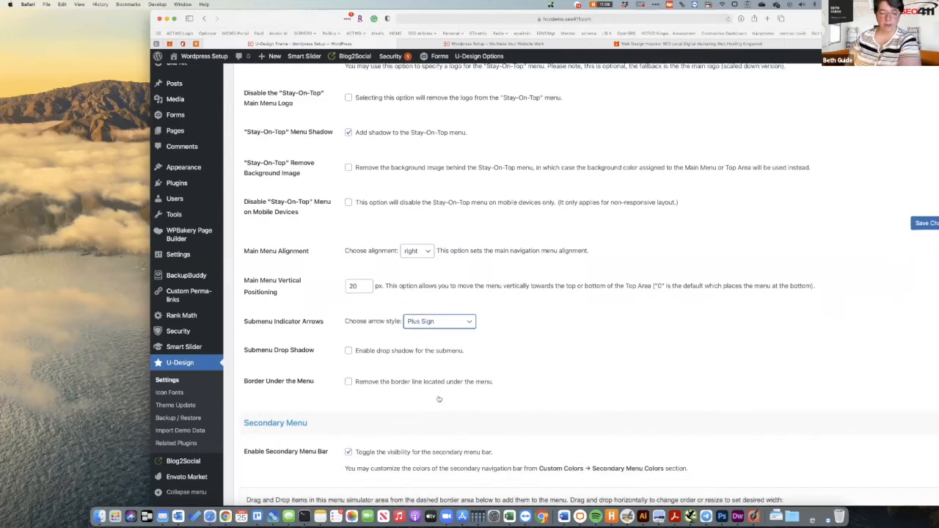
pyautogui.scroll(-1, 439, 399)
pyautogui.click(349, 330)
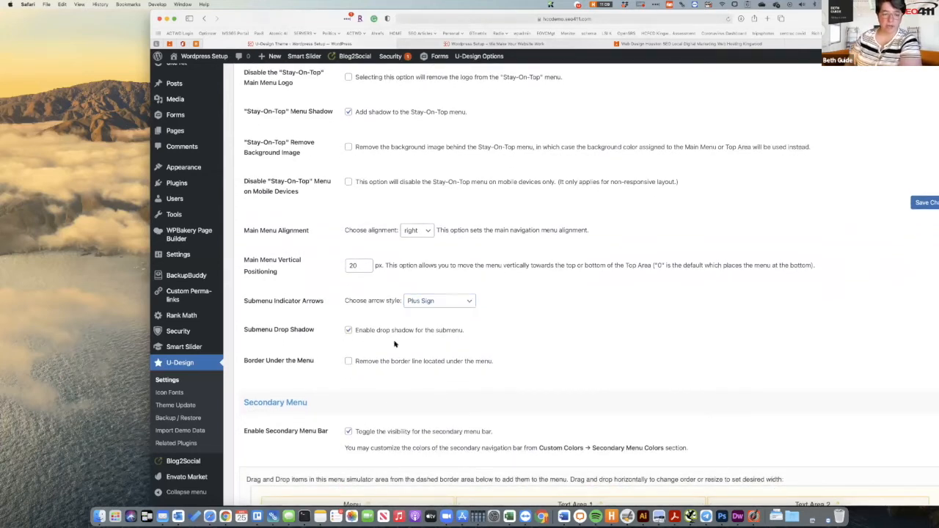
pyautogui.scroll(-5, 381, 381)
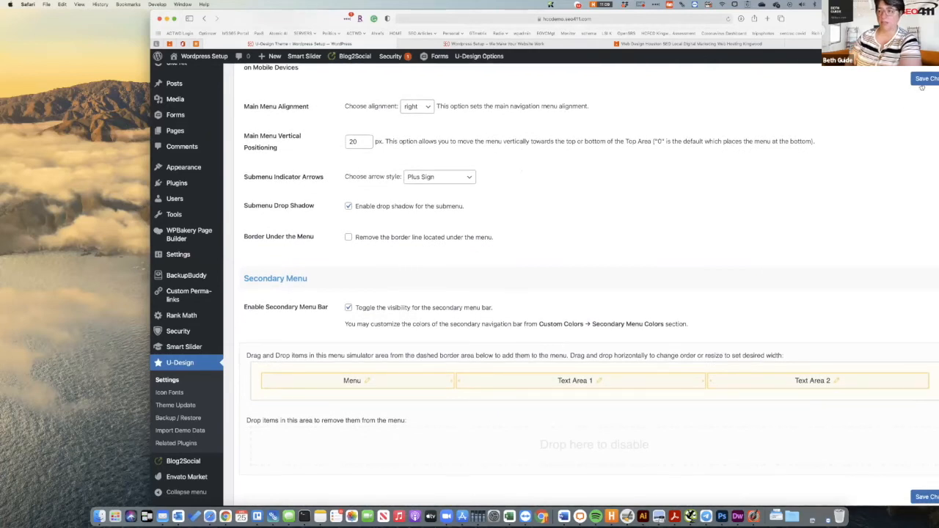
pyautogui.click(923, 79)
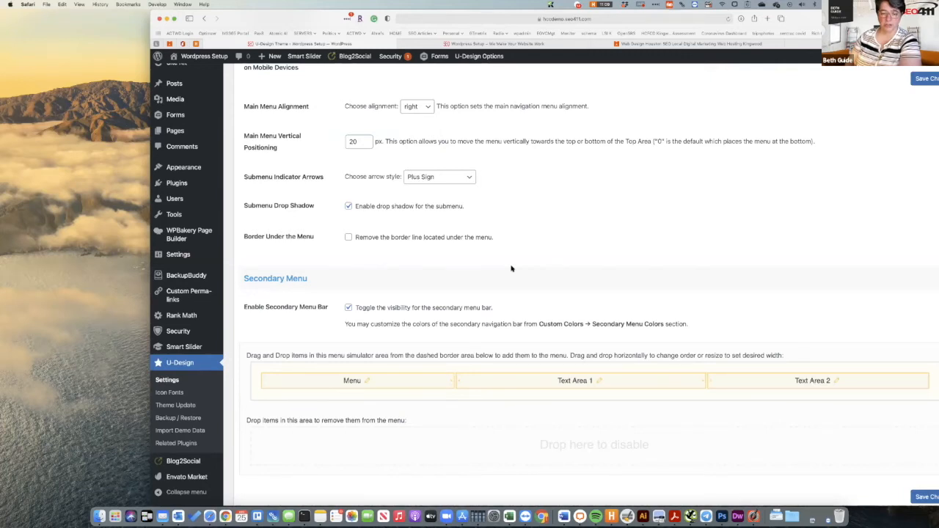
pyautogui.scroll(-10, 511, 269)
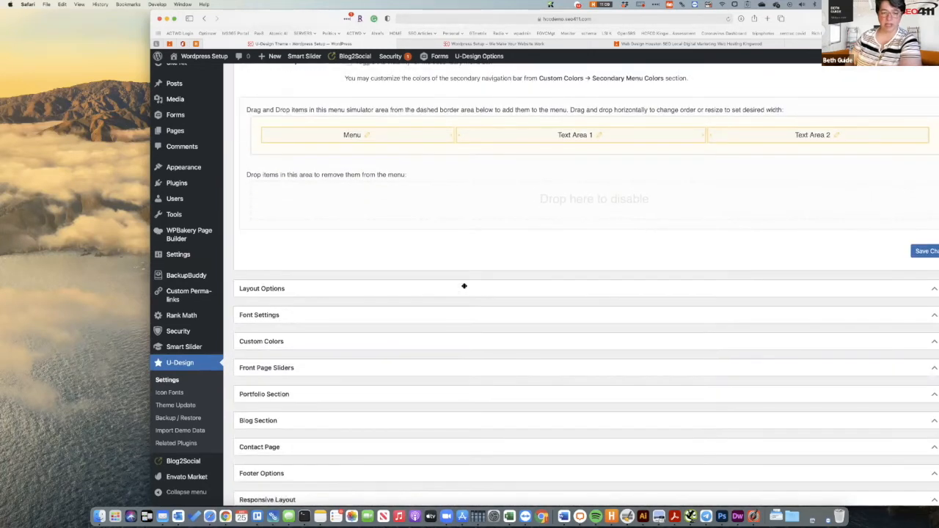
pyautogui.click(471, 302)
# Set the Page Title option to Remove Title (SEO-Friendly) and apply it.
pyautogui.scroll(-2, 471, 304)
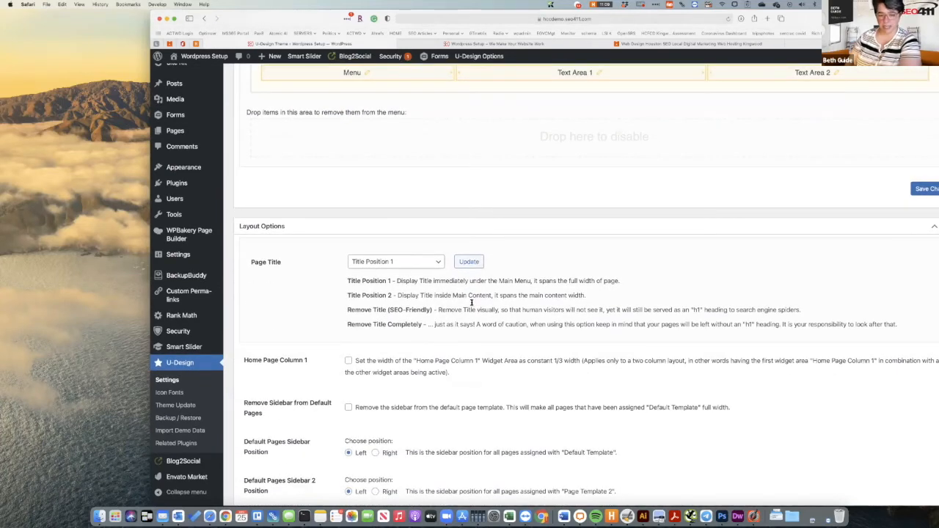
pyautogui.click(432, 259)
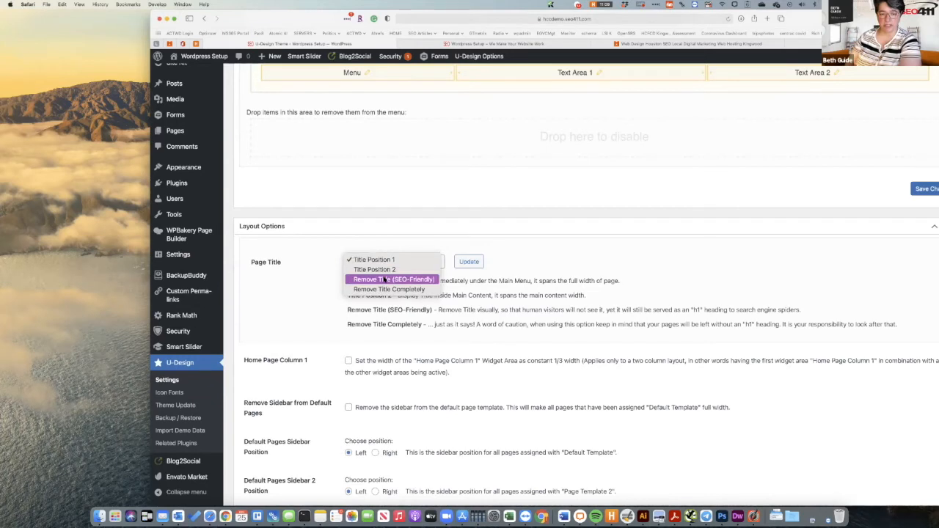
pyautogui.click(383, 279)
pyautogui.click(473, 262)
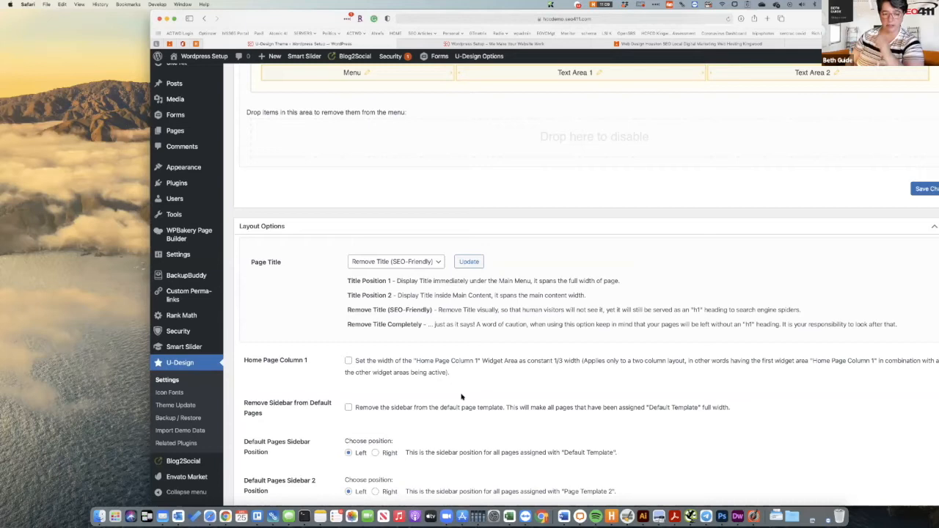
pyautogui.scroll(-3, 523, 341)
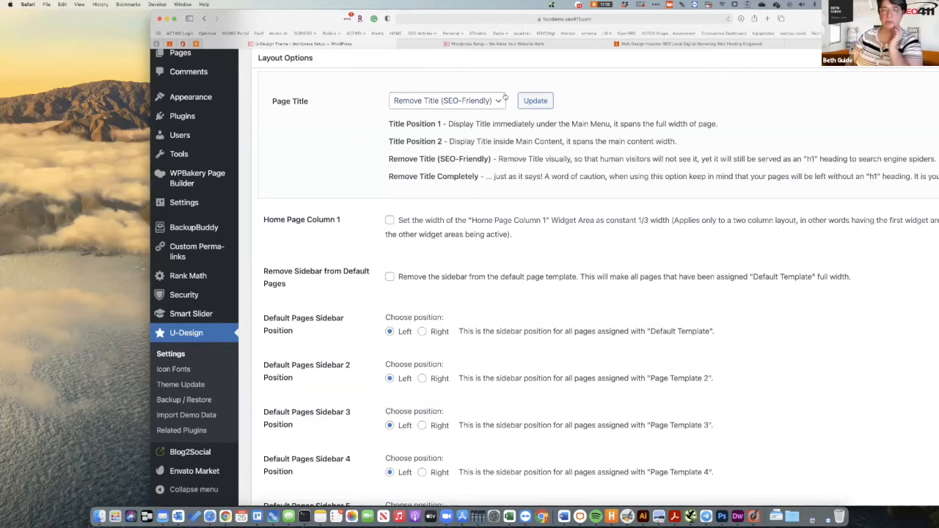
pyautogui.click(579, 45)
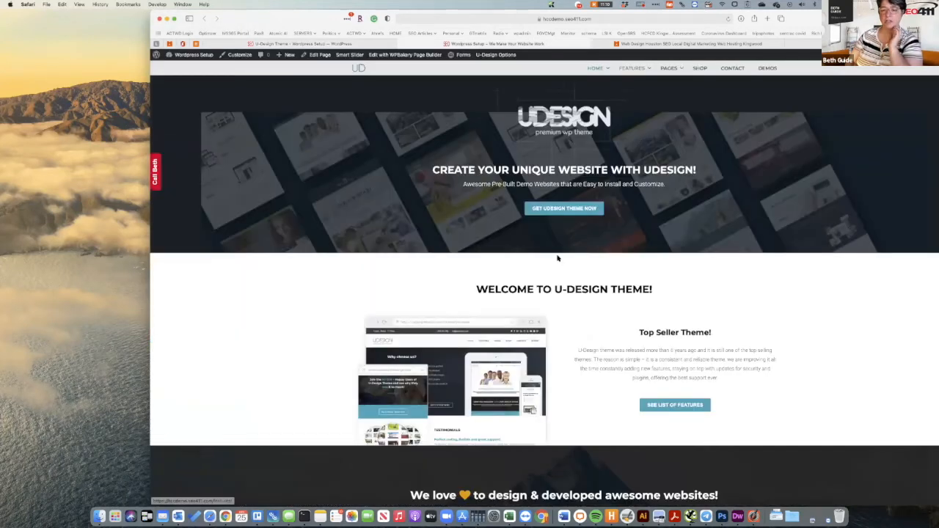
pyautogui.click(662, 404)
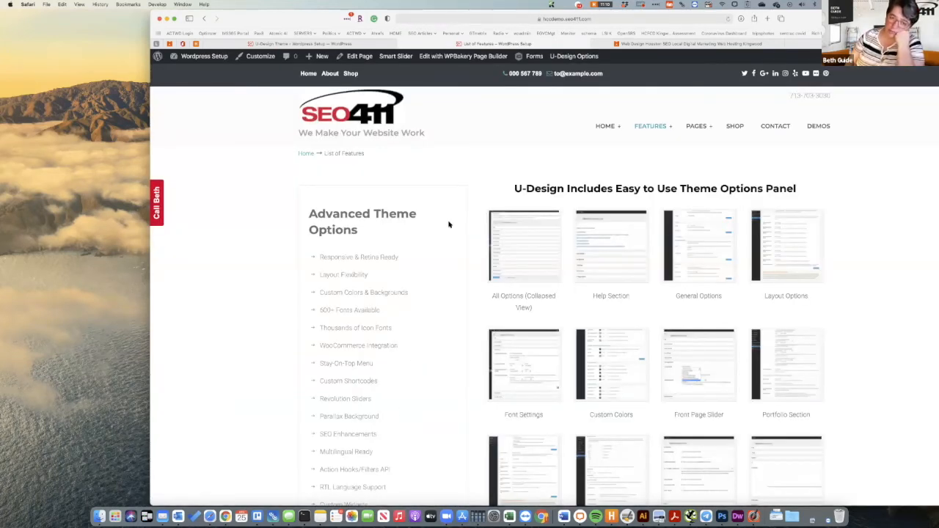
pyautogui.click(373, 43)
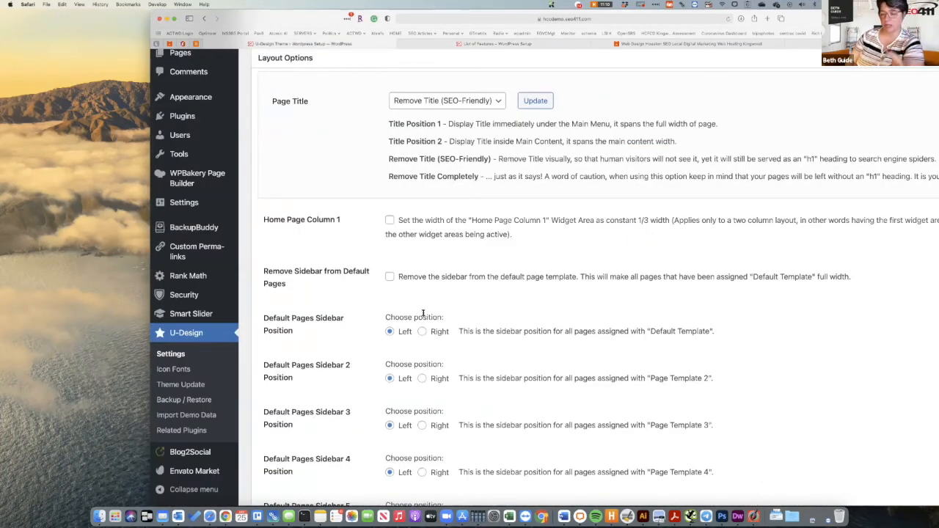
pyautogui.scroll(-10, 424, 313)
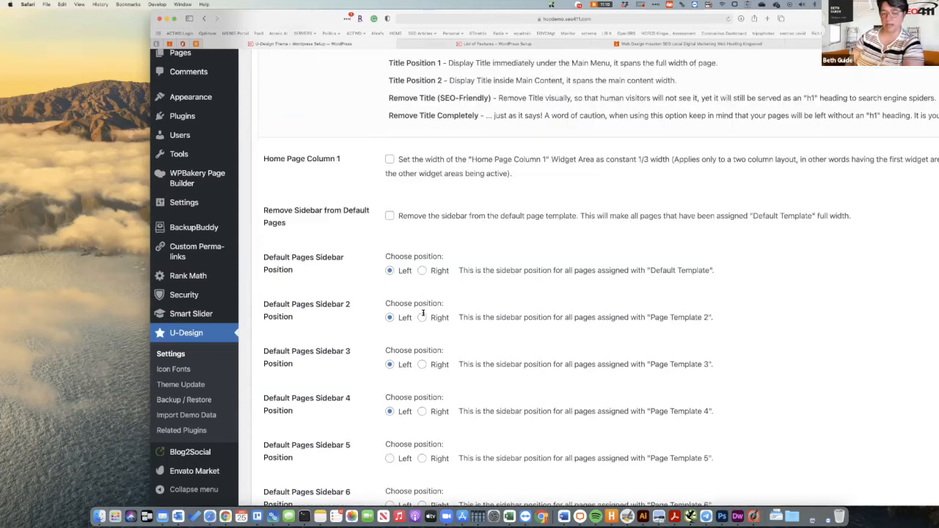
# Drag the sliders to 1400 px page width, 30% sidebar and 900 px content, then view List of Features.
pyautogui.scroll(-7, 423, 314)
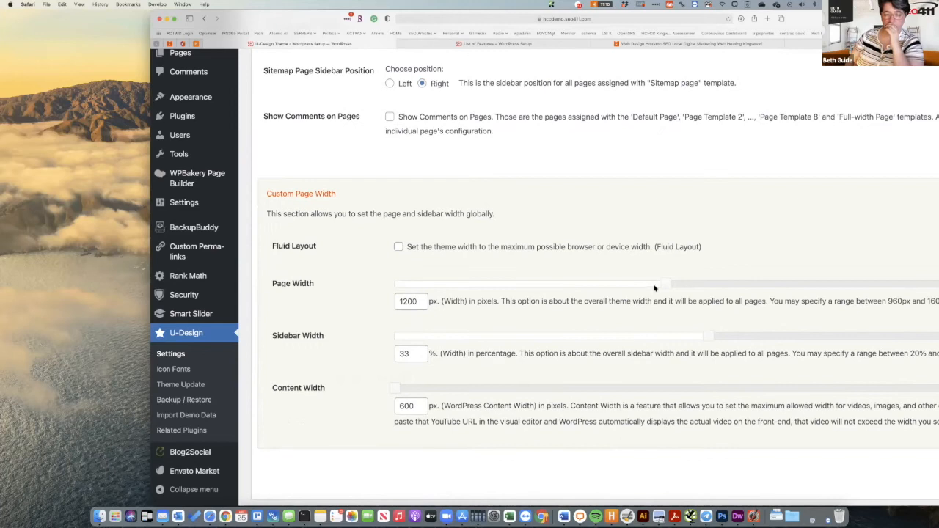
pyautogui.moveTo(667, 286); pyautogui.dragTo(888, 299)
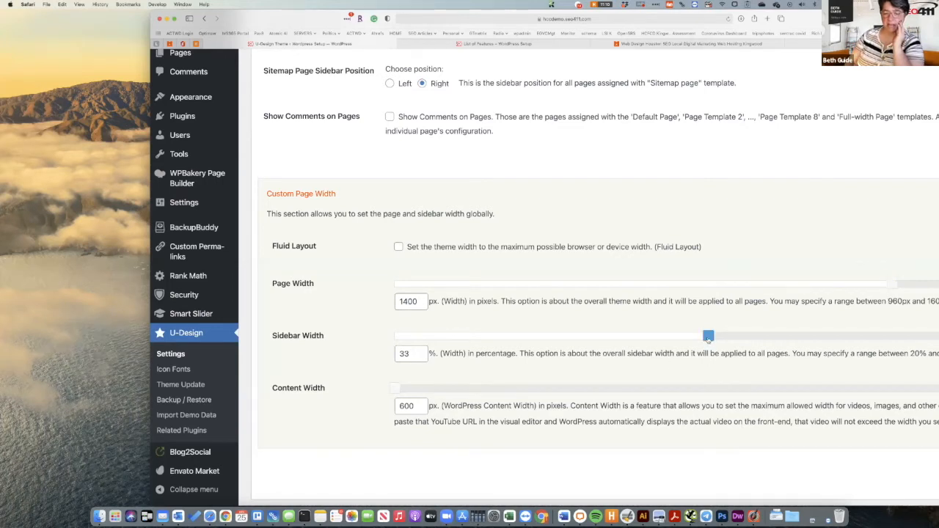
pyautogui.moveTo(692, 337); pyautogui.dragTo(636, 336)
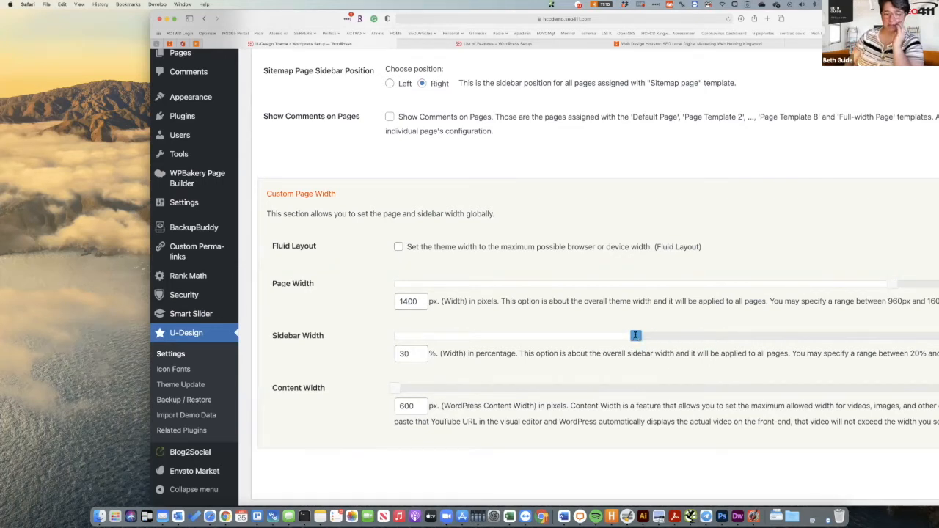
pyautogui.scroll(-3, 380, 281)
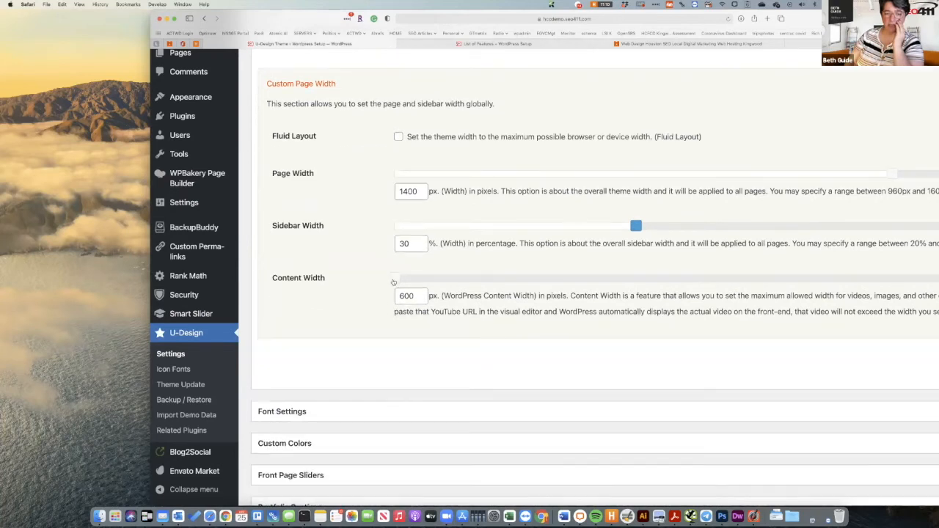
pyautogui.moveTo(395, 279); pyautogui.dragTo(607, 302)
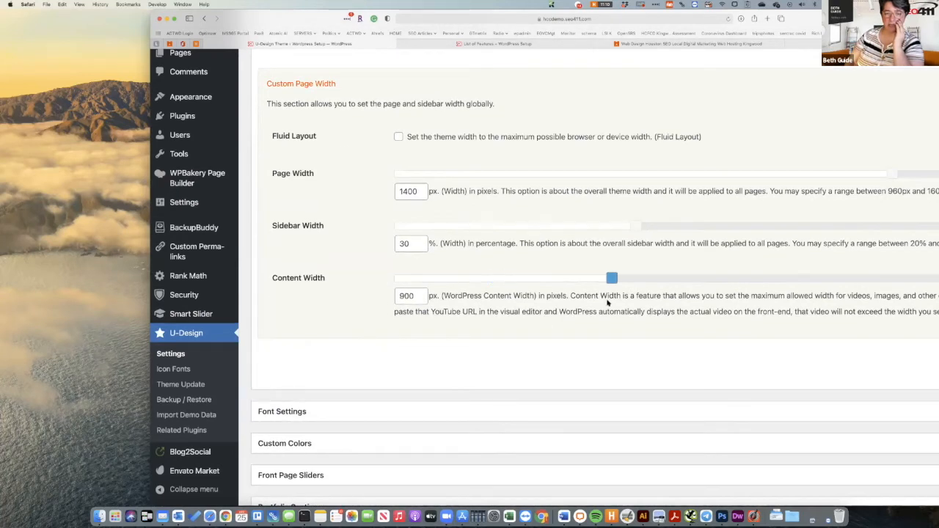
pyautogui.scroll(-4, 357, 378)
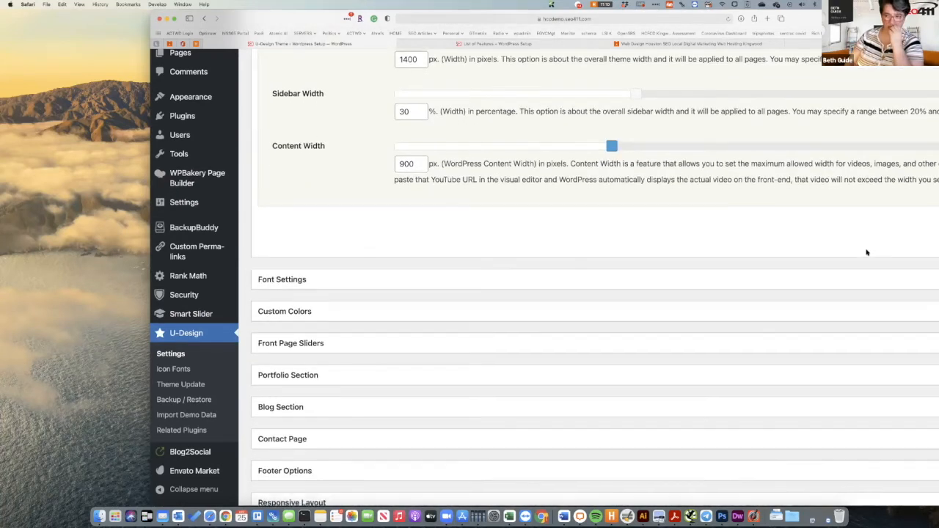
pyautogui.moveTo(870, 19); pyautogui.dragTo(709, 19)
pyautogui.moveTo(716, 68); pyautogui.dragTo(848, 25)
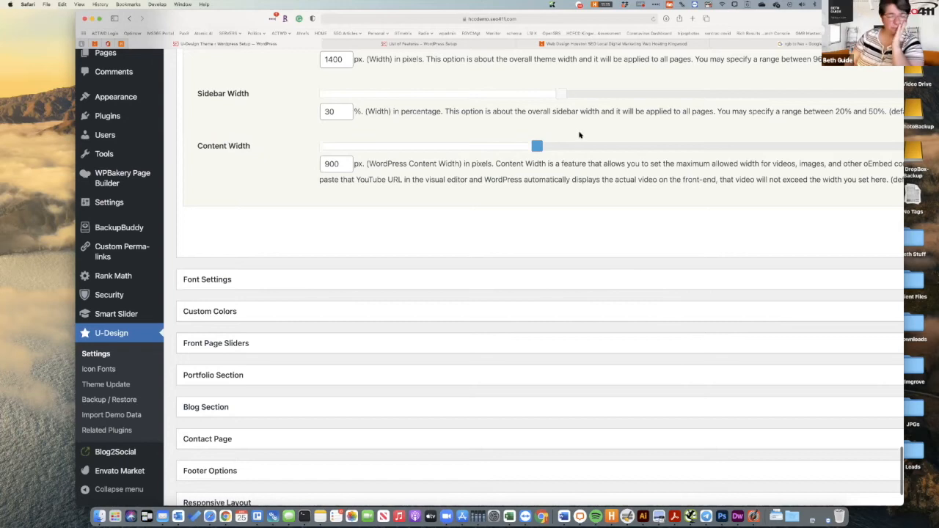
pyautogui.click(454, 44)
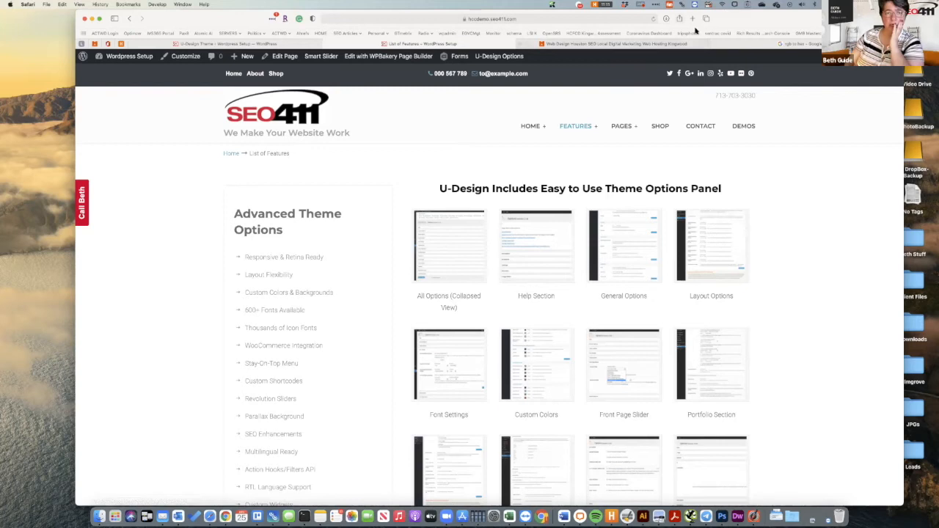
# Zoom out the U-Design settings page and save the 1400 px / 30% / 900 px width settings.
pyautogui.click(301, 44)
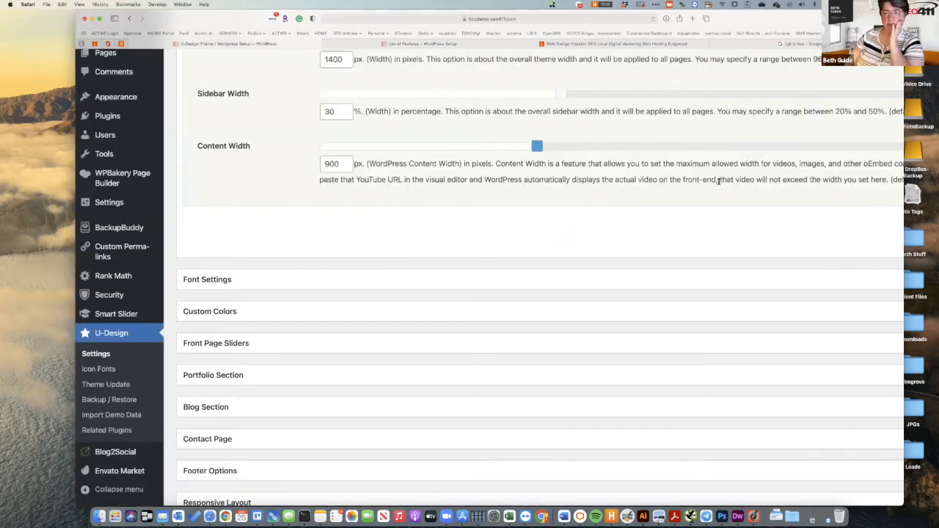
pyautogui.scroll(3, 719, 183)
pyautogui.scroll(5, 719, 183)
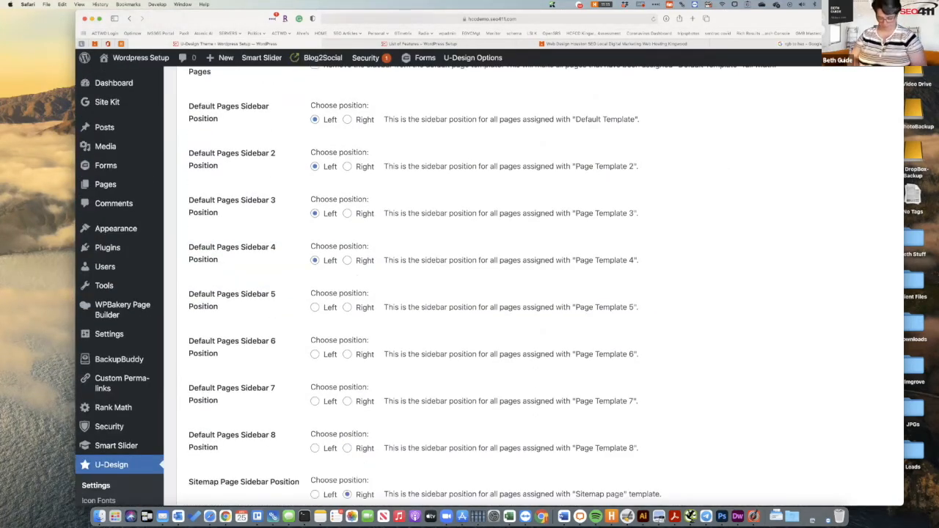
pyautogui.press('super+plus')
pyautogui.press('super+minus')
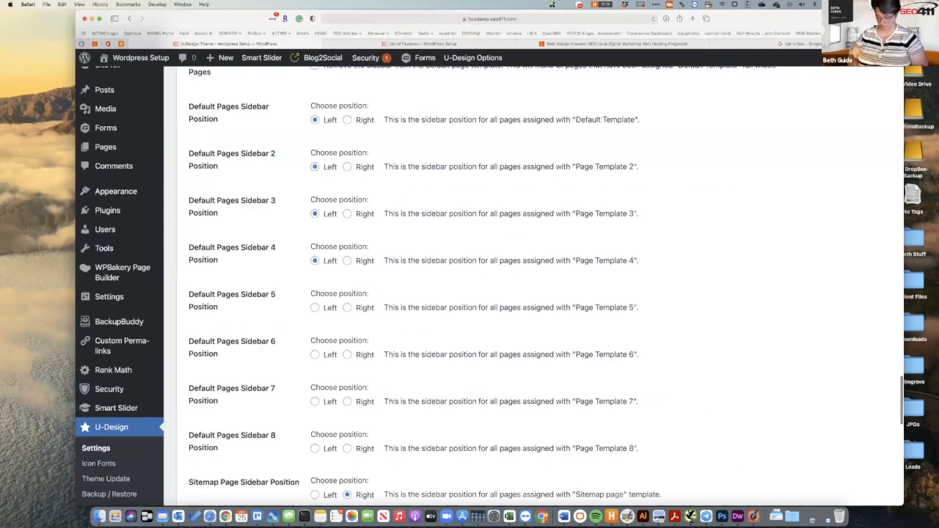
pyautogui.press('super+minus')
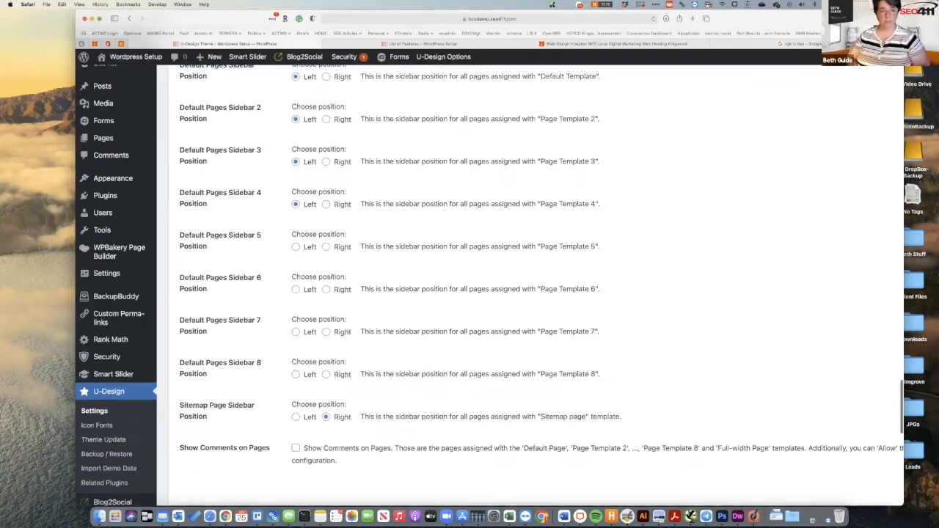
pyautogui.press('super+minus')
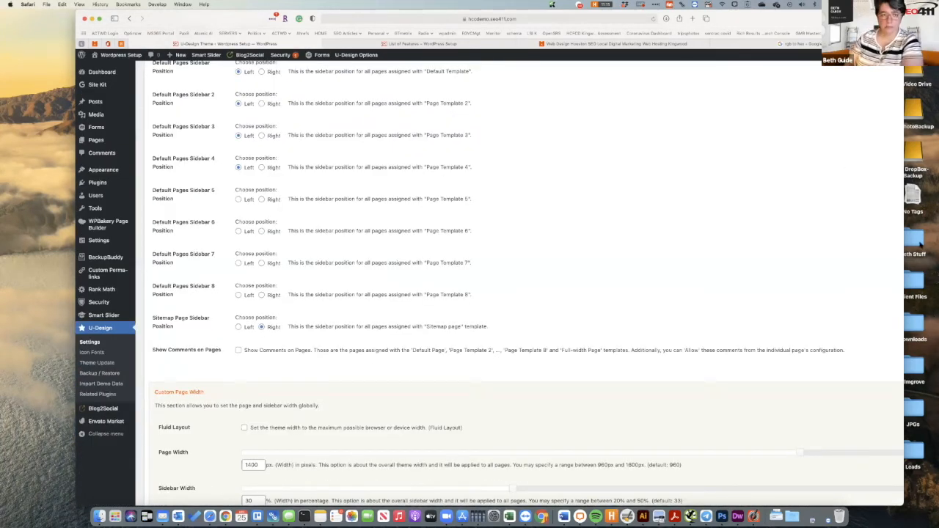
pyautogui.hscroll(5, 589, 210)
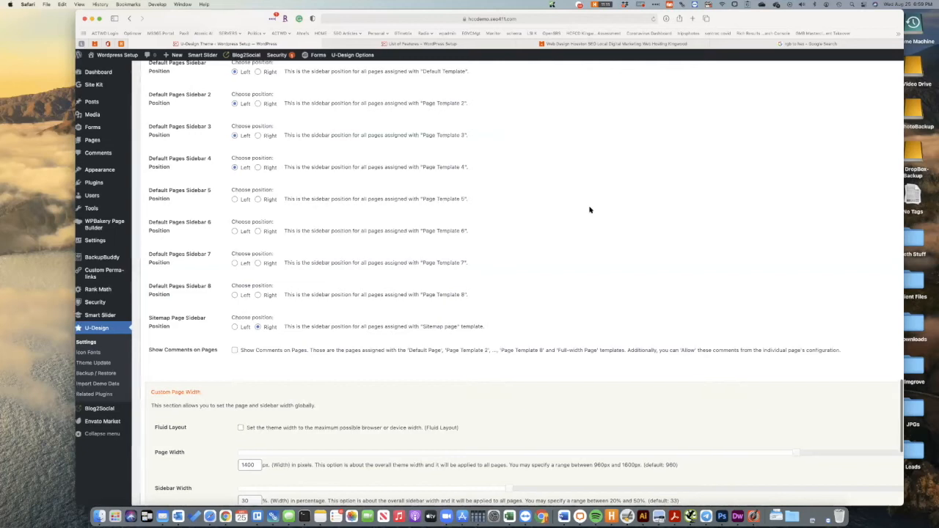
pyautogui.scroll(-15, 589, 210)
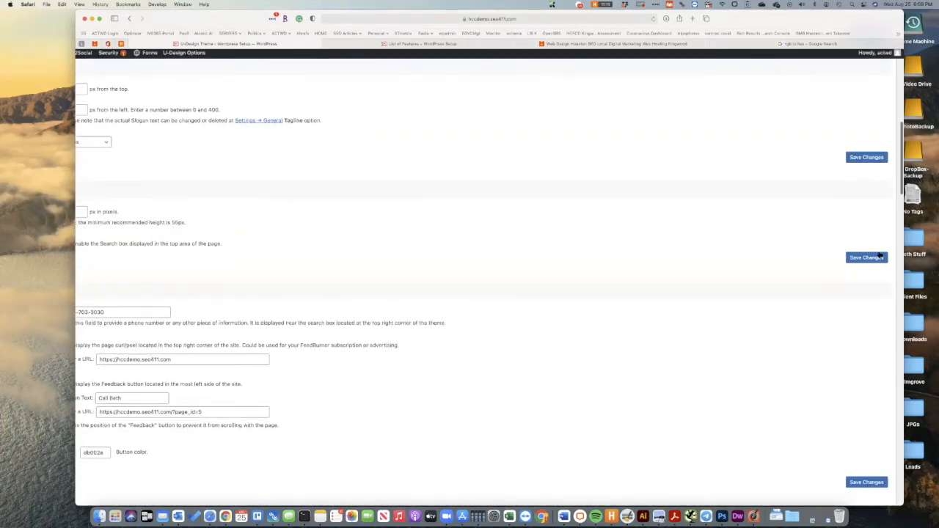
pyautogui.click(867, 259)
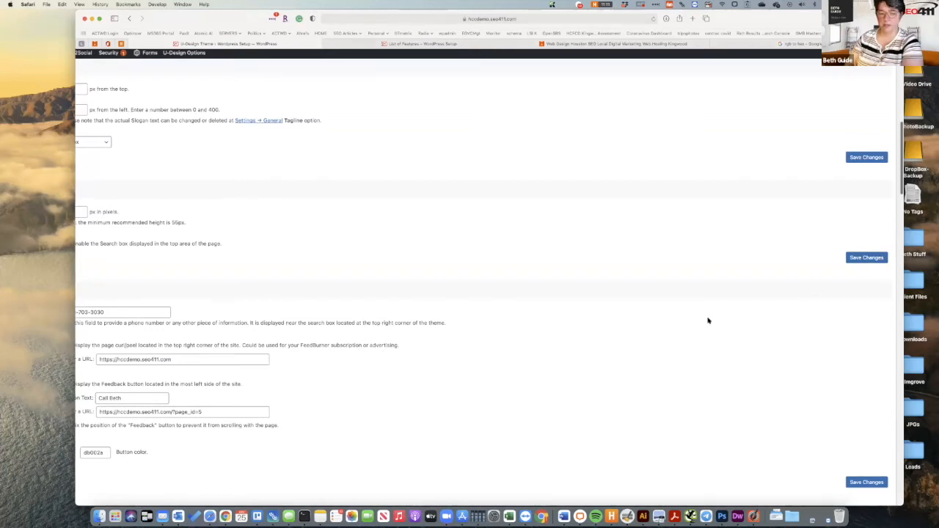
pyautogui.scroll(-20, 708, 321)
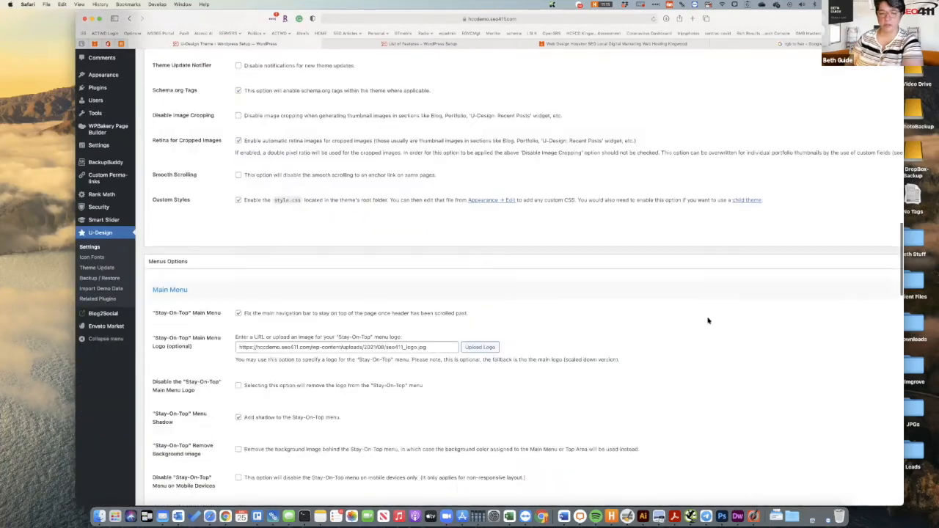
pyautogui.scroll(-15, 708, 321)
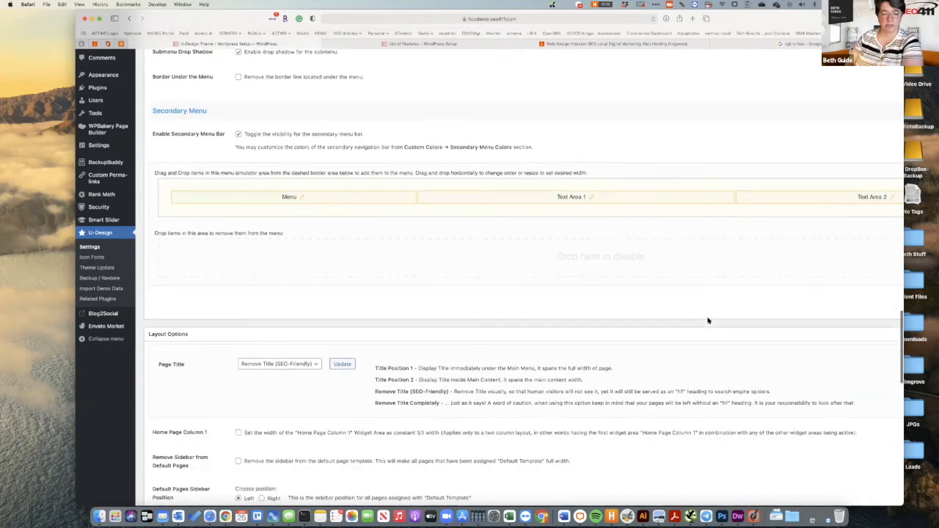
pyautogui.scroll(-4, 708, 320)
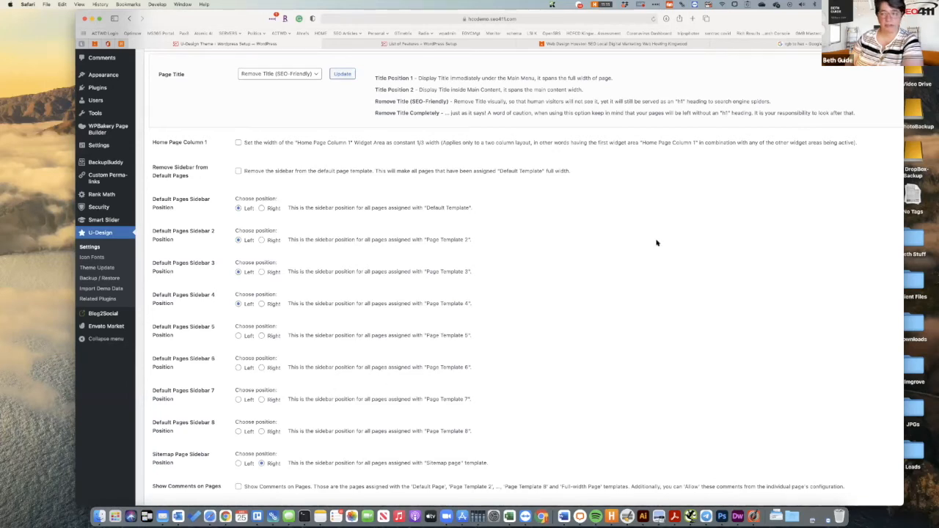
pyautogui.scroll(-1, 656, 242)
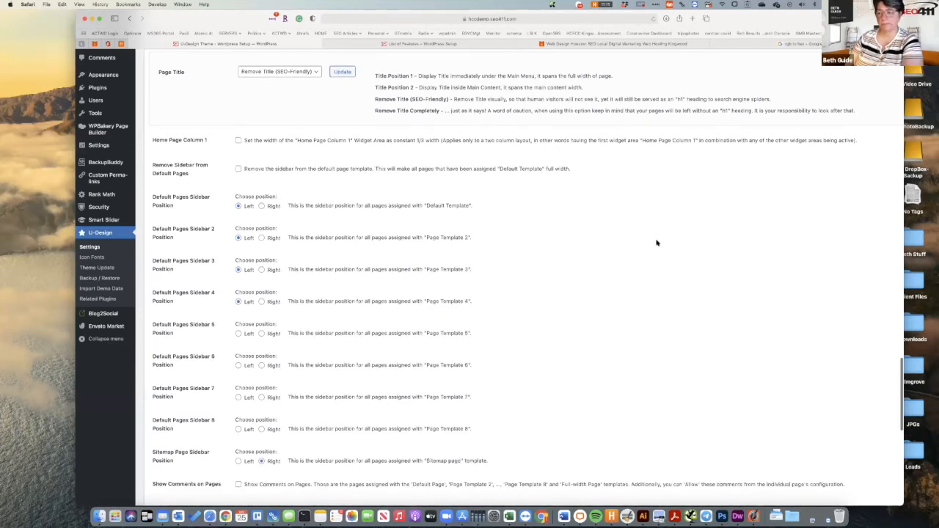
pyautogui.scroll(-3, 657, 242)
pyautogui.scroll(-3, 656, 242)
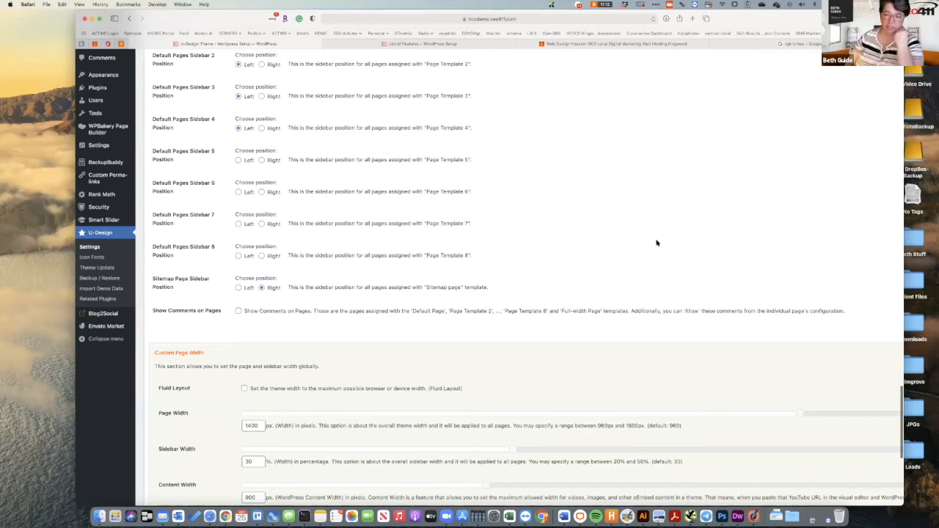
pyautogui.scroll(-5, 656, 243)
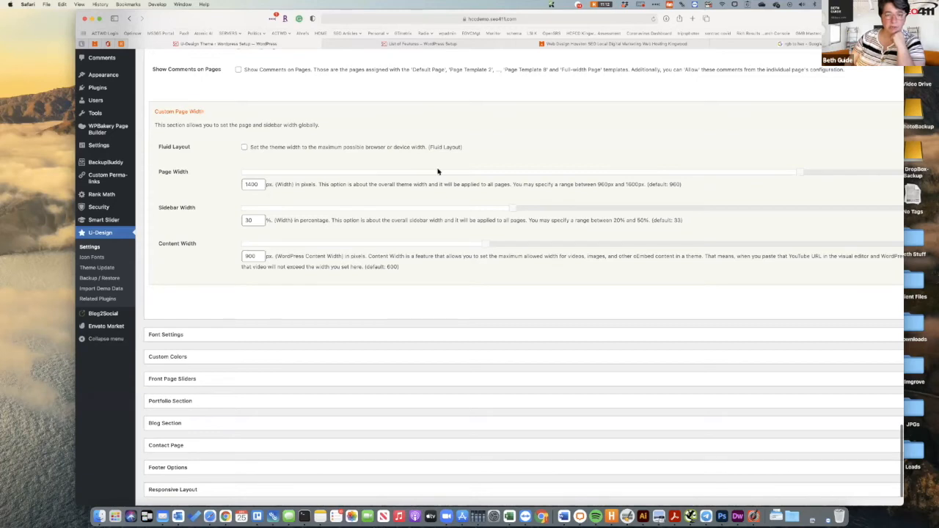
pyautogui.click(462, 45)
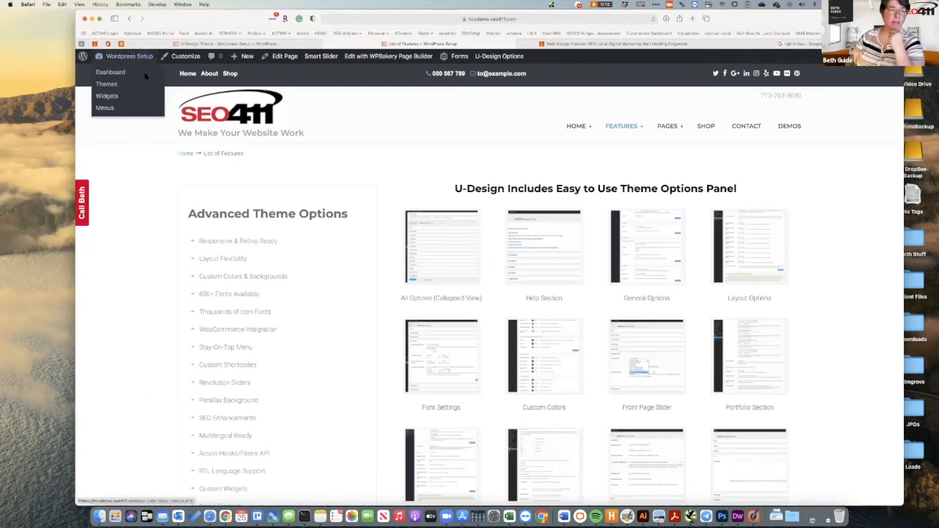
pyautogui.click(208, 44)
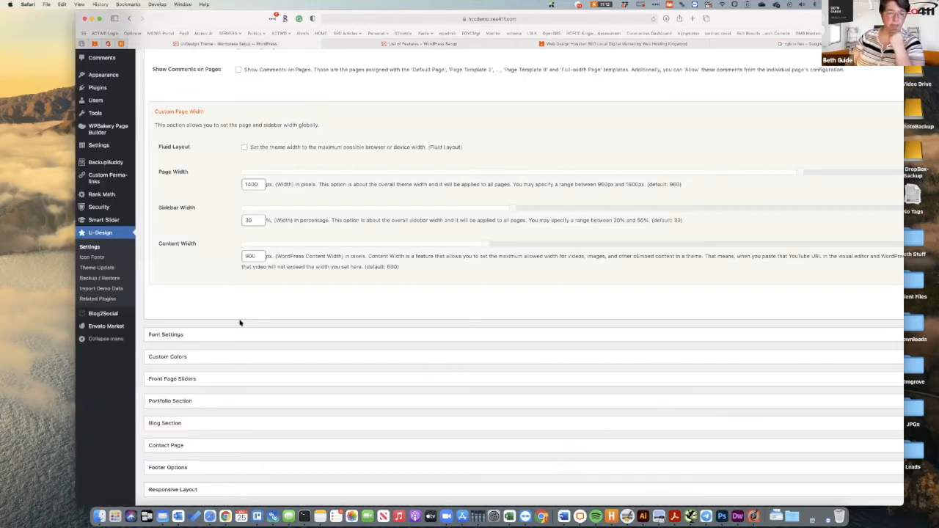
# Expand U-Design Font Settings to view Google Fonts, Roboto Light 300 14px body text and Montserrat menu.
pyautogui.click(239, 337)
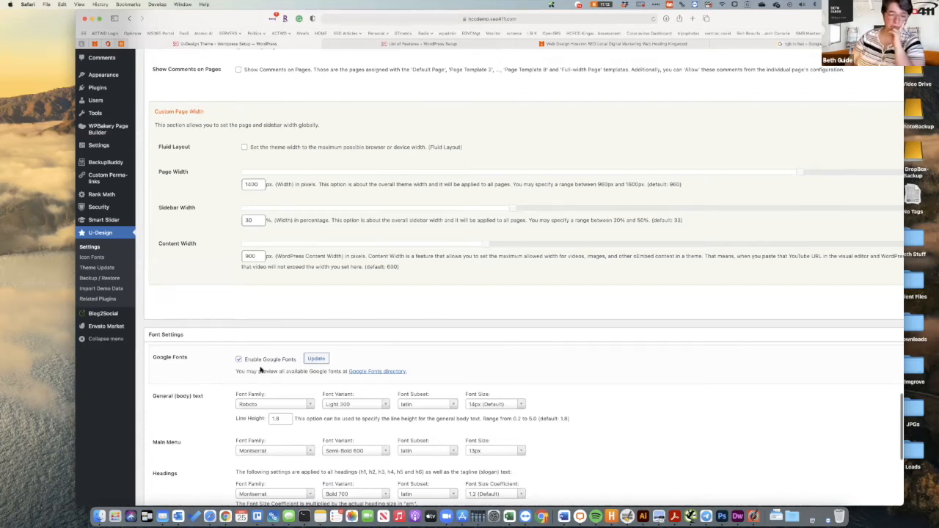
pyautogui.scroll(-5, 260, 370)
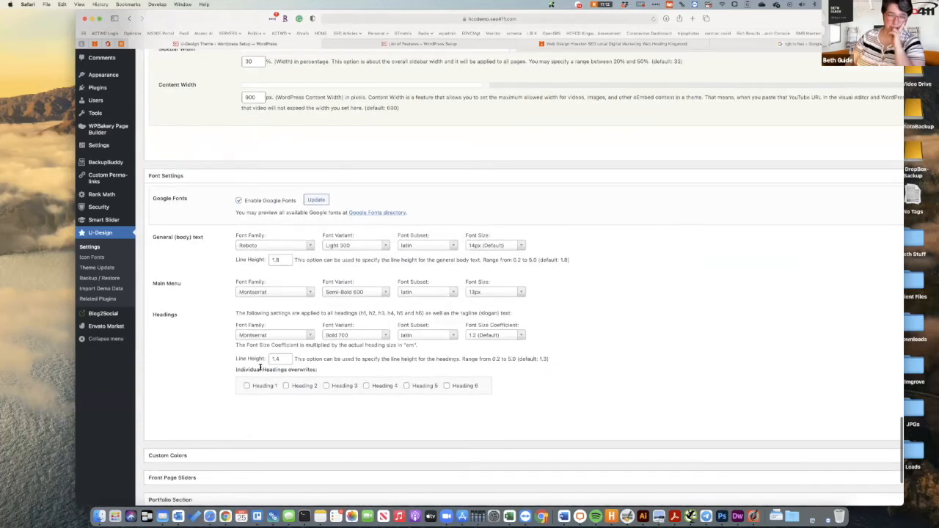
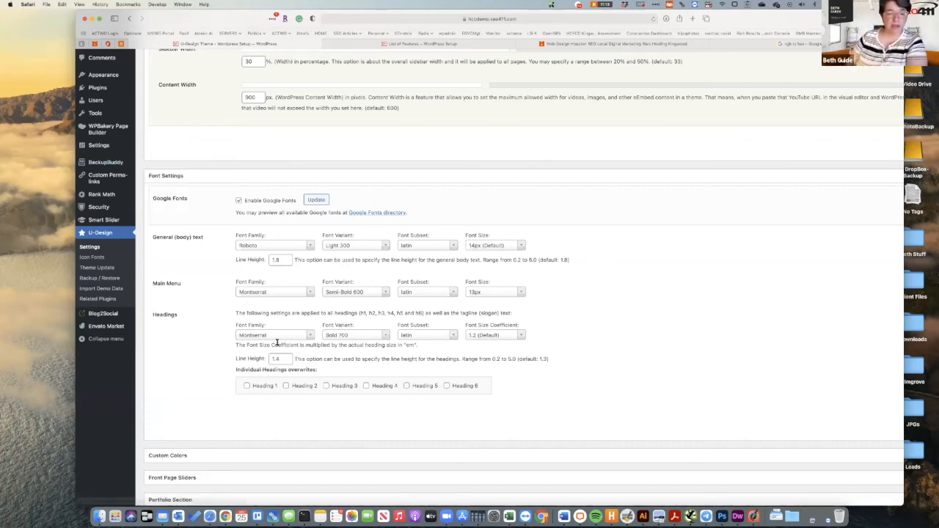
# Compare the body text font settings with the Top Seller Theme text on the home page.
pyautogui.moveTo(283, 259); pyautogui.dragTo(258, 258)
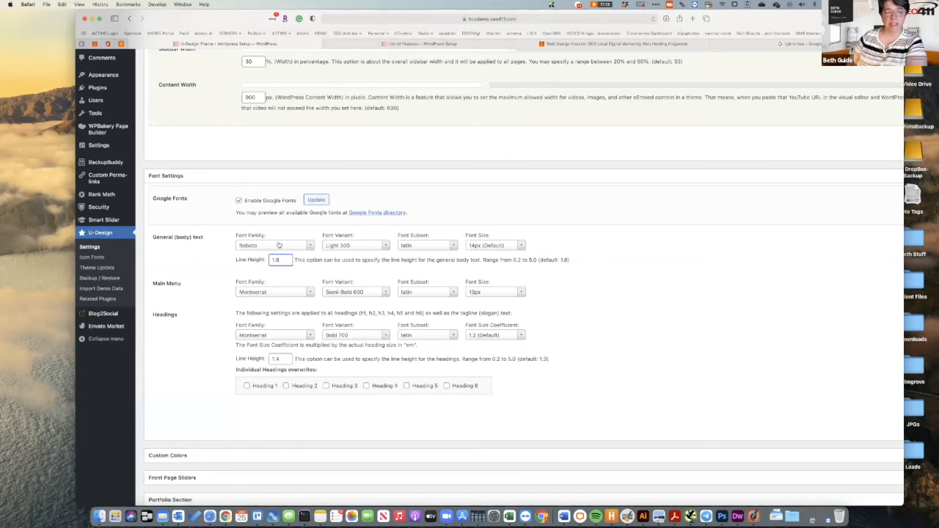
pyautogui.click(279, 246)
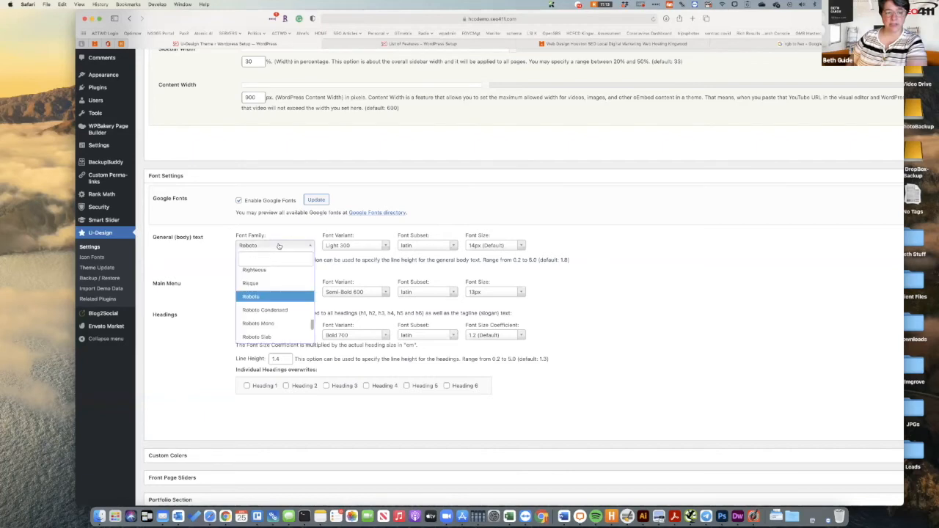
pyautogui.click(278, 246)
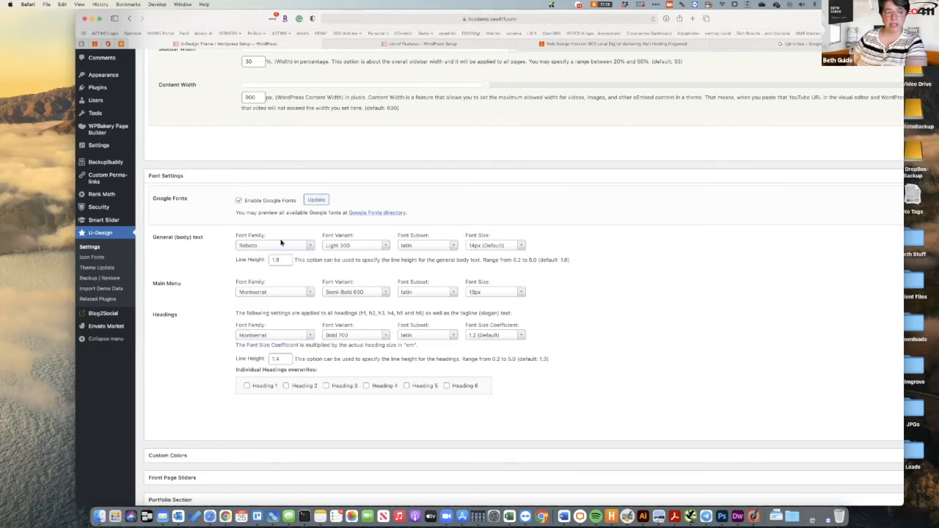
pyautogui.click(380, 42)
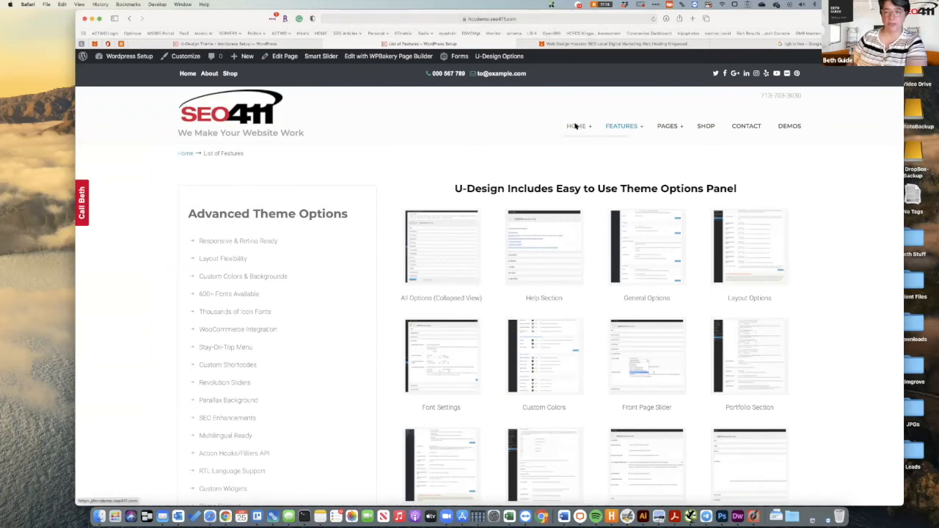
pyautogui.moveTo(578, 126)
pyautogui.click(589, 142)
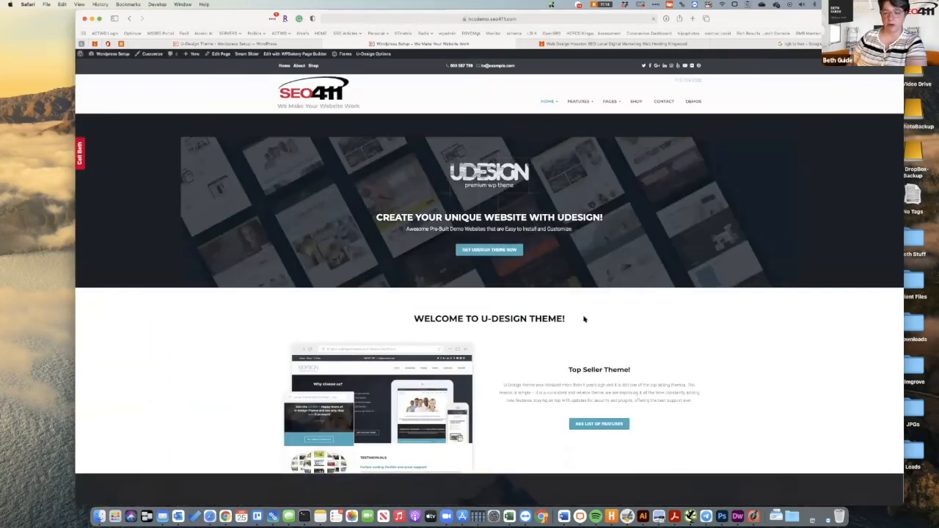
pyautogui.scroll(-2, 584, 319)
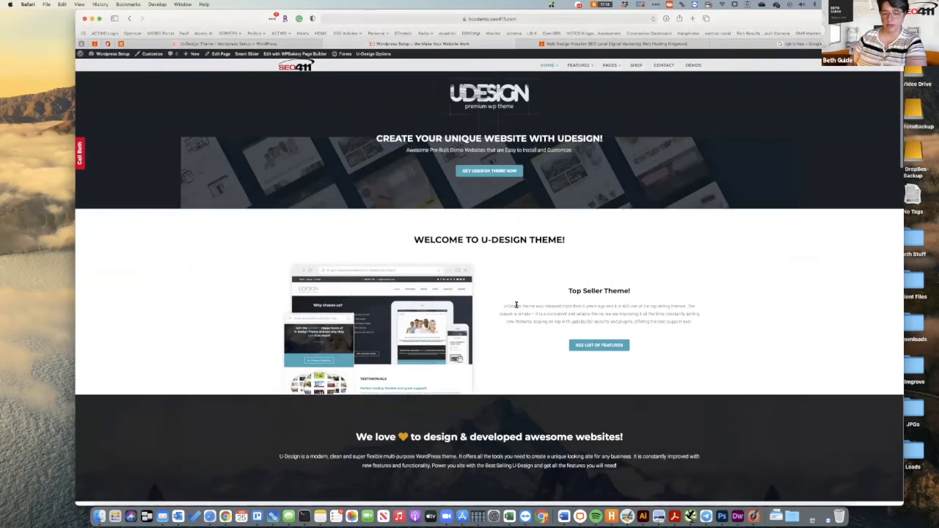
pyautogui.moveTo(514, 304); pyautogui.dragTo(721, 322)
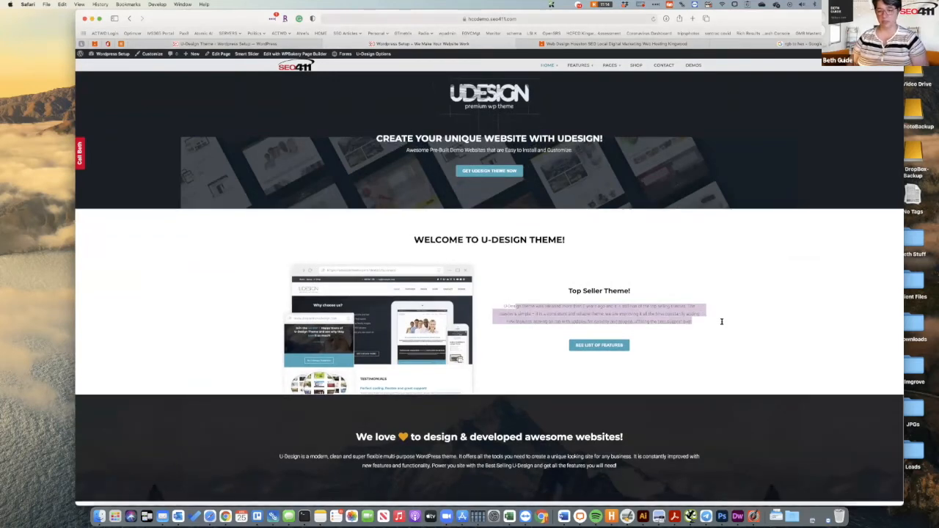
pyautogui.click(285, 44)
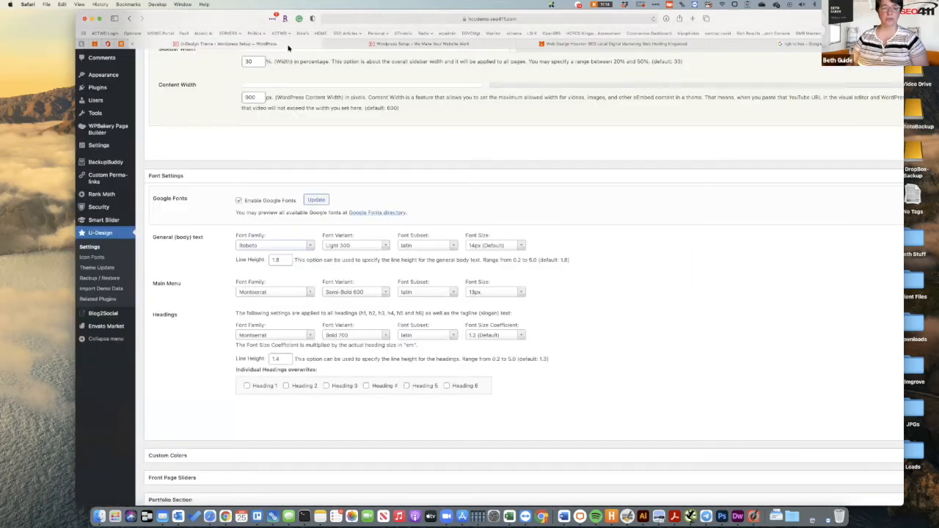
# Set the general body text to Normal 400 weight at 16px.
pyautogui.click(384, 248)
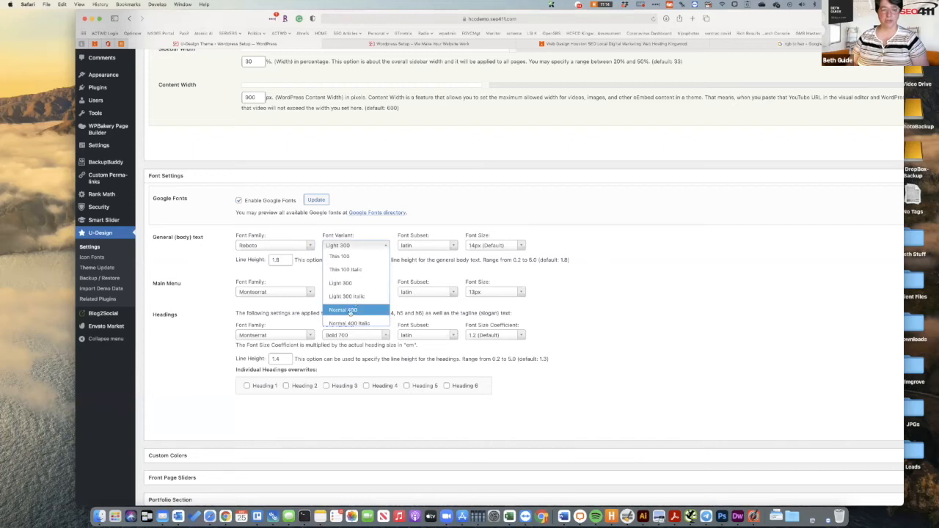
pyautogui.click(350, 311)
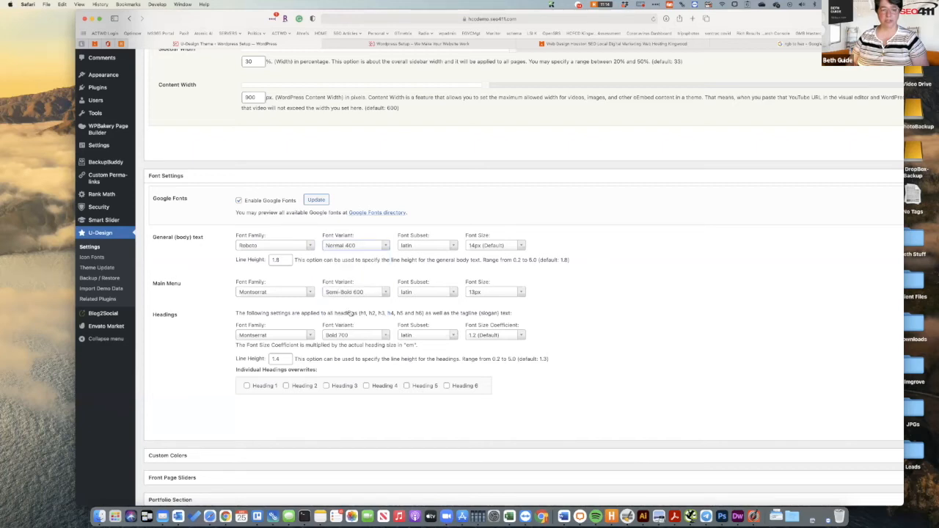
pyautogui.click(521, 246)
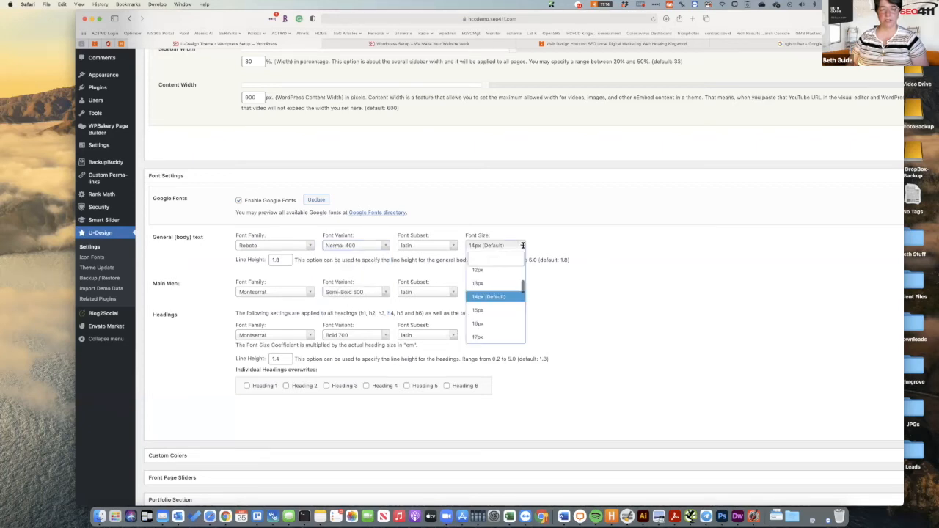
pyautogui.click(482, 323)
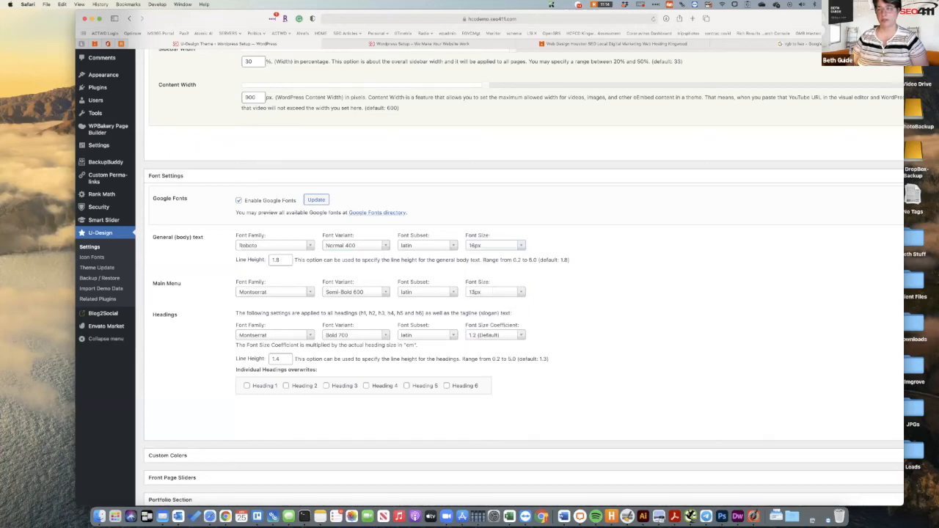
# Reload the live site and zoom in to check the 16px body text, then return to the settings.
pyautogui.moveTo(771, 12); pyautogui.dragTo(692, 12)
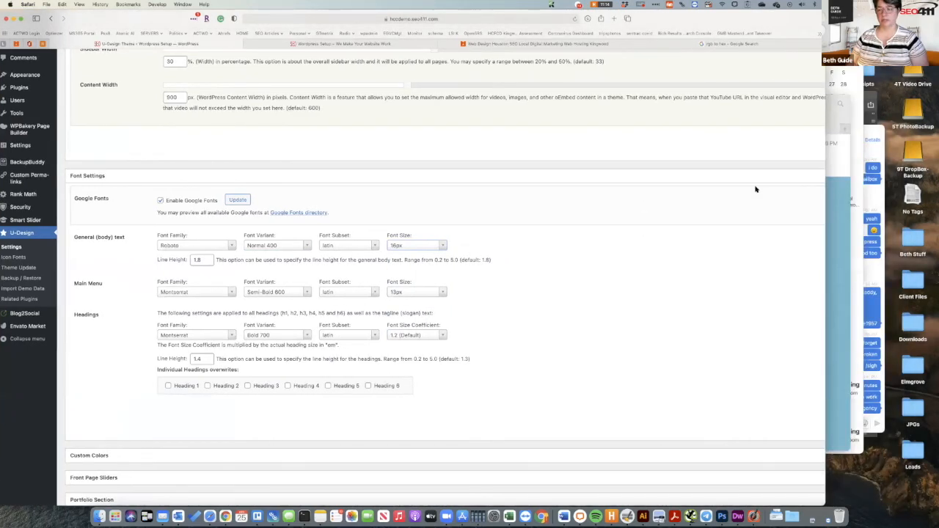
pyautogui.hscroll(5, 755, 189)
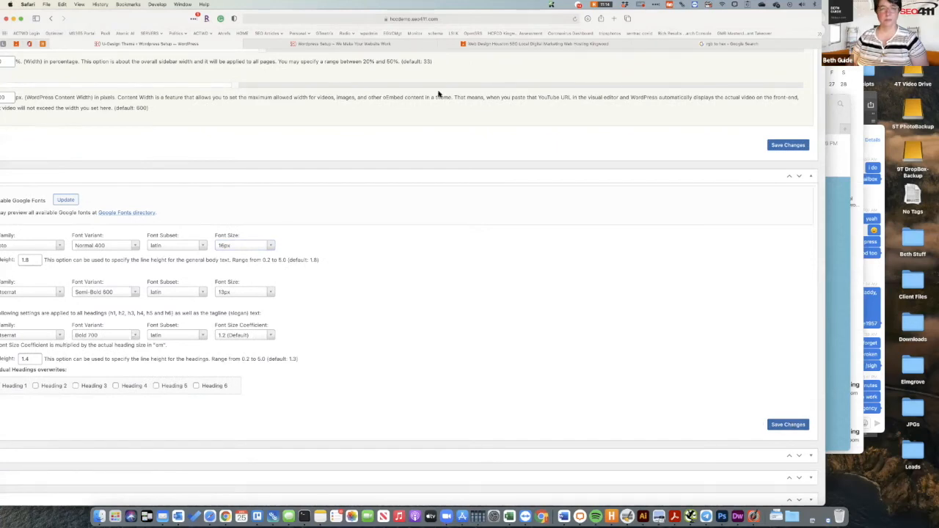
pyautogui.click(411, 46)
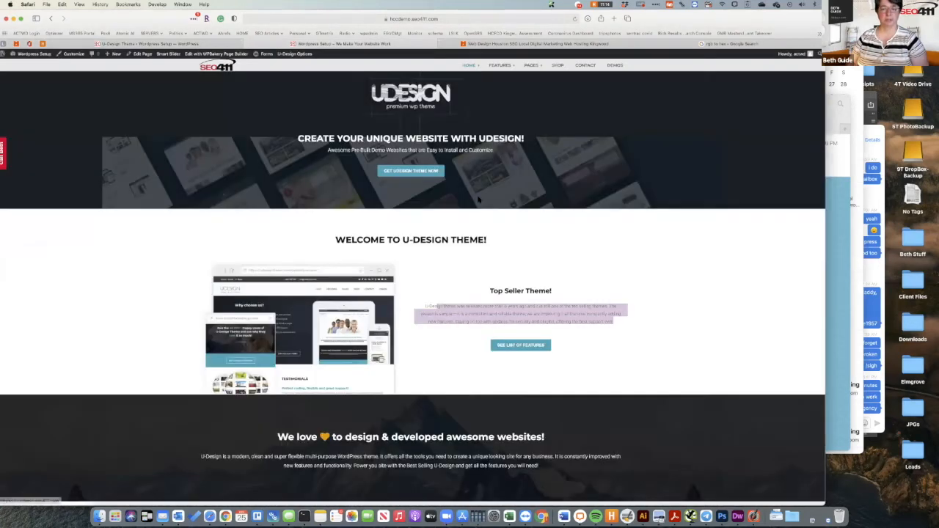
pyautogui.click(575, 19)
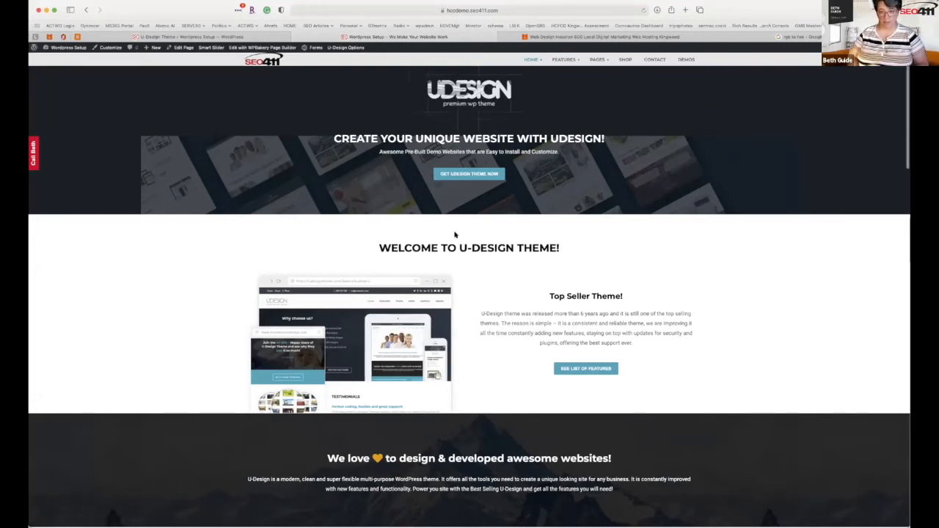
pyautogui.press('super+plus')
pyautogui.press('super+plus')
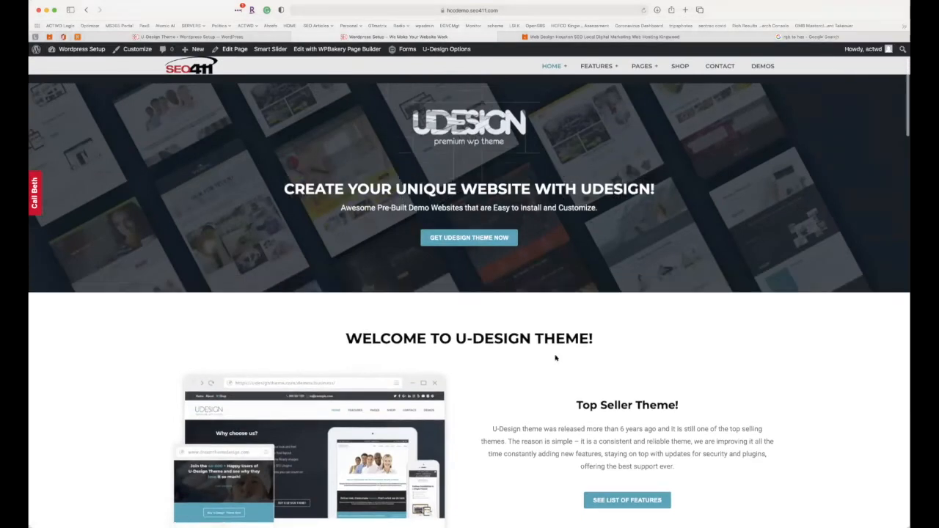
pyautogui.scroll(-2, 555, 358)
pyautogui.scroll(-4, 555, 358)
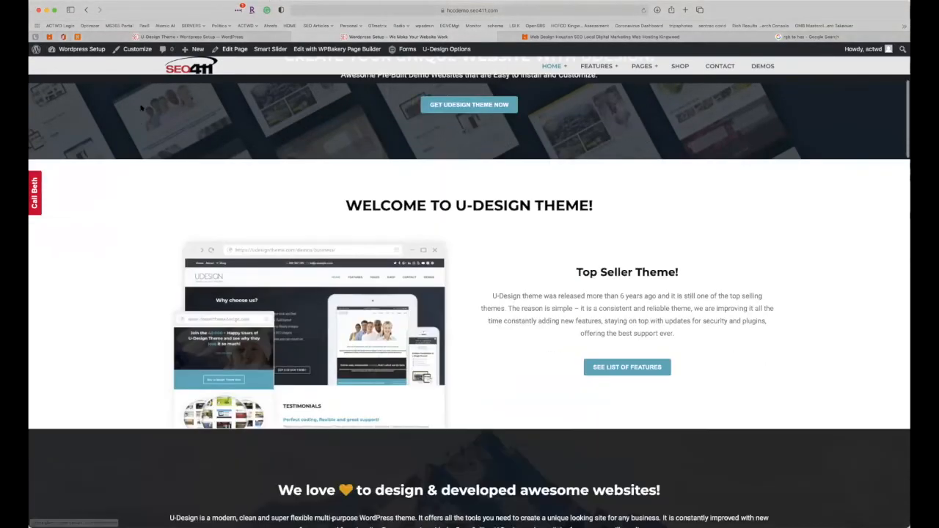
pyautogui.click(168, 37)
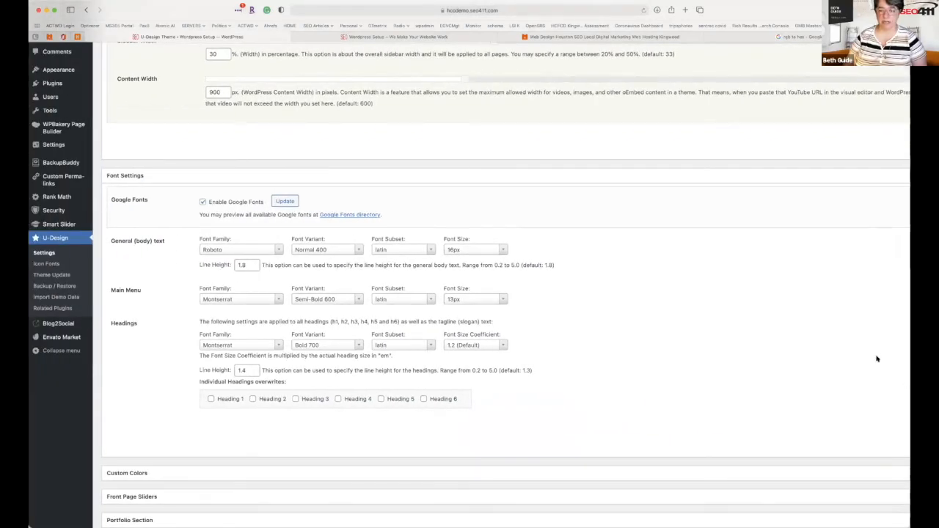
pyautogui.click(335, 251)
pyautogui.scroll(-1, 325, 294)
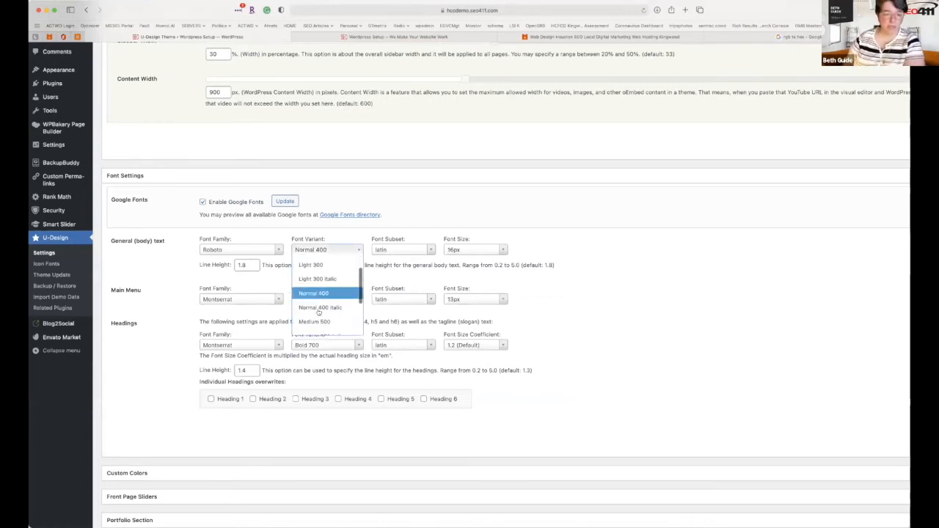
pyautogui.click(317, 321)
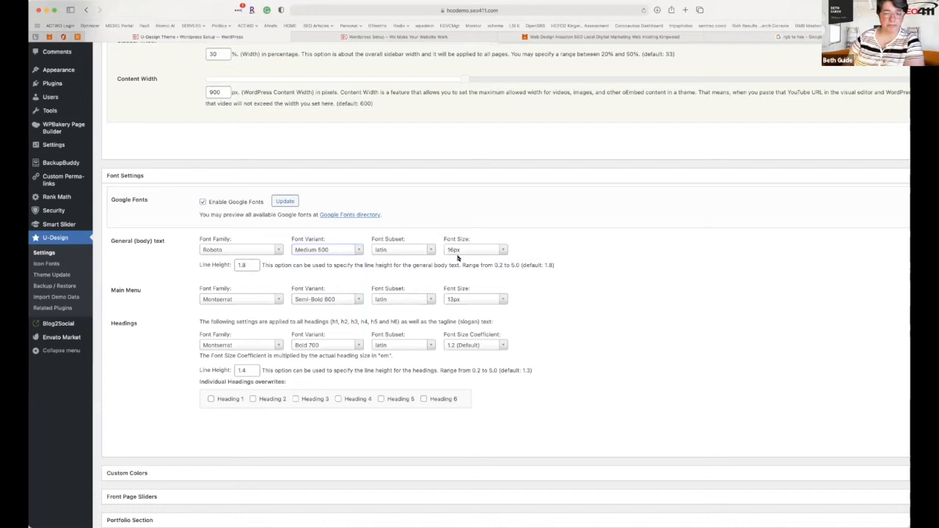
pyautogui.click(470, 254)
pyautogui.click(530, 318)
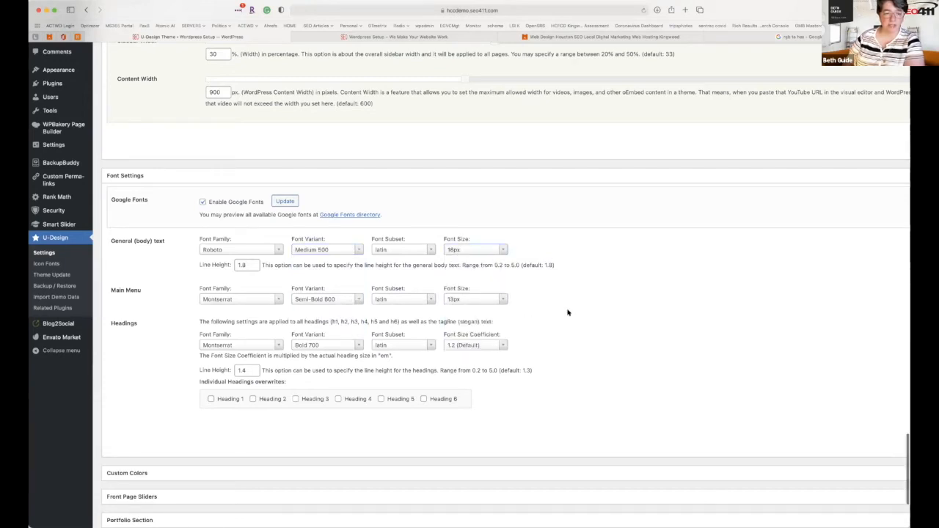
pyautogui.click(496, 300)
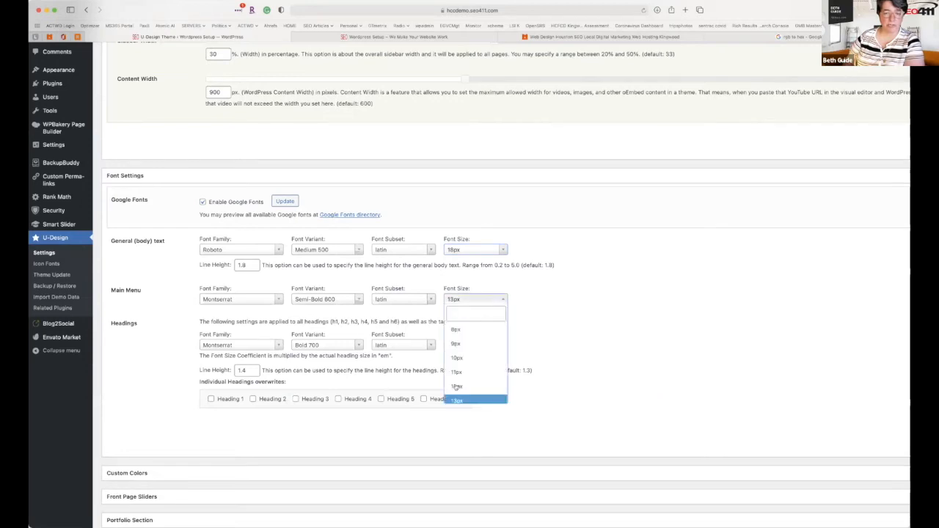
pyautogui.scroll(-2, 456, 383)
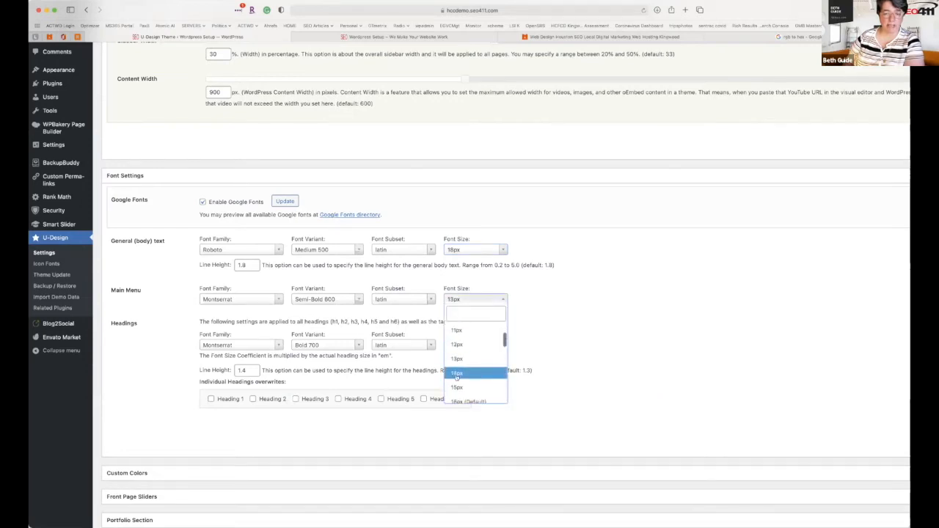
pyautogui.click(456, 374)
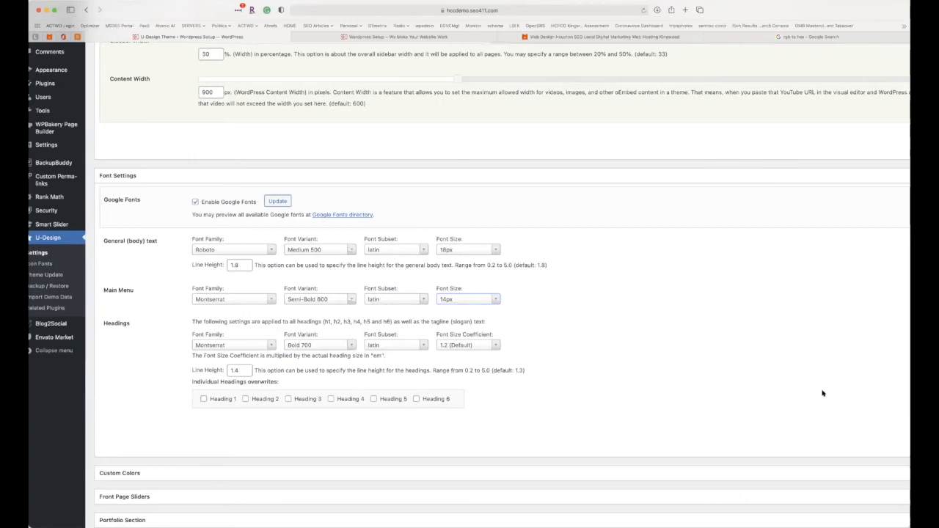
pyautogui.hscroll(5, 822, 390)
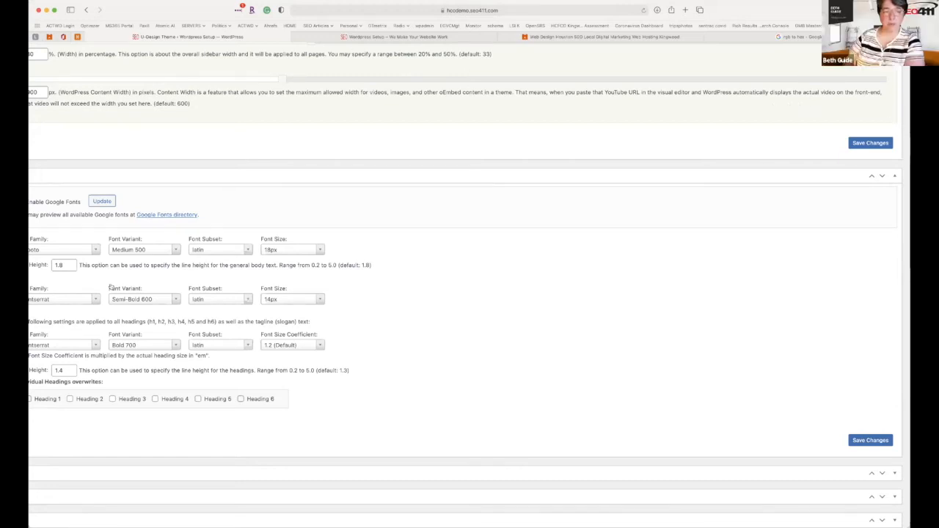
pyautogui.scroll(1, 372, 59)
pyautogui.click(378, 38)
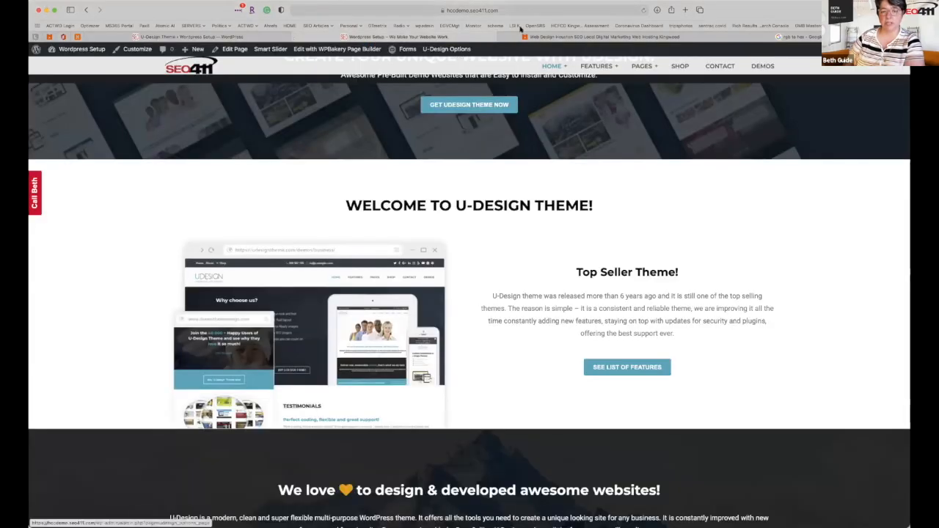
pyautogui.click(643, 10)
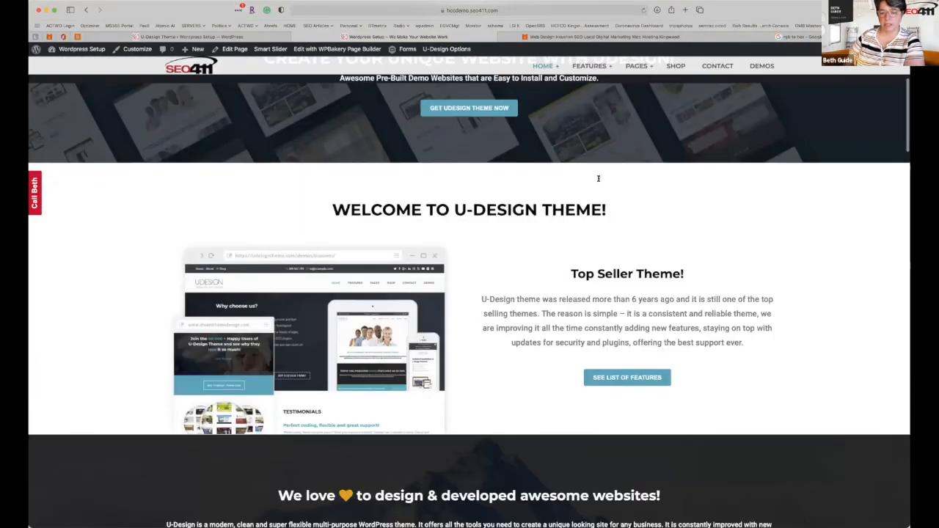
pyautogui.moveTo(481, 298); pyautogui.dragTo(748, 345)
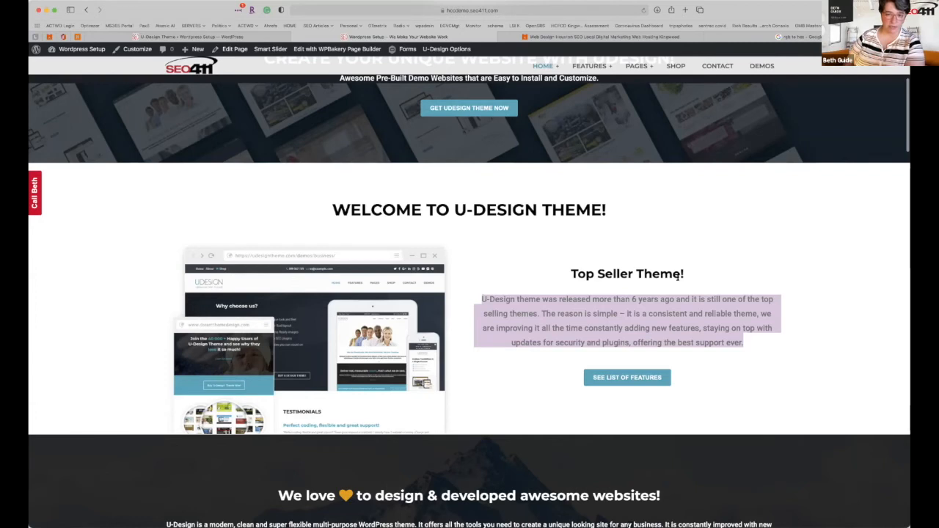
pyautogui.click(217, 37)
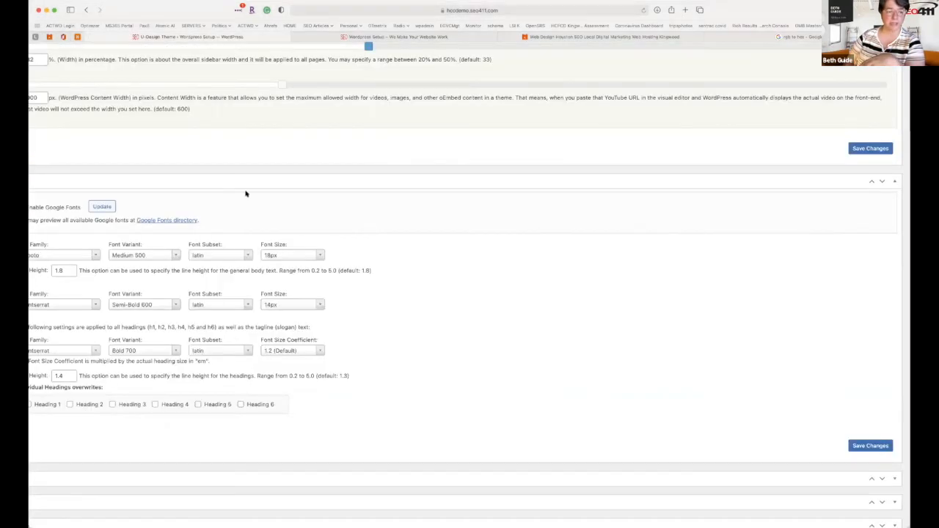
pyautogui.hscroll(-1, 293, 251)
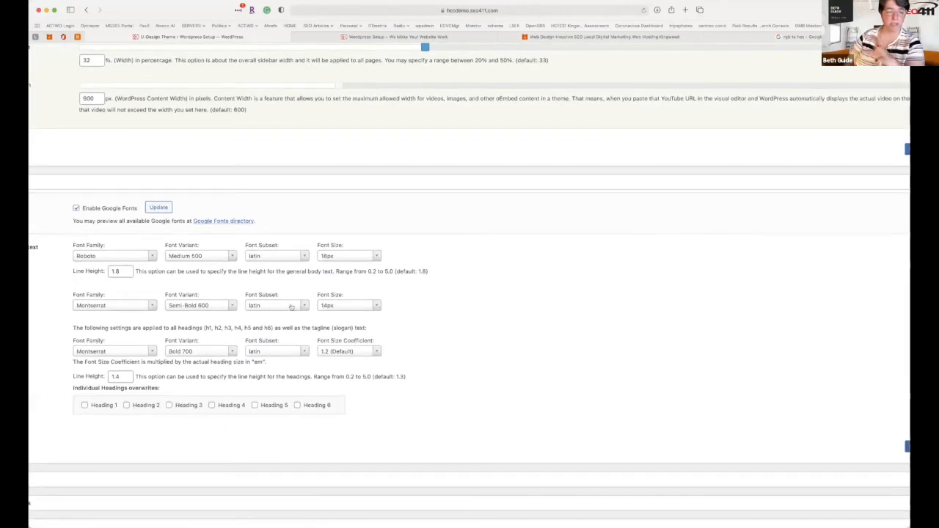
pyautogui.click(217, 256)
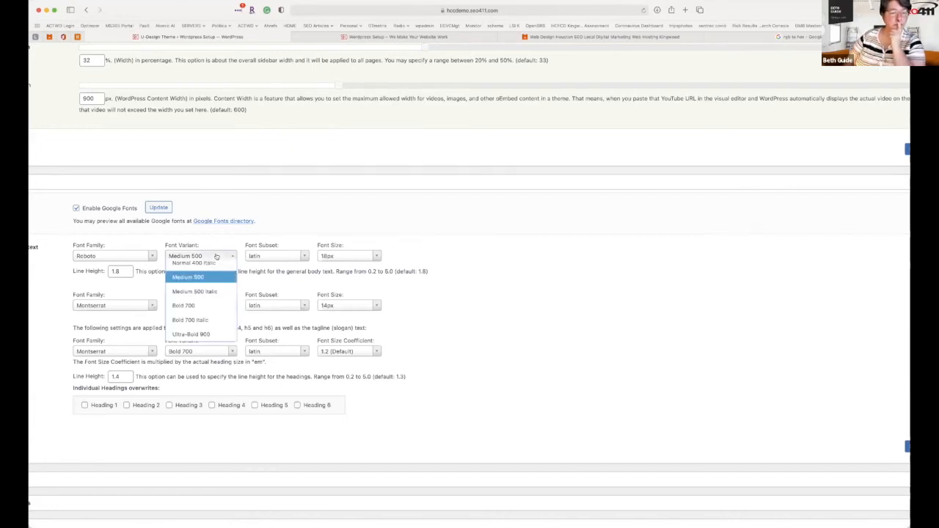
pyautogui.scroll(-1, 207, 296)
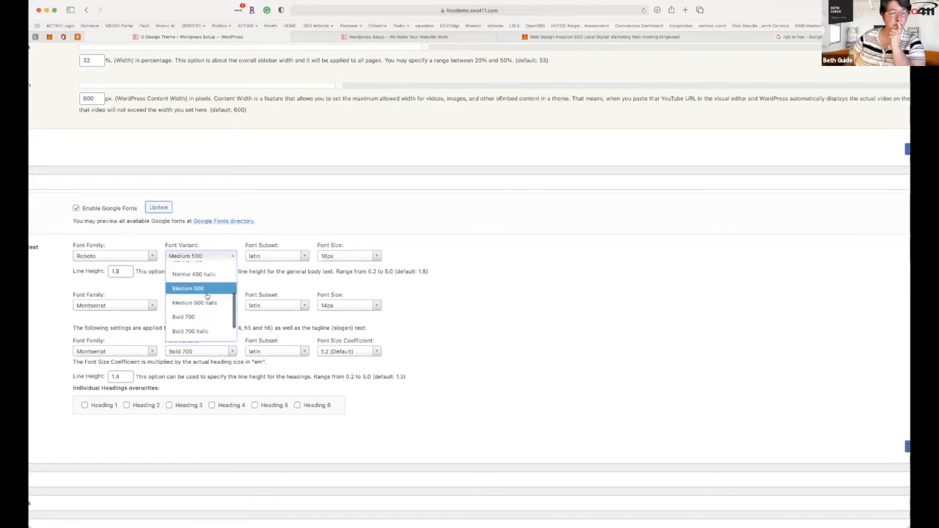
pyautogui.scroll(1, 203, 291)
pyautogui.click(203, 291)
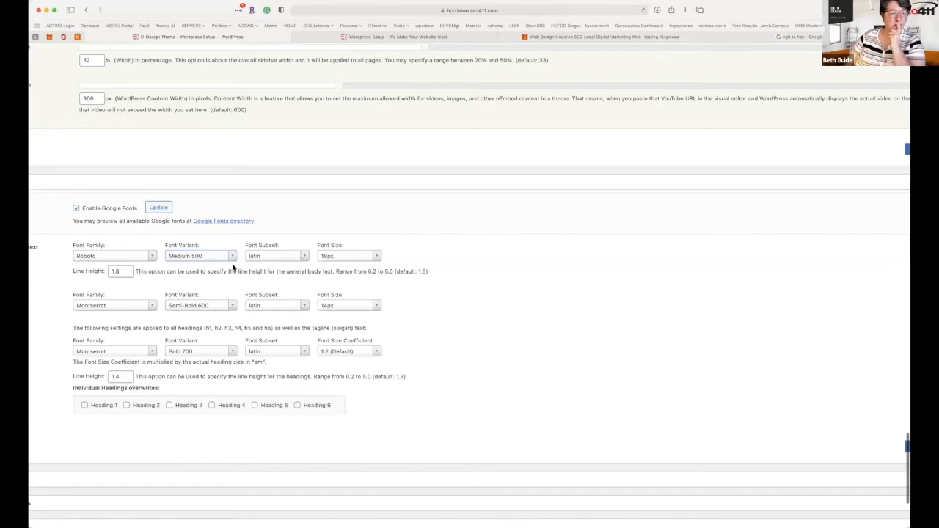
pyautogui.scroll(-3, 234, 269)
pyautogui.scroll(-2, 234, 268)
pyautogui.hscroll(-4, 196, 284)
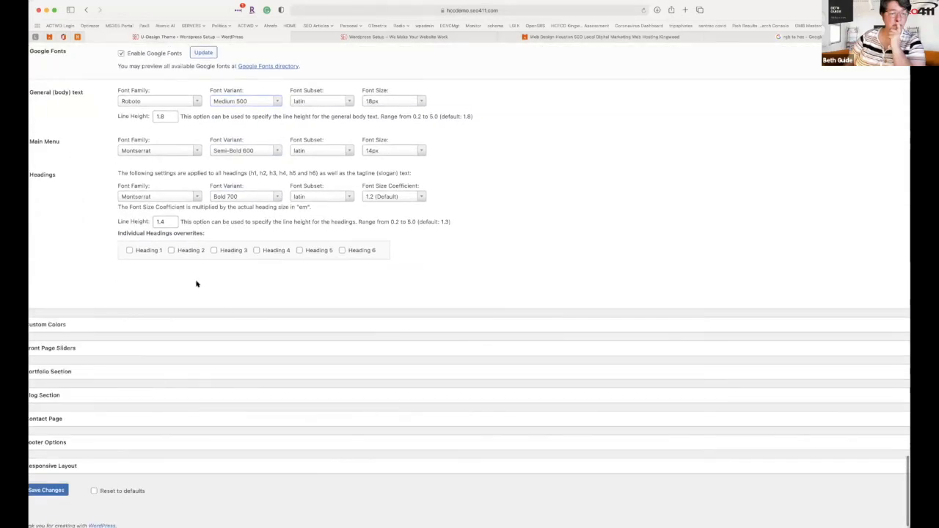
pyautogui.hscroll(2, 196, 283)
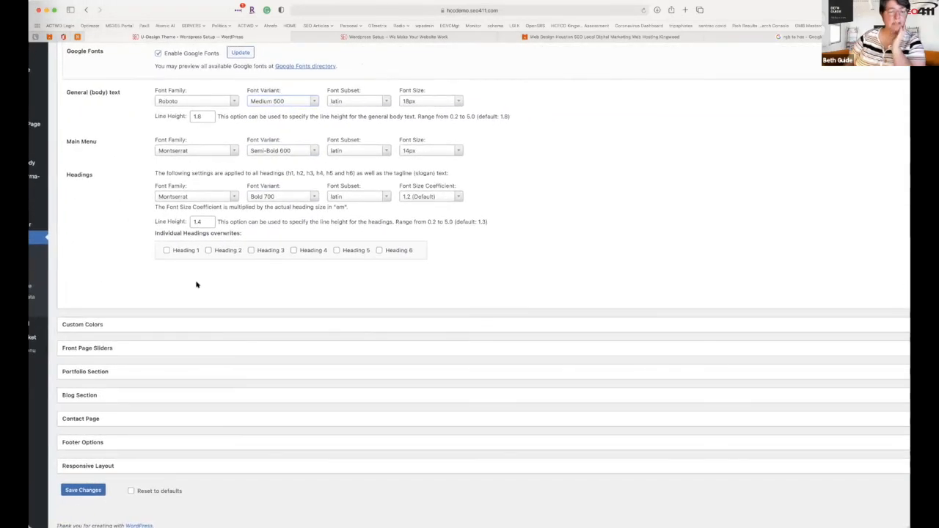
pyautogui.click(167, 251)
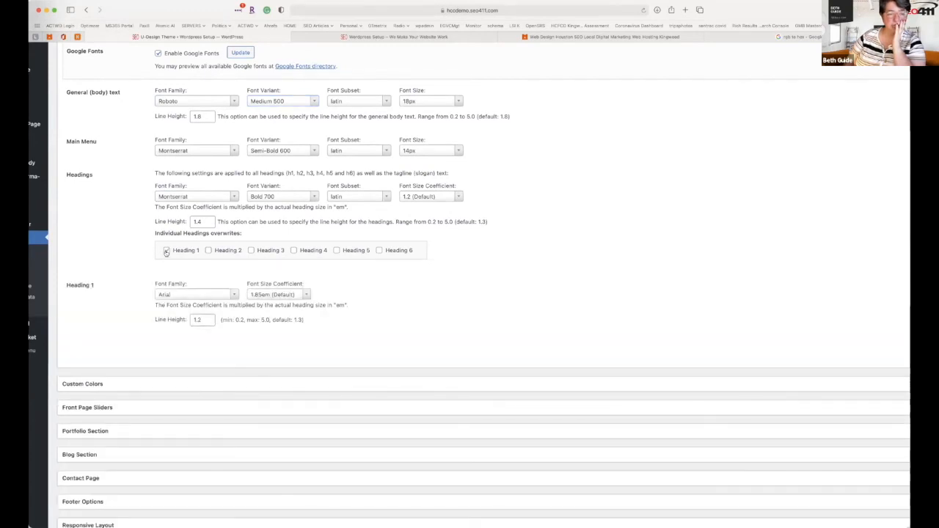
pyautogui.click(167, 251)
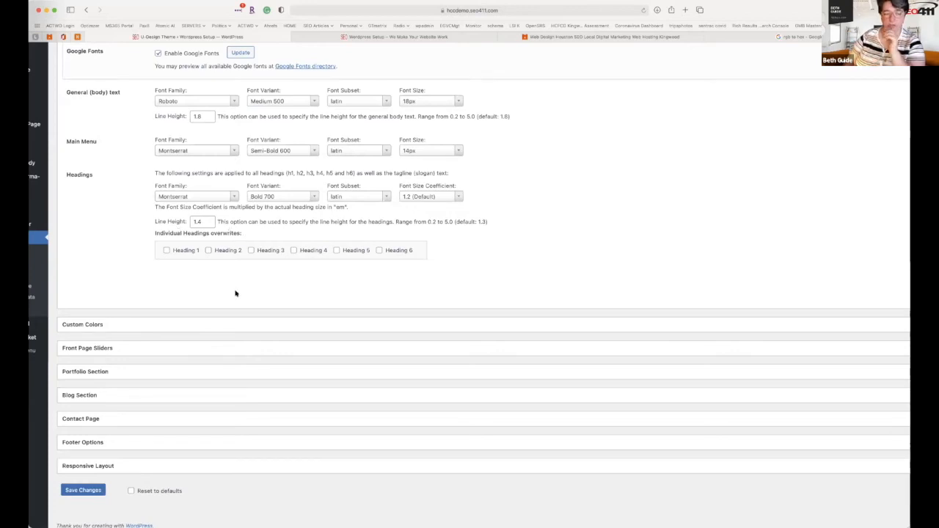
# Expand Custom Colors and set the body text colour to 000000.
pyautogui.click(209, 323)
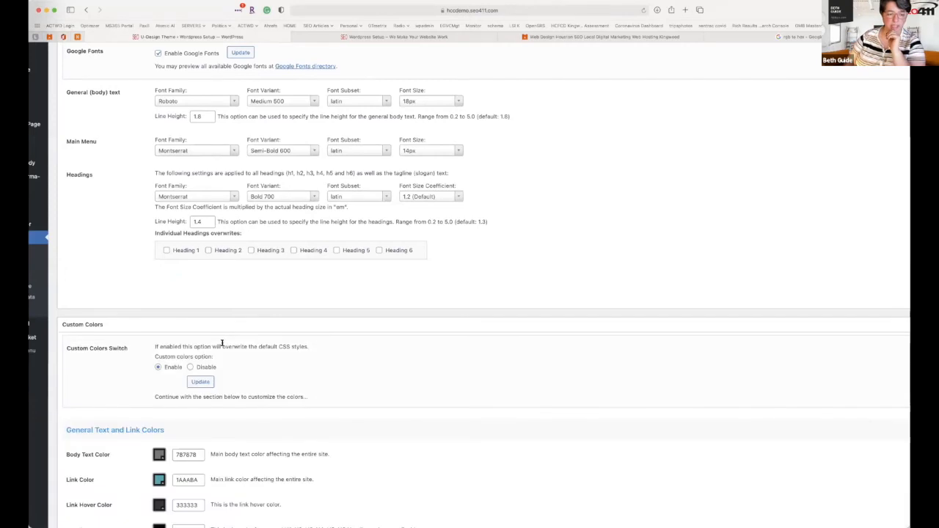
pyautogui.scroll(-2, 226, 364)
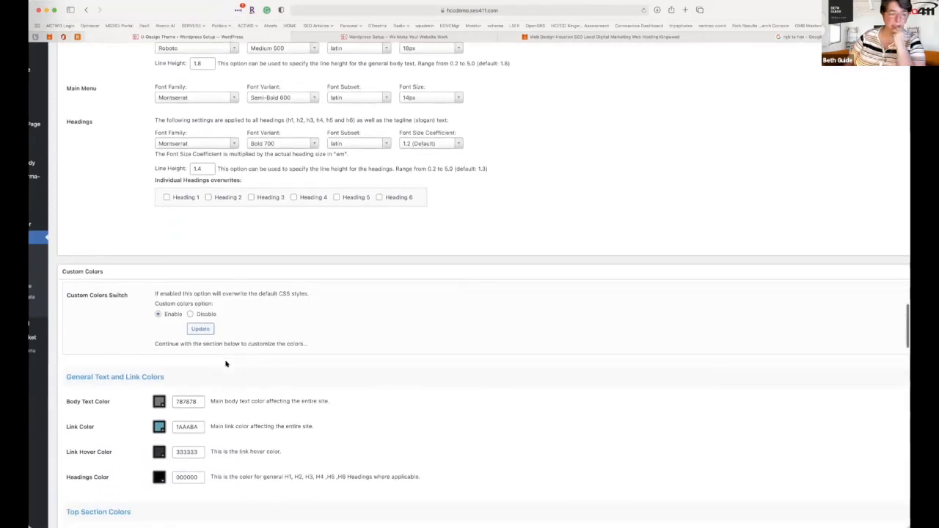
pyautogui.scroll(-4, 226, 364)
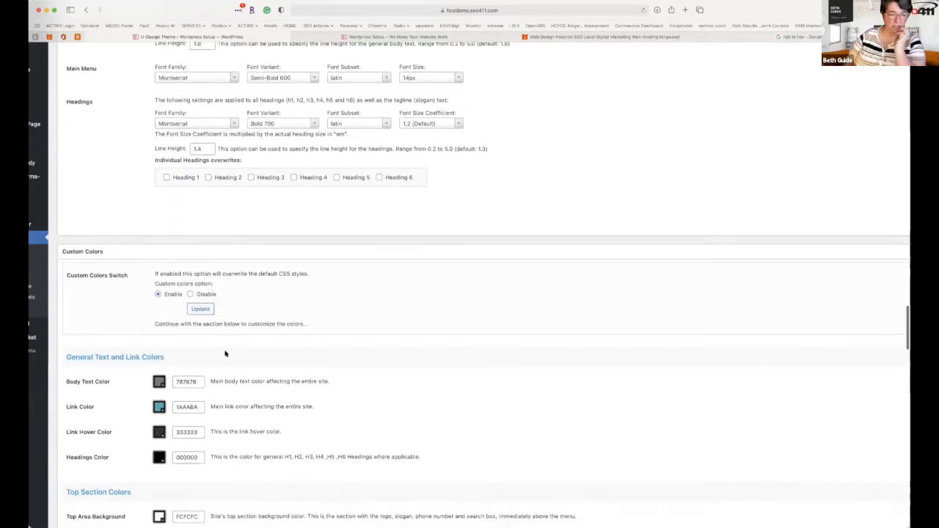
pyautogui.click(160, 292)
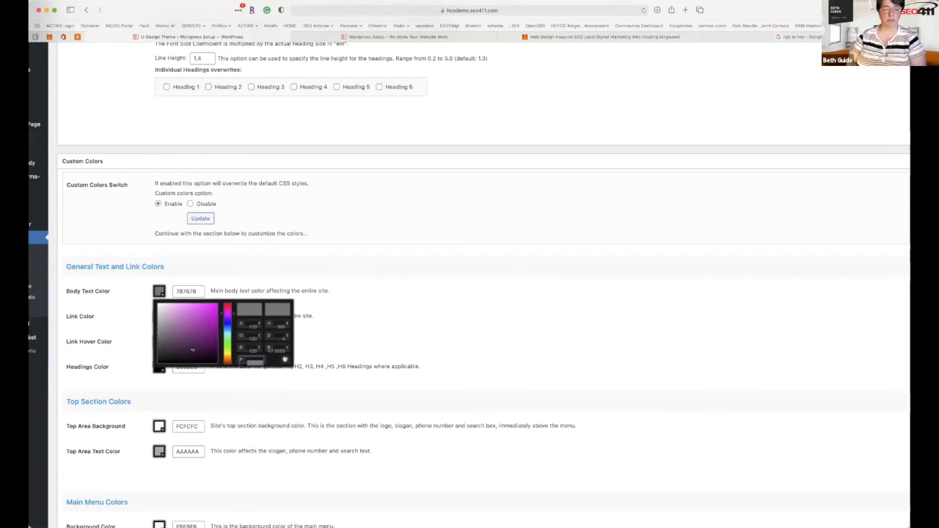
pyautogui.write('000000')
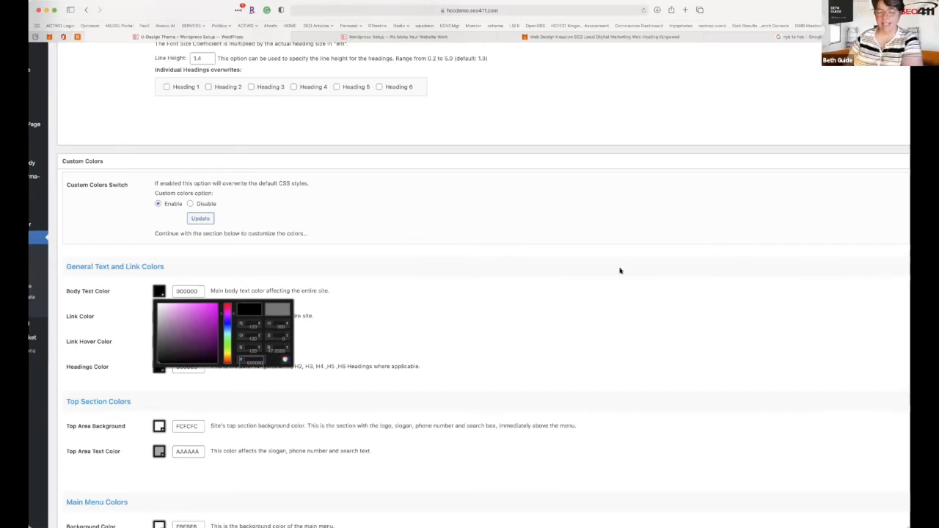
pyautogui.click(469, 315)
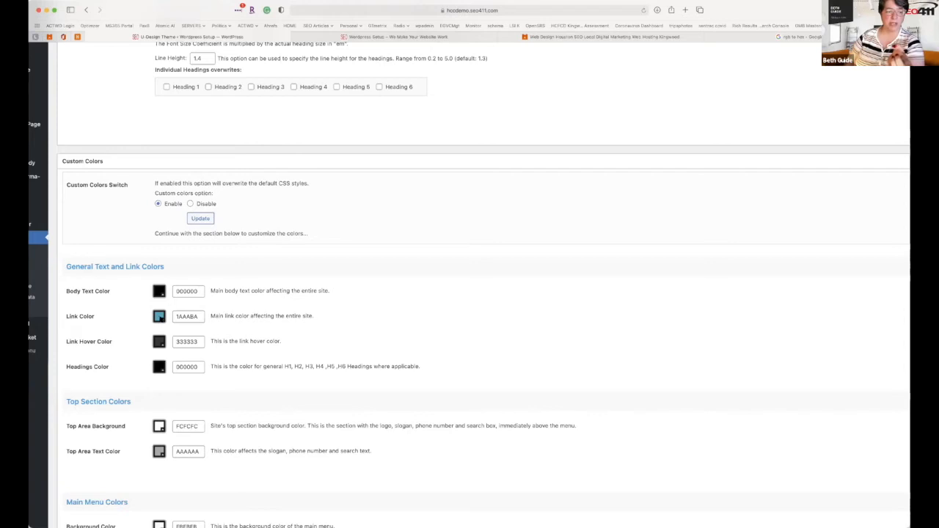
# Set the link colour to red db002c.
pyautogui.click(160, 316)
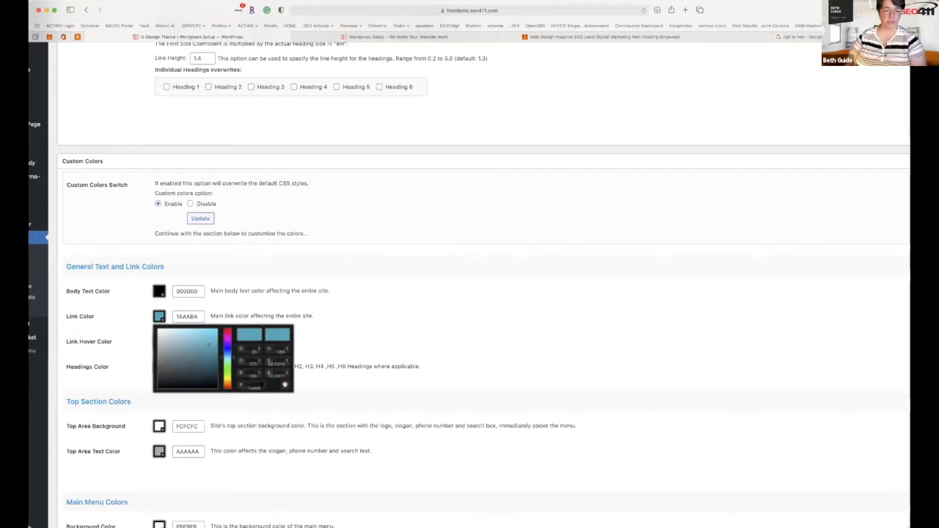
pyautogui.write('db002c')
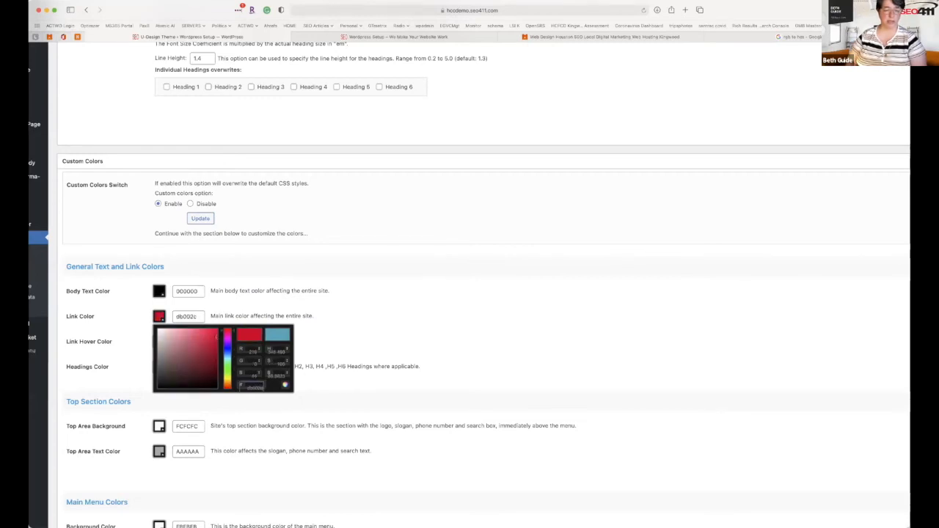
pyautogui.click(392, 317)
pyautogui.scroll(-1, 321, 319)
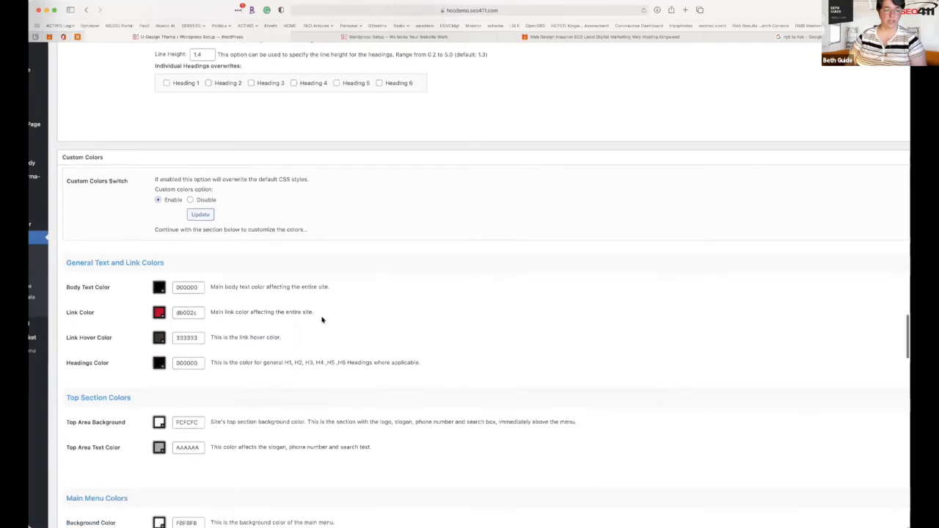
# Scroll past the Bottom and Footer Area Colors down to the Background Images section.
pyautogui.scroll(-3, 211, 397)
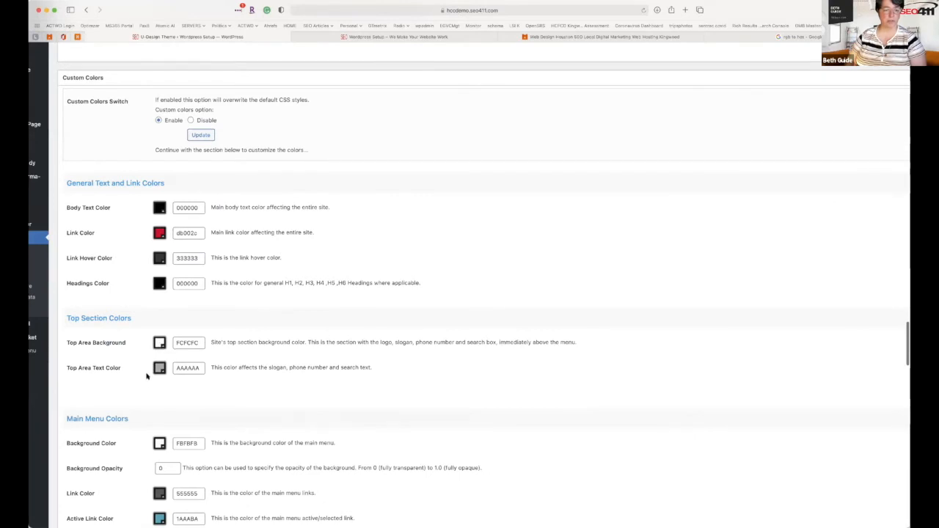
pyautogui.scroll(-2, 147, 376)
pyautogui.scroll(-3, 147, 375)
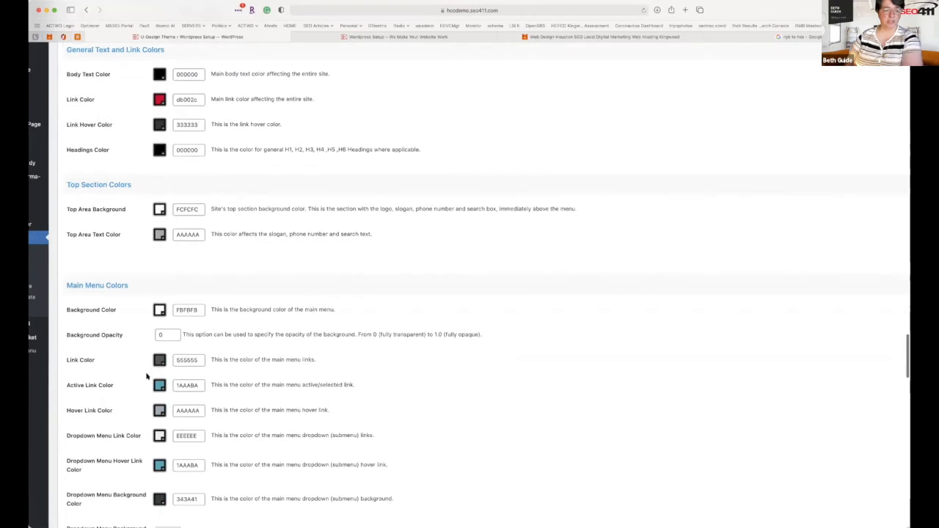
pyautogui.scroll(-8, 147, 376)
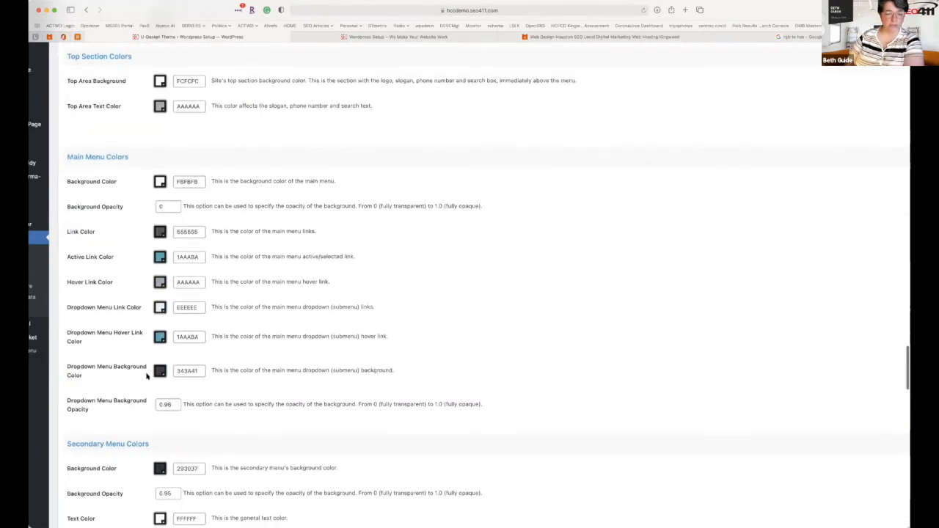
pyautogui.scroll(-4, 147, 375)
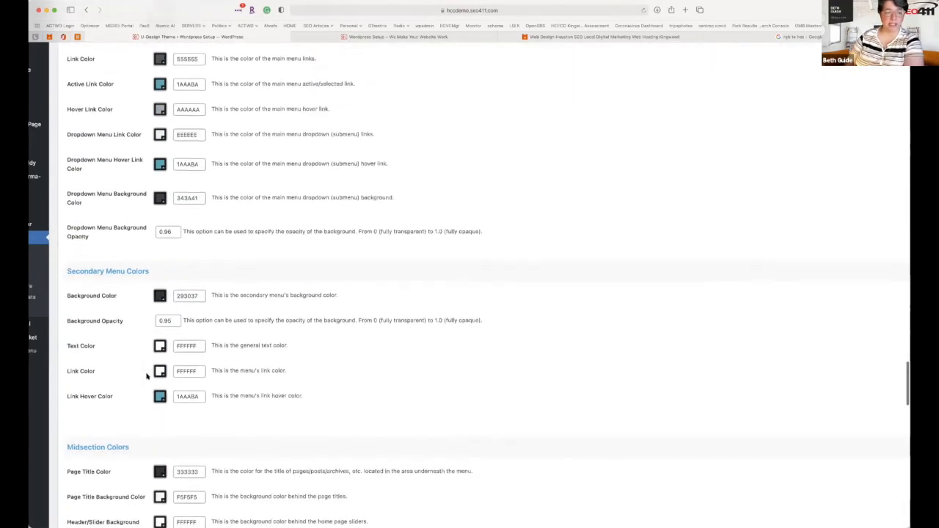
pyautogui.scroll(-2, 147, 376)
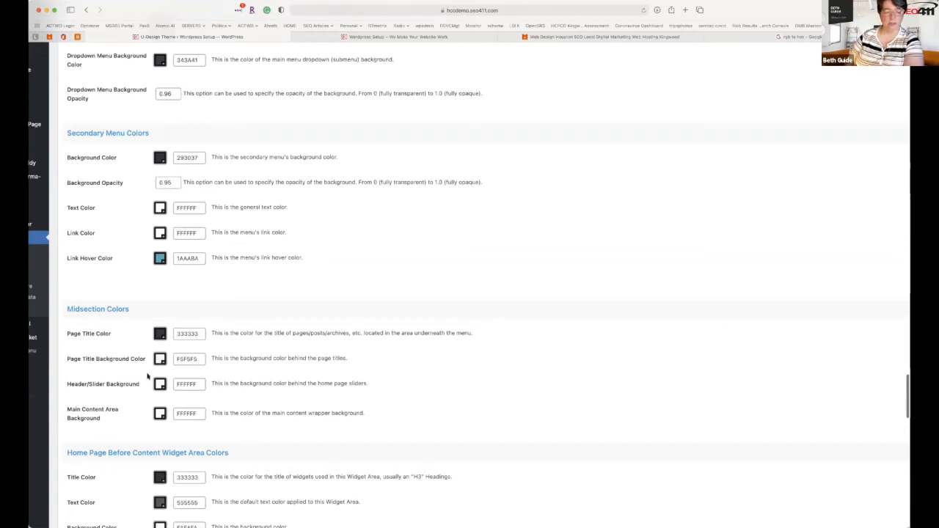
pyautogui.scroll(-5, 147, 376)
pyautogui.scroll(-5, 147, 377)
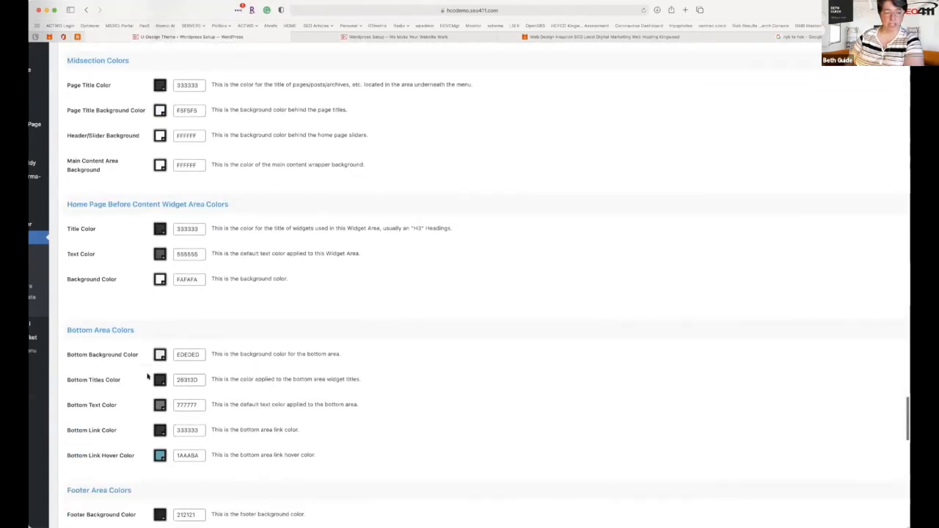
pyautogui.scroll(-5, 148, 376)
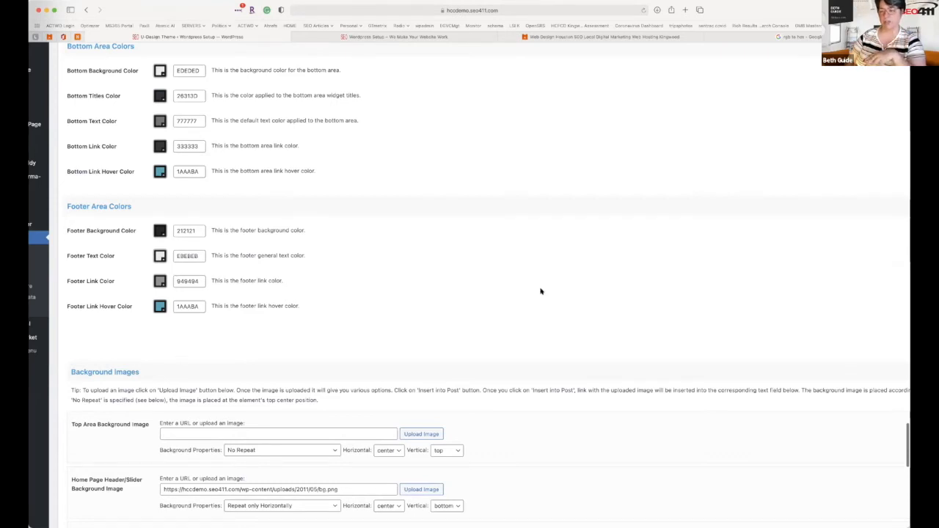
pyautogui.hscroll(4, 606, 313)
# Save the colour settings and reload the live home page.
pyautogui.click(875, 339)
pyautogui.click(400, 37)
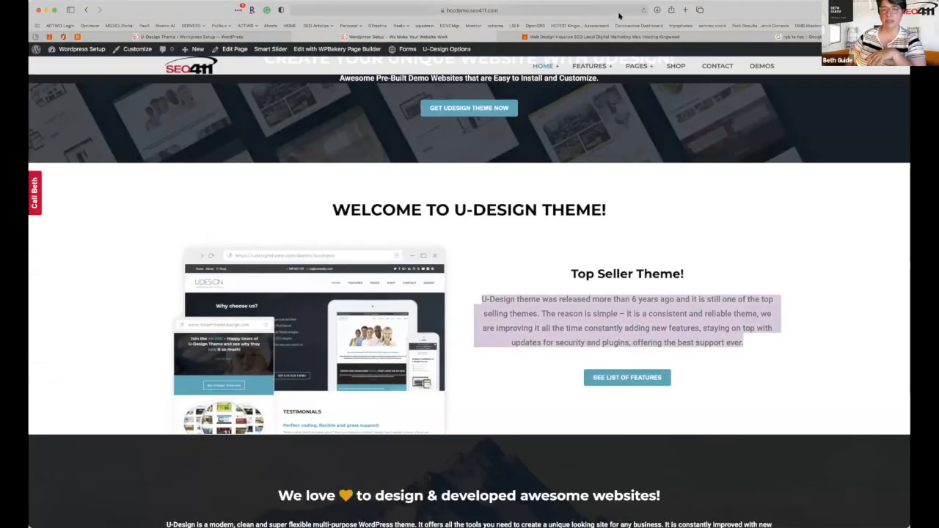
pyautogui.click(642, 11)
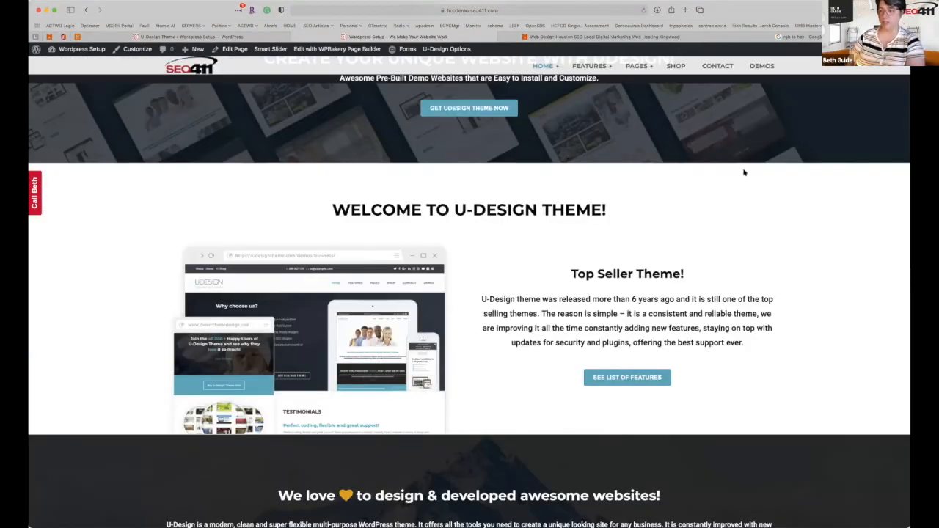
# Review the Top Seller paragraph and home page sections, then go back to the colour settings.
pyautogui.moveTo(540, 297); pyautogui.dragTo(752, 339)
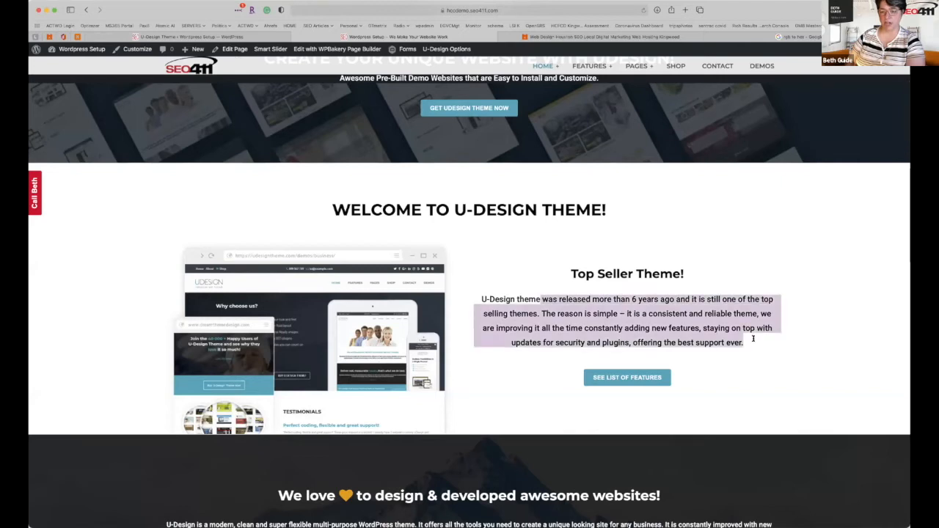
pyautogui.click(631, 309)
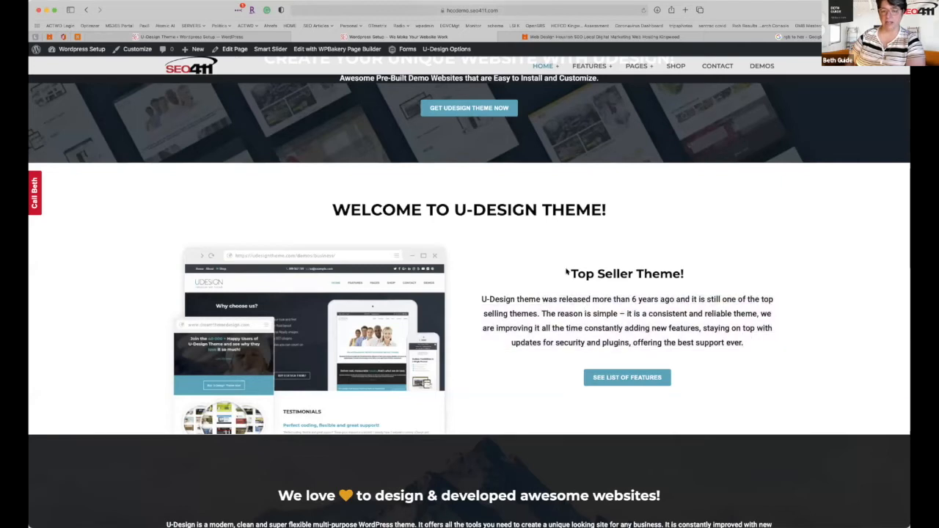
pyautogui.scroll(4, 566, 273)
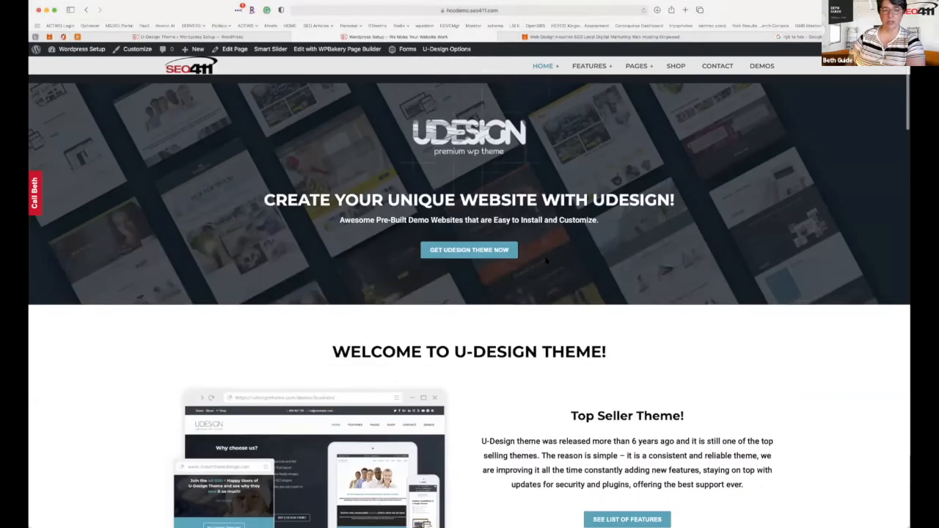
pyautogui.scroll(2, 547, 261)
pyautogui.moveTo(551, 121)
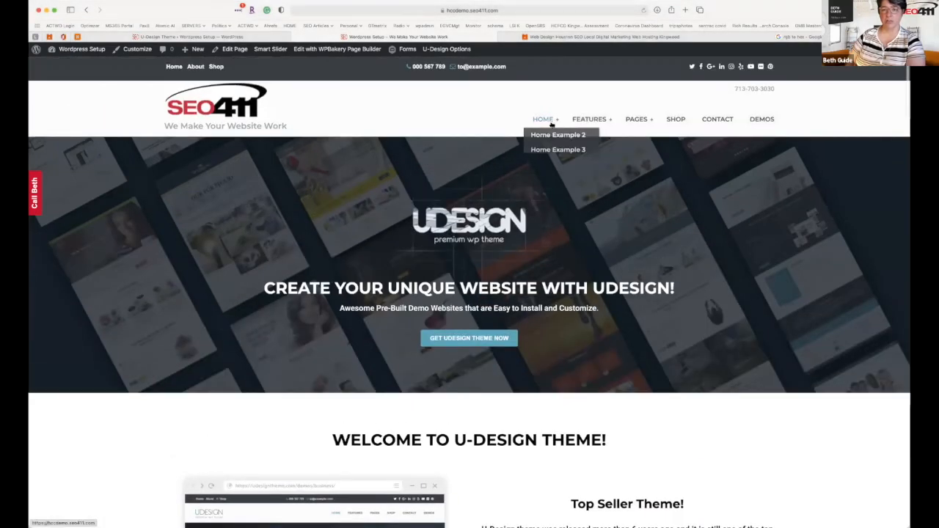
pyautogui.scroll(-10, 587, 310)
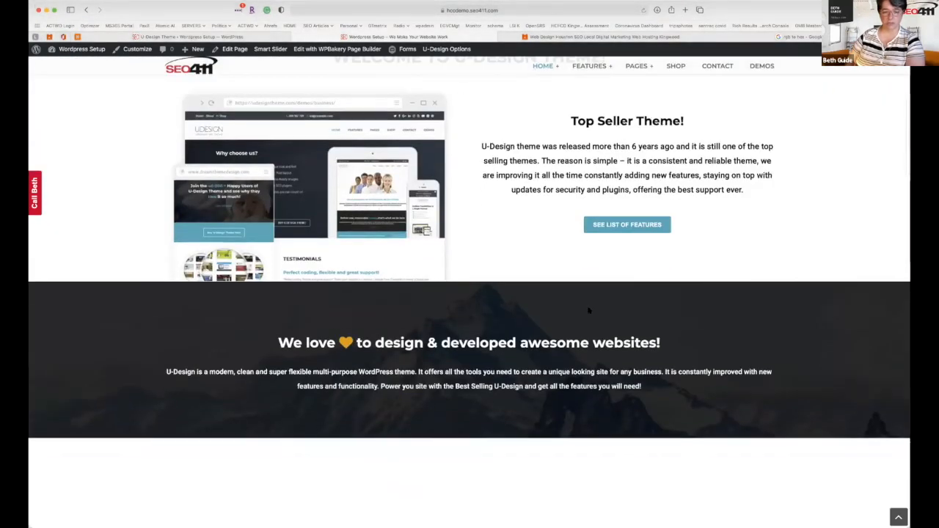
pyautogui.scroll(-5, 589, 310)
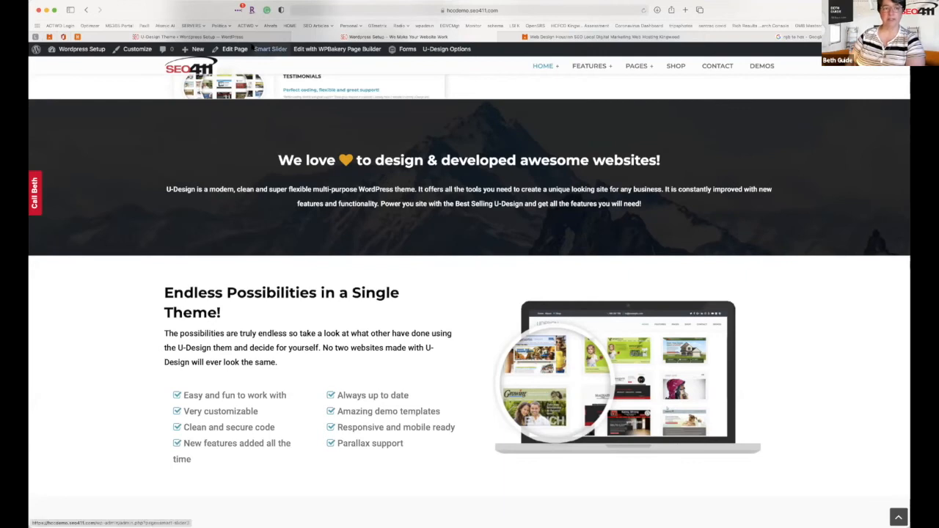
pyautogui.click(256, 38)
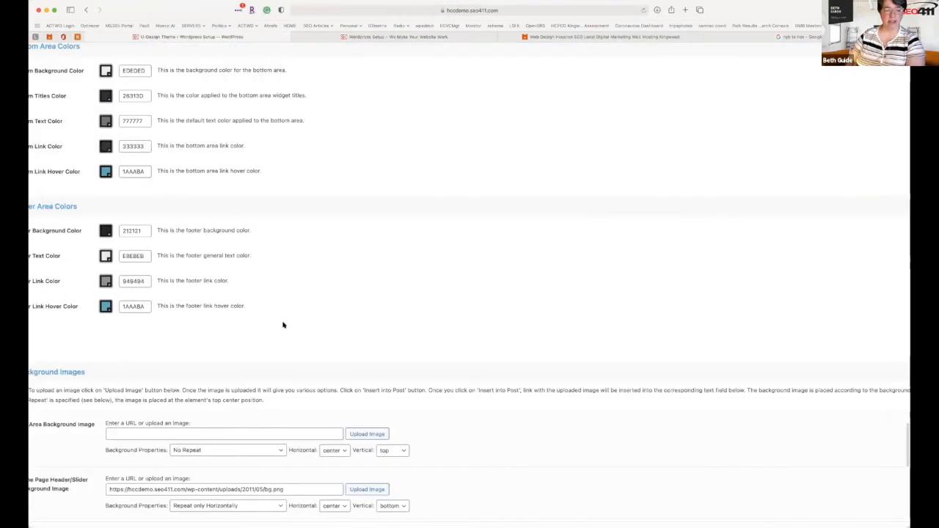
# Change the body text variant from Medium 500 to Normal 400 and save it.
pyautogui.scroll(10, 283, 325)
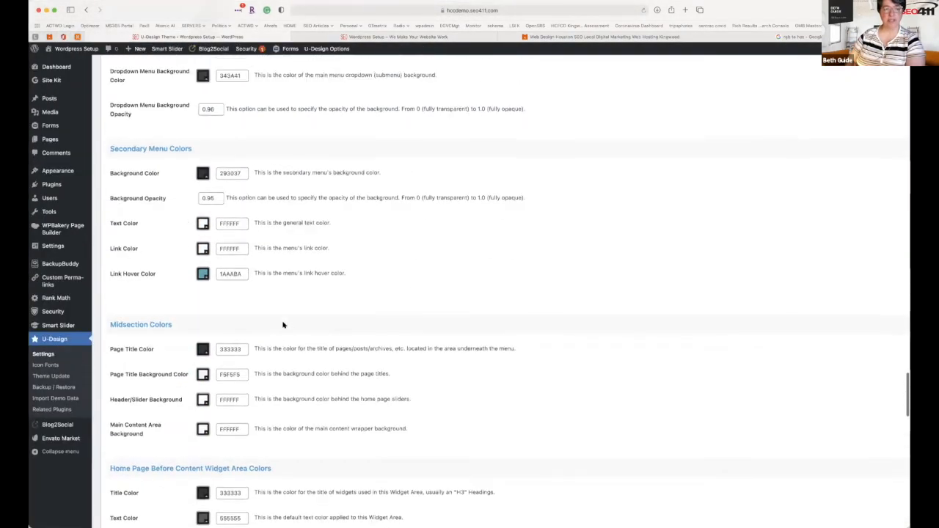
pyautogui.scroll(15, 284, 325)
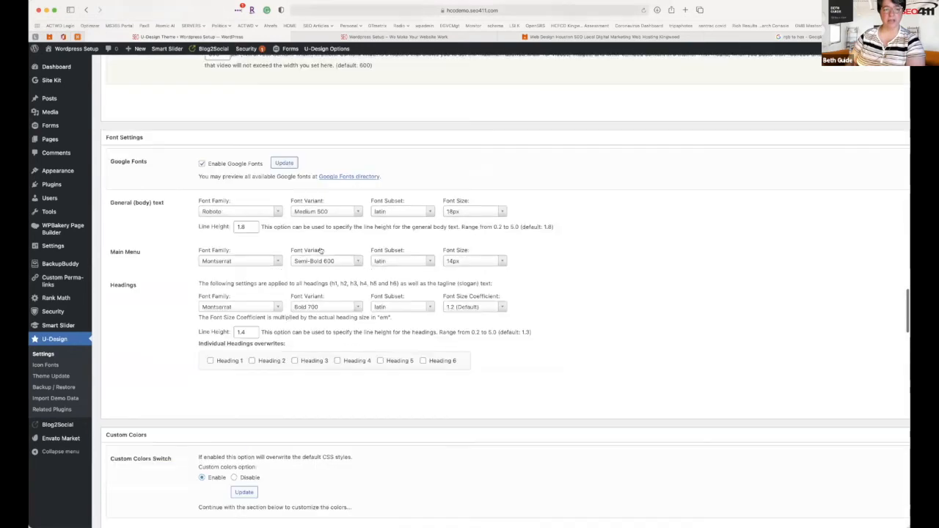
pyautogui.click(327, 214)
pyautogui.scroll(3, 319, 233)
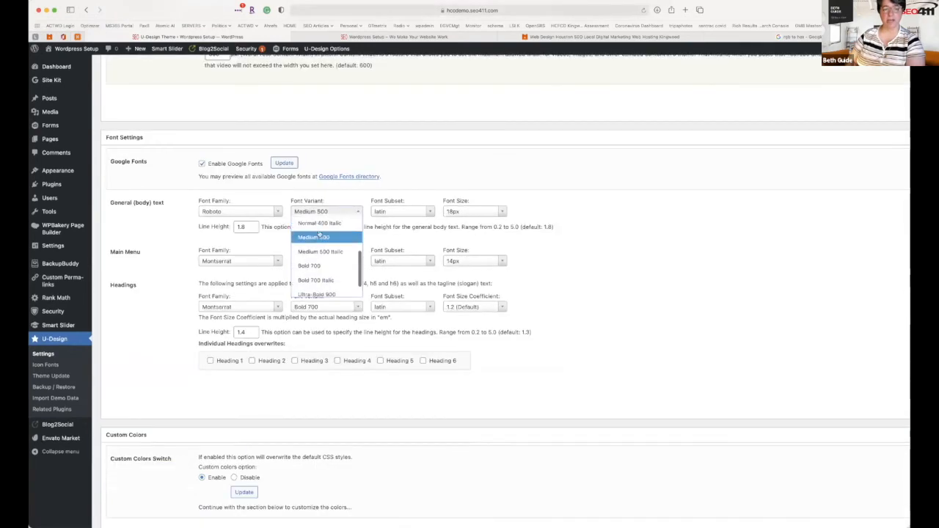
pyautogui.click(316, 231)
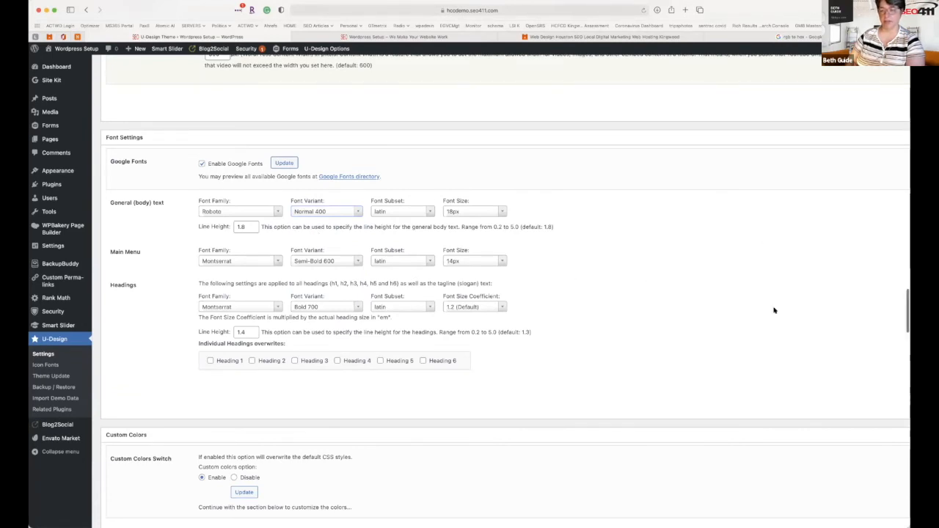
pyautogui.hscroll(5, 775, 311)
pyautogui.click(861, 402)
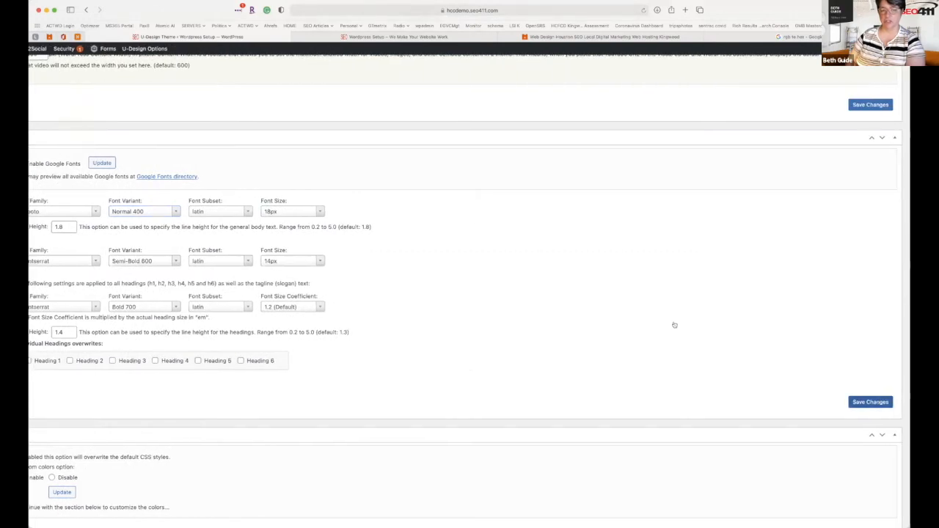
pyautogui.click(401, 37)
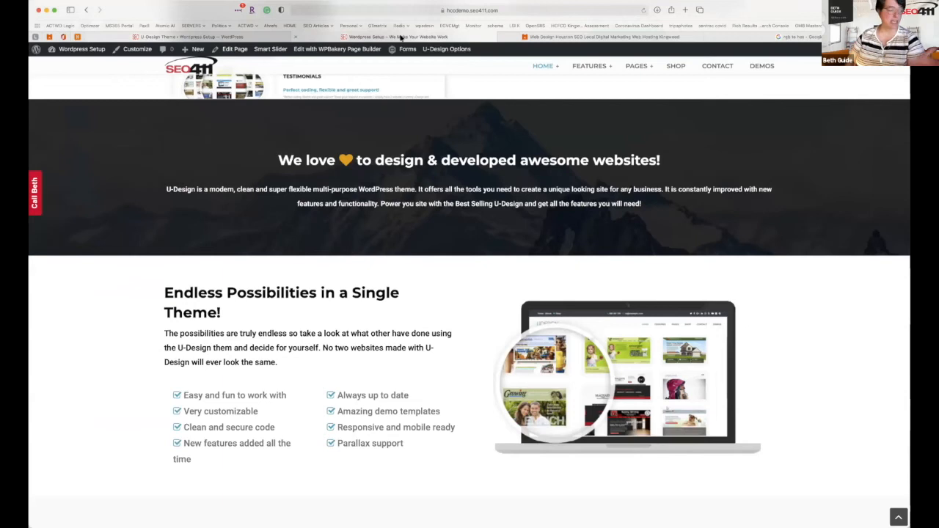
# Reload the home page to review the Normal 400 body text, then return to U-Design Options.
pyautogui.click(641, 11)
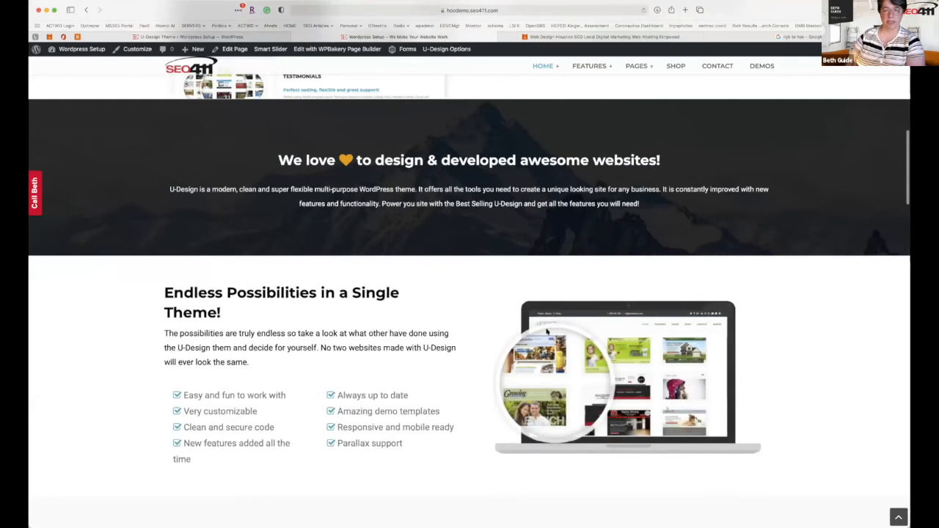
pyautogui.scroll(-5, 546, 332)
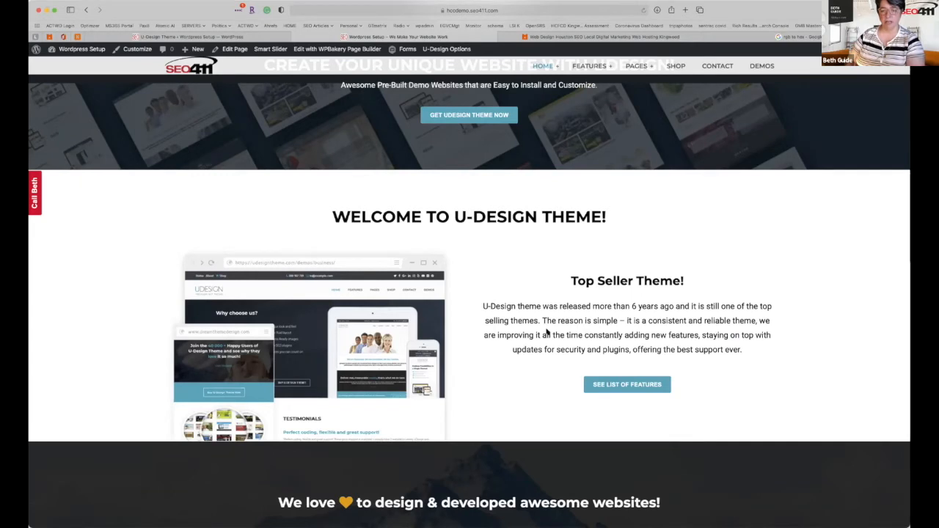
pyautogui.click(232, 37)
pyautogui.scroll(-10, 287, 283)
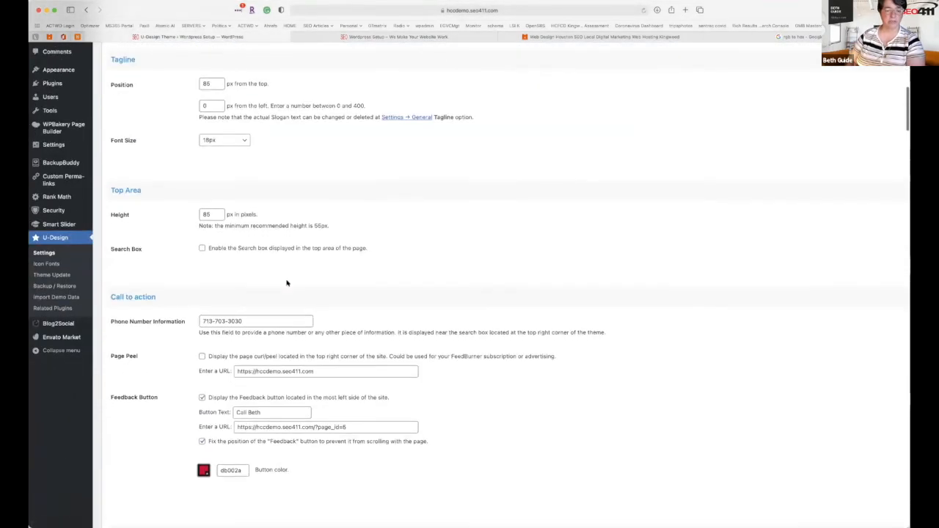
pyautogui.scroll(-15, 287, 282)
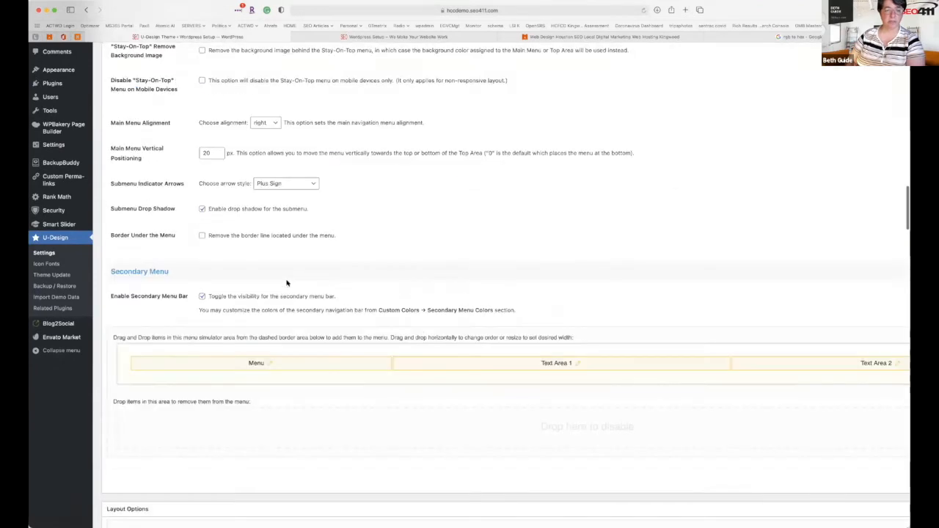
# Choose the starry blog-im-846.jpg from the media library as the top area background.
pyautogui.scroll(-15, 287, 283)
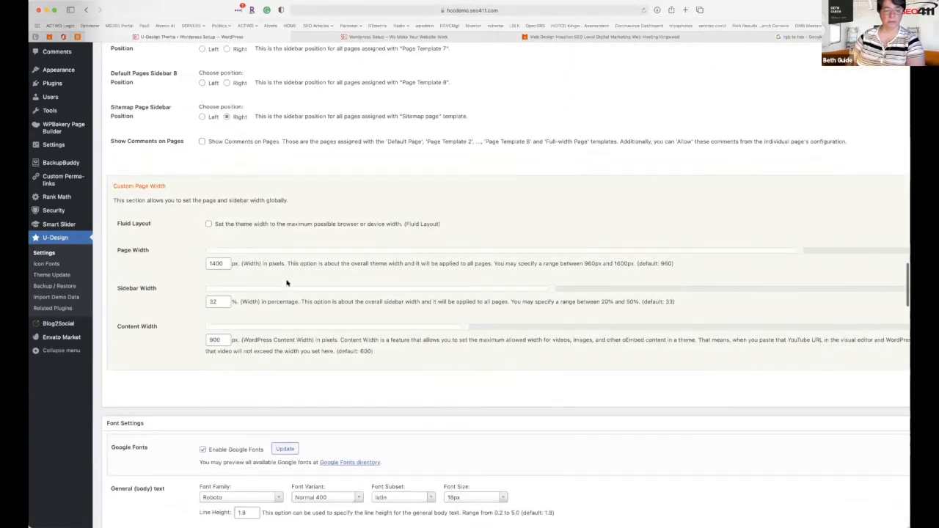
pyautogui.scroll(-15, 287, 281)
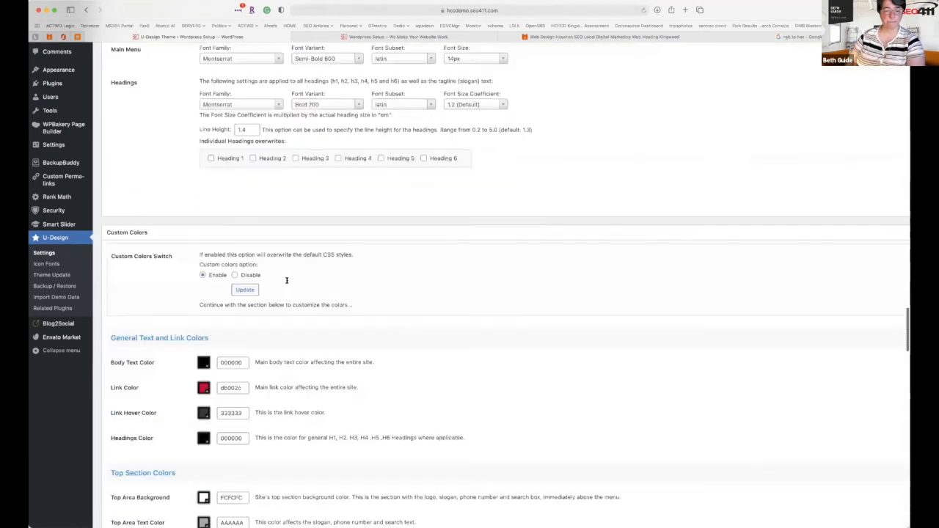
pyautogui.scroll(-10, 287, 280)
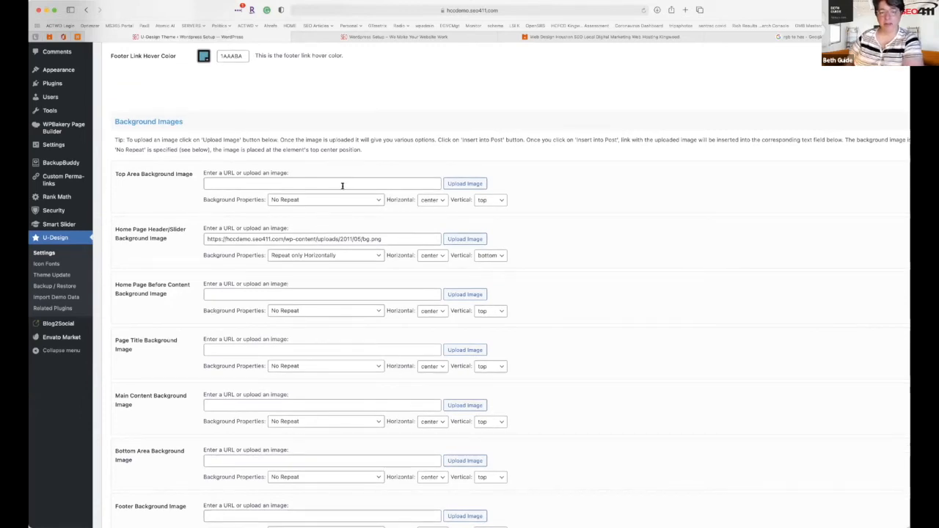
pyautogui.click(462, 184)
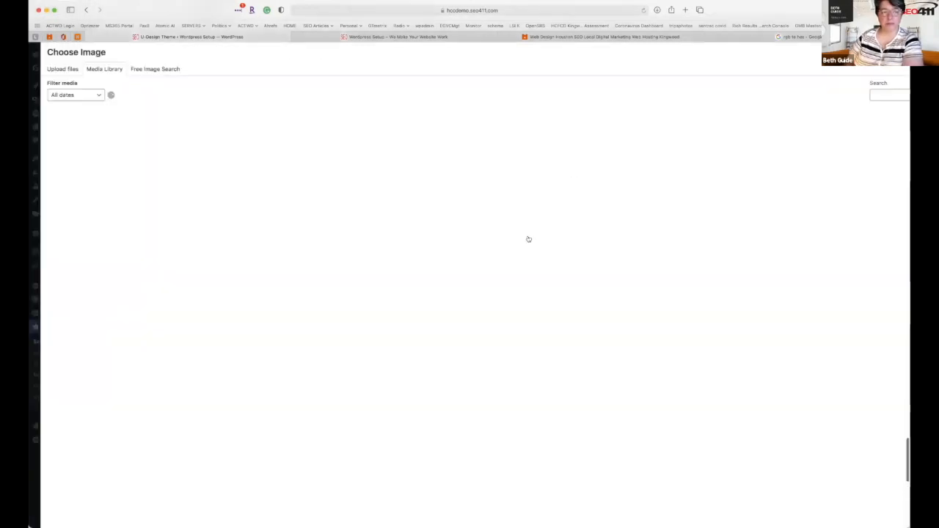
pyautogui.click(312, 241)
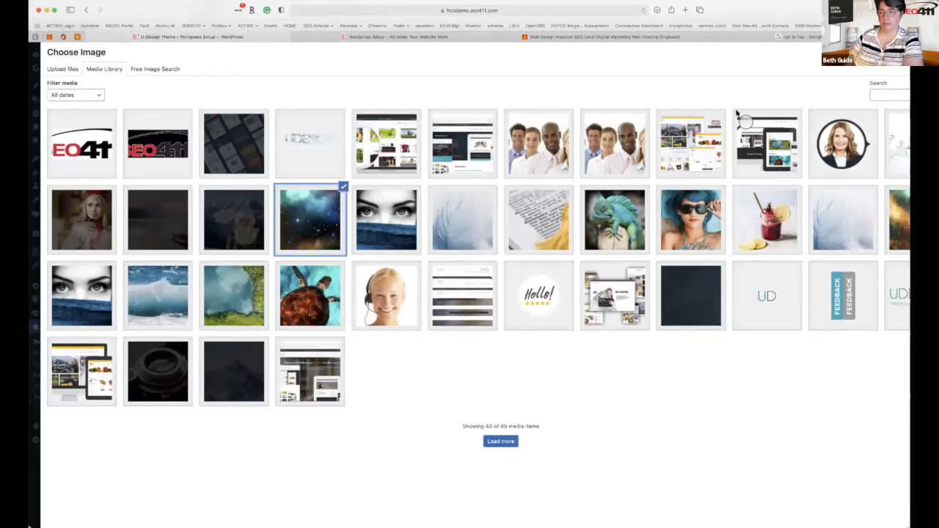
pyautogui.hscroll(5, 737, 114)
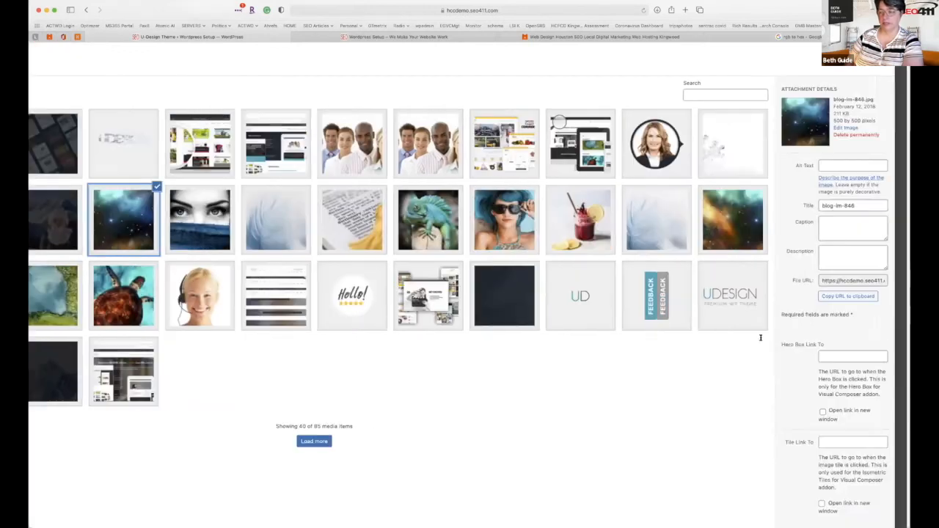
pyautogui.scroll(-3, 827, 353)
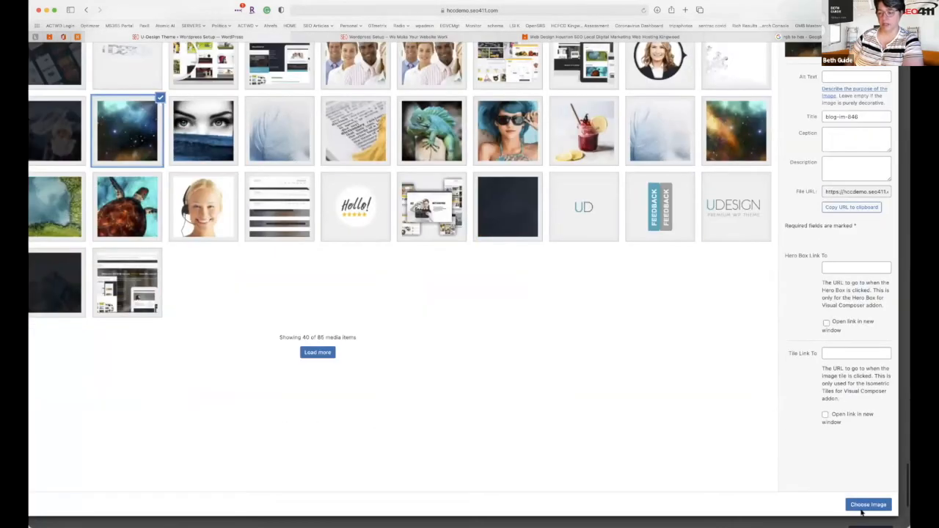
pyautogui.click(873, 503)
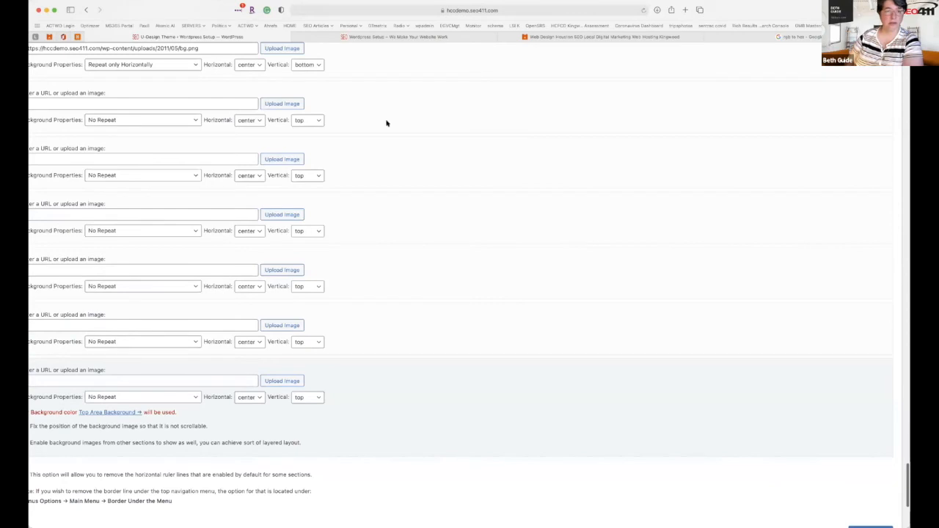
pyautogui.click(387, 37)
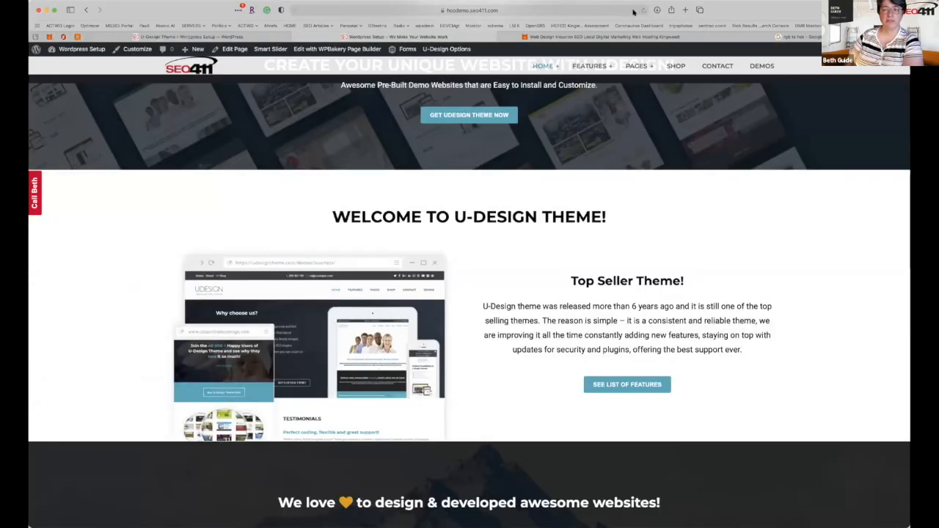
# Save the blog-im-846.jpg top area background setting.
pyautogui.scroll(5, 593, 155)
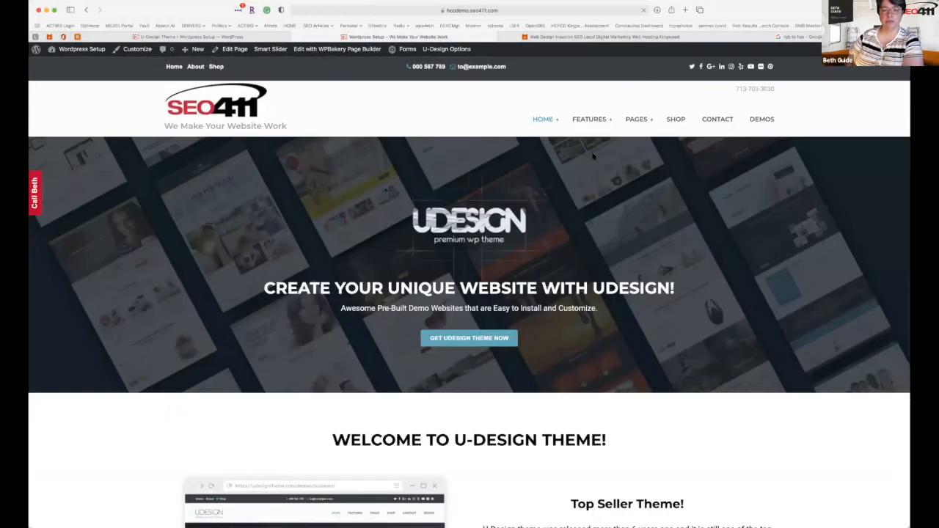
pyautogui.scroll(3, 594, 155)
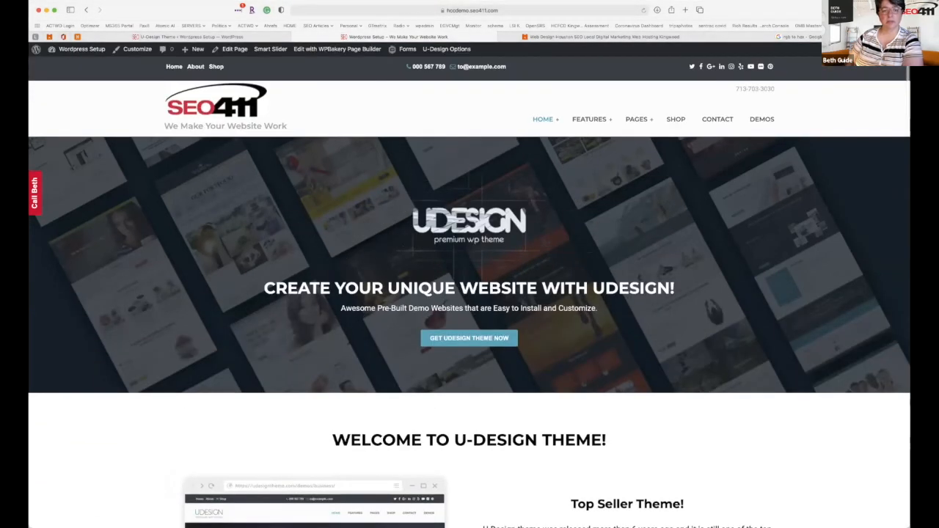
pyautogui.scroll(-5, 380, 106)
pyautogui.scroll(5, 380, 106)
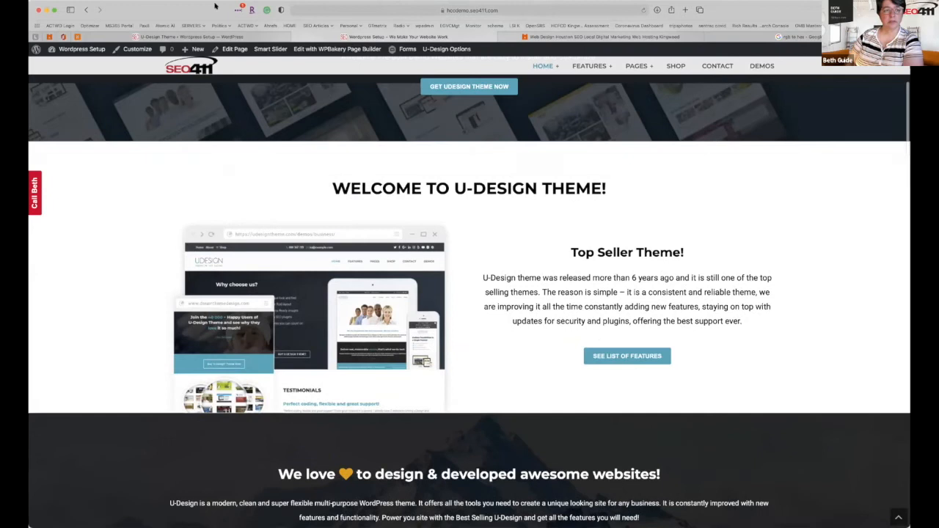
pyautogui.hotkey('ctrl', 'shift', 'Tab')
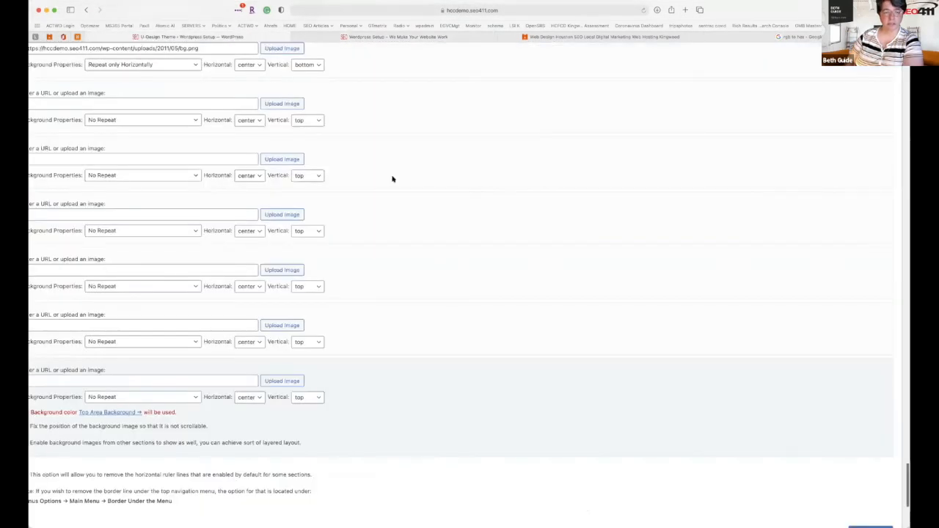
pyautogui.scroll(4, 393, 179)
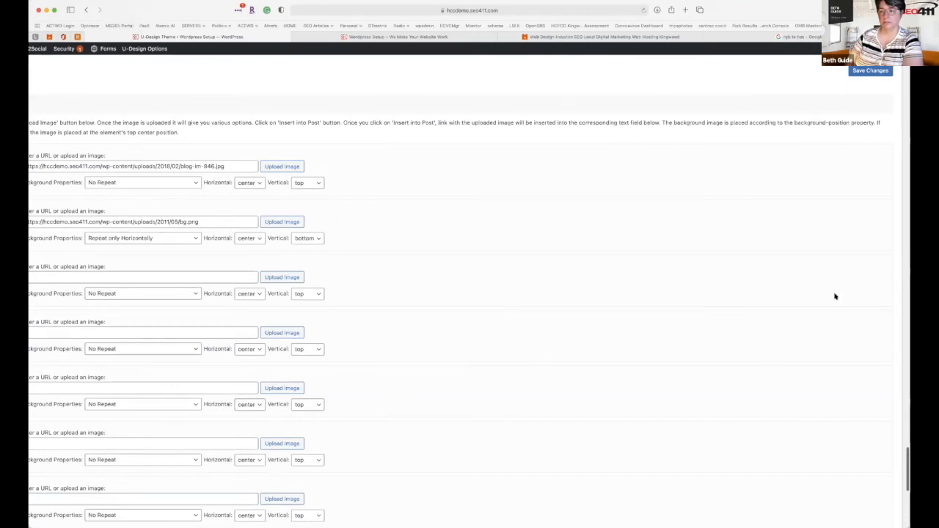
pyautogui.click(871, 71)
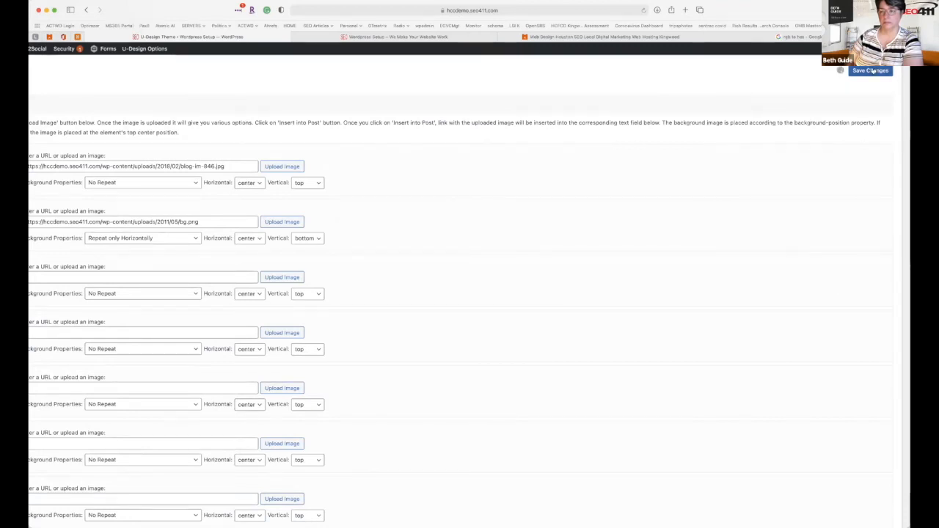
# Reload the homepage to see the starry header, then go back to the background settings.
pyautogui.click(434, 39)
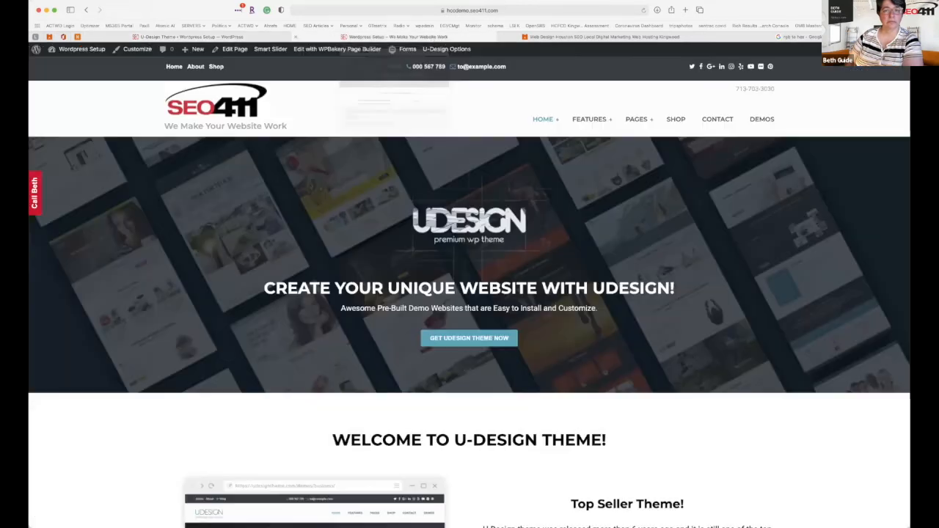
pyautogui.click(642, 10)
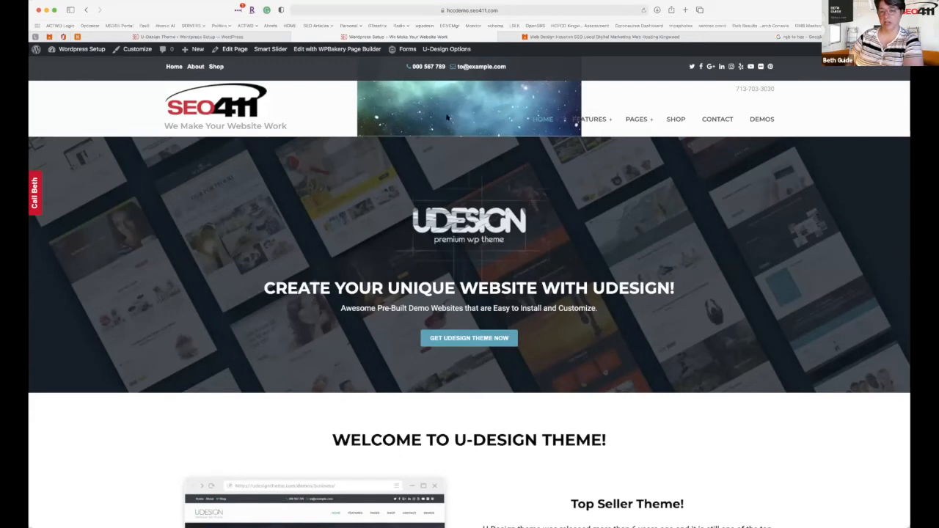
pyautogui.click(272, 37)
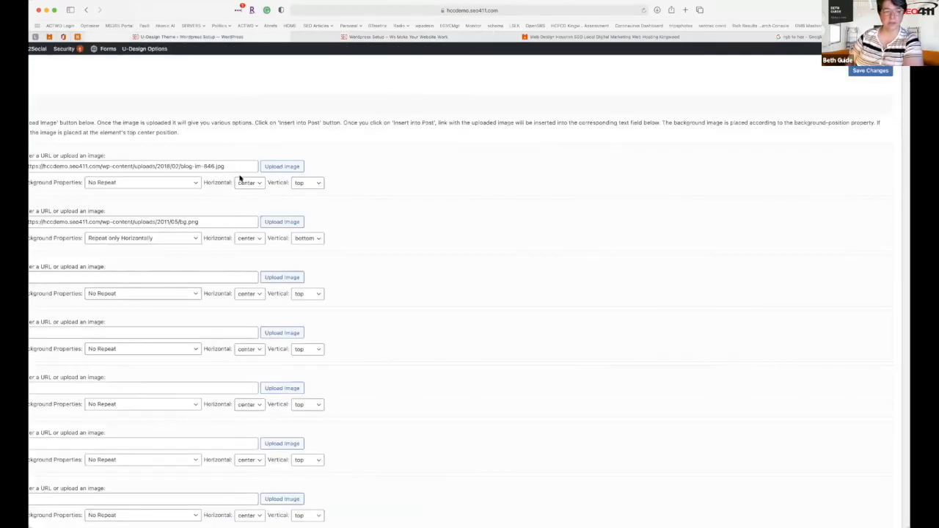
# Set the top area background to Repeat only Horizontally and check the tiled header live.
pyautogui.click(191, 183)
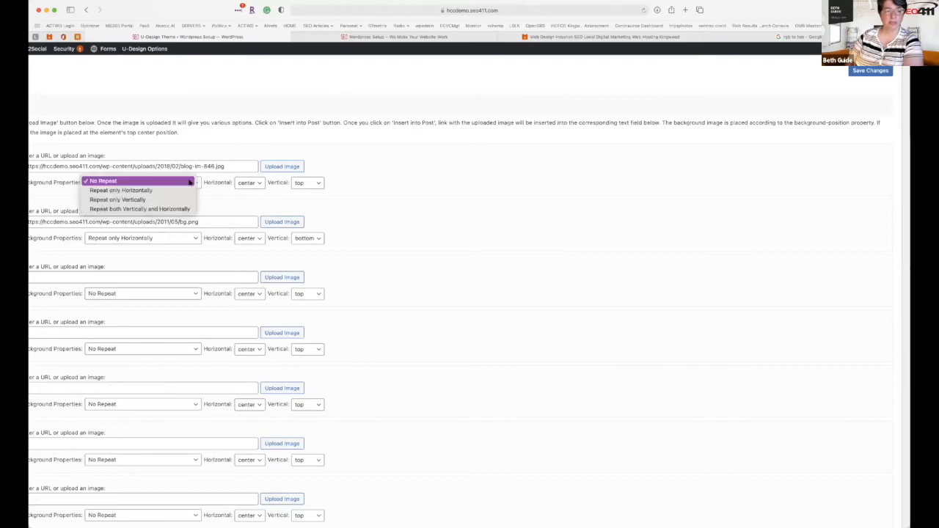
pyautogui.click(146, 190)
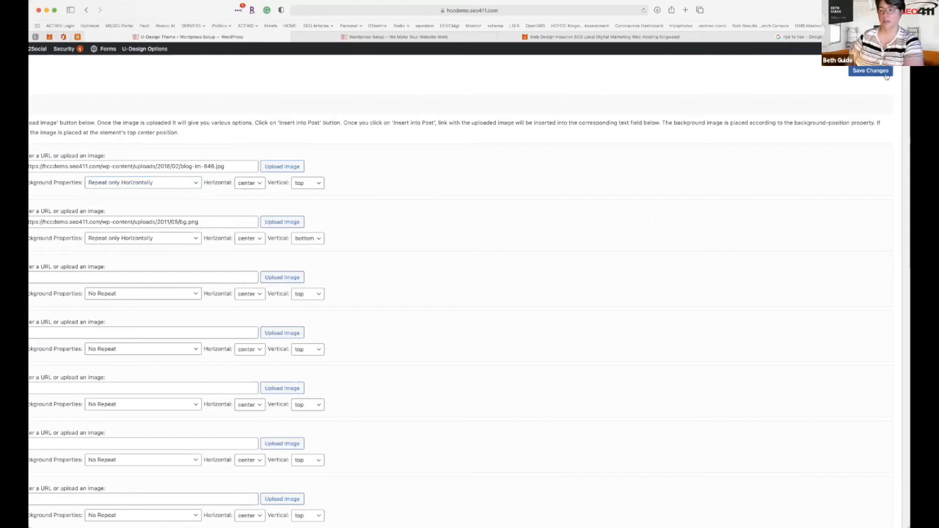
pyautogui.click(446, 38)
pyautogui.click(643, 11)
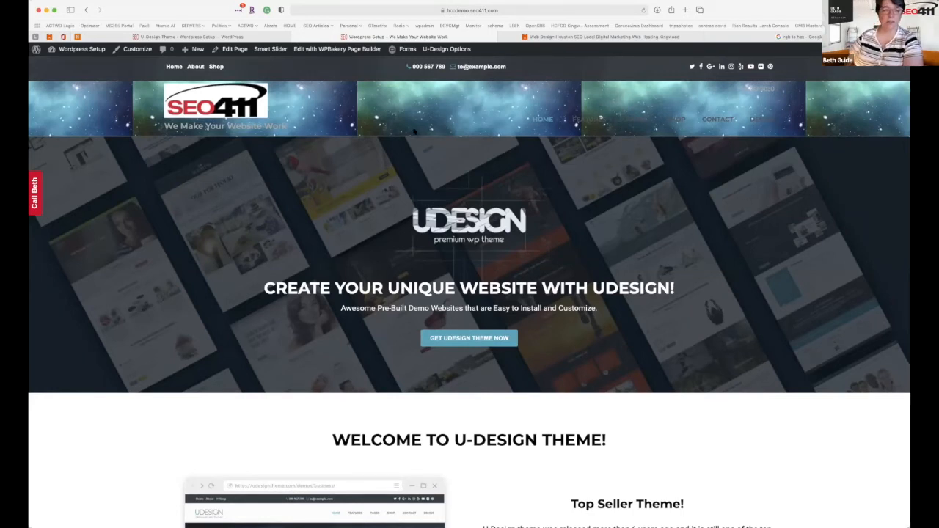
pyautogui.click(147, 37)
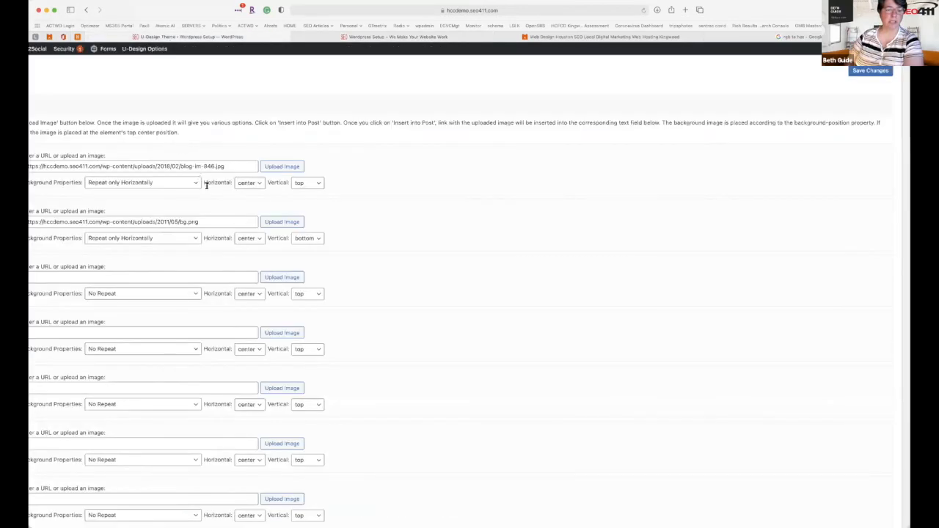
pyautogui.hscroll(-5, 213, 198)
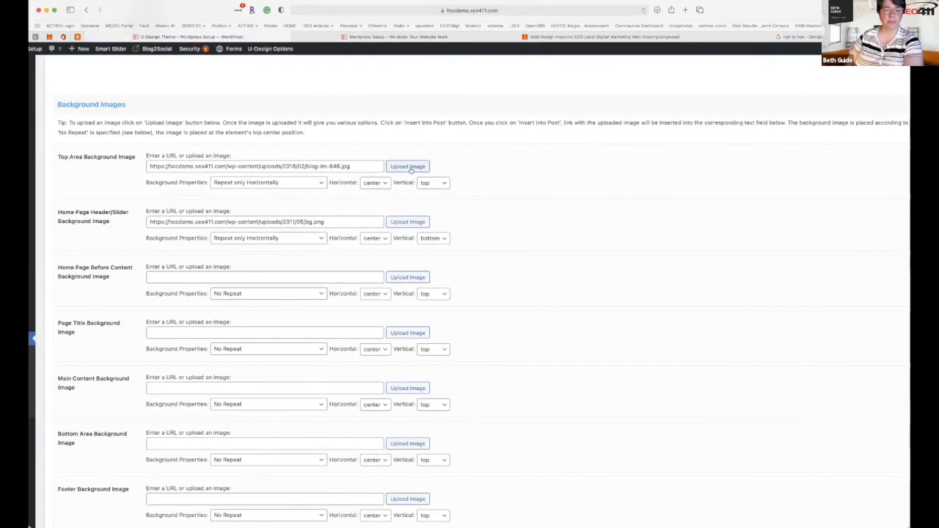
pyautogui.click(375, 166)
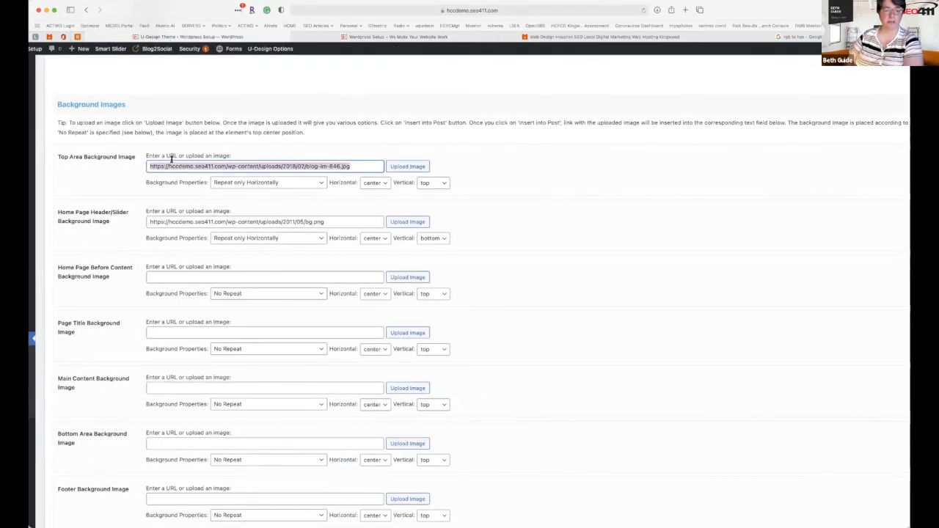
pyautogui.click(277, 182)
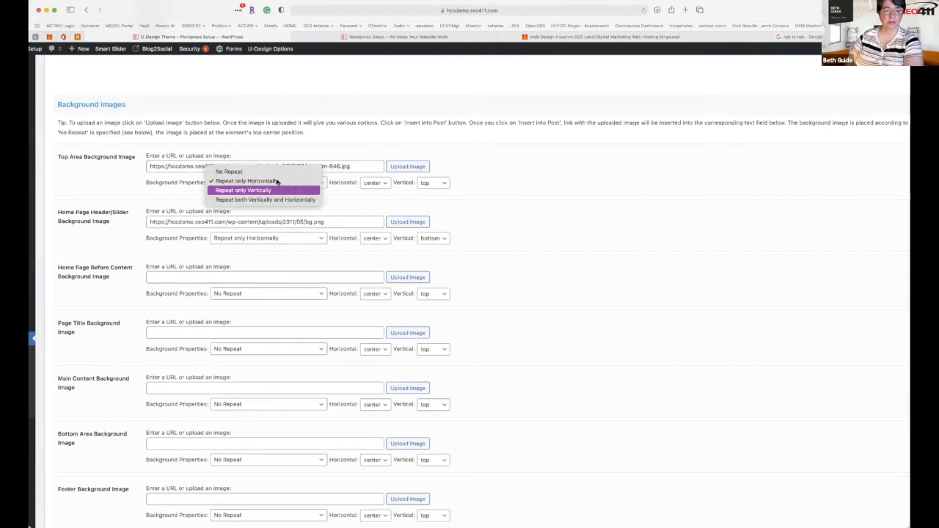
pyautogui.click(351, 167)
pyautogui.moveTo(351, 166); pyautogui.dragTo(140, 165)
pyautogui.press('BackSpace')
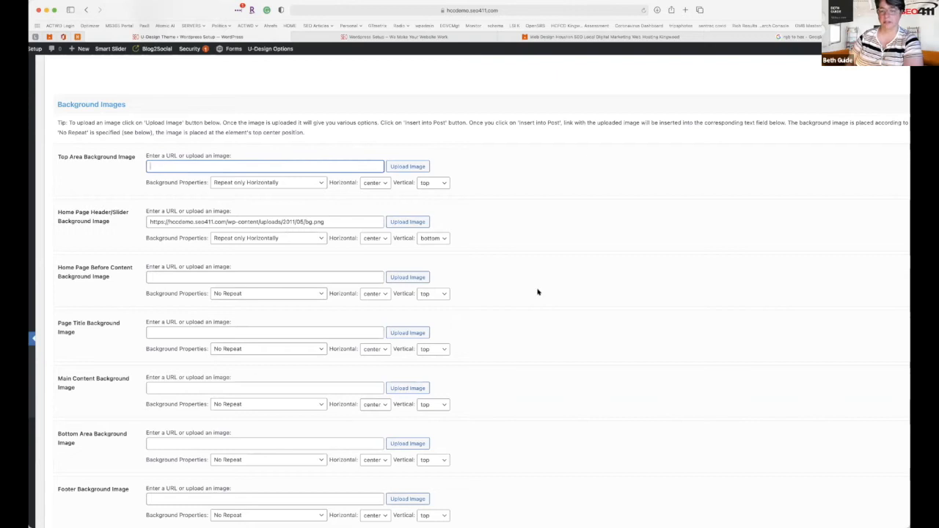
pyautogui.scroll(-1, 537, 292)
pyautogui.scroll(-4, 537, 292)
pyautogui.scroll(6, 536, 289)
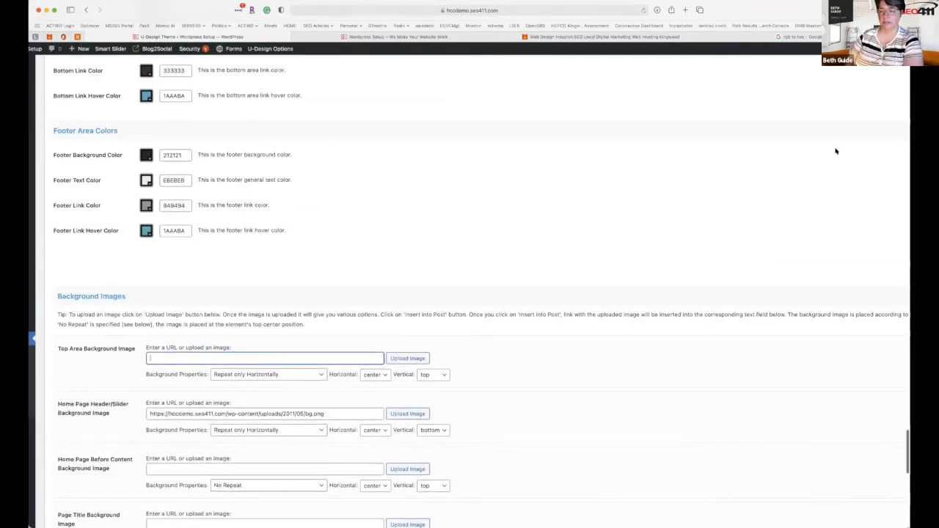
pyautogui.scroll(-3, 838, 143)
pyautogui.hscroll(3, 851, 147)
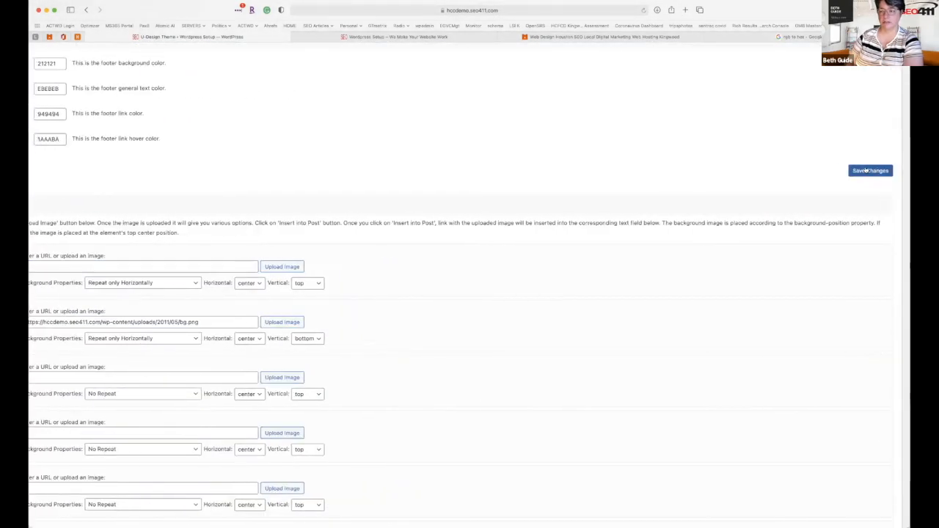
pyautogui.scroll(-1, 568, 272)
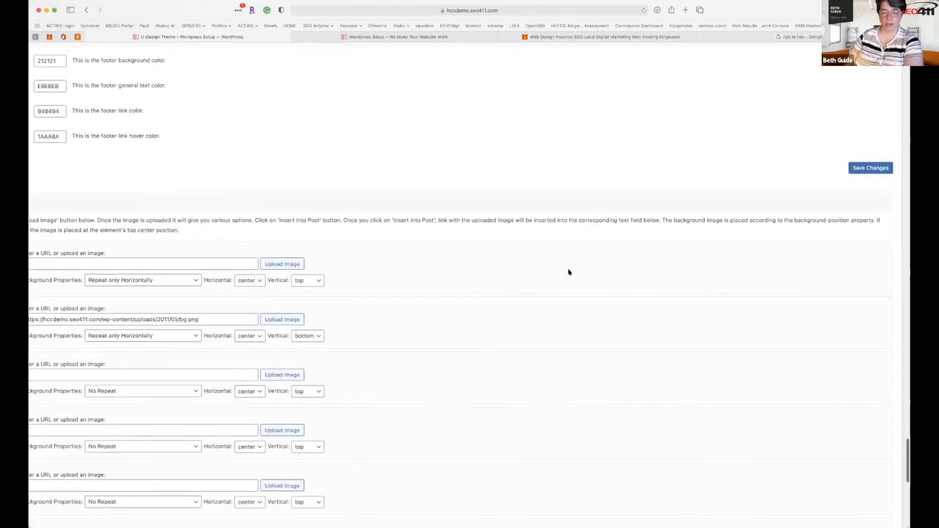
pyautogui.hscroll(-5, 568, 272)
pyautogui.scroll(-10, 568, 272)
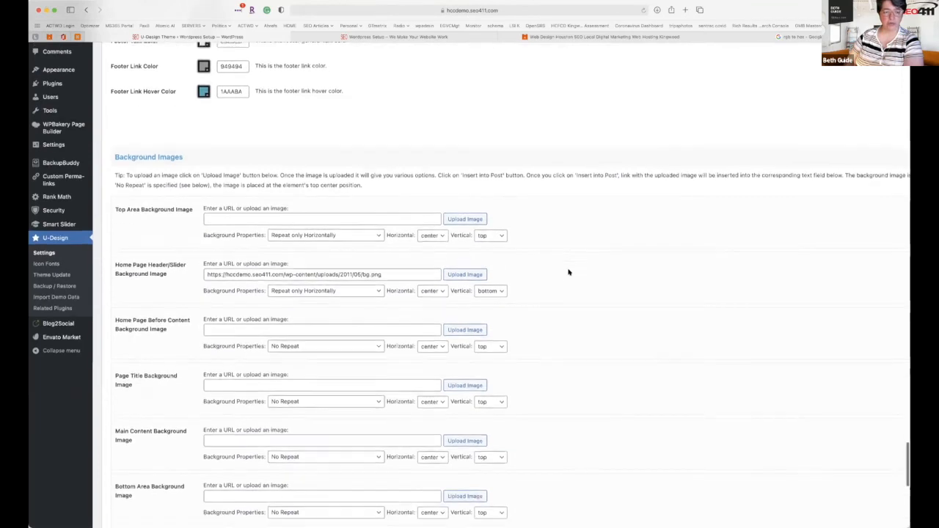
pyautogui.scroll(-1, 568, 272)
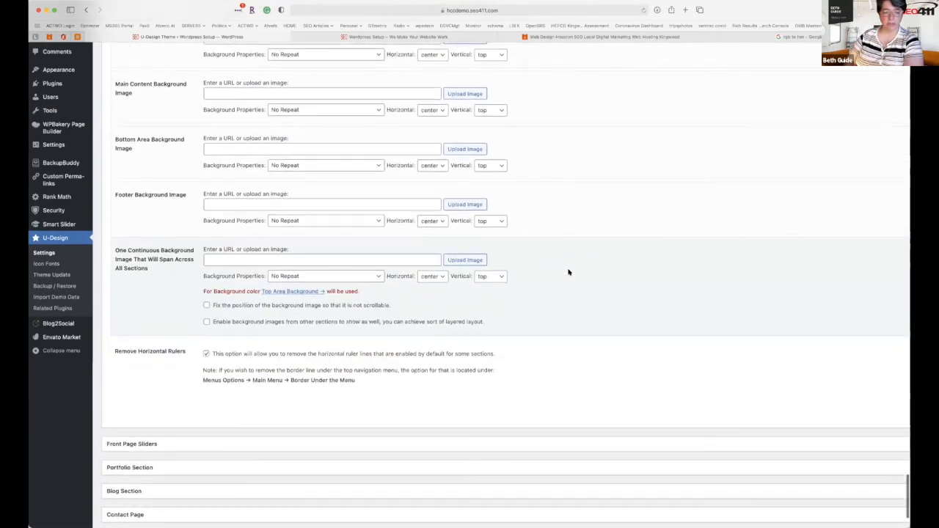
pyautogui.scroll(-3, 568, 272)
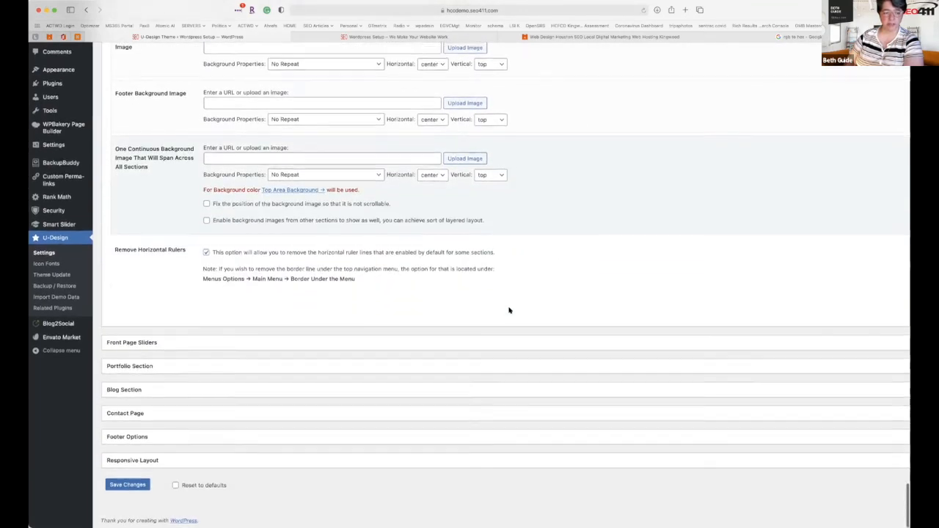
# Expand the Blog Section options, then reload the live home page.
pyautogui.click(136, 391)
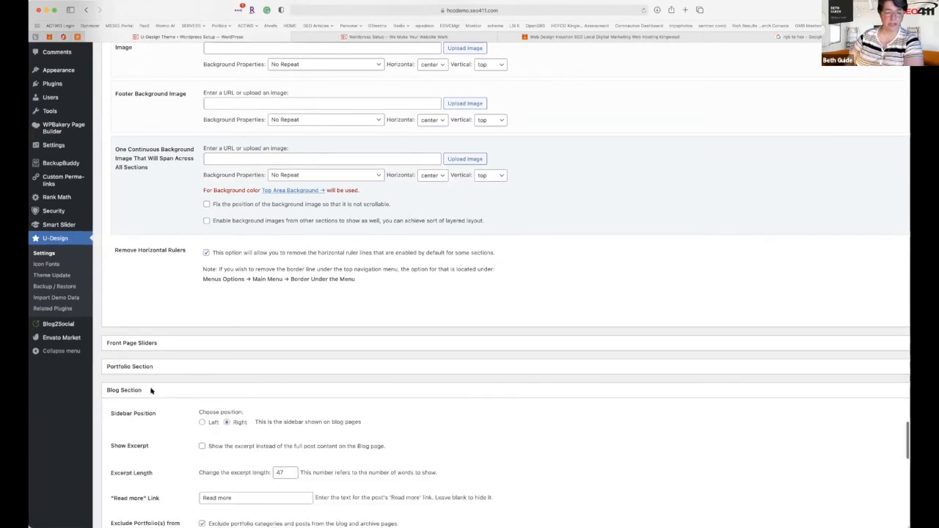
pyautogui.scroll(-5, 151, 391)
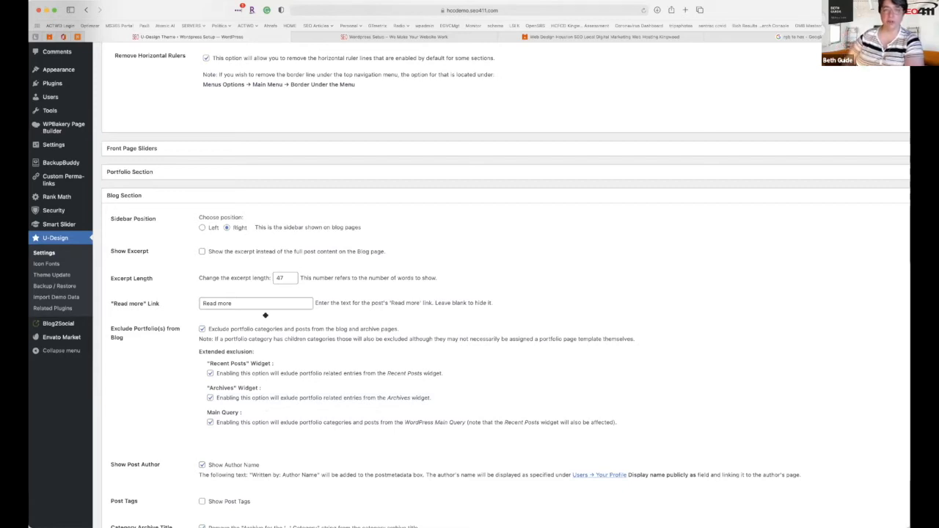
pyautogui.click(426, 39)
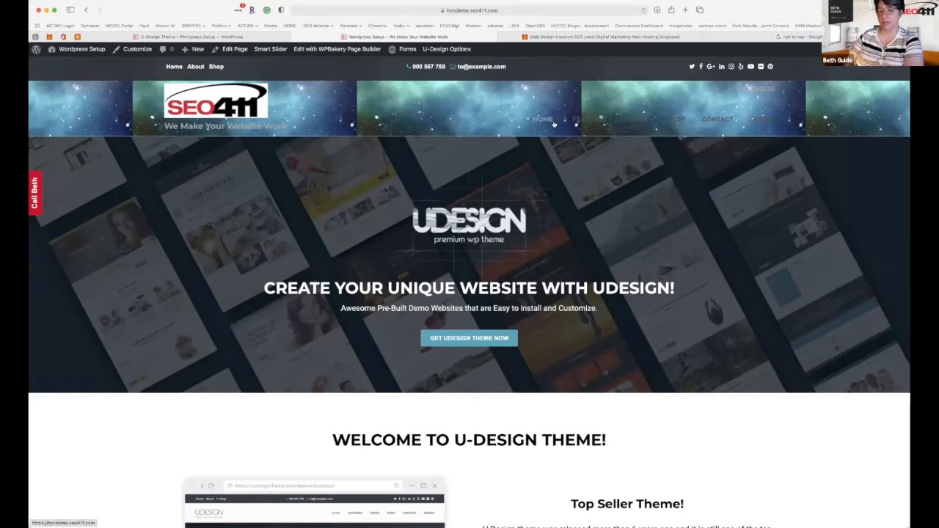
pyautogui.click(644, 11)
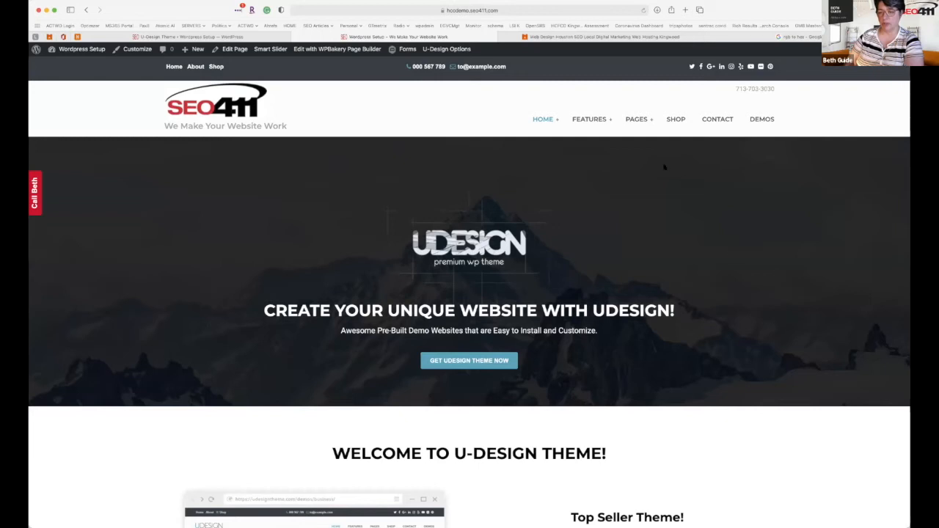
# Open the Blog page from the site's PAGES menu, then switch to the rgb-to-hex search tab.
pyautogui.moveTo(634, 126)
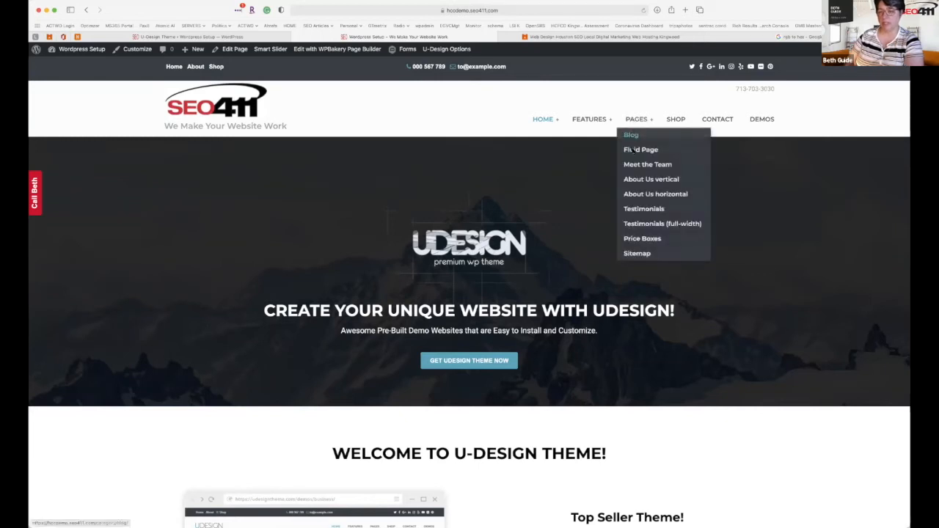
pyautogui.click(630, 136)
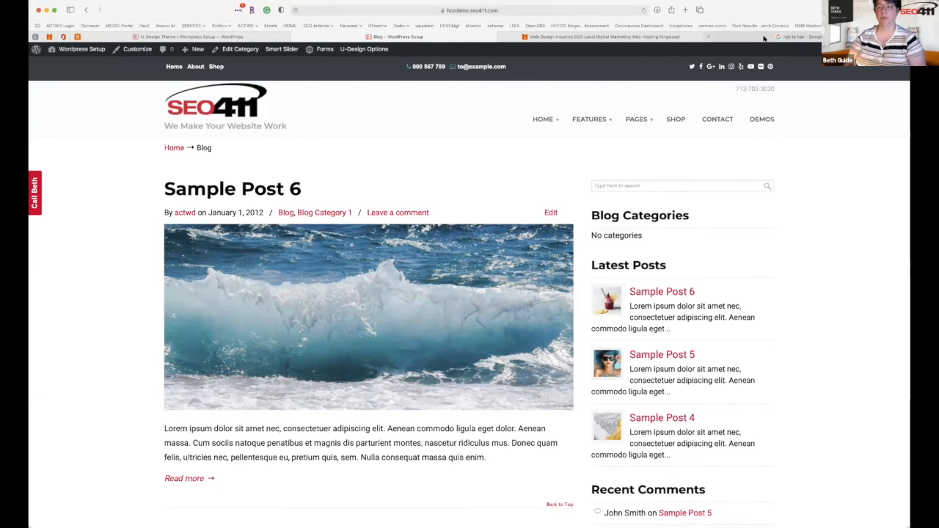
pyautogui.click(796, 37)
# Load seo411.com in Safari's address bar.
pyautogui.click(577, 12)
pyautogui.write('s')
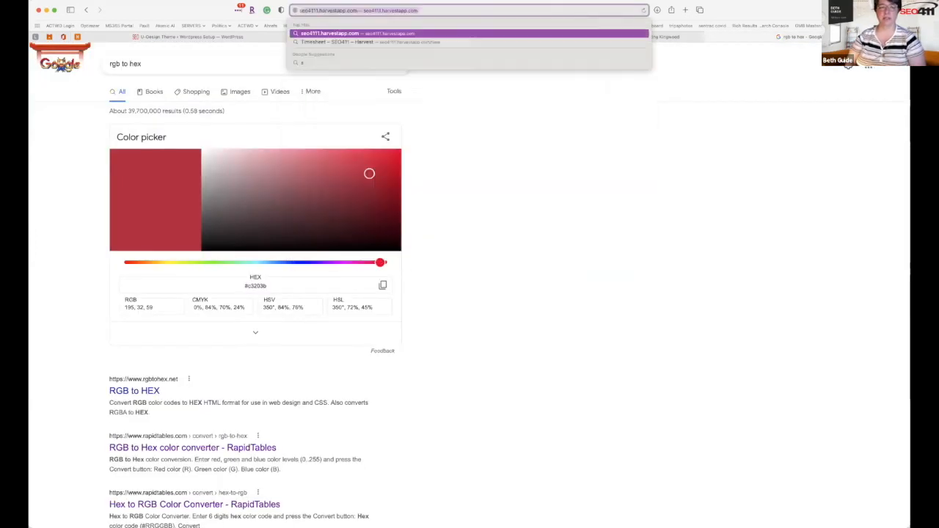
pyautogui.write('eo411.com')
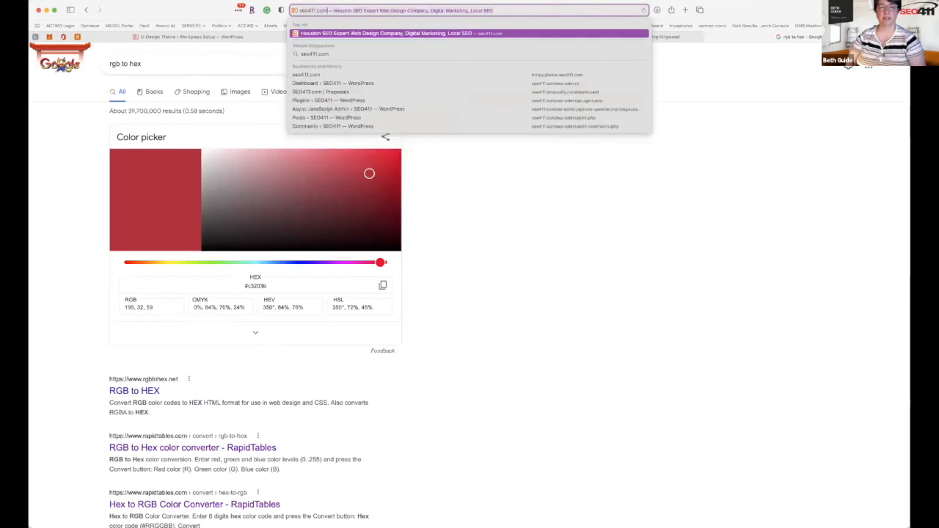
pyautogui.press('Return')
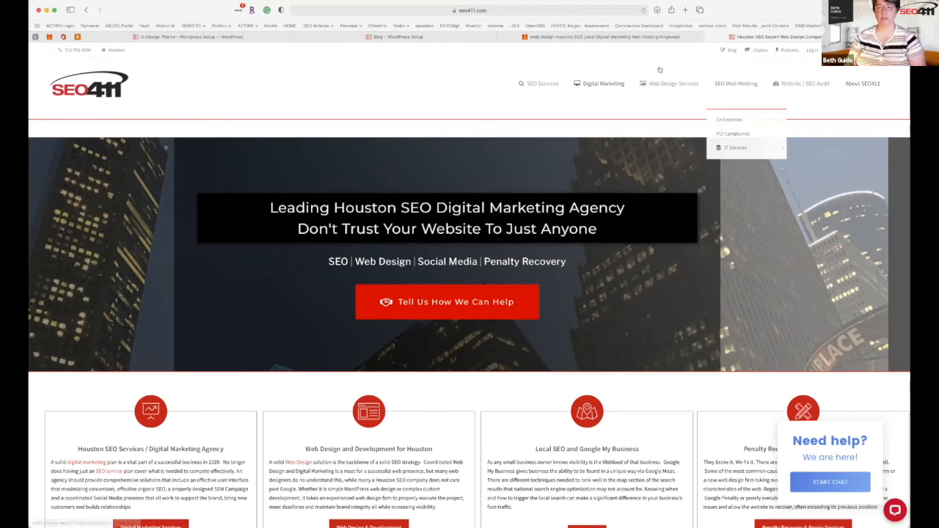
# Go to telereach.com from the ACTWD tab and view its About Us and Why TeleReach? pages.
pyautogui.click(630, 36)
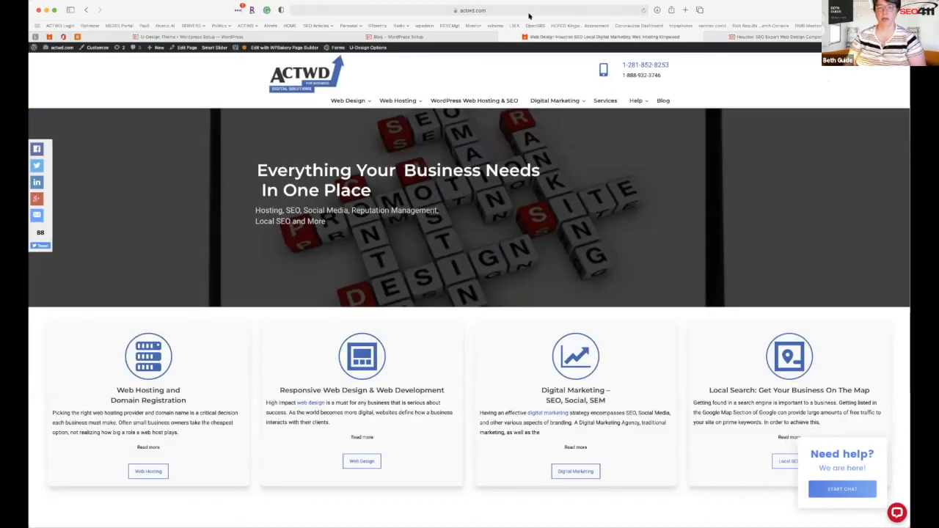
pyautogui.click(530, 12)
pyautogui.write('telereach')
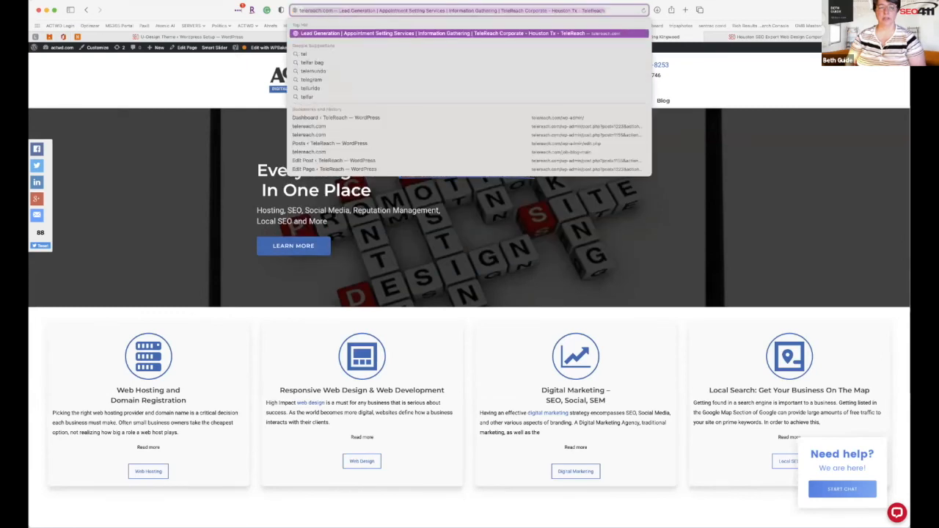
pyautogui.press('Return')
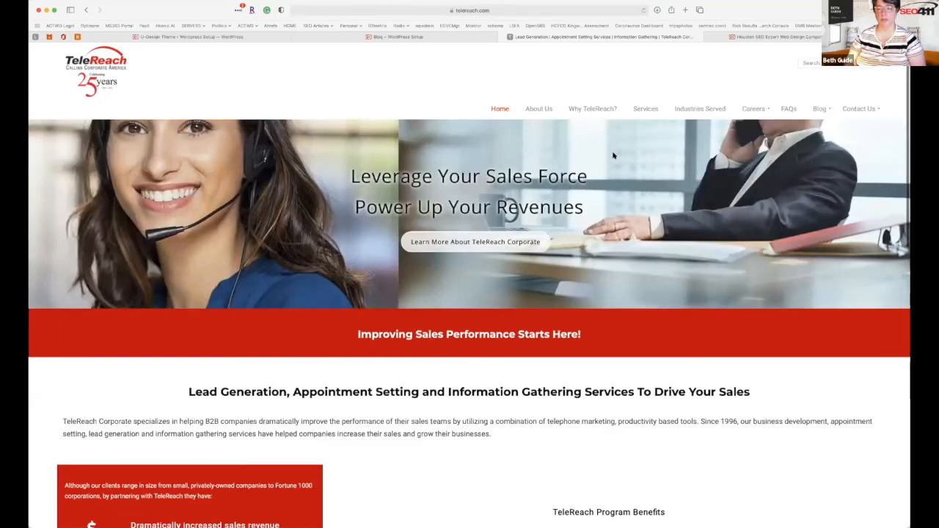
pyautogui.click(534, 110)
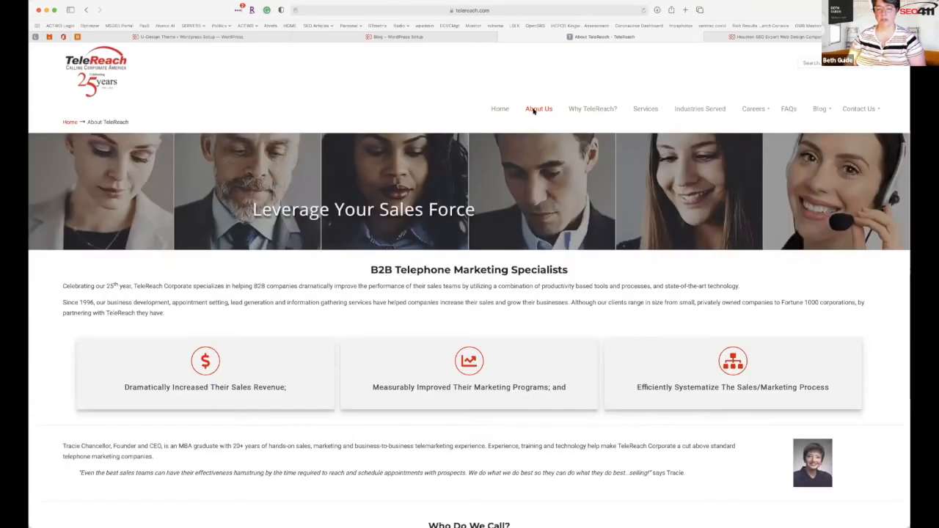
pyautogui.click(590, 108)
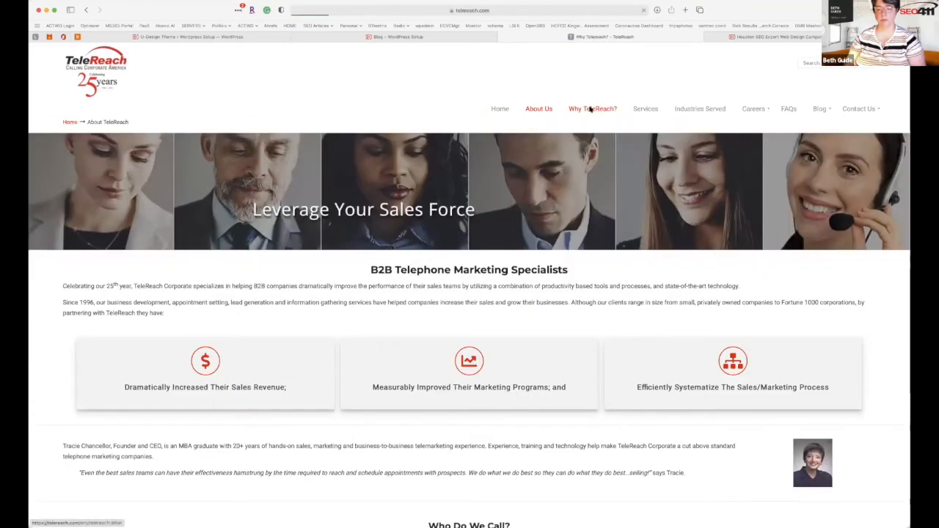
pyautogui.scroll(-2, 590, 109)
pyautogui.scroll(2, 590, 108)
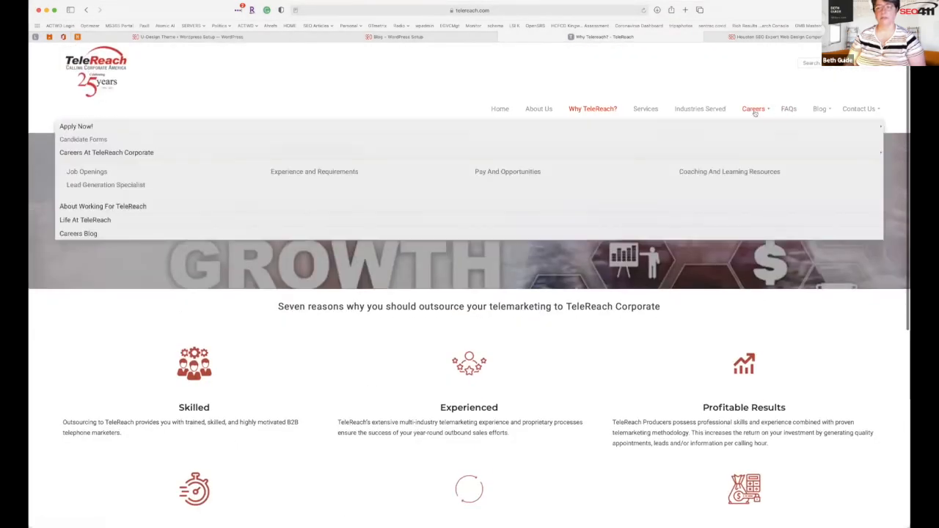
# Browse Careers pages: Coaching, Pay And Opportunities, Careers At TeleReach Corporate, Life At TeleReach, candidate forms.
pyautogui.moveTo(753, 109)
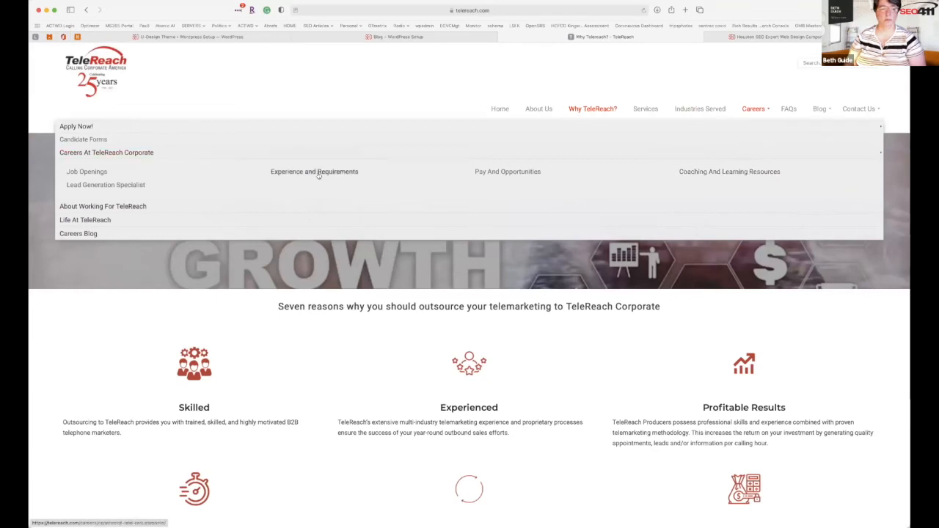
pyautogui.click(730, 171)
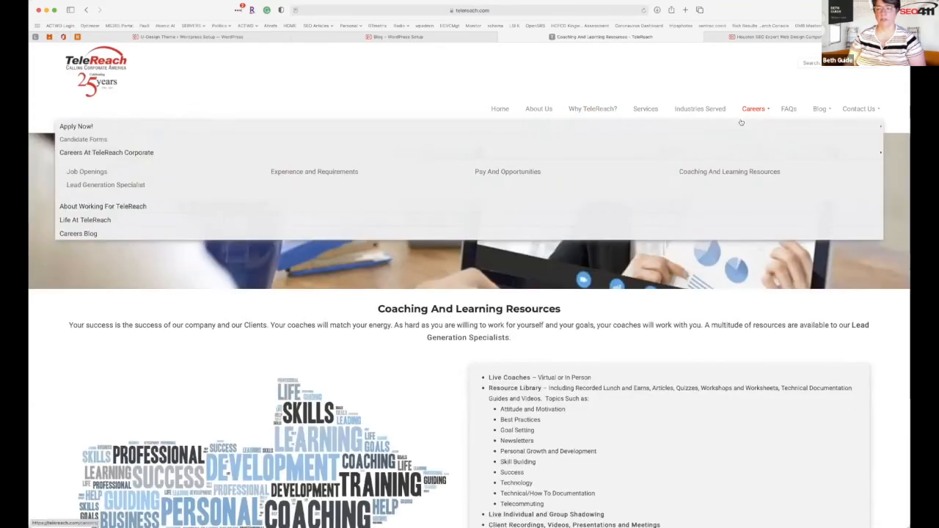
pyautogui.click(515, 173)
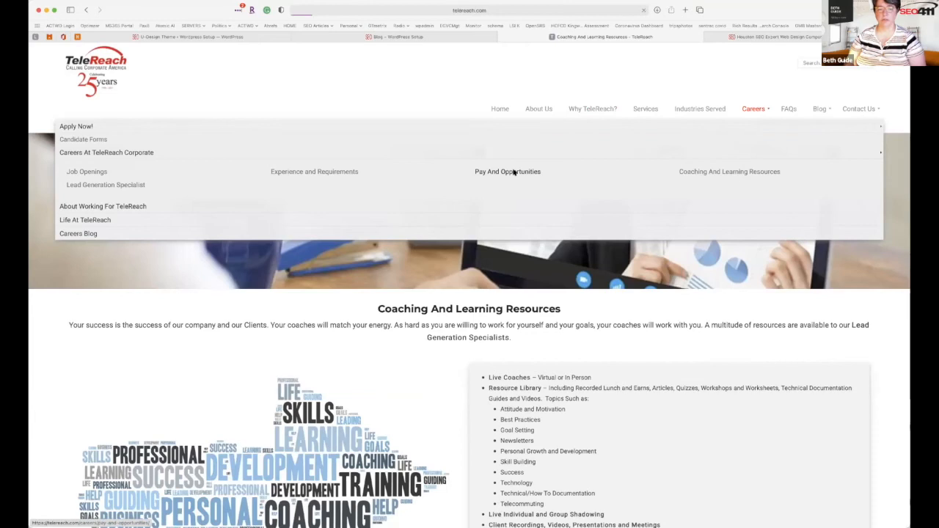
pyautogui.moveTo(757, 116)
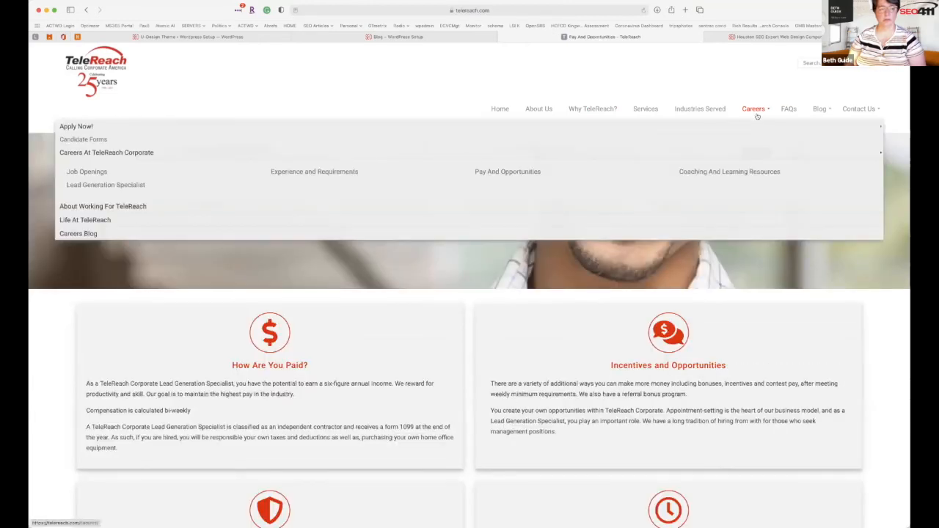
pyautogui.click(137, 151)
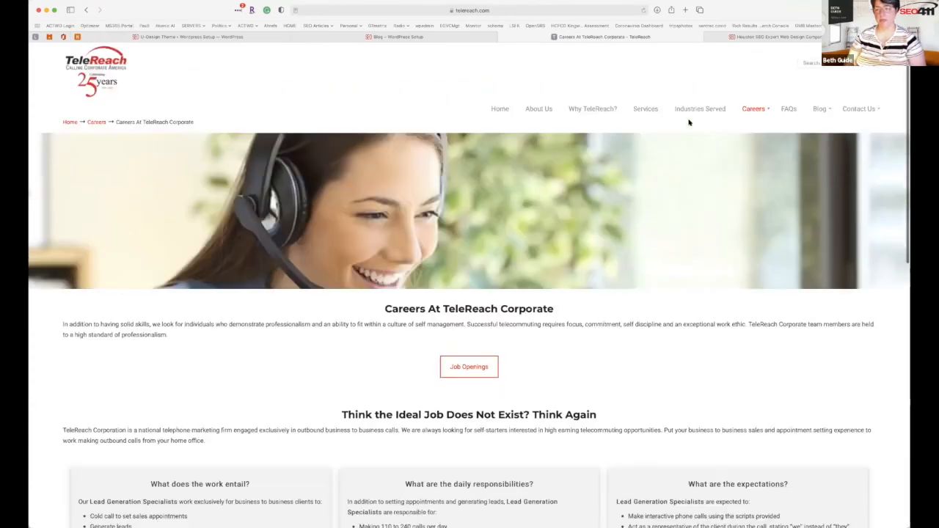
pyautogui.moveTo(741, 106)
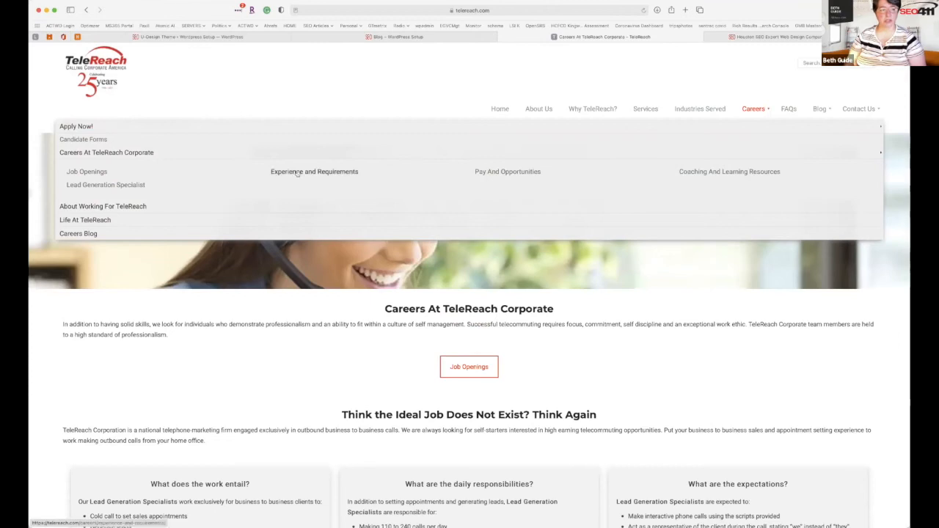
pyautogui.click(88, 220)
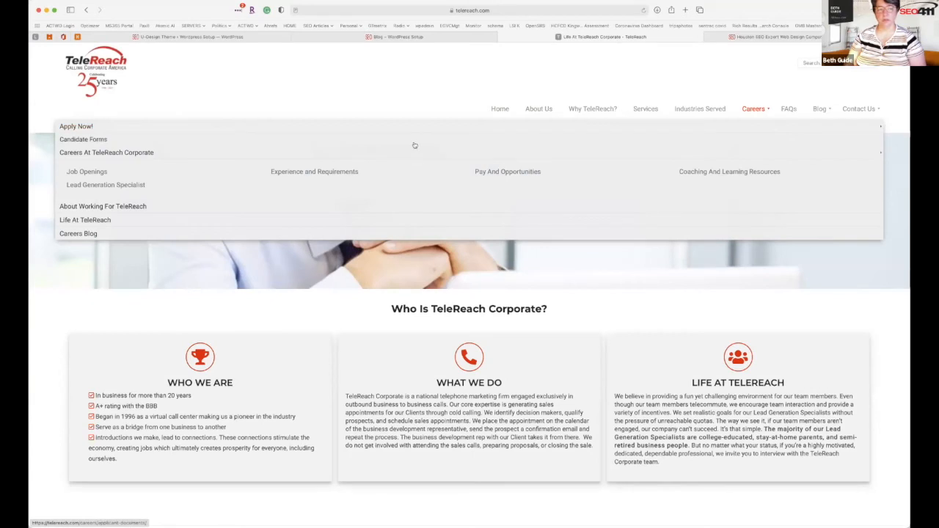
pyautogui.click(92, 139)
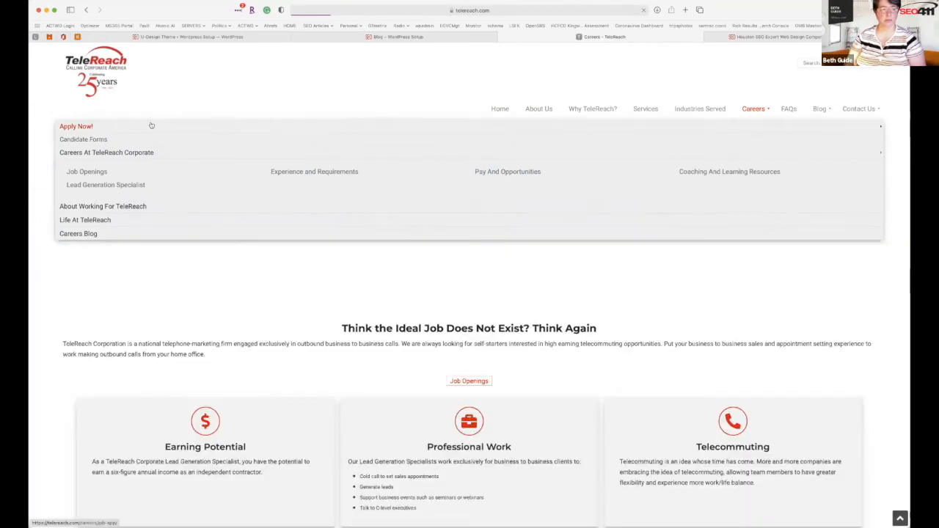
pyautogui.click(98, 153)
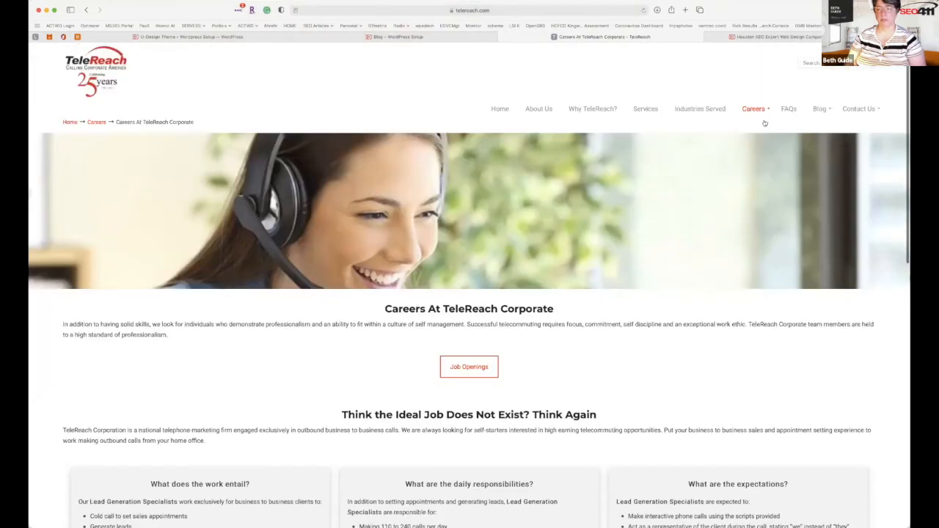
# Revisit Careers, Coaching and Pay pages, then Job Openings, Lead Generation Specialist, and About Working For TeleReach.
pyautogui.click(763, 109)
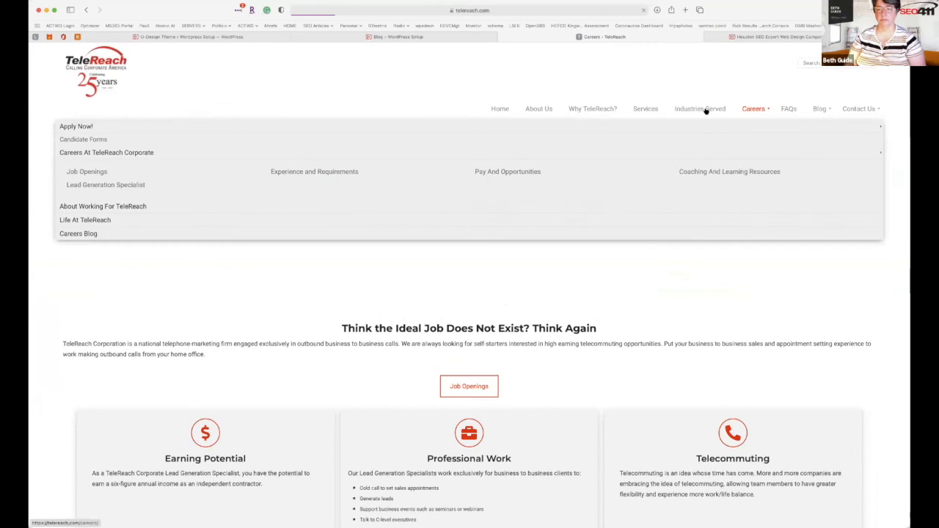
pyautogui.moveTo(748, 110)
pyautogui.click(727, 171)
pyautogui.click(745, 110)
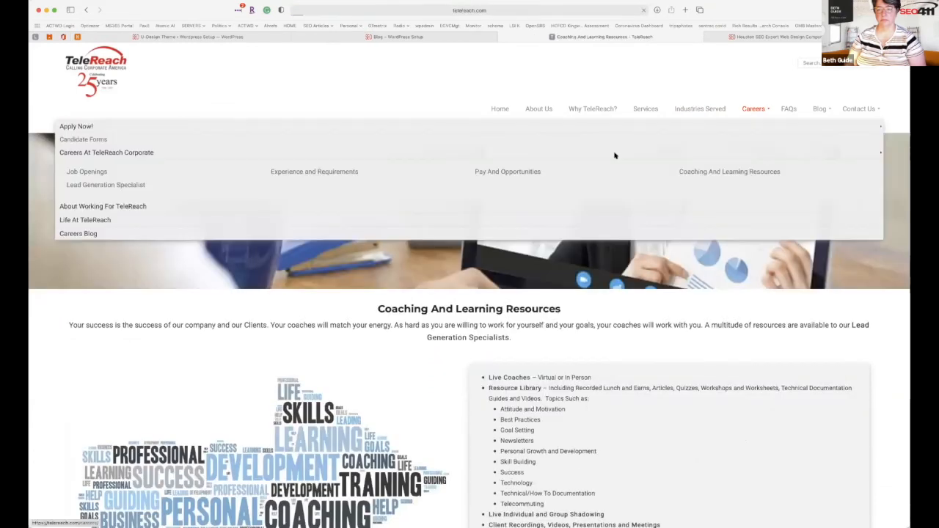
pyautogui.click(514, 172)
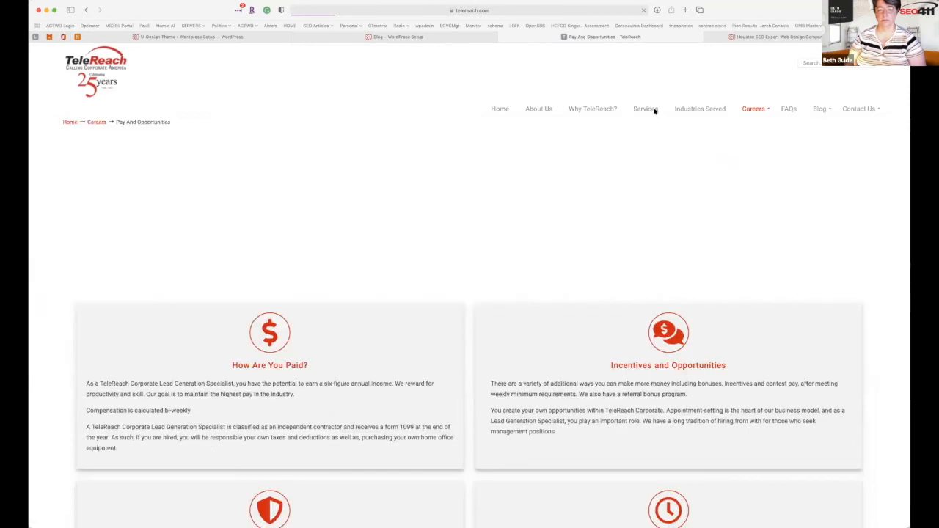
pyautogui.moveTo(747, 111)
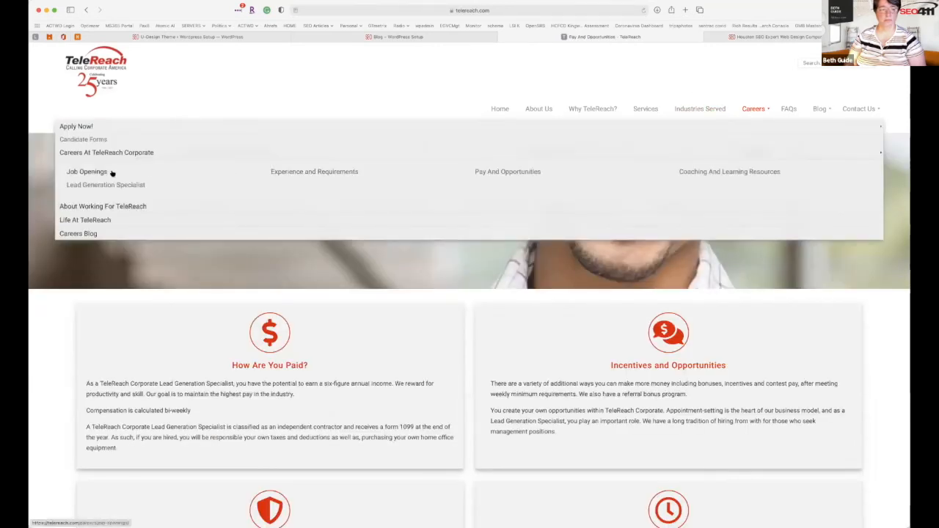
pyautogui.click(86, 172)
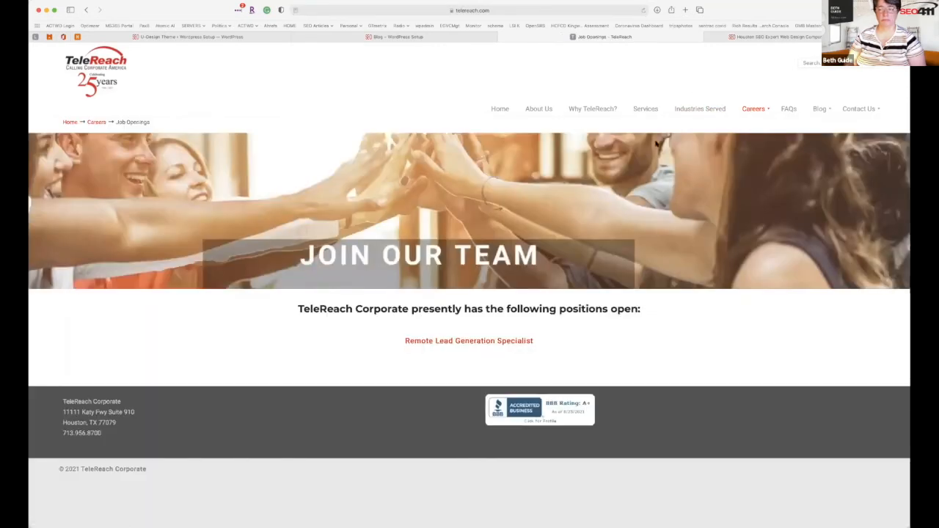
pyautogui.moveTo(752, 110)
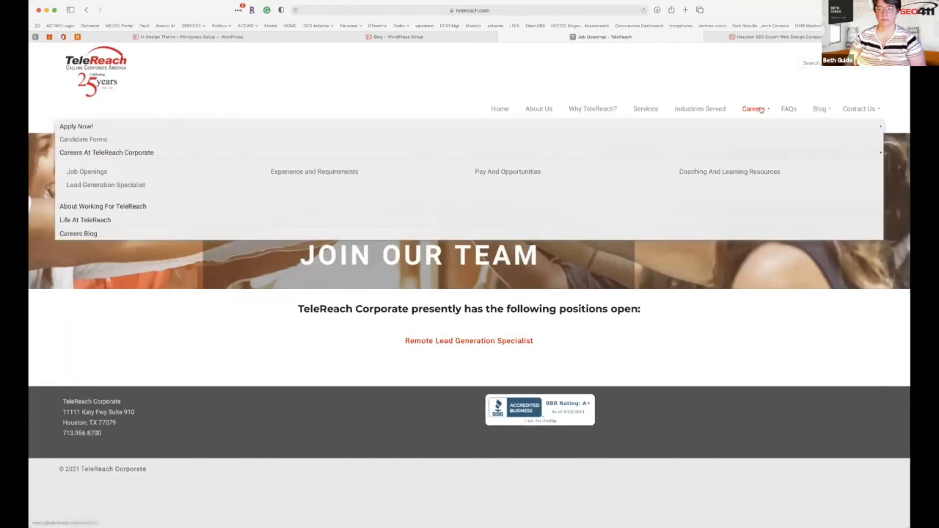
pyautogui.click(87, 185)
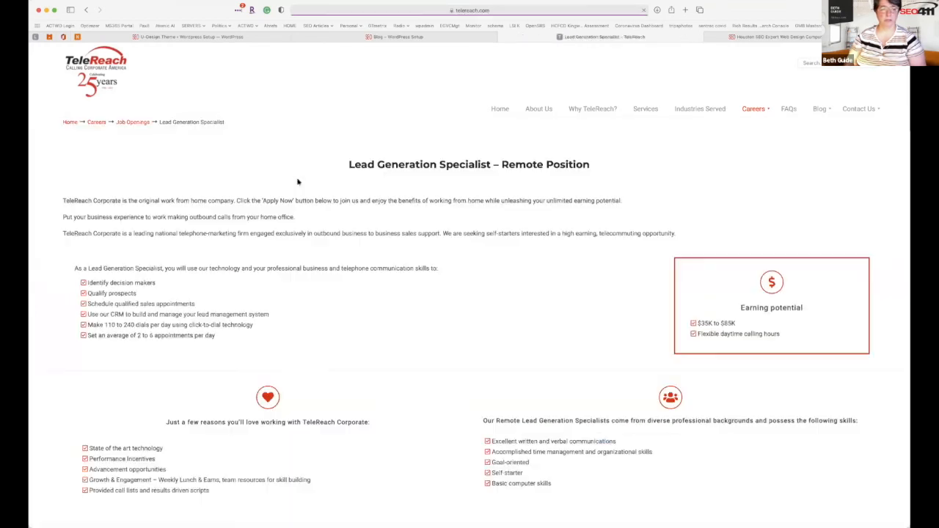
pyautogui.moveTo(725, 124)
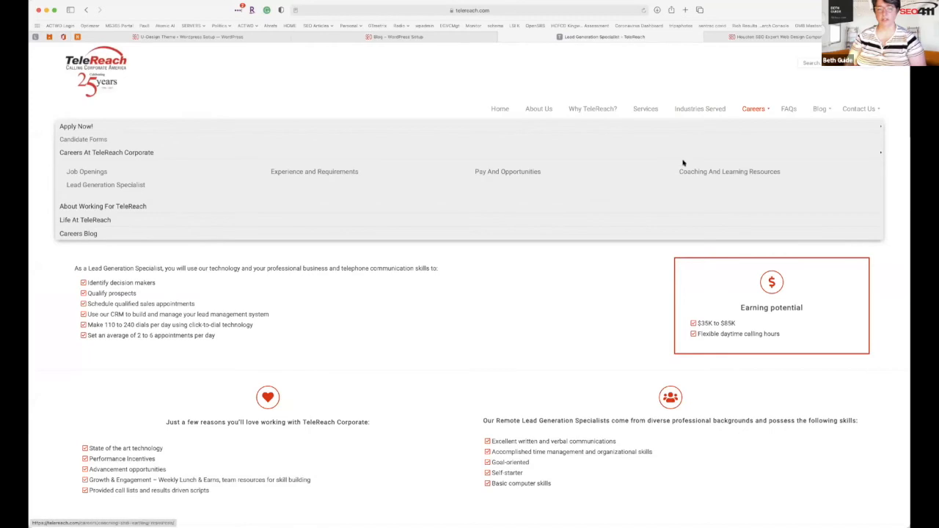
pyautogui.click(113, 208)
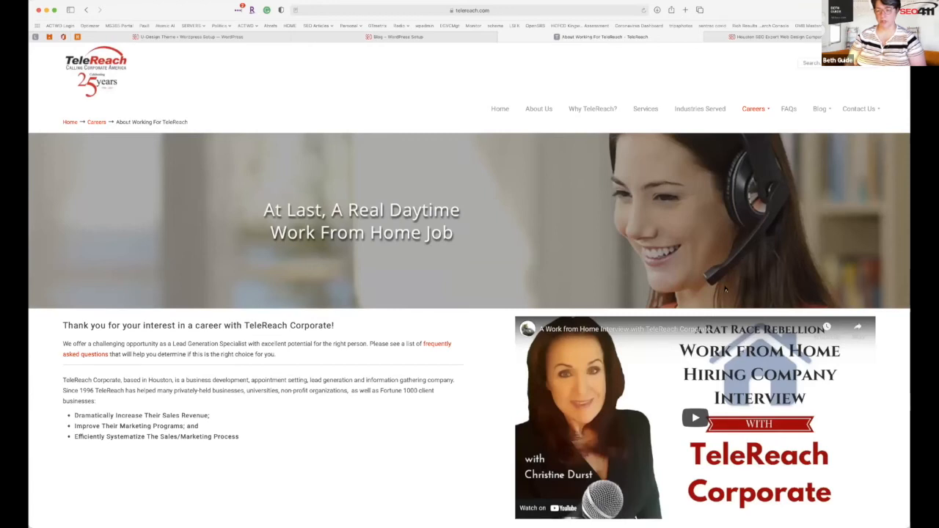
pyautogui.scroll(-3, 723, 286)
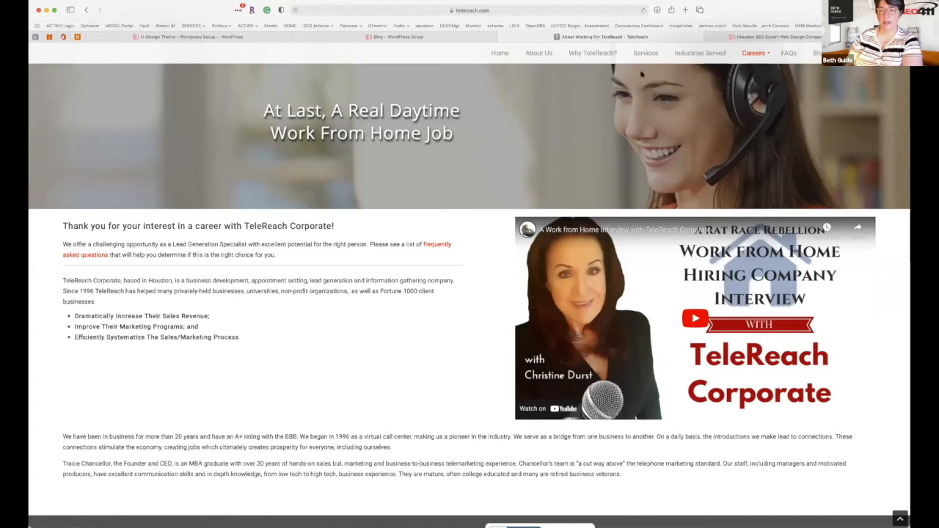
pyautogui.click(645, 9)
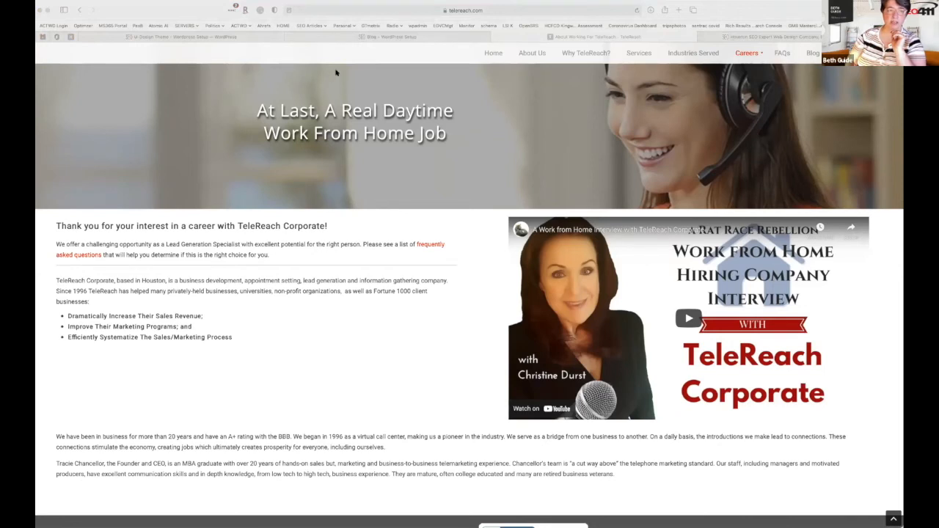
pyautogui.click(183, 11)
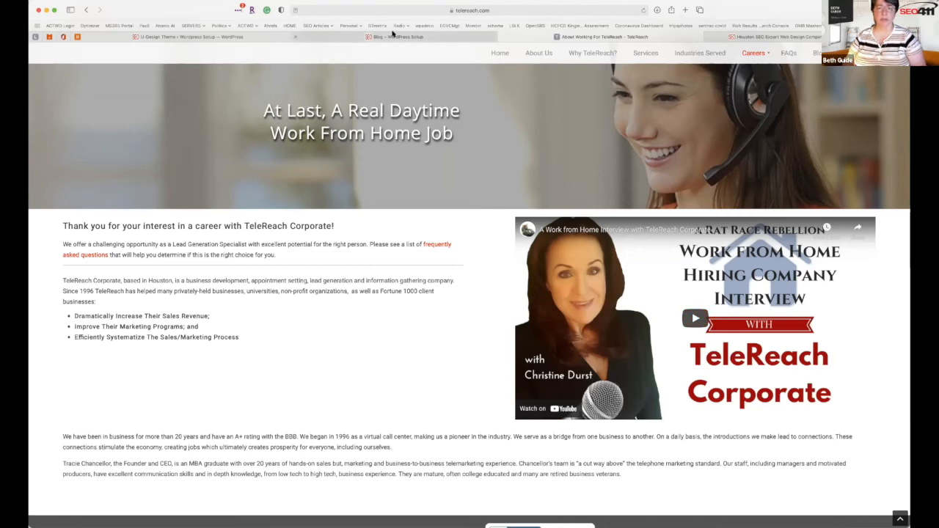
# Compare the blog preview with U-Design Settings, scrolling to the featured-image options at 1100 by 500.
pyautogui.click(392, 34)
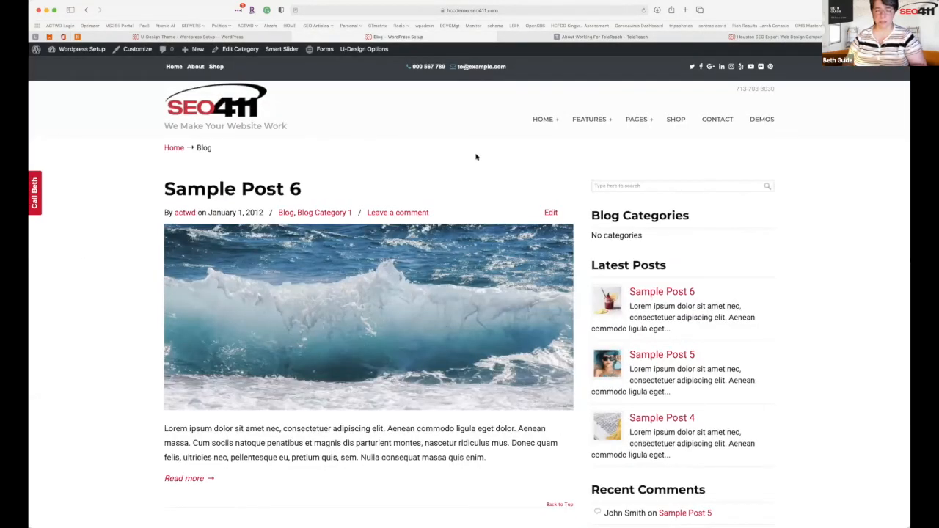
pyautogui.click(178, 39)
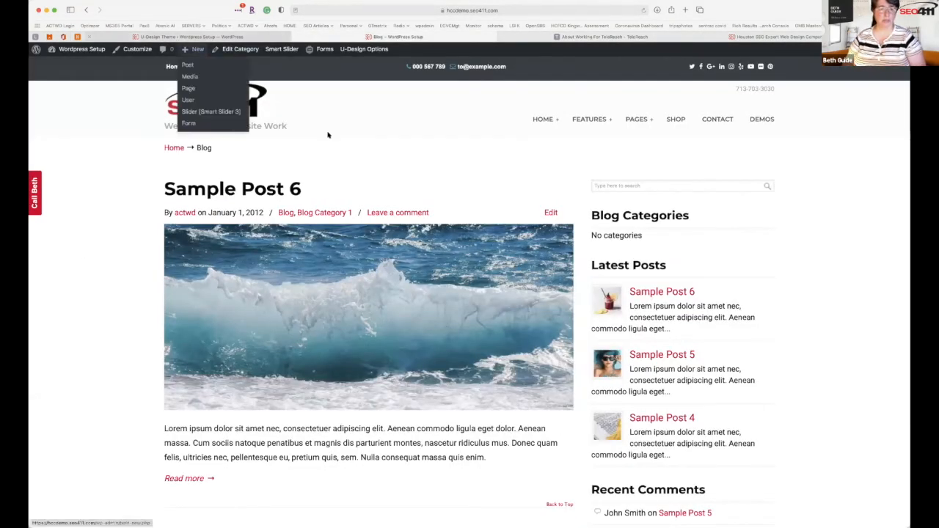
pyautogui.scroll(-3, 317, 249)
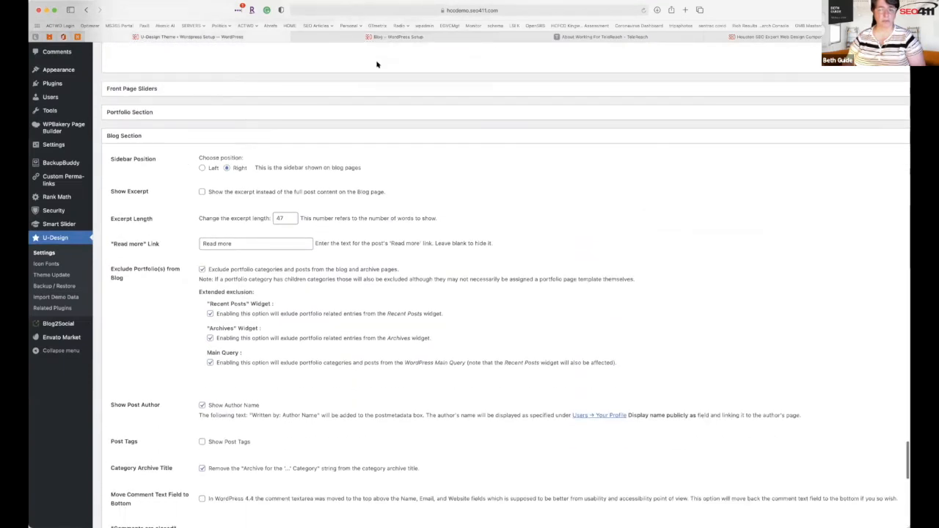
pyautogui.click(373, 35)
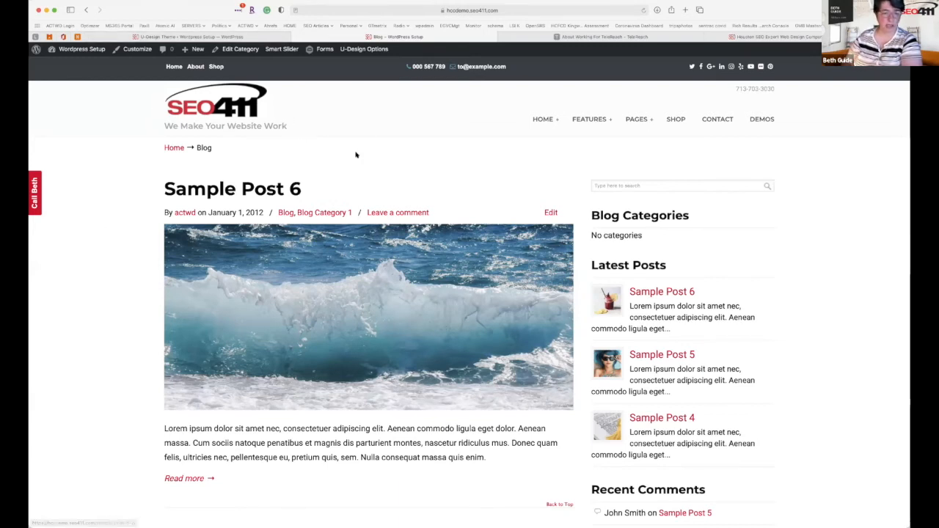
pyautogui.click(176, 37)
pyautogui.scroll(-1, 280, 218)
pyautogui.scroll(-5, 279, 218)
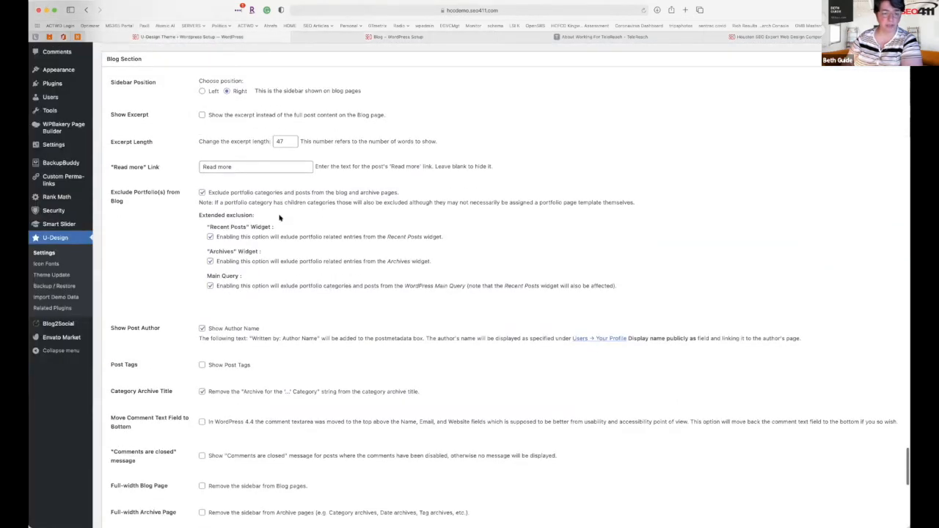
pyautogui.scroll(-5, 270, 286)
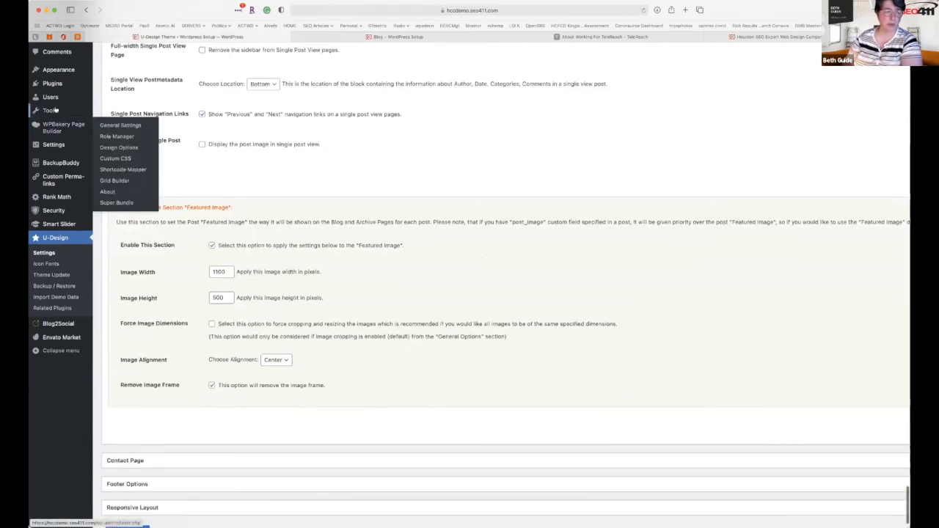
pyautogui.scroll(4, 66, 132)
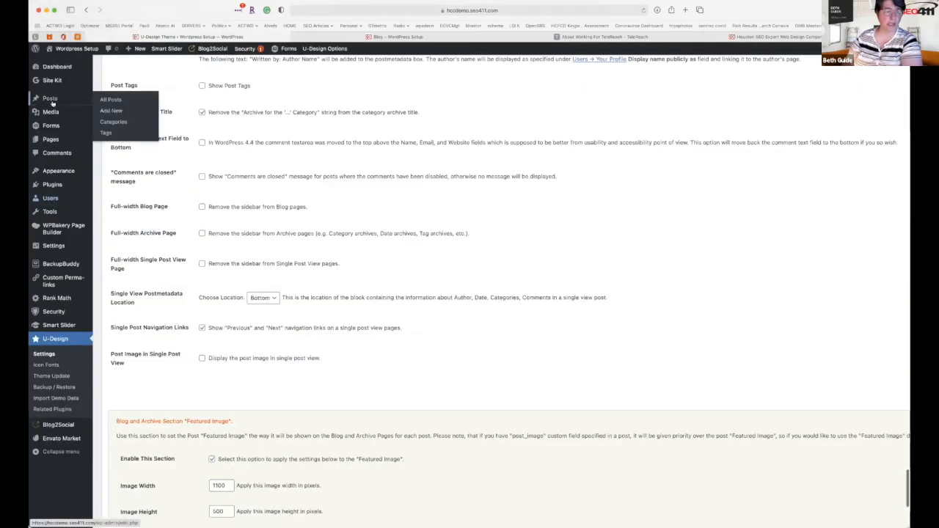
# Open Business Home — Front Page for editing from the Pages list.
pyautogui.click(45, 139)
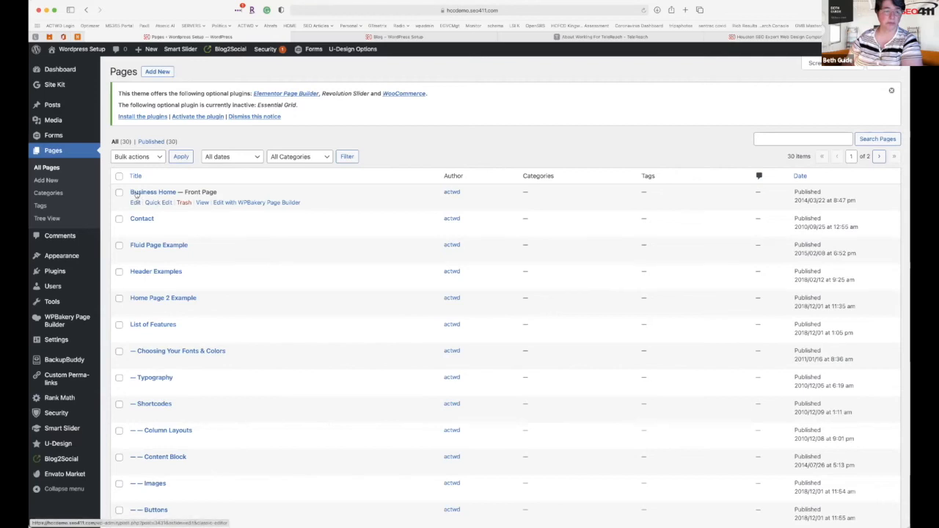
pyautogui.click(135, 202)
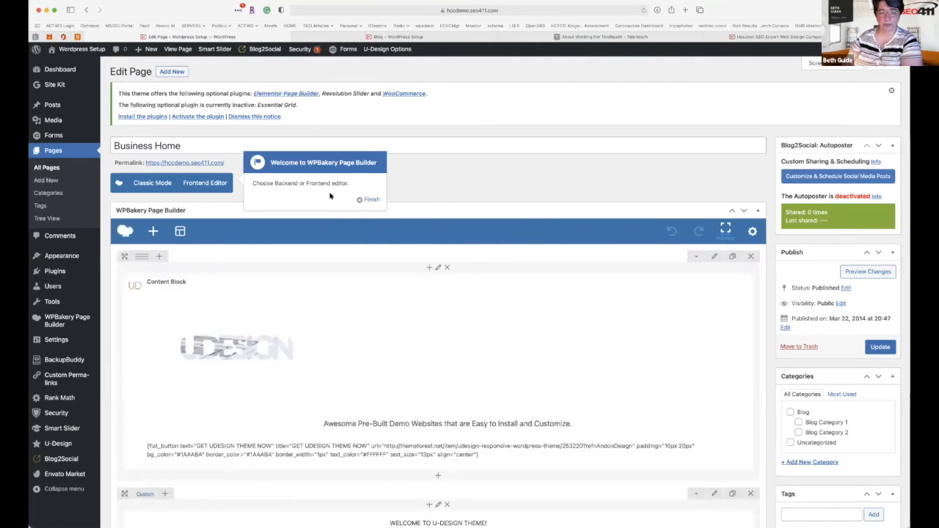
# Dismiss the page builder welcome message and open the top content block's settings.
pyautogui.click(369, 199)
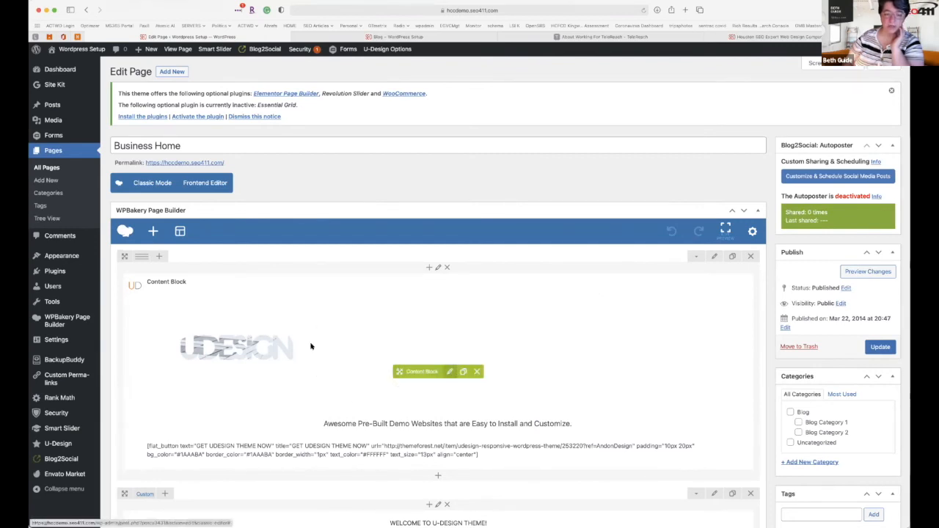
pyautogui.click(450, 371)
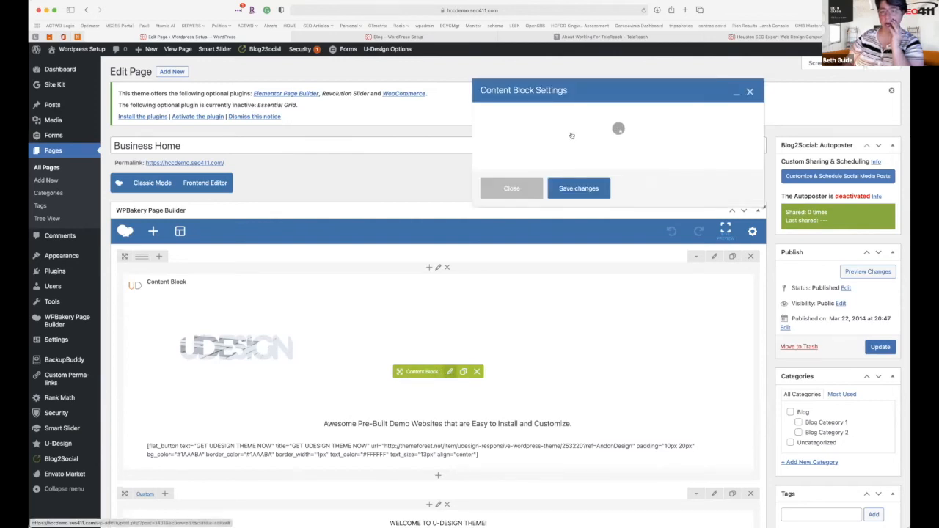
pyautogui.moveTo(606, 86); pyautogui.dragTo(418, 41)
# Delete the UDESIGN logo image from the block's text and open its Background Image picker.
pyautogui.click(416, 256)
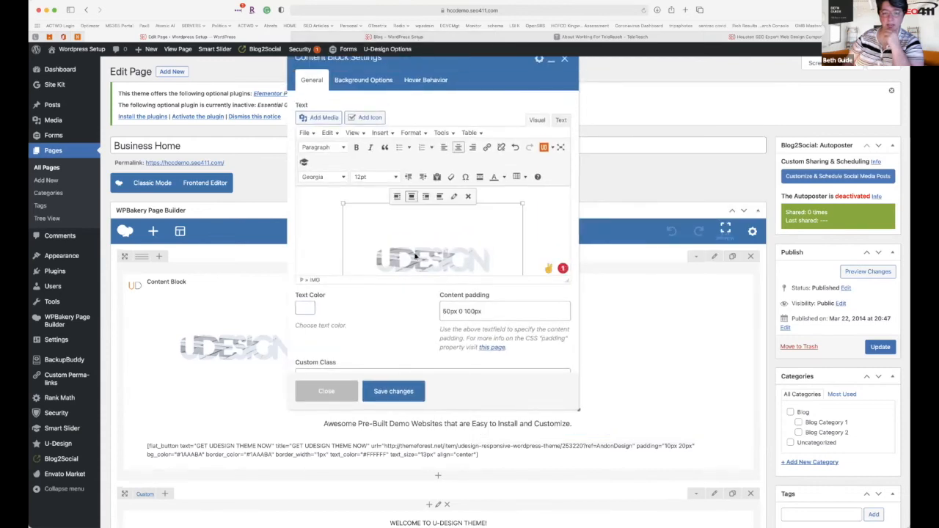
pyautogui.scroll(-5, 415, 254)
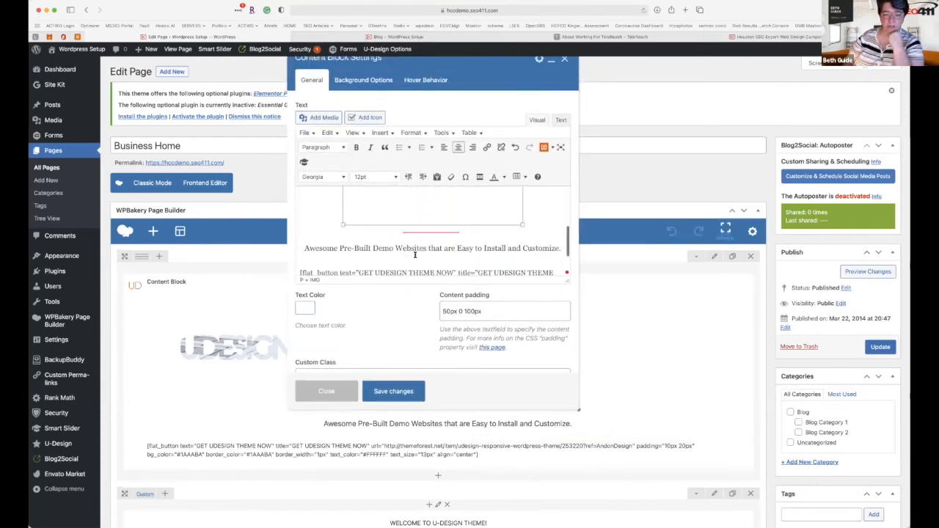
pyautogui.scroll(5, 415, 255)
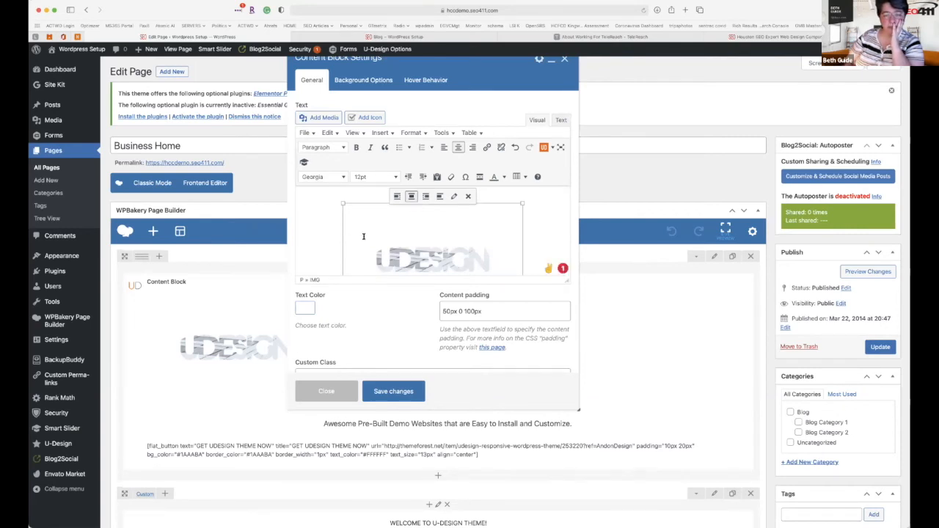
pyautogui.press('BackSpace')
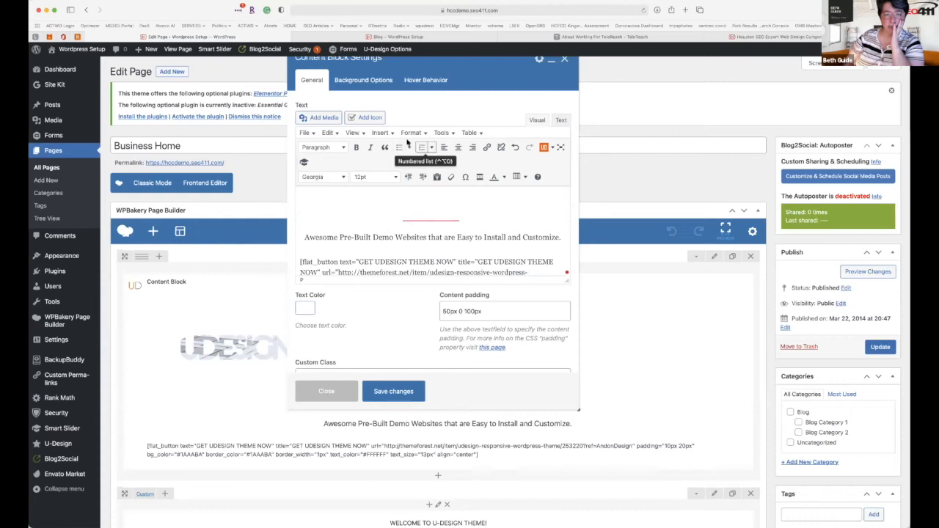
pyautogui.click(376, 85)
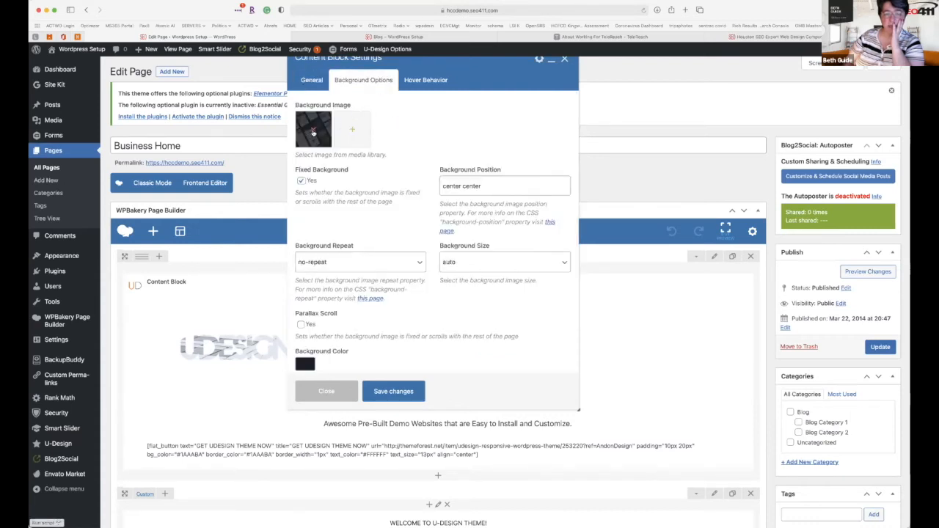
pyautogui.click(323, 132)
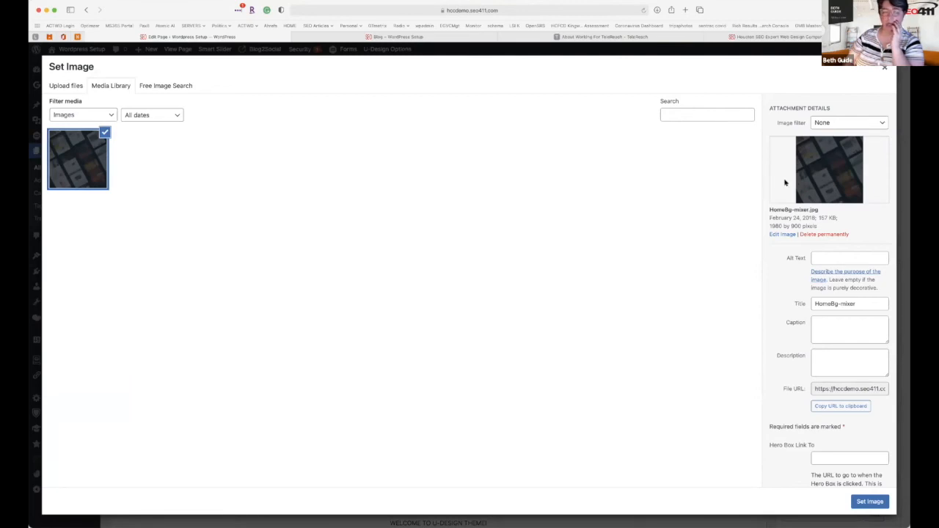
# Upload the Memorial-Day-2021 image, set it as the block's background, and save the block.
pyautogui.click(72, 85)
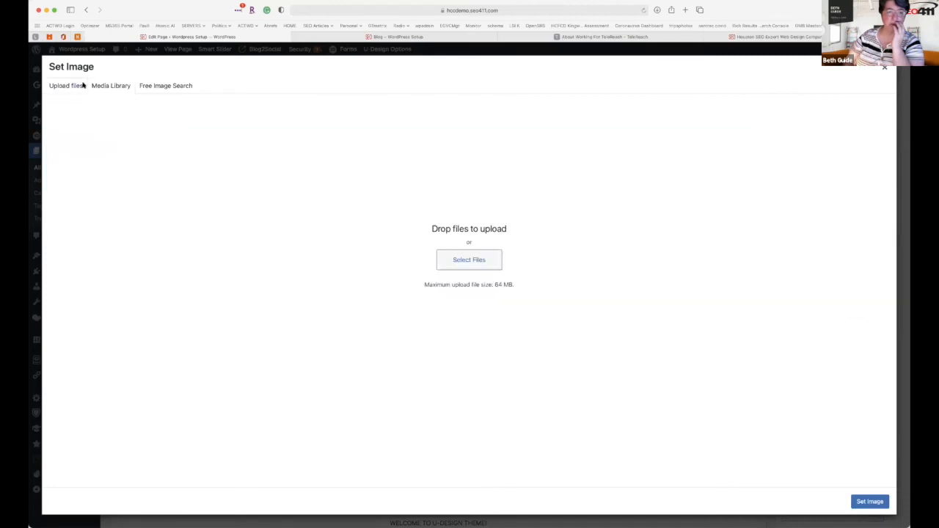
pyautogui.click(453, 268)
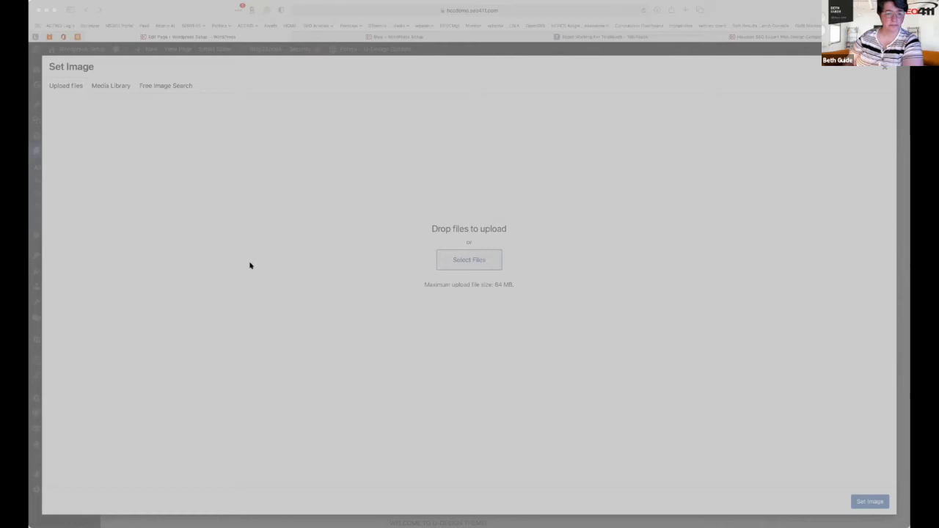
pyautogui.click(587, 297)
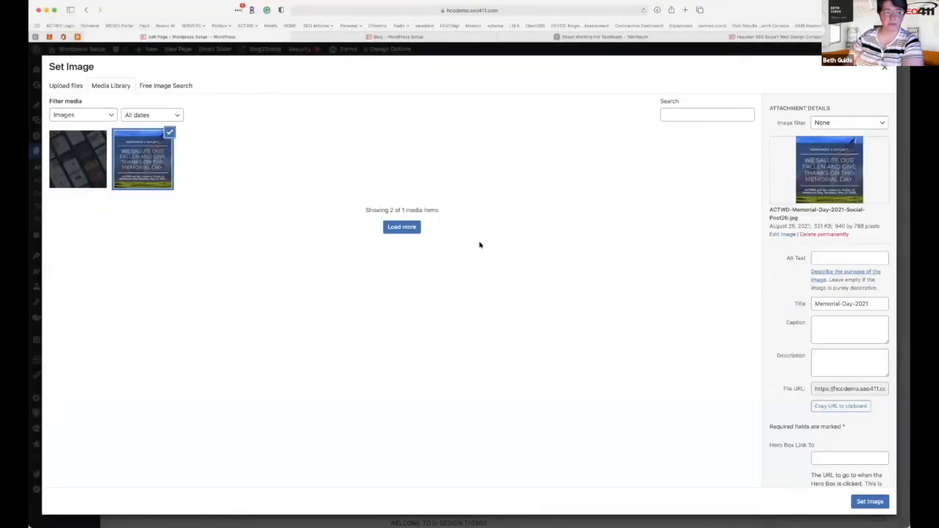
pyautogui.click(870, 502)
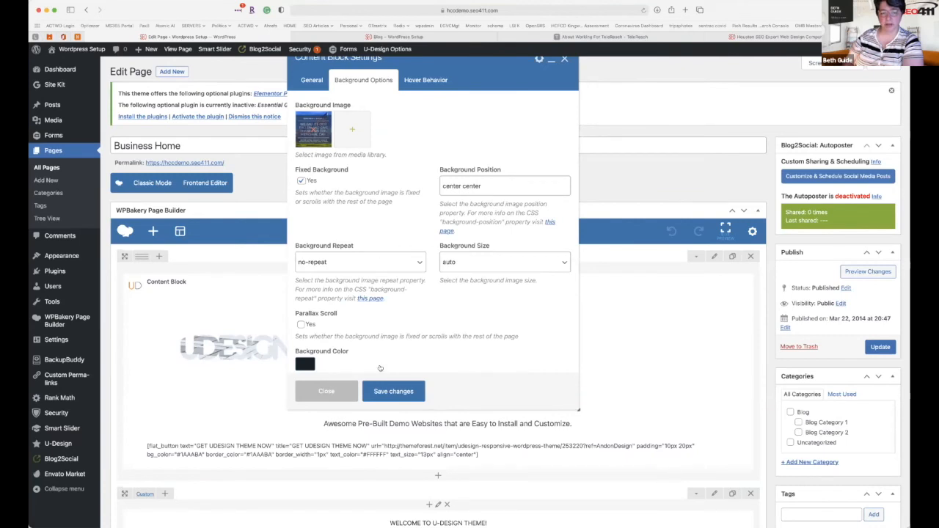
pyautogui.click(401, 391)
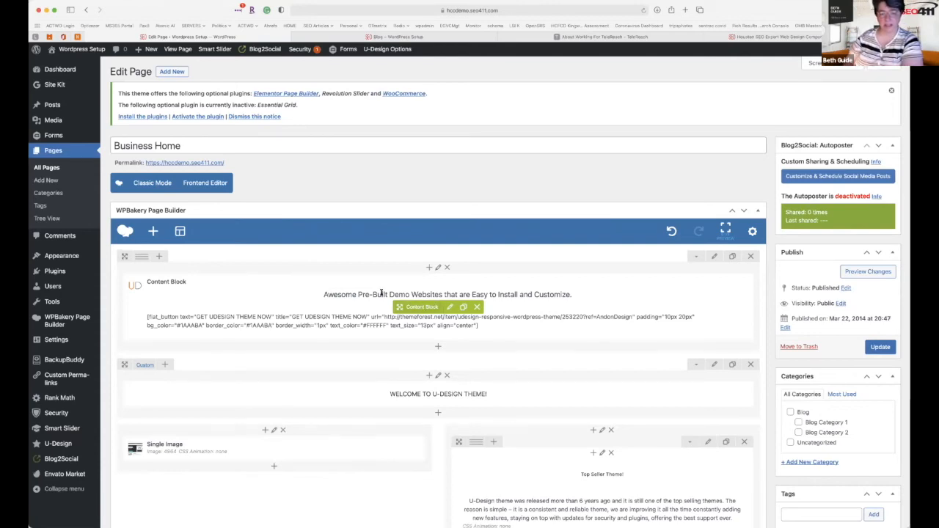
# Reopen the Content Block, replace its tagline line with the new 'WordPress is Easy…' sentence, and save.
pyautogui.click(450, 307)
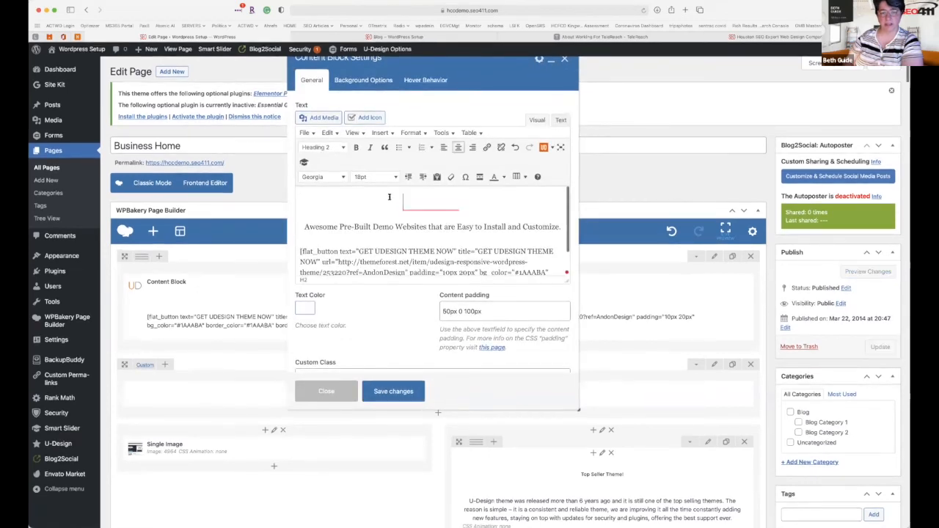
pyautogui.moveTo(392, 201); pyautogui.dragTo(467, 208)
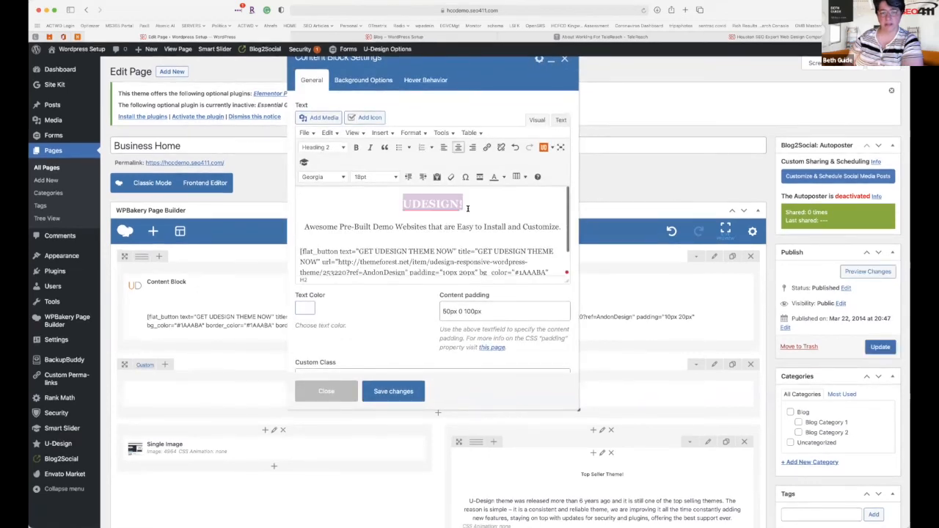
pyautogui.click(305, 226)
pyautogui.keyDown('shift'); pyautogui.click(573, 221); pyautogui.keyUp('shift')
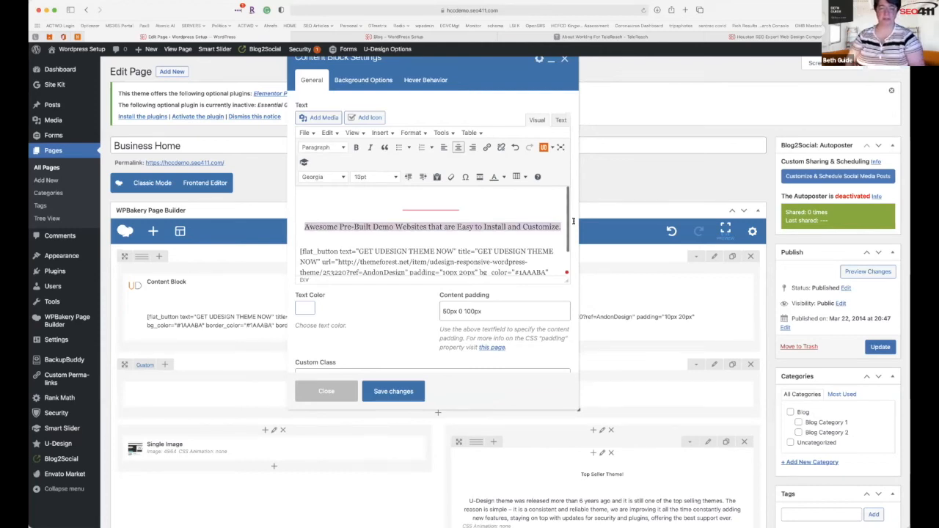
pyautogui.write('Word')
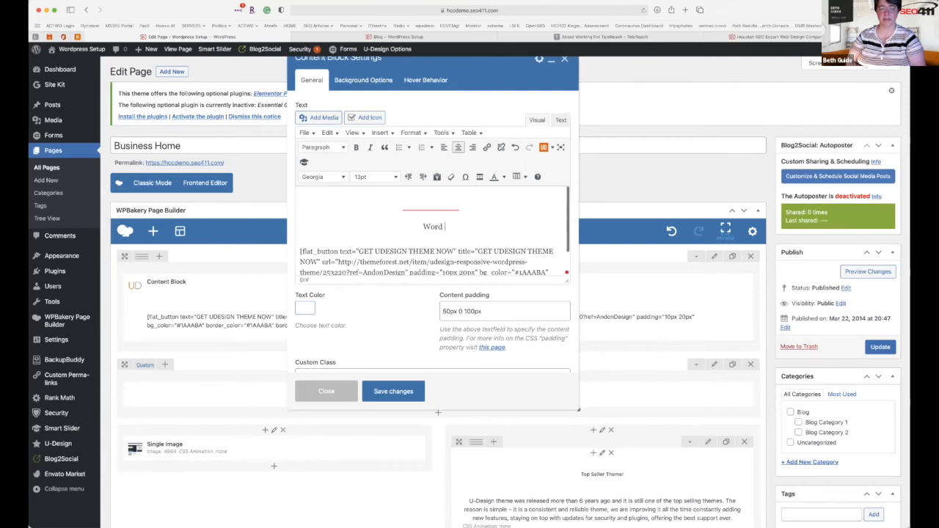
pyautogui.write('Press is ')
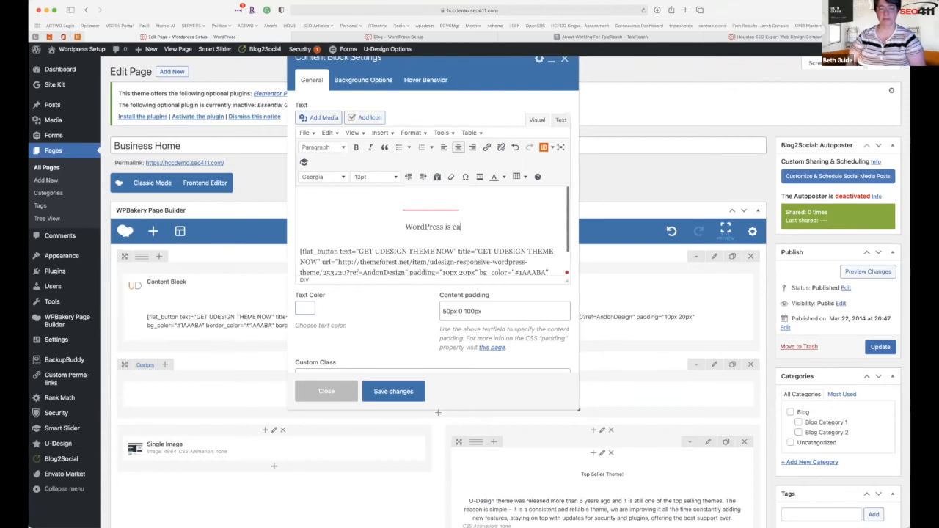
pyautogui.write('Easy Even we')
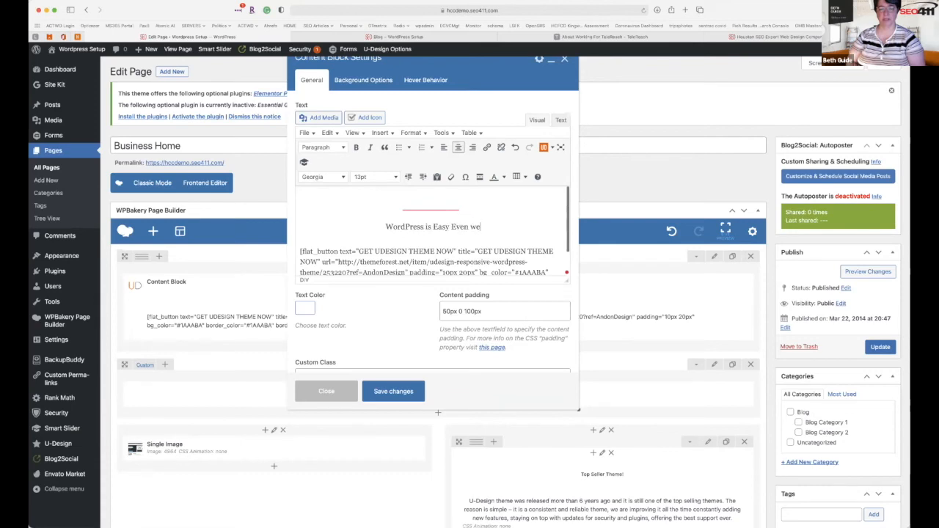
pyautogui.write(' Wh')
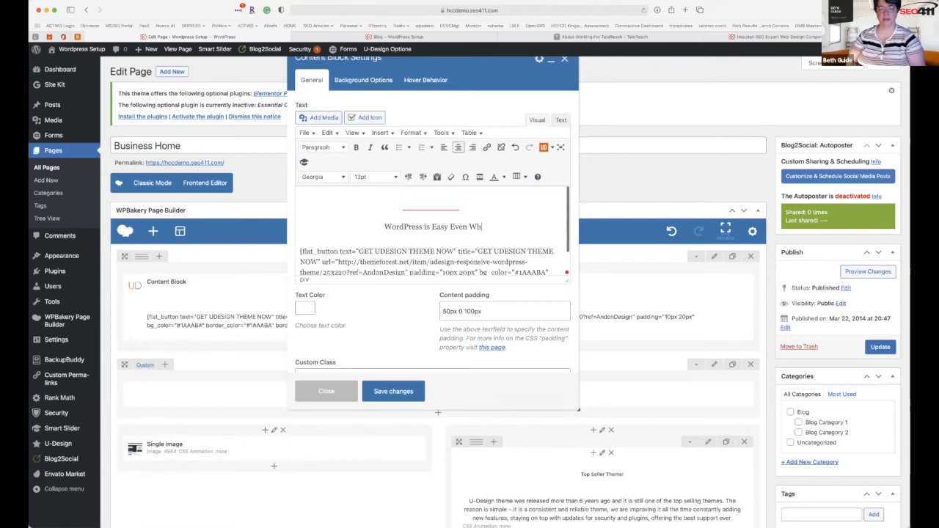
pyautogui.write("en you Don't know what your")
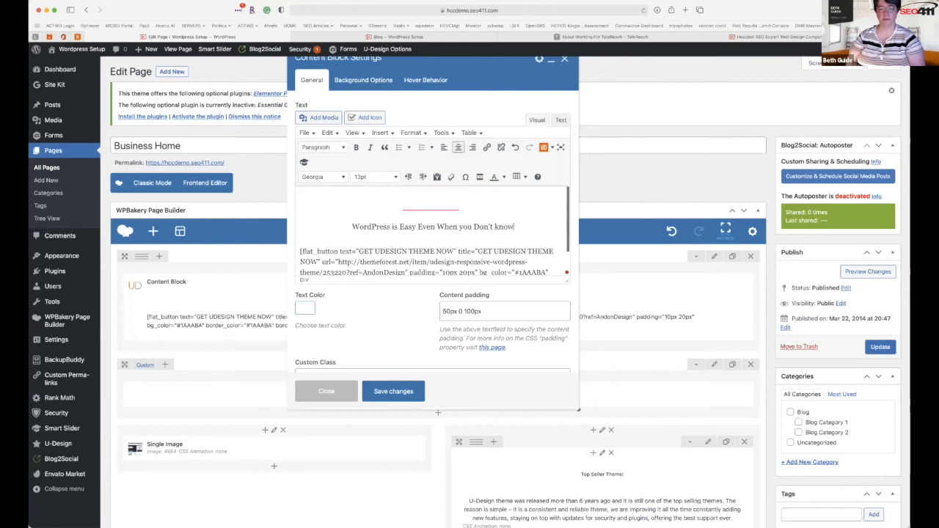
pyautogui.write('oing!')
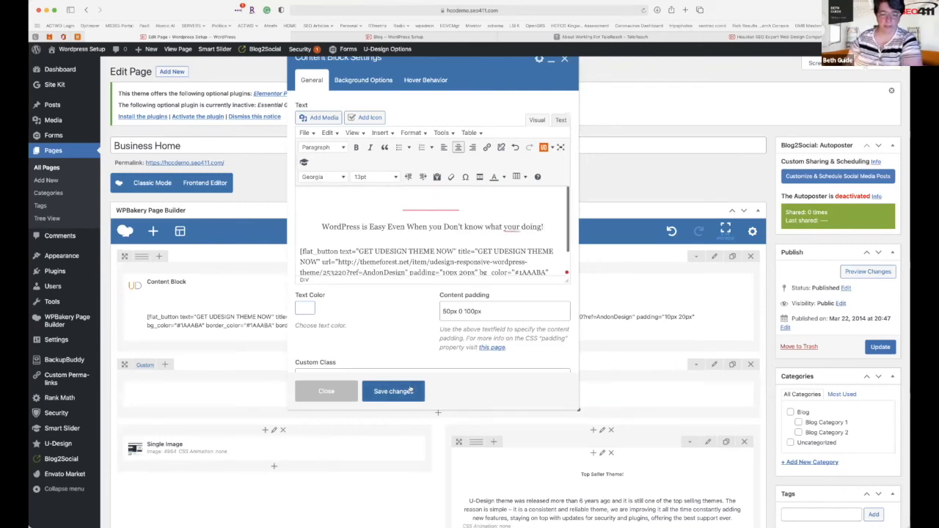
pyautogui.click(411, 390)
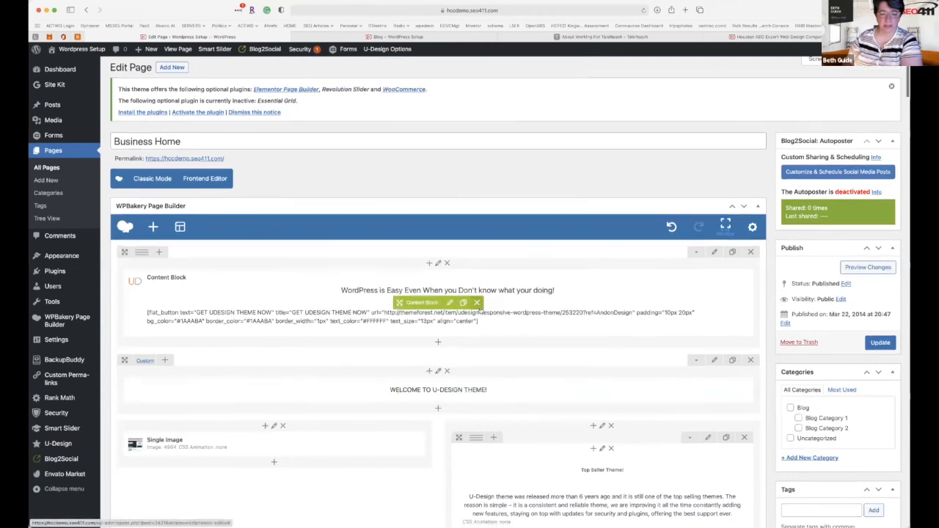
# Reopen the Content Block, remove its background image, and open the Set Image library for a replacement.
pyautogui.scroll(-3, 481, 311)
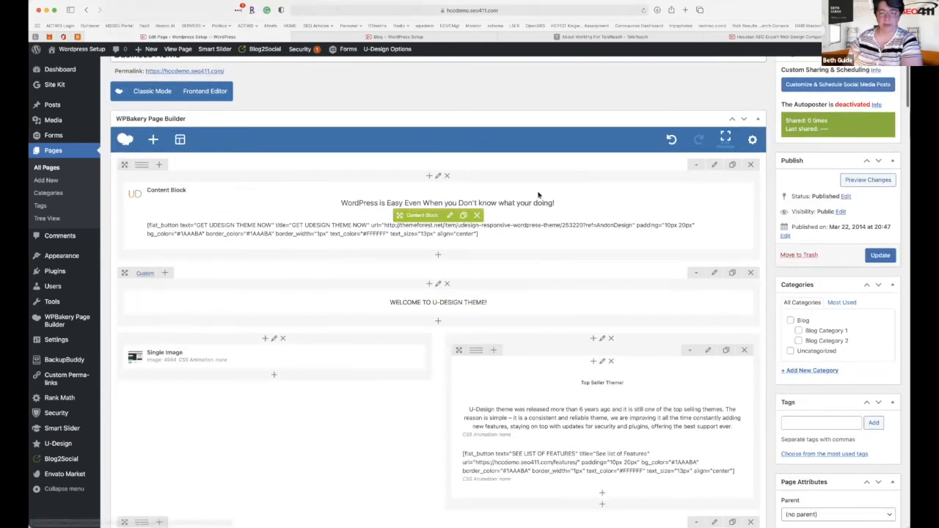
pyautogui.moveTo(144, 168)
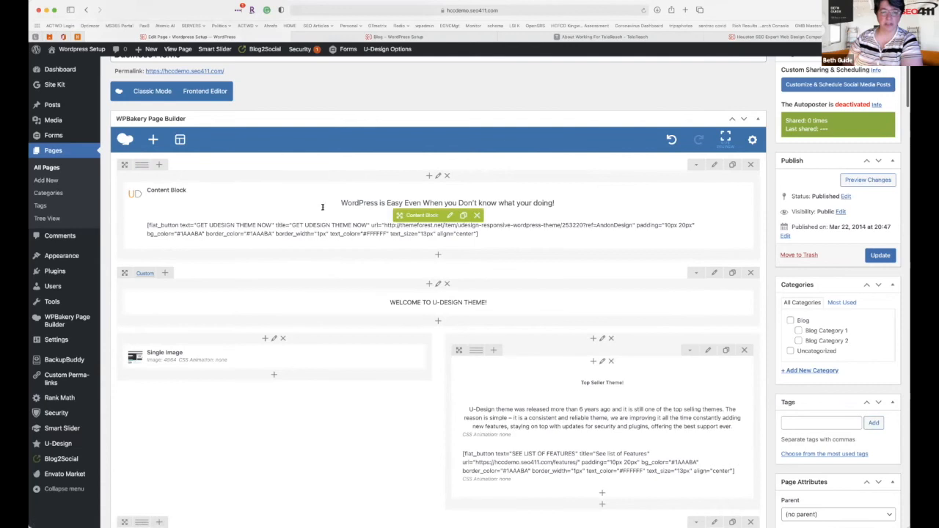
pyautogui.click(450, 215)
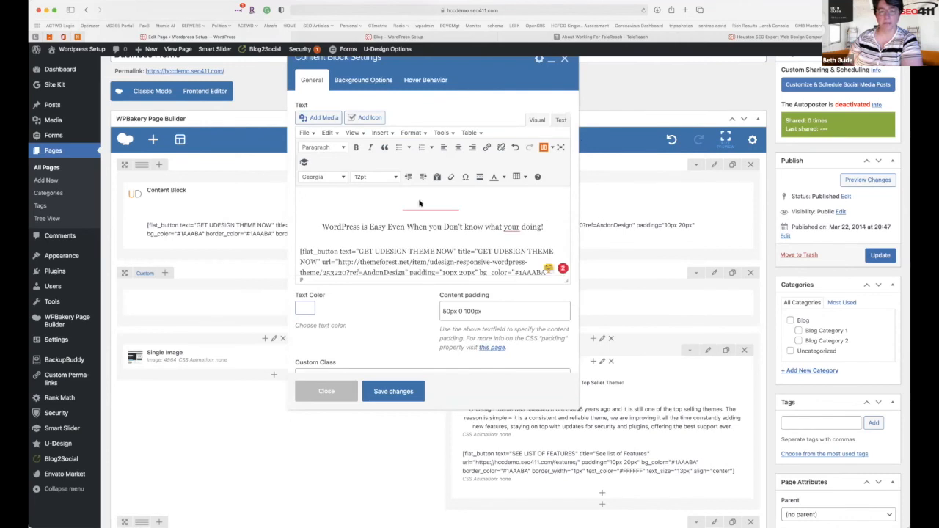
pyautogui.click(360, 83)
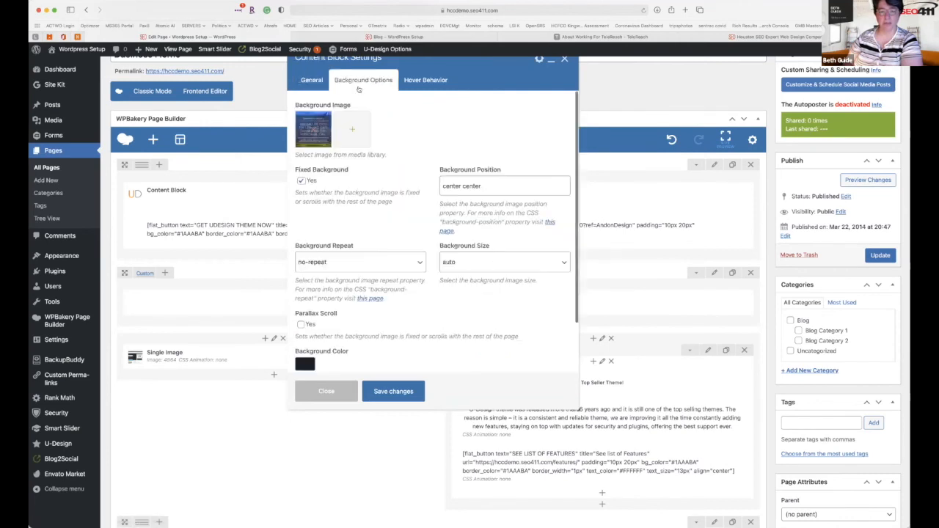
pyautogui.click(315, 133)
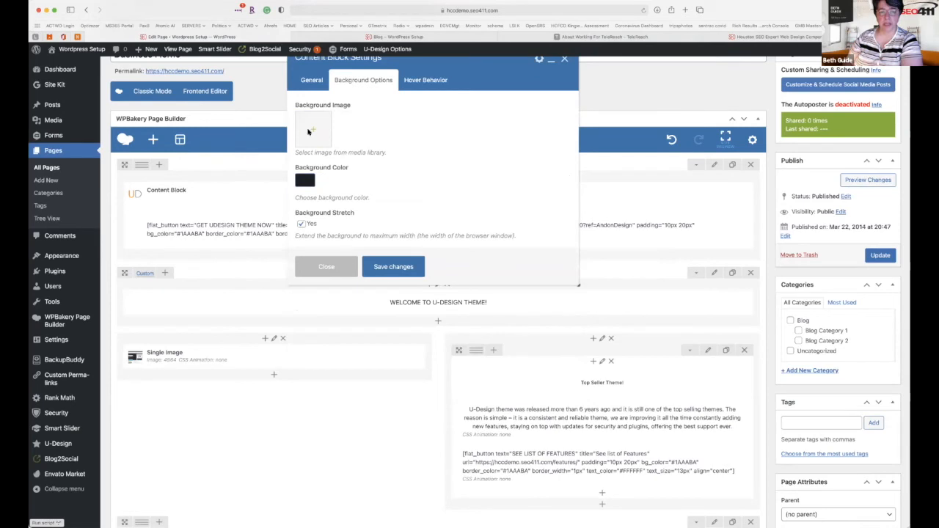
pyautogui.click(307, 131)
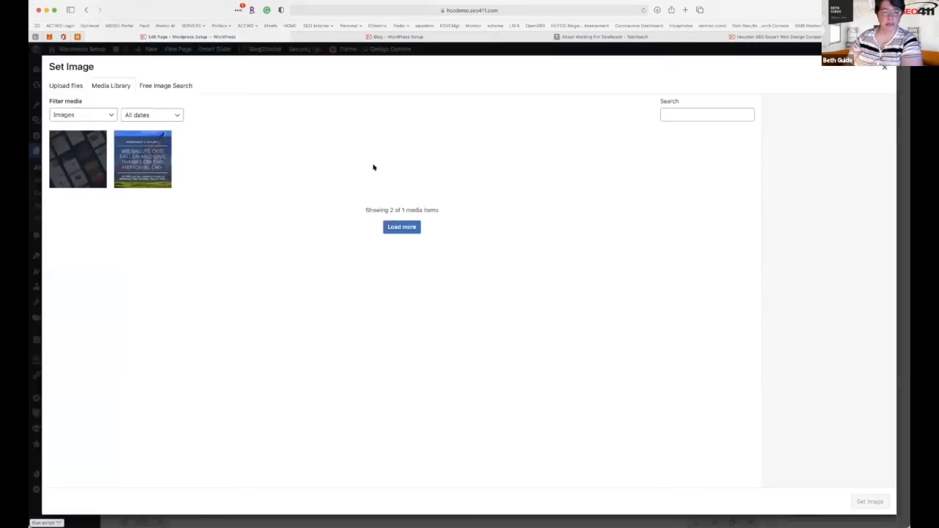
pyautogui.click(67, 85)
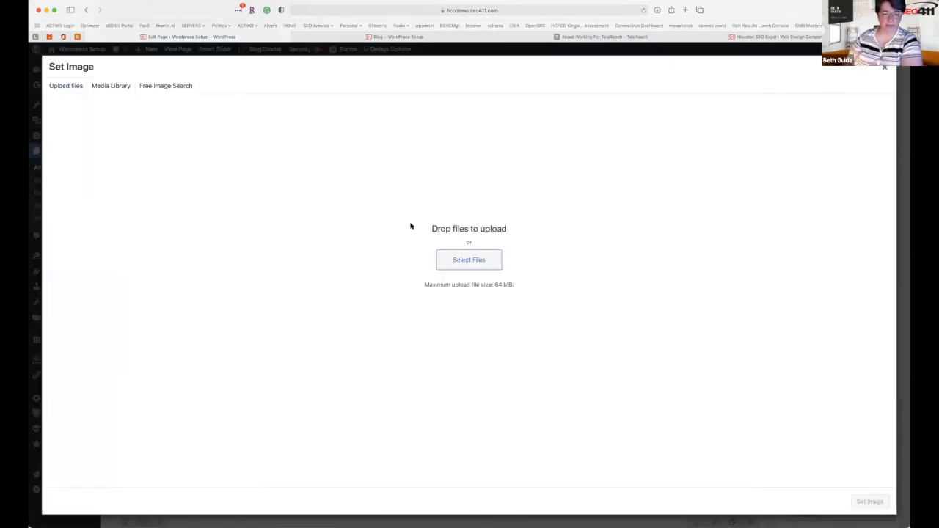
pyautogui.click(130, 85)
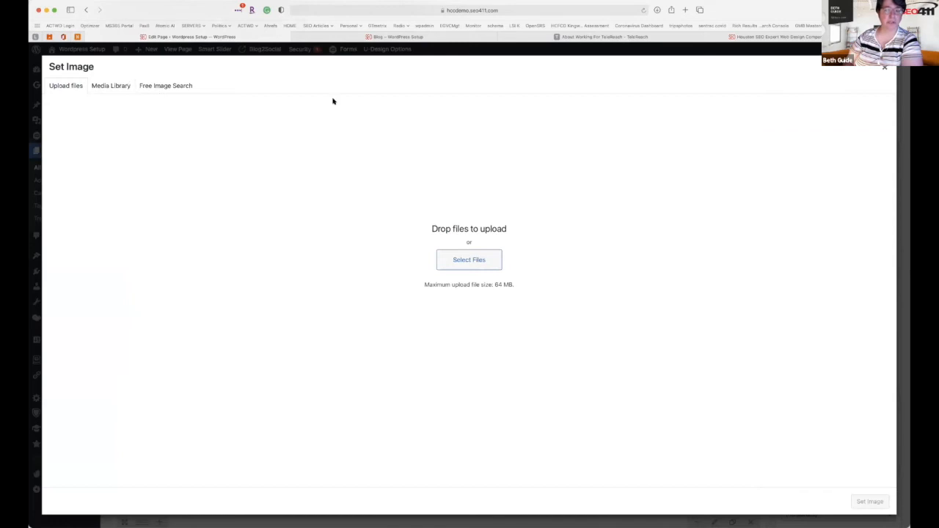
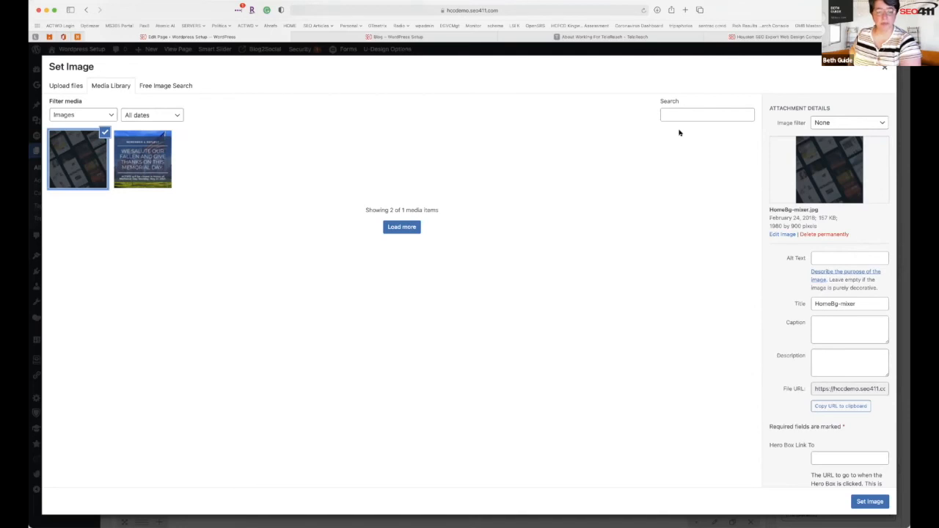
# Show the Upload files drop area in the Set Image dialog.
pyautogui.click(454, 12)
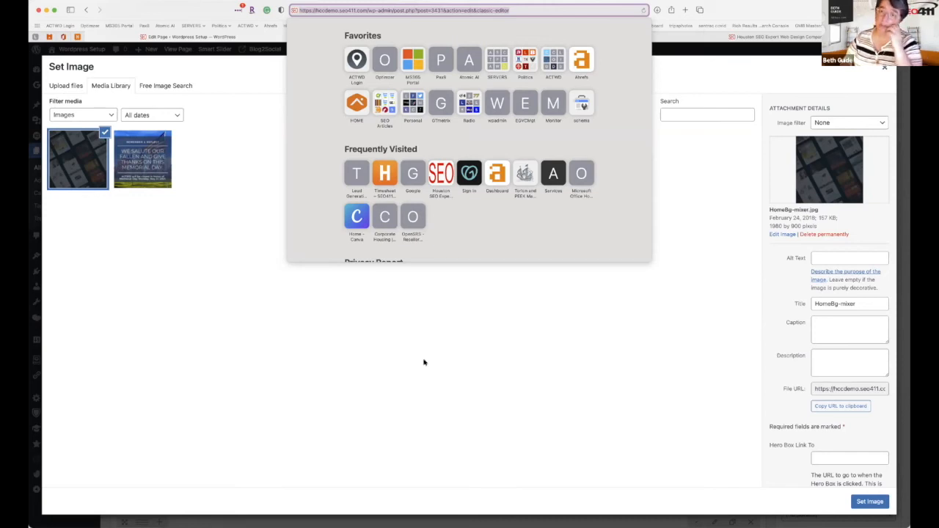
pyautogui.click(525, 279)
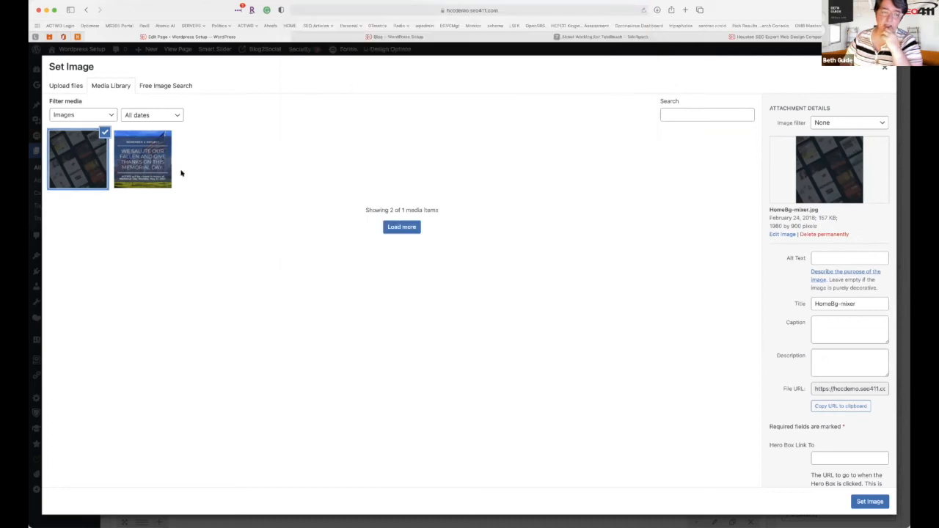
pyautogui.click(64, 87)
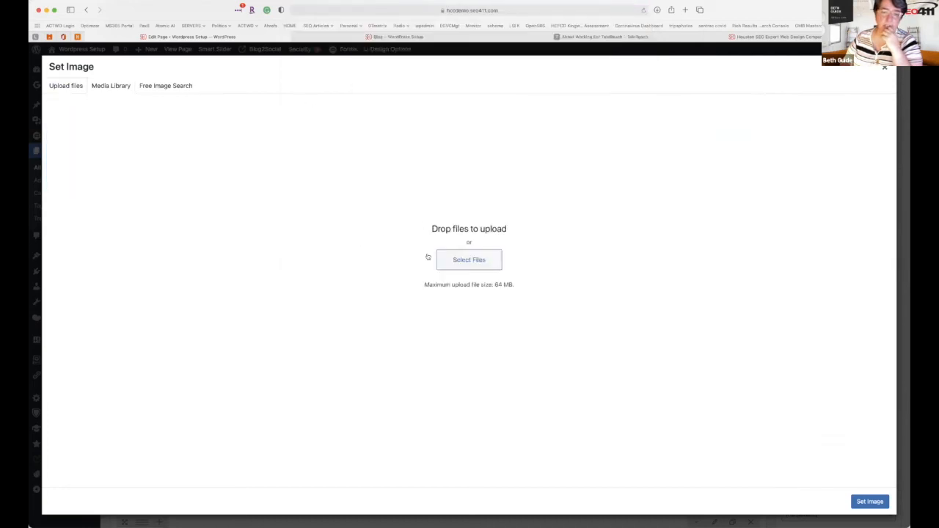
# Drag the building photo IMG_0696 in to upload it, and open its Edit Media page in a new tab.
pyautogui.click(471, 263)
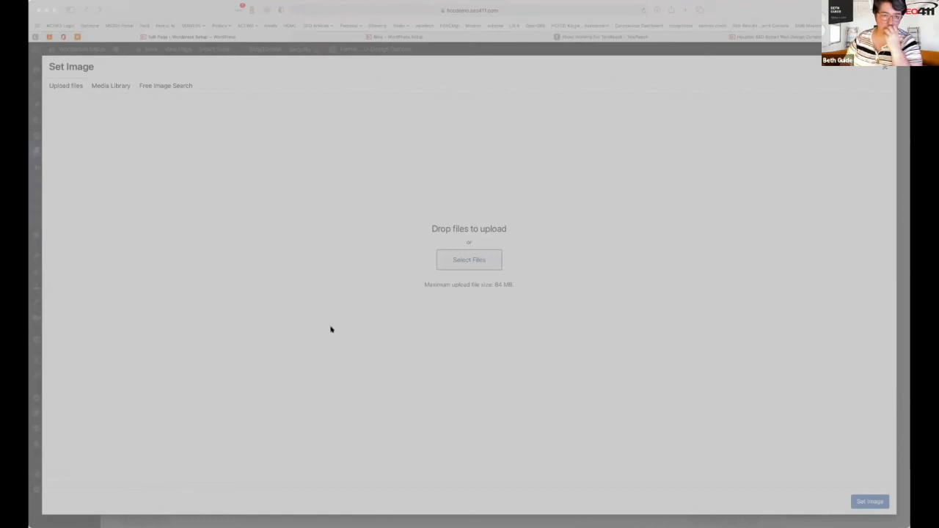
pyautogui.click(713, 354)
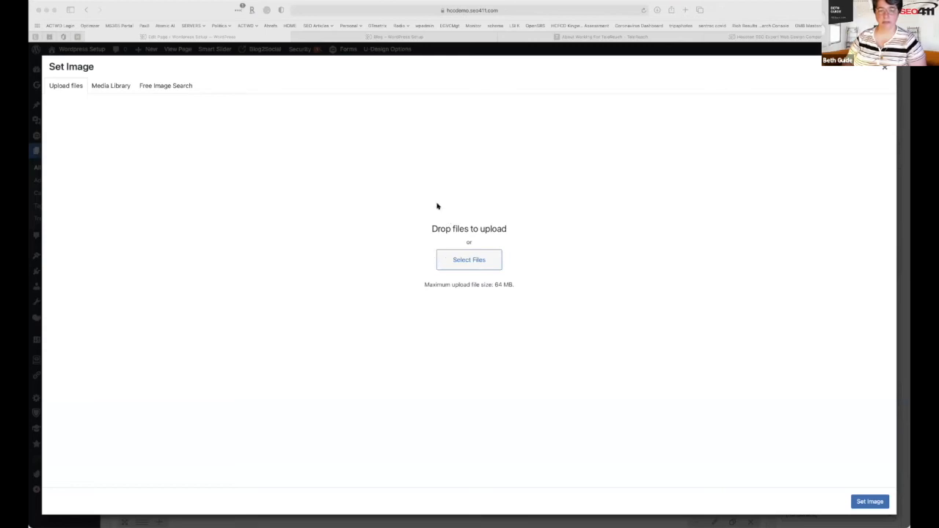
pyautogui.moveTo(807, 323); pyautogui.dragTo(275, 139)
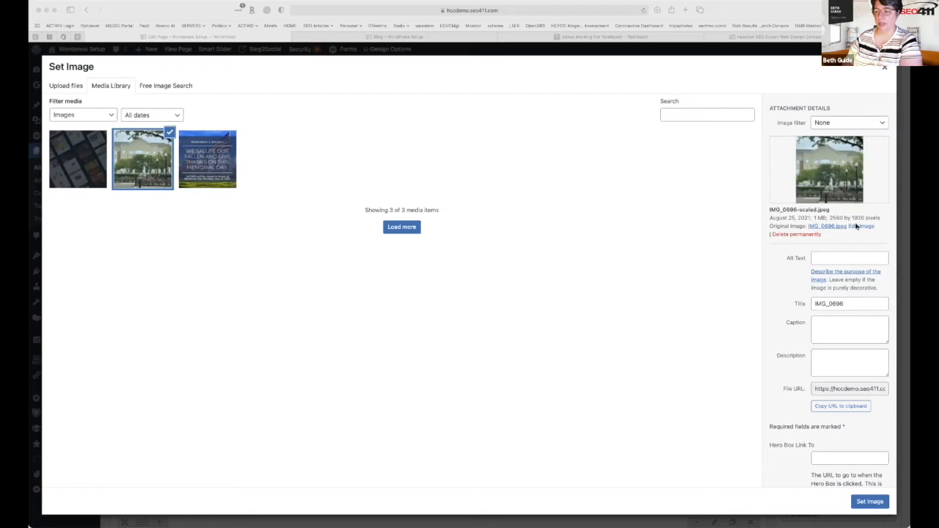
pyautogui.click(855, 227)
pyautogui.click(856, 227)
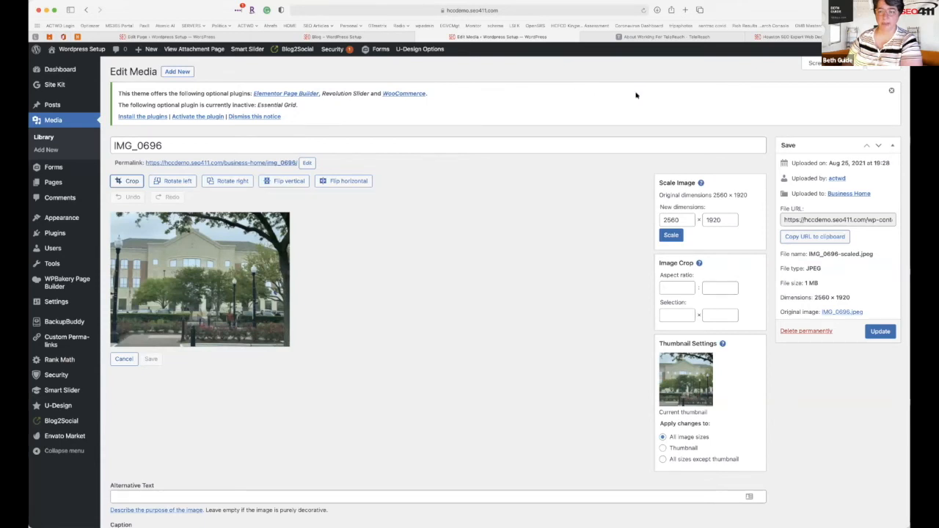
# Crop IMG_0696 to a wide strip saved at 2502 × 736.
pyautogui.click(182, 307)
pyautogui.click(146, 232)
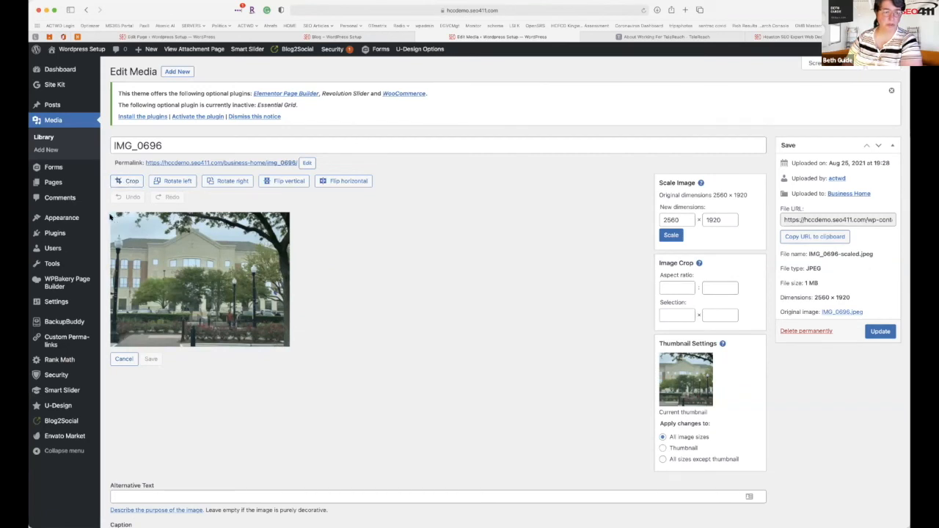
pyautogui.moveTo(312, 367); pyautogui.dragTo(288, 345)
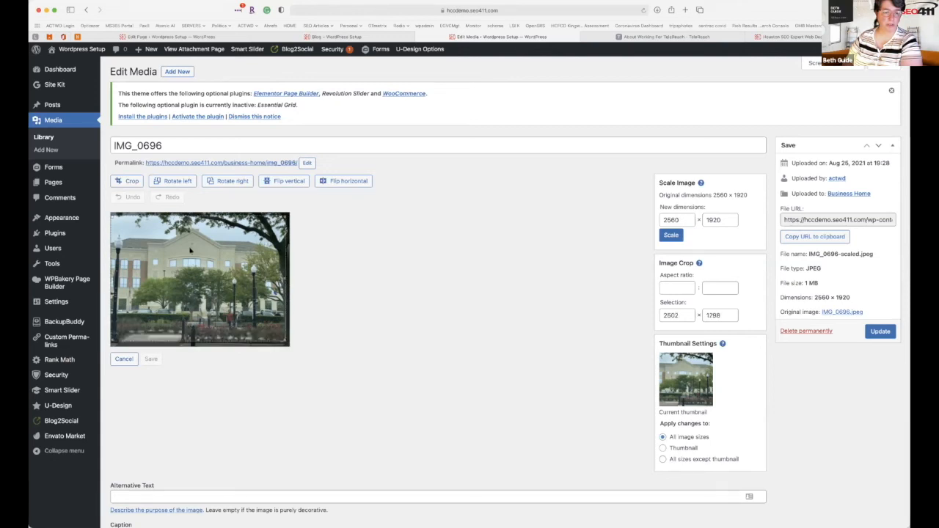
pyautogui.moveTo(198, 214)
pyautogui.mouseDown()
pyautogui.moveTo(190, 298)
pyautogui.moveTo(190, 287)
pyautogui.mouseUp()
pyautogui.click(132, 181)
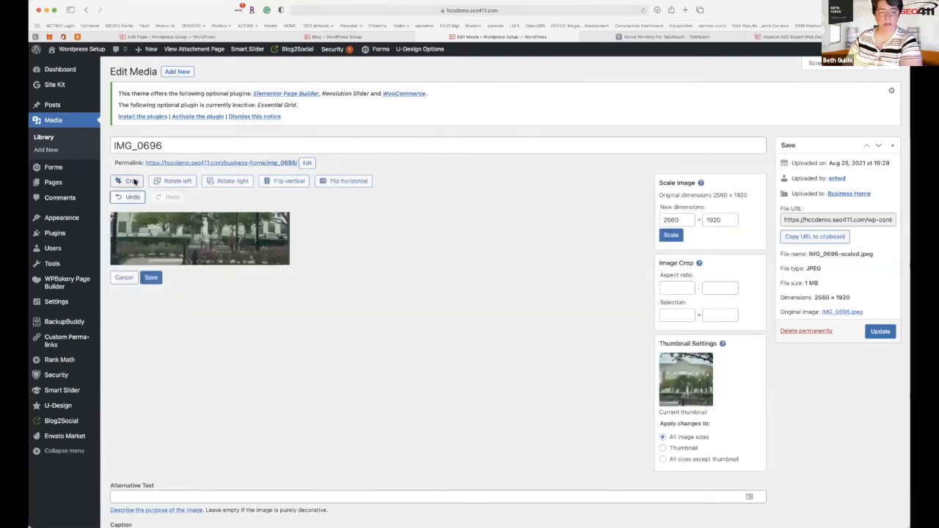
pyautogui.doubleClick(712, 220)
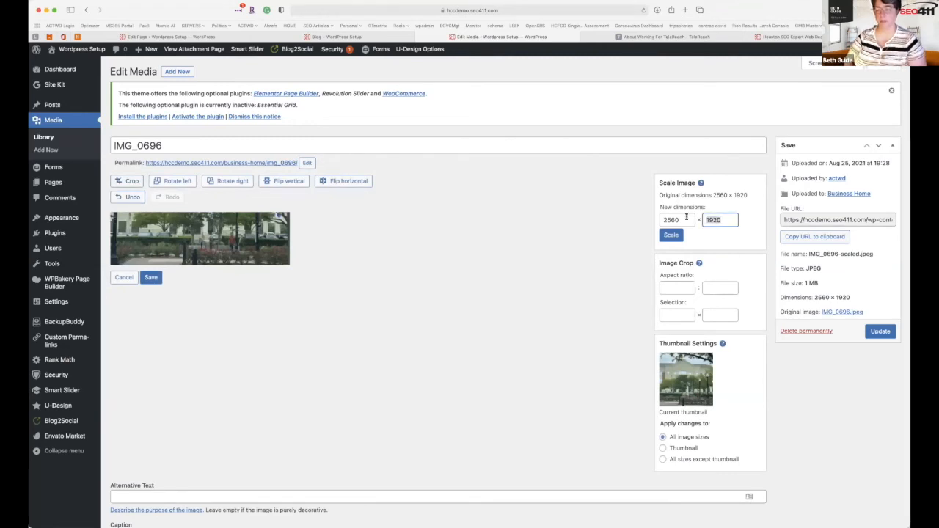
pyautogui.write('800')
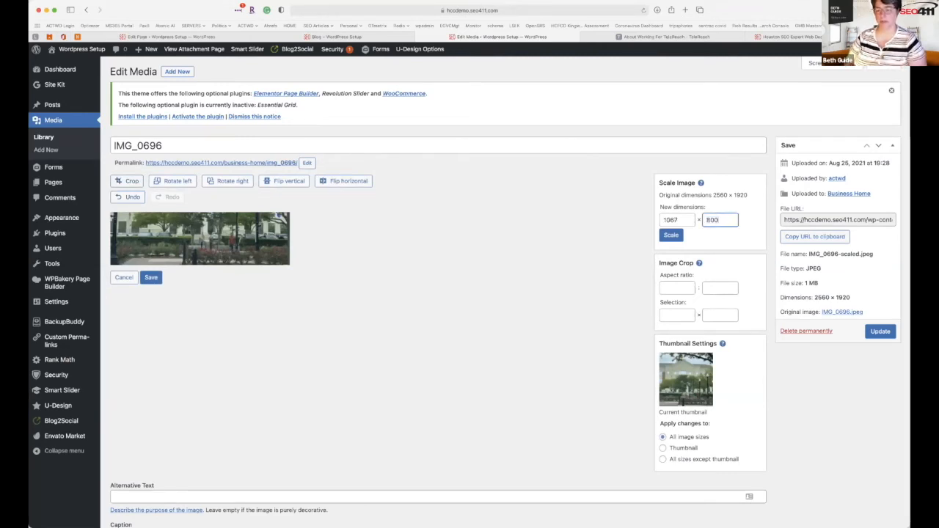
pyautogui.click(671, 234)
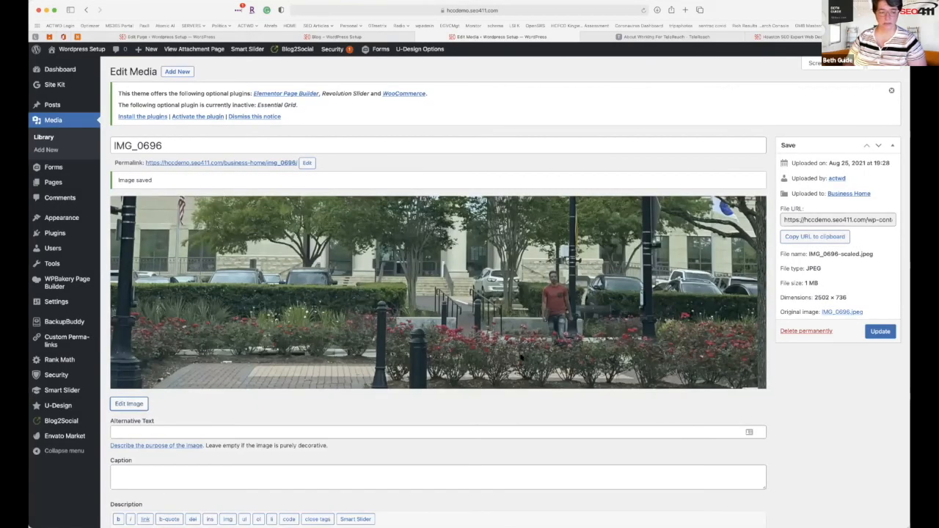
pyautogui.scroll(-3, 389, 294)
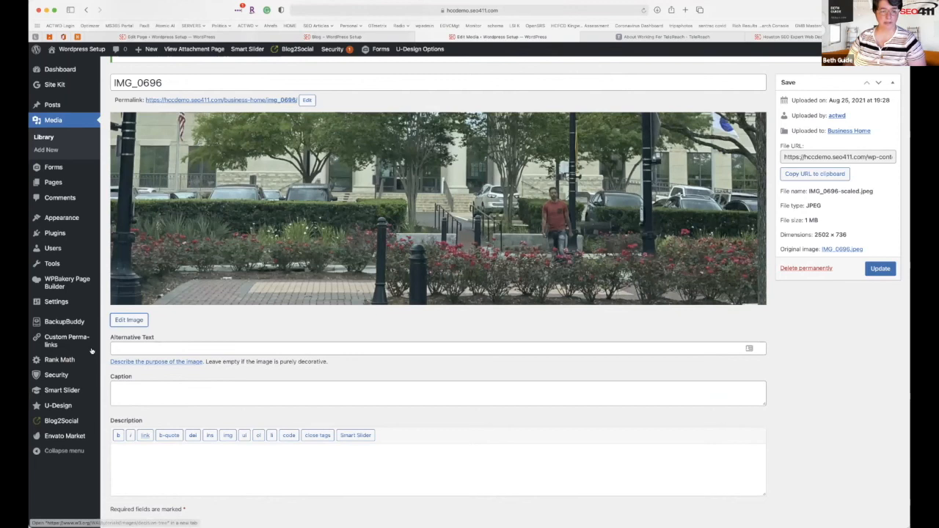
# Scale the cropped IMG_0696 to 1920 wide (1920 × 565) and update the media file.
pyautogui.click(129, 320)
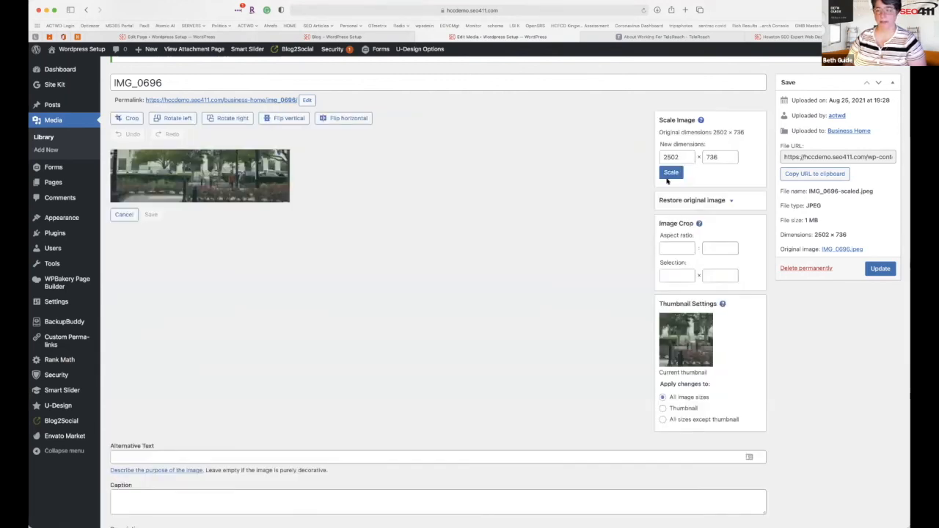
pyautogui.click(710, 157)
pyautogui.moveTo(719, 157); pyautogui.dragTo(628, 156)
pyautogui.hotkey('shift', 'Tab')
pyautogui.write('1920')
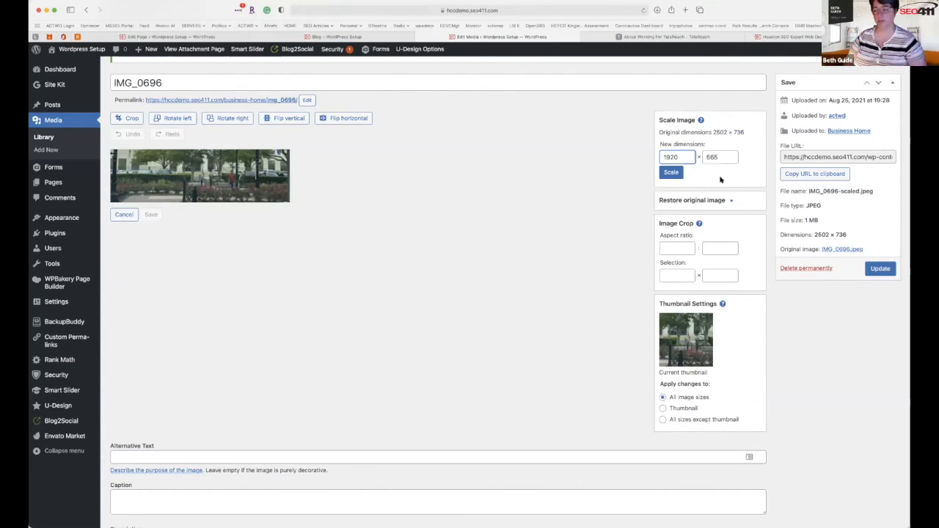
pyautogui.click(881, 269)
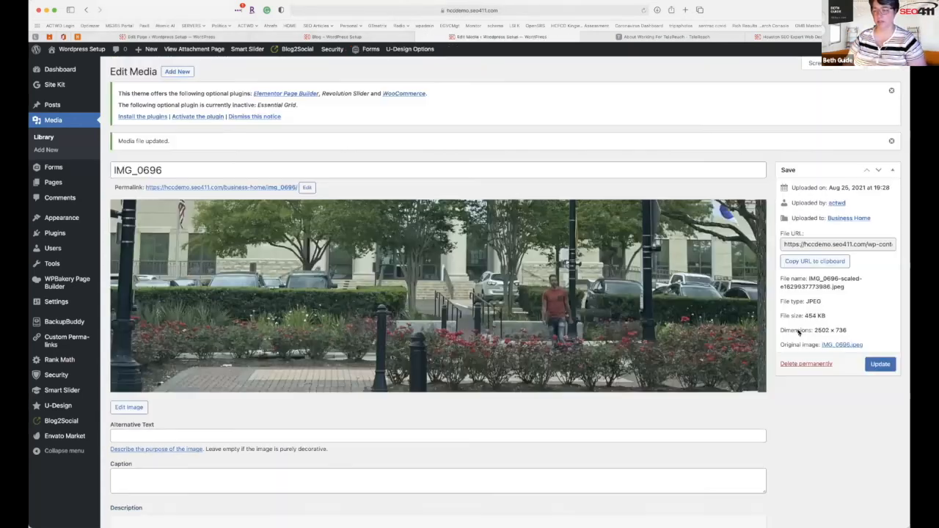
pyautogui.click(126, 408)
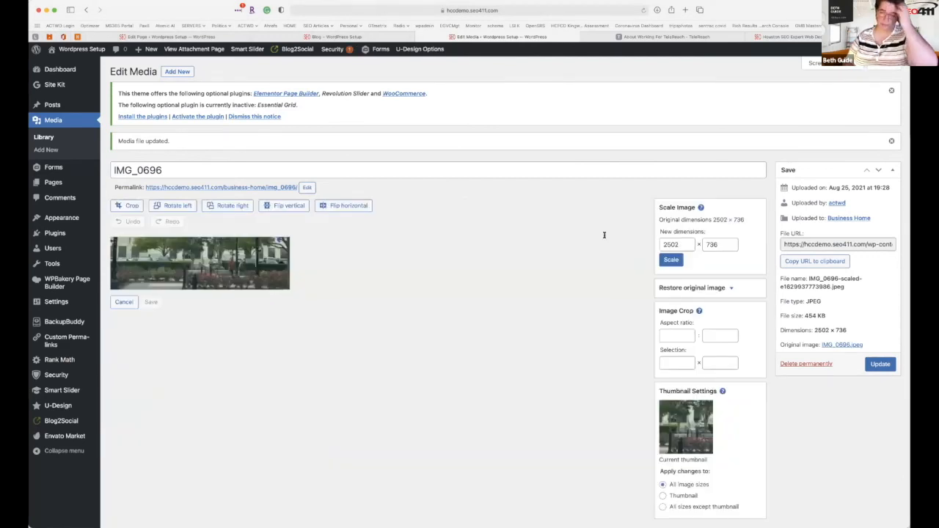
pyautogui.write('1920')
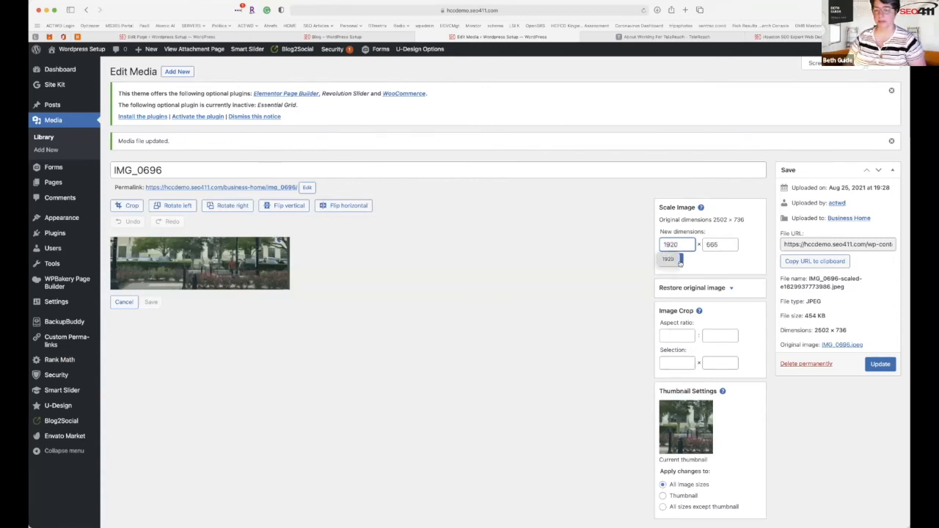
pyautogui.click(681, 263)
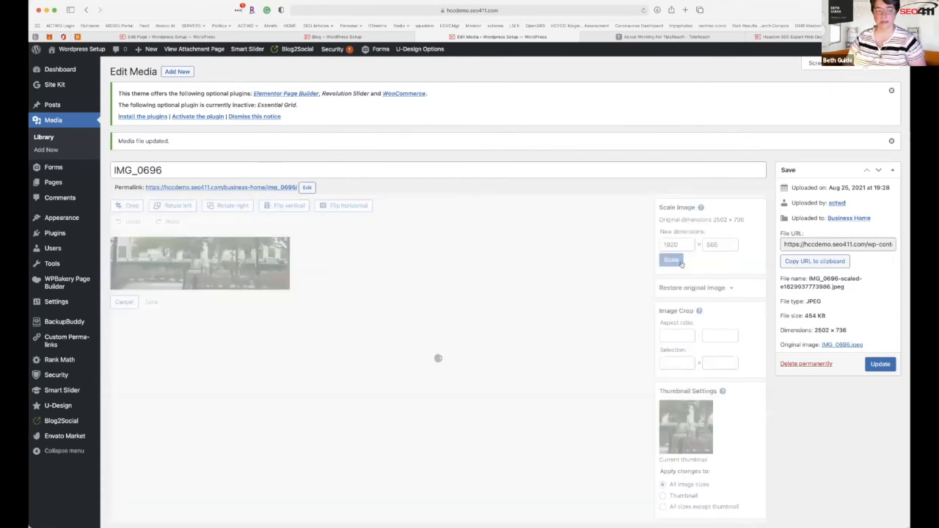
pyautogui.click(879, 364)
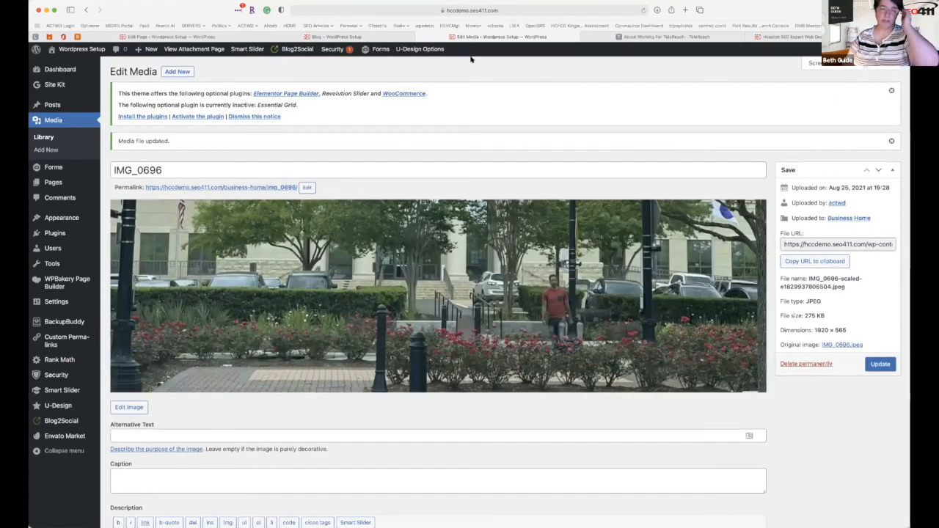
pyautogui.click(389, 36)
# Set the new photo as the content block background with parallax scrolling turned on.
pyautogui.click(212, 35)
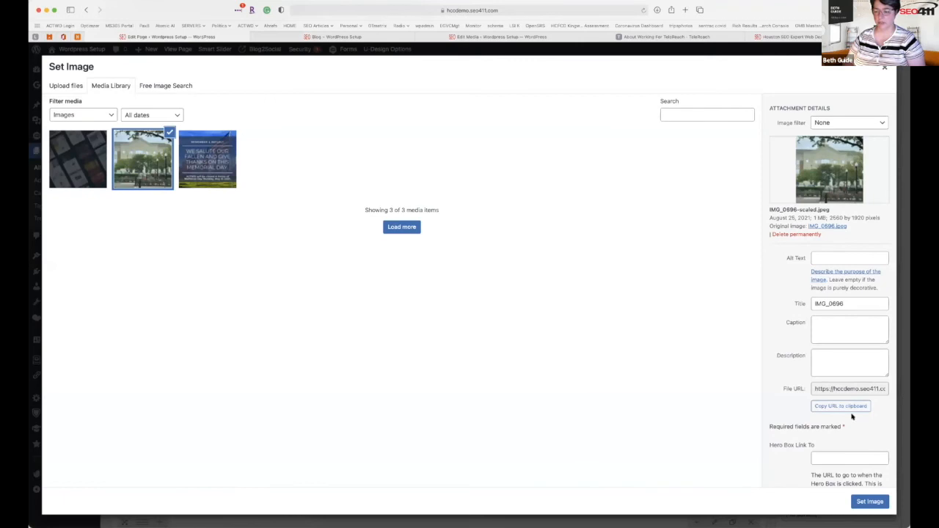
pyautogui.click(869, 503)
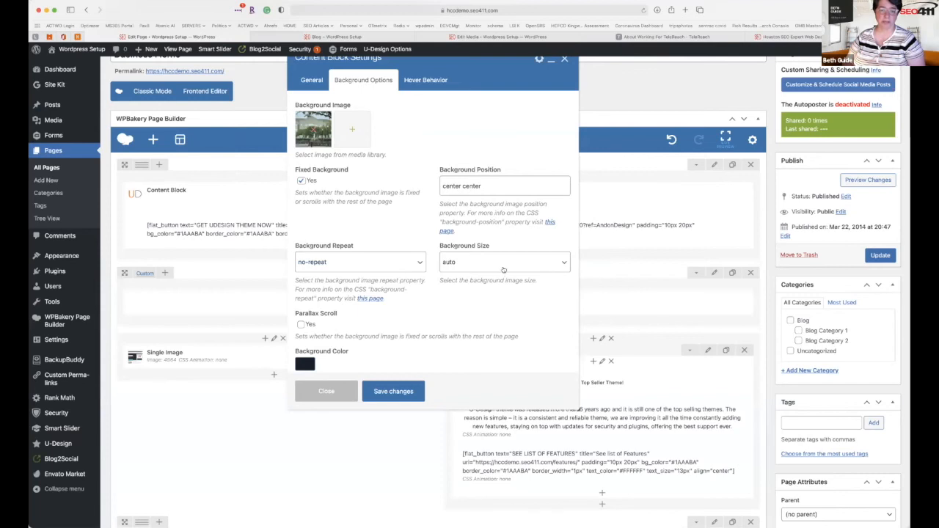
pyautogui.scroll(-2, 344, 361)
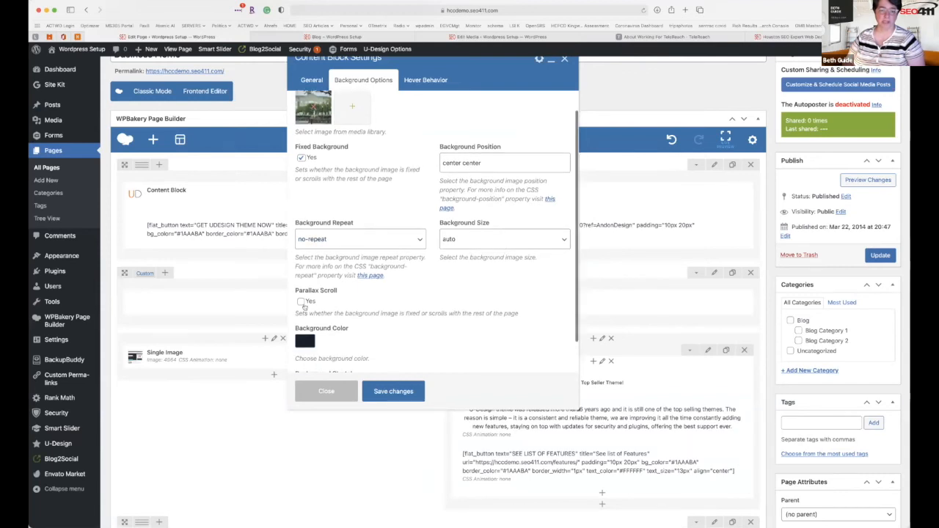
pyautogui.click(305, 304)
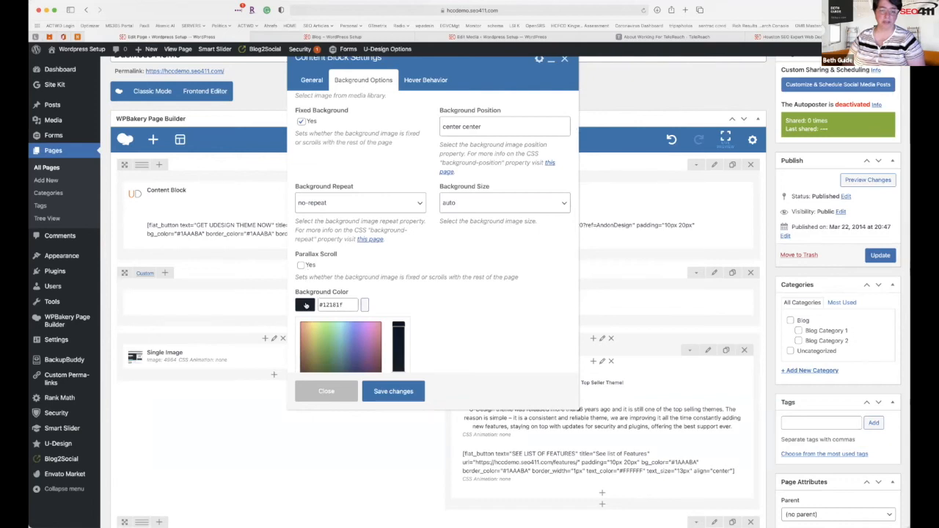
pyautogui.click(349, 261)
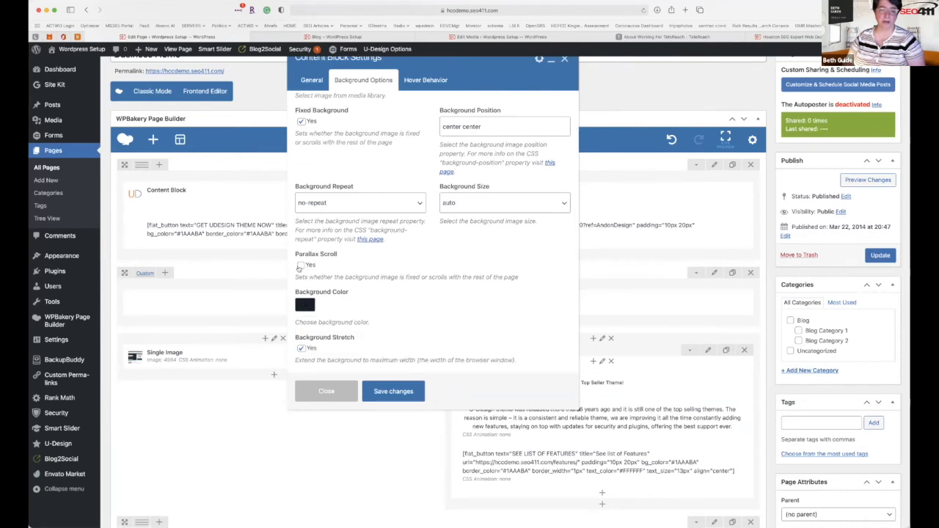
pyautogui.click(300, 265)
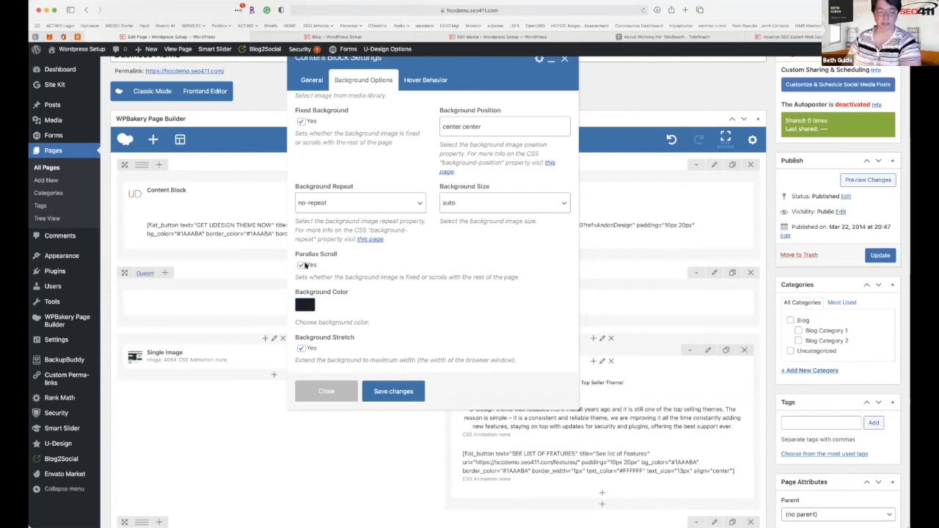
# Save the content block settings and update the Business Home page.
pyautogui.scroll(-2, 389, 393)
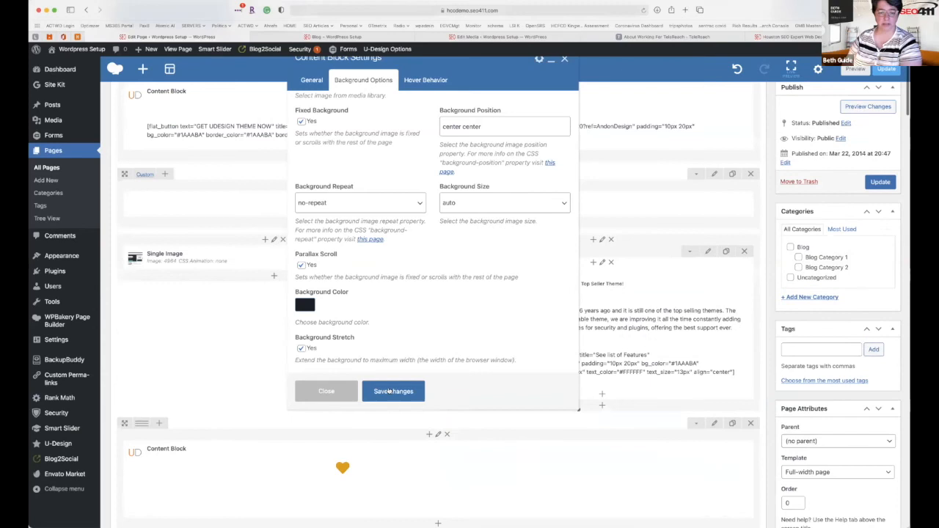
pyautogui.scroll(-1, 389, 392)
pyautogui.click(389, 392)
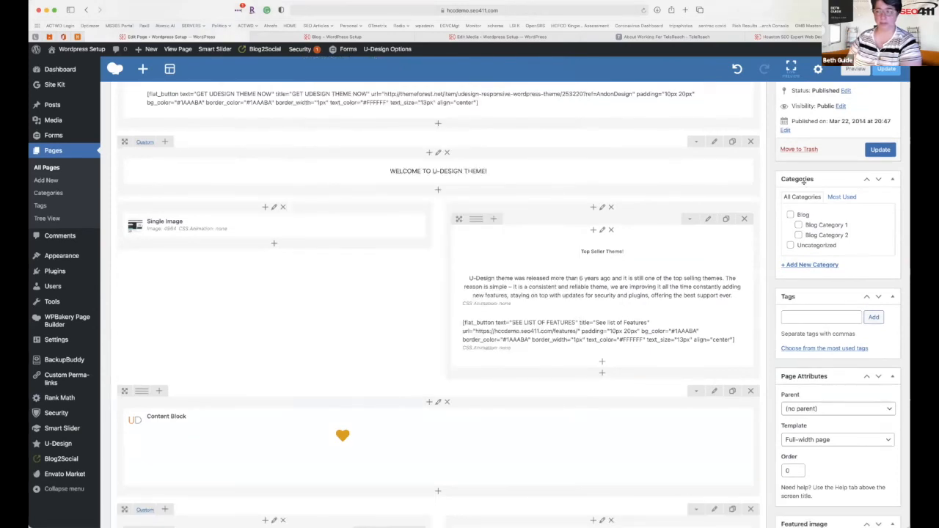
pyautogui.click(879, 150)
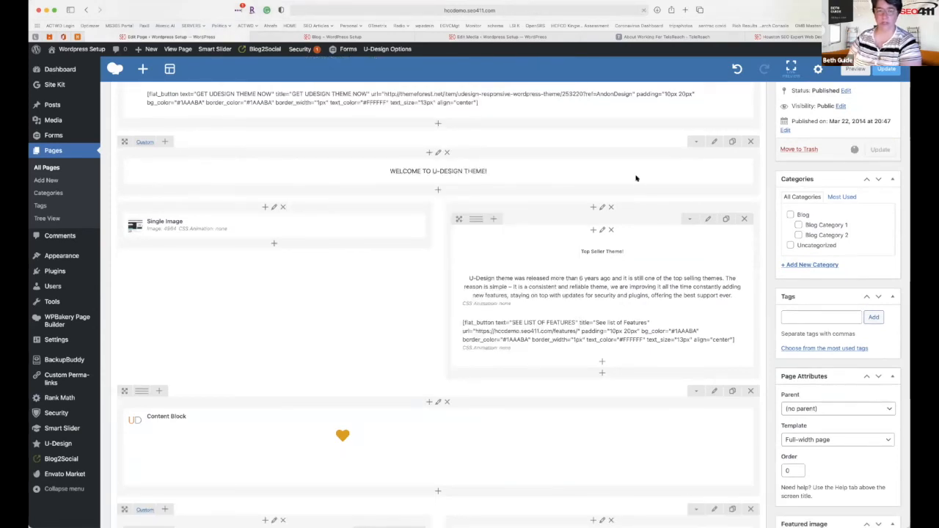
pyautogui.scroll(5, 474, 223)
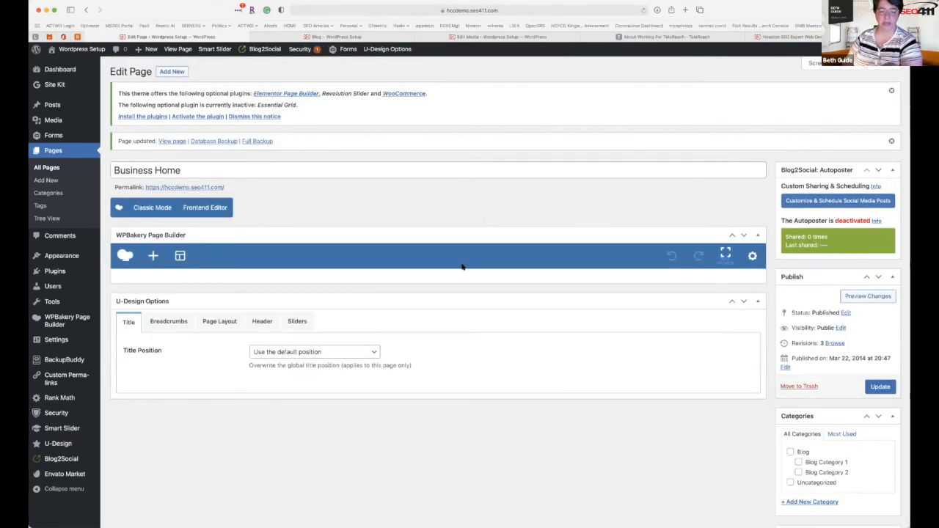
pyautogui.scroll(-5, 462, 267)
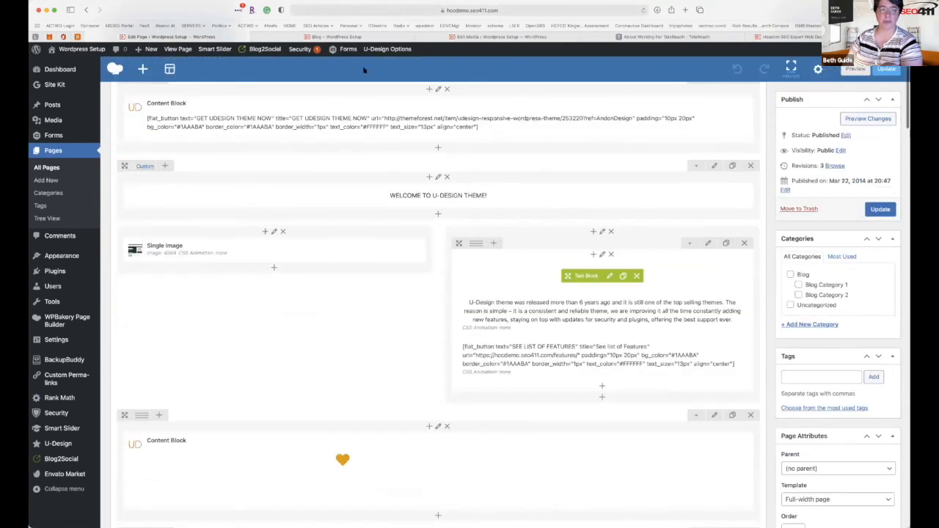
pyautogui.scroll(5, 363, 70)
pyautogui.hotkey('ctrl', 'Tab')
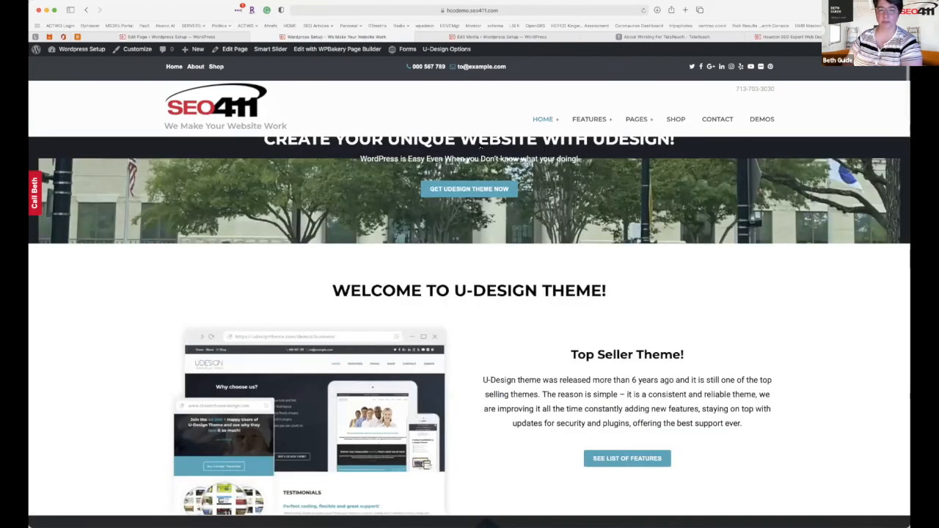
# Scroll the live home page to review the building-photo hero and Welcome section.
pyautogui.scroll(-2, 457, 209)
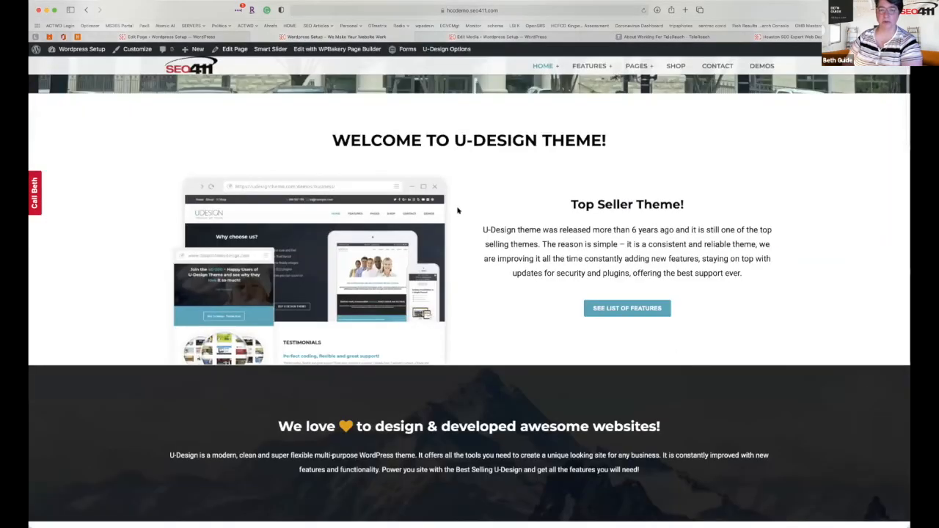
pyautogui.scroll(2, 406, 119)
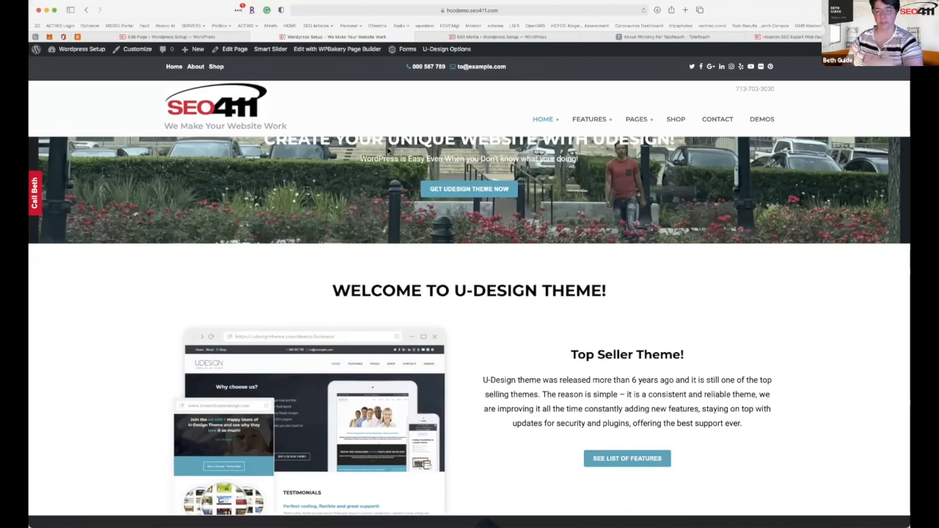
# Add an Empty Space element above the Content Block and update the Business Home page.
pyautogui.click(240, 45)
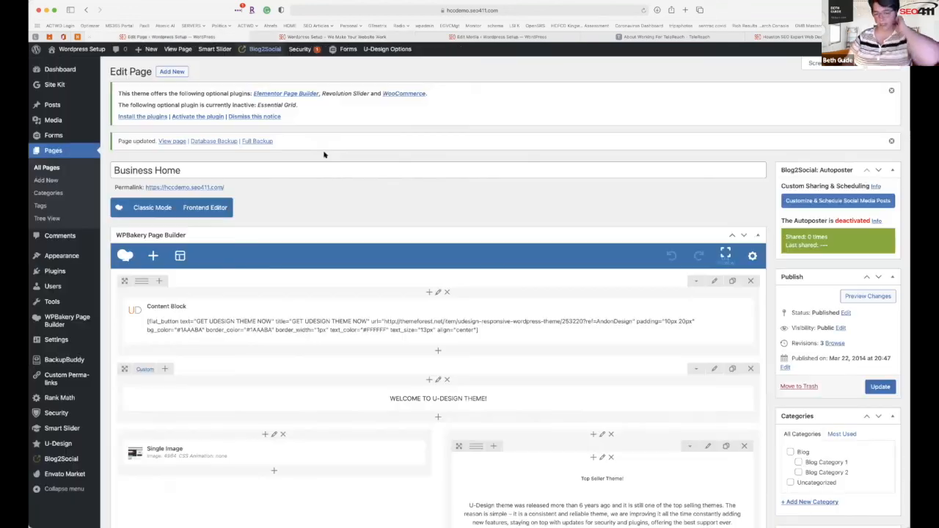
pyautogui.click(437, 352)
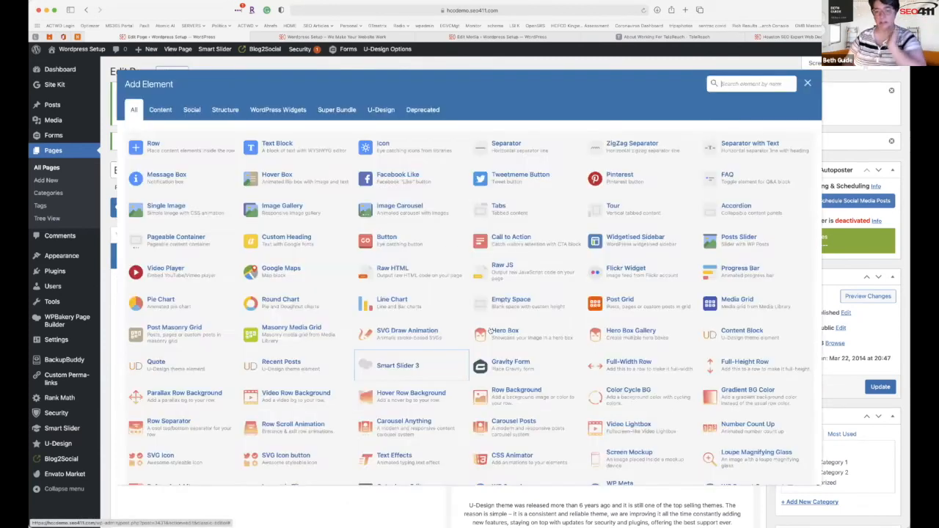
pyautogui.click(444, 301)
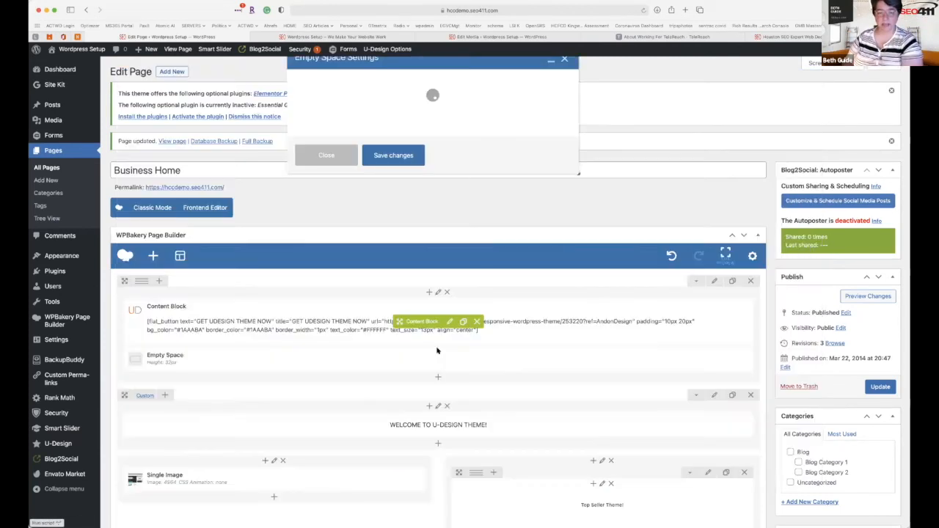
pyautogui.click(404, 277)
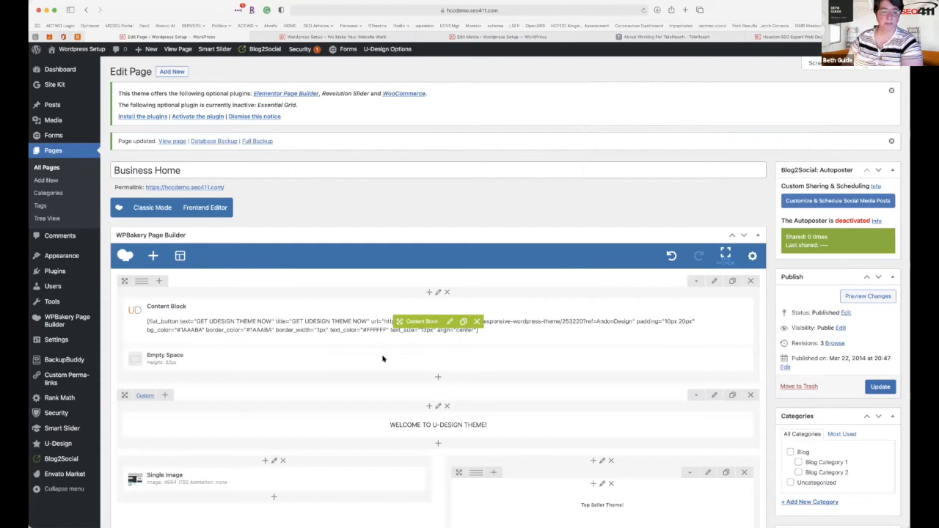
pyautogui.moveTo(410, 359); pyautogui.dragTo(422, 305)
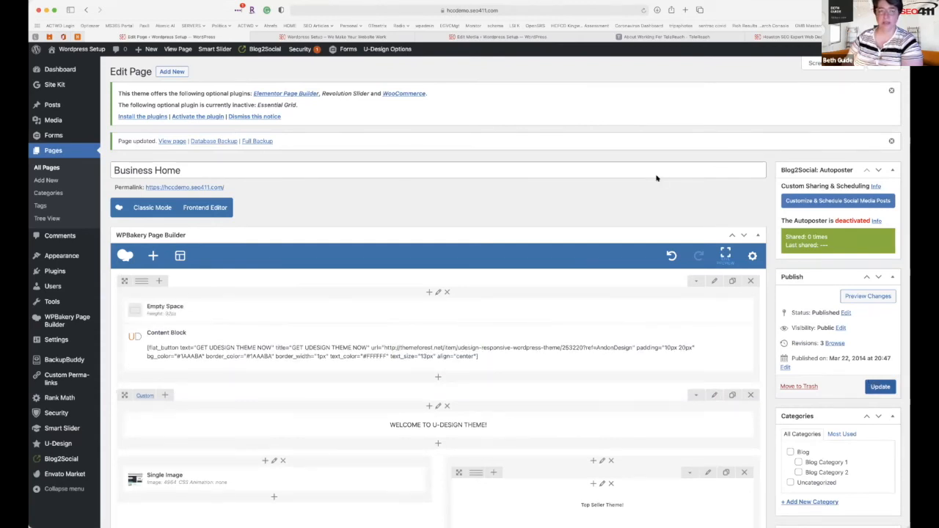
pyautogui.click(879, 387)
# Reload the live home page to check the spacing above the hero banner.
pyautogui.click(393, 40)
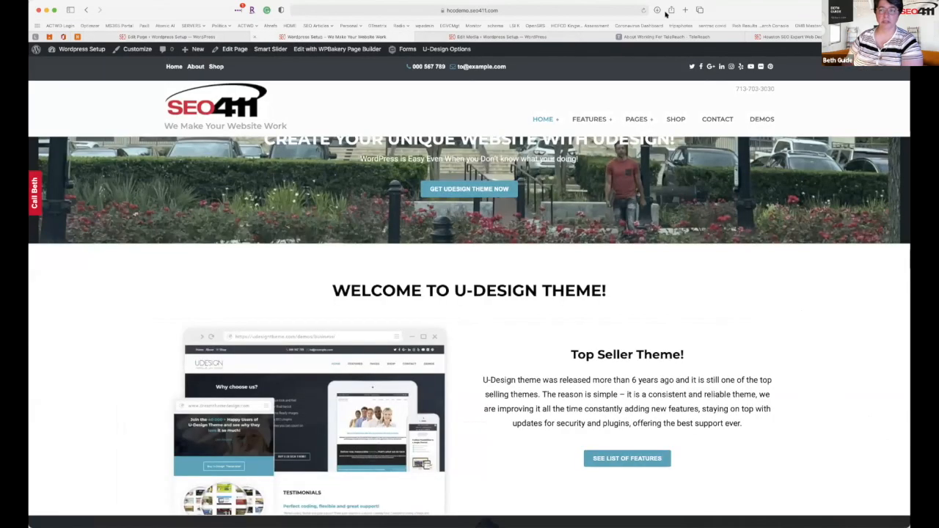
pyautogui.click(645, 11)
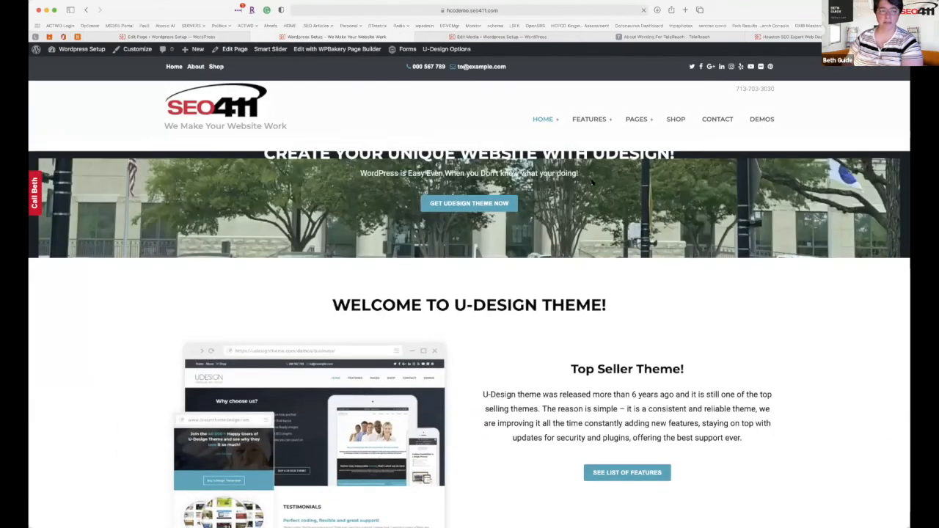
pyautogui.moveTo(592, 182)
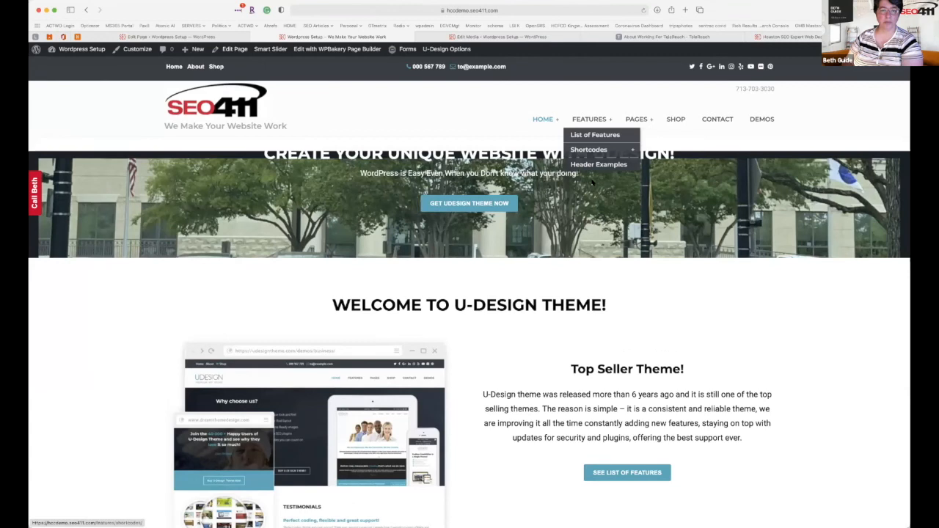
pyautogui.scroll(-2, 591, 182)
pyautogui.scroll(2, 593, 182)
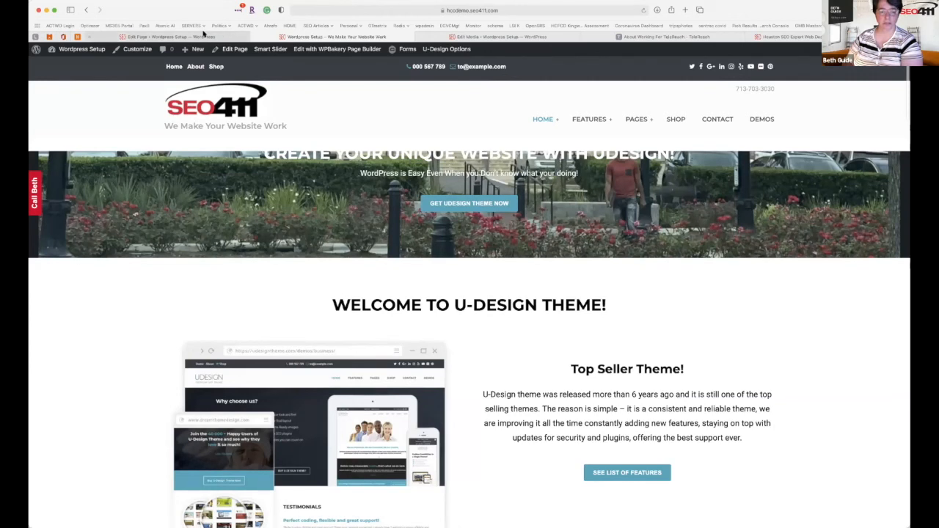
pyautogui.click(173, 37)
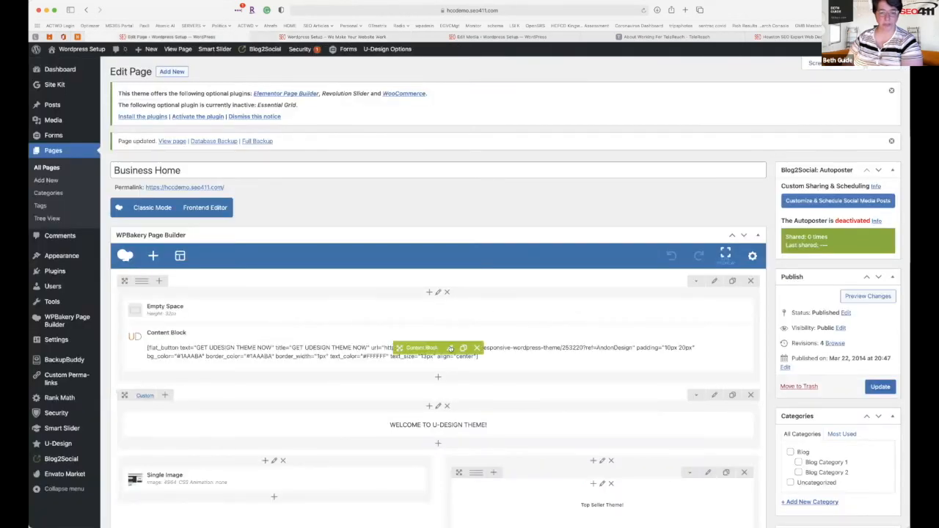
# Insert two blank lines above the hero heading in the content block and update the page.
pyautogui.click(449, 347)
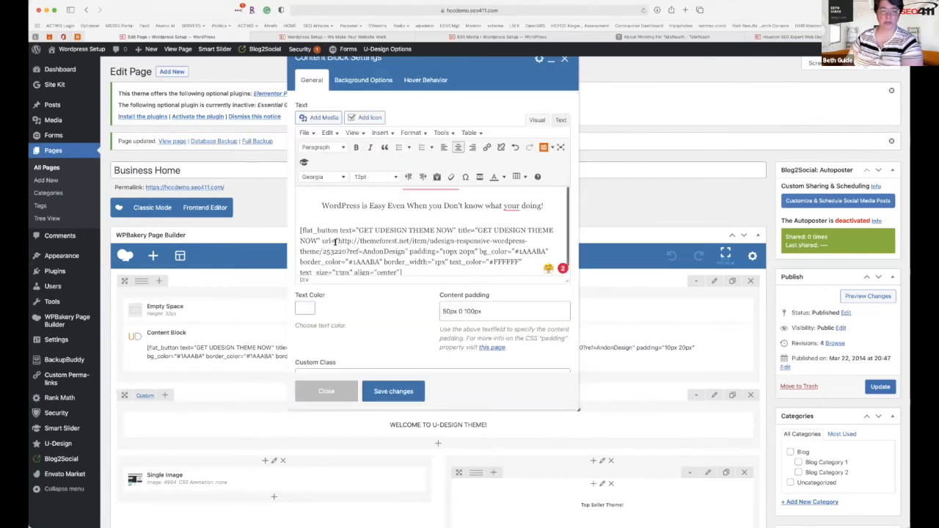
pyautogui.scroll(-1, 335, 242)
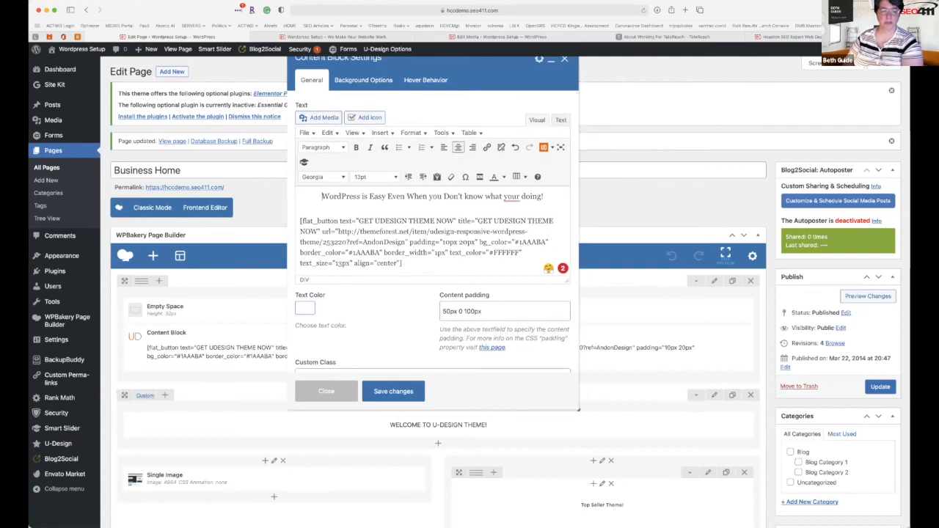
pyautogui.press('Return')
pyautogui.press('Return')
pyautogui.press('Return')
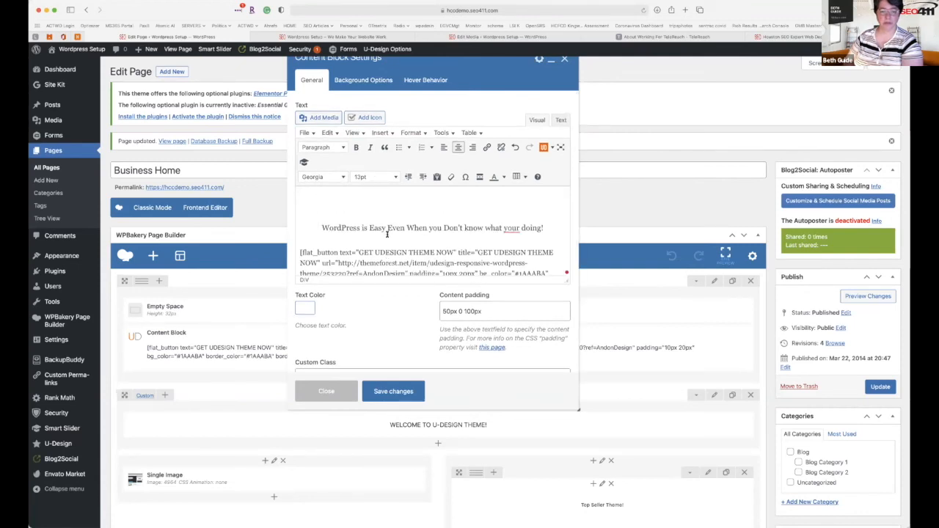
pyautogui.press('Return')
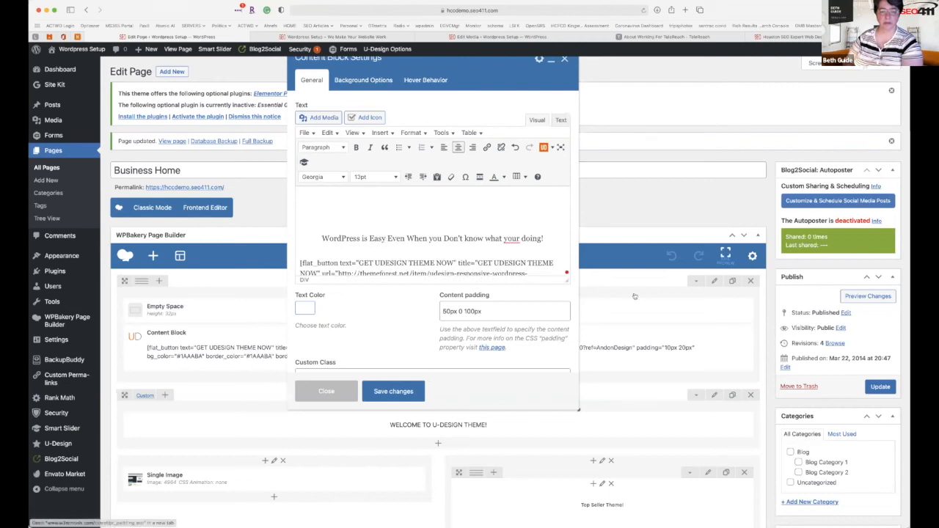
pyautogui.click(394, 391)
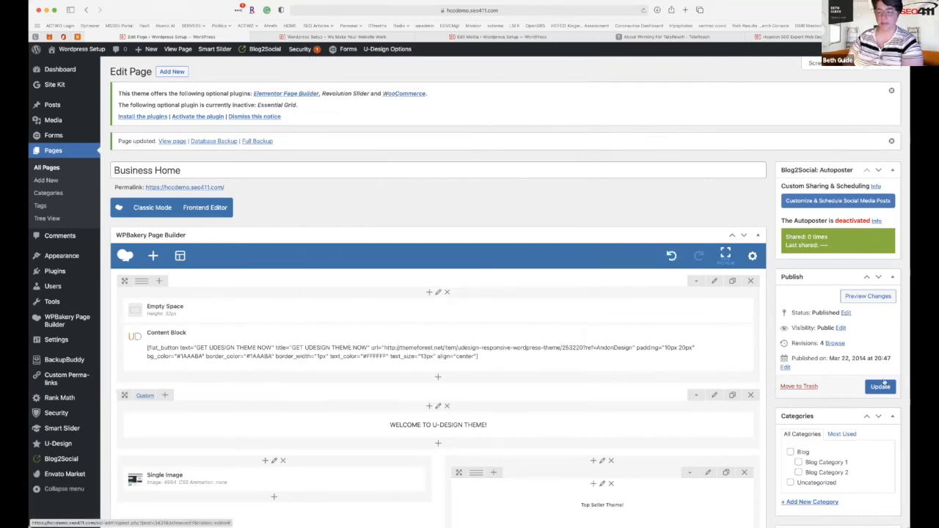
pyautogui.click(883, 385)
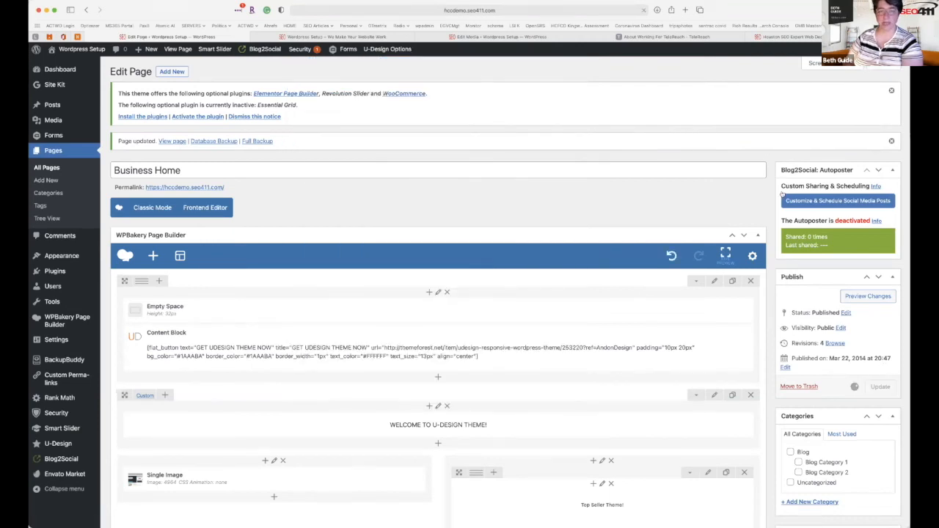
# Reload the live Business Home page to check the parallax hero banner.
pyautogui.click(336, 36)
pyautogui.click(645, 11)
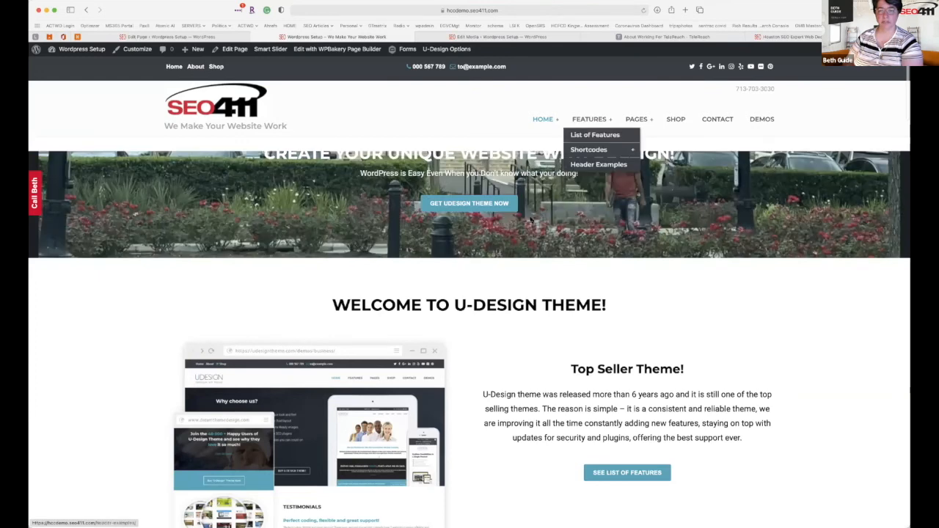
pyautogui.scroll(-2, 531, 220)
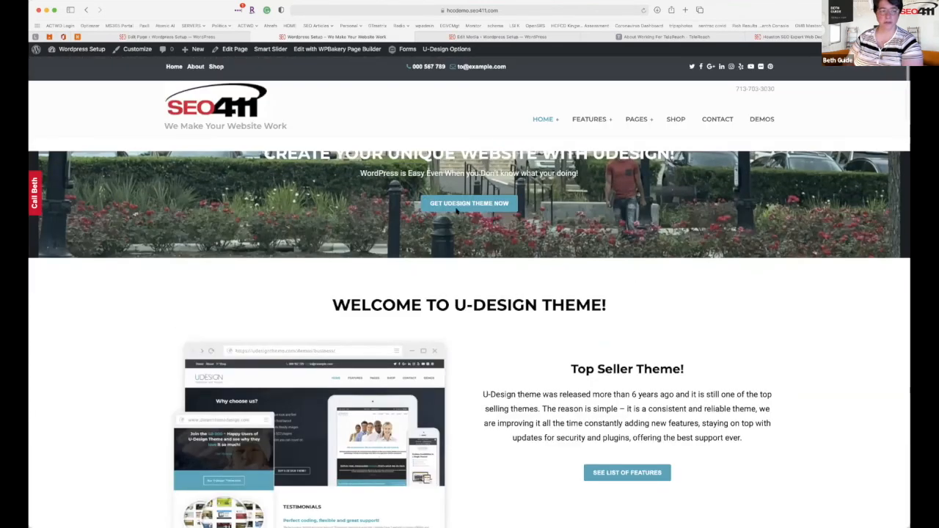
pyautogui.scroll(-1, 268, 233)
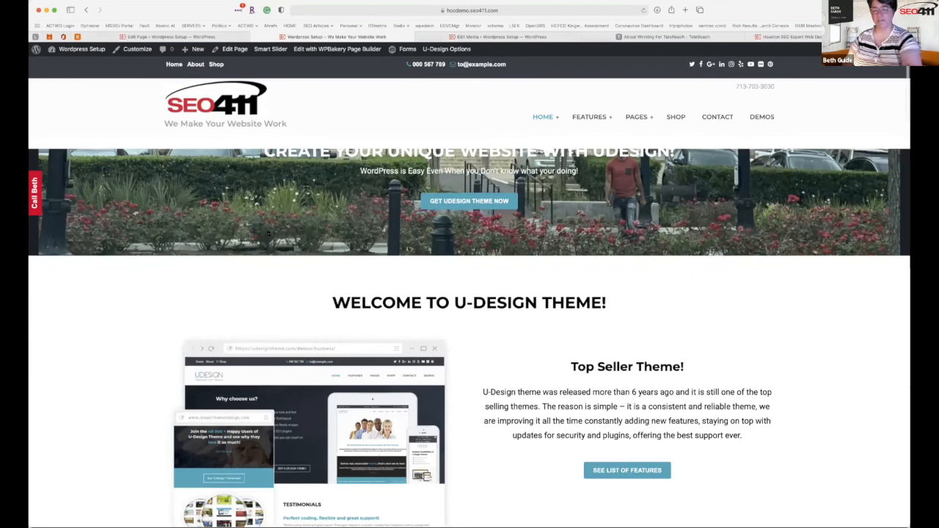
pyautogui.scroll(1, 268, 233)
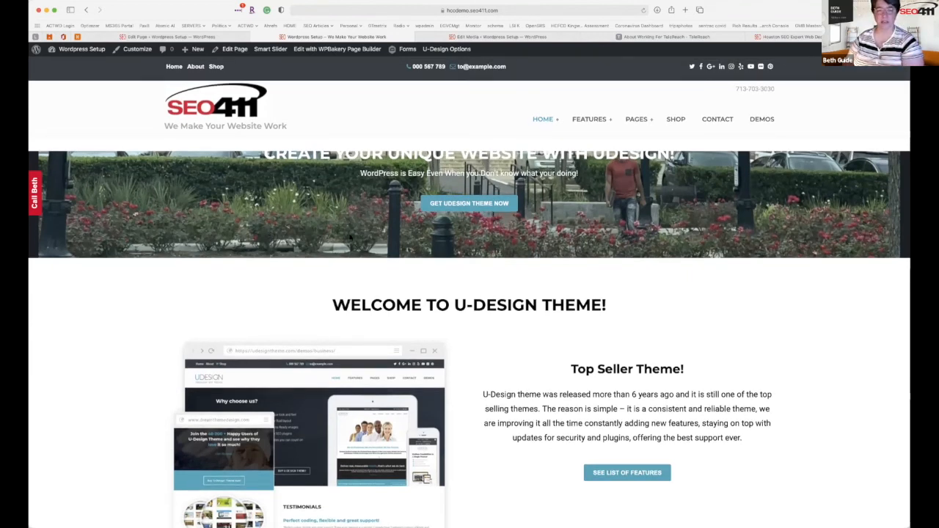
# Replace the welcome heading with 'Houston SEO Expert' as a 24pt Heading 2 and save.
pyautogui.click(192, 37)
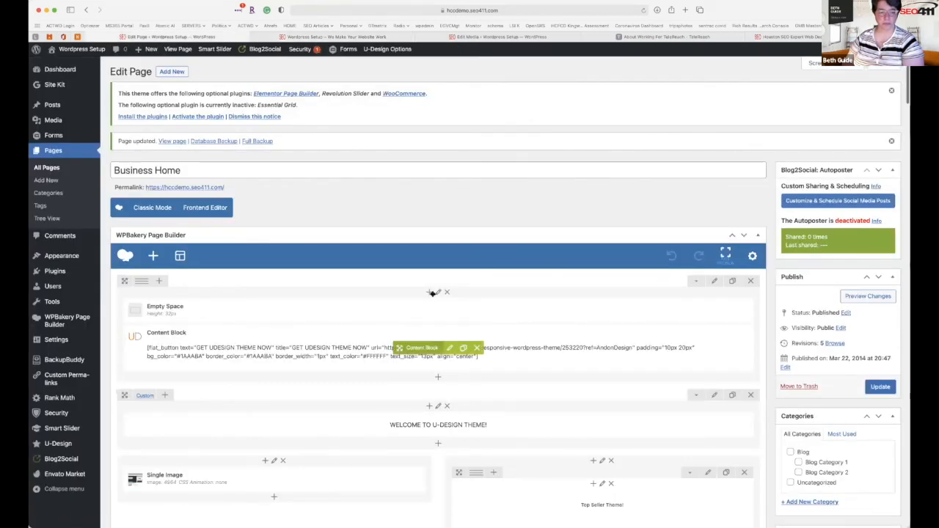
pyautogui.scroll(-1, 440, 297)
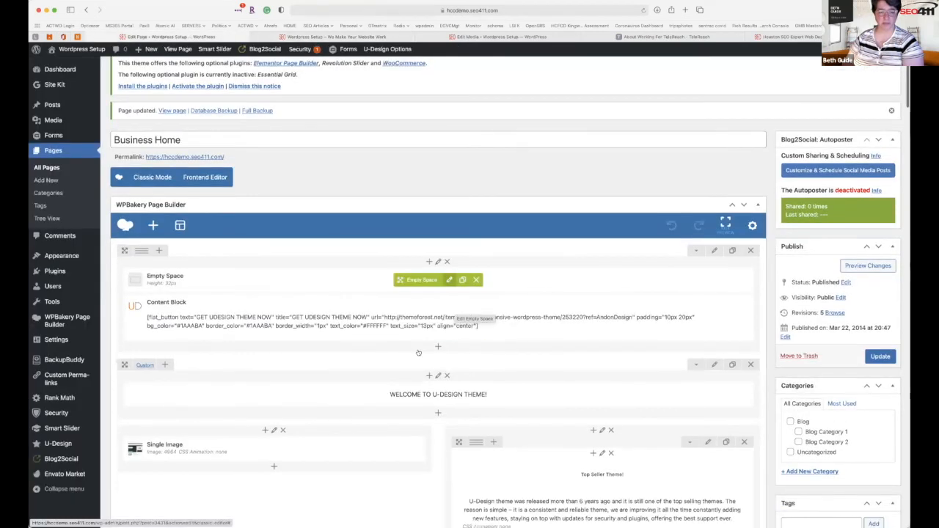
pyautogui.scroll(-3, 444, 292)
pyautogui.click(446, 295)
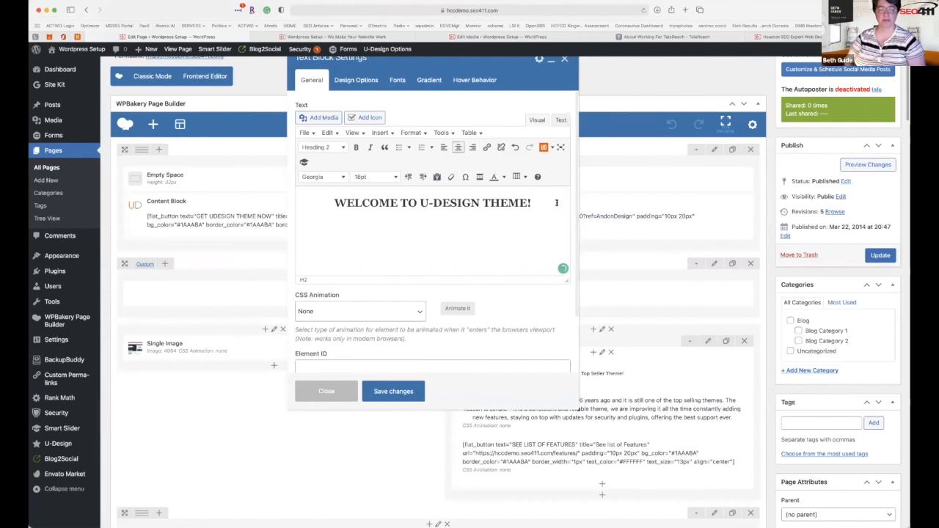
pyautogui.press('super+a')
pyautogui.write('Houston ')
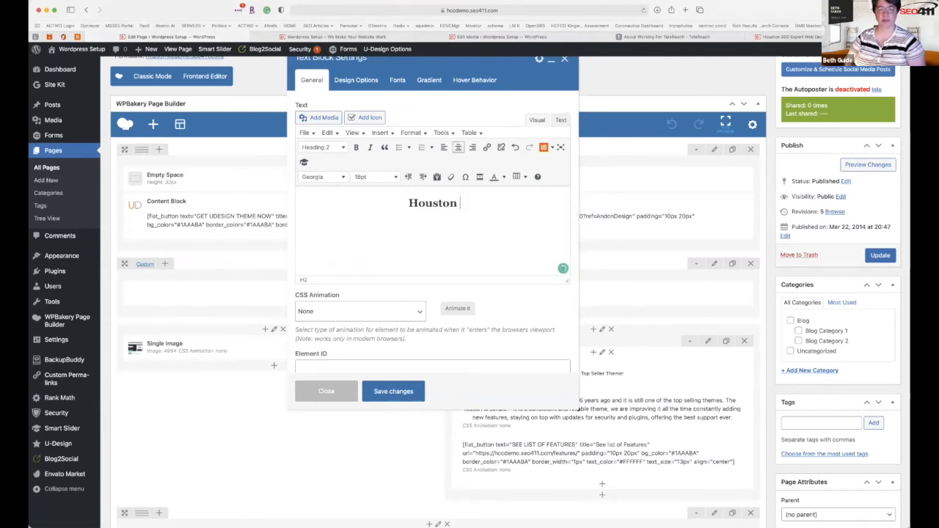
pyautogui.write('SEO Expert')
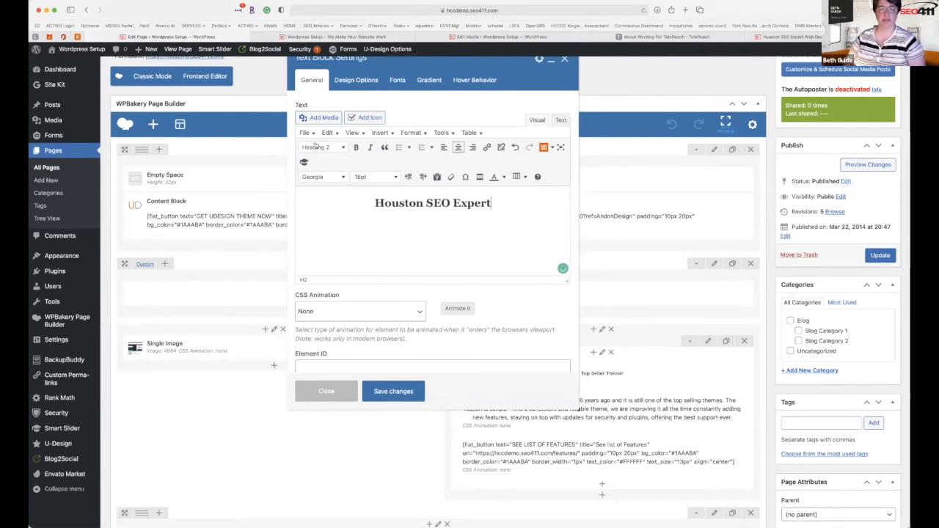
pyautogui.click(317, 146)
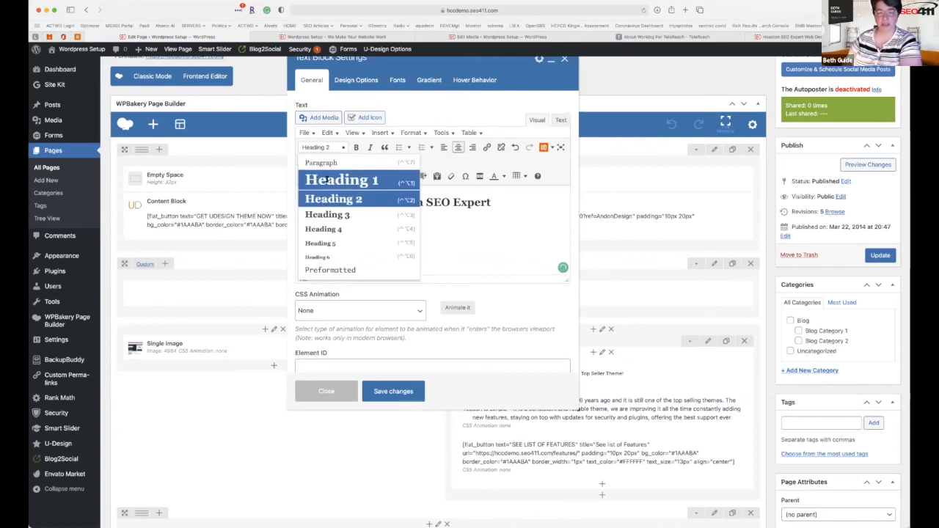
pyautogui.click(370, 200)
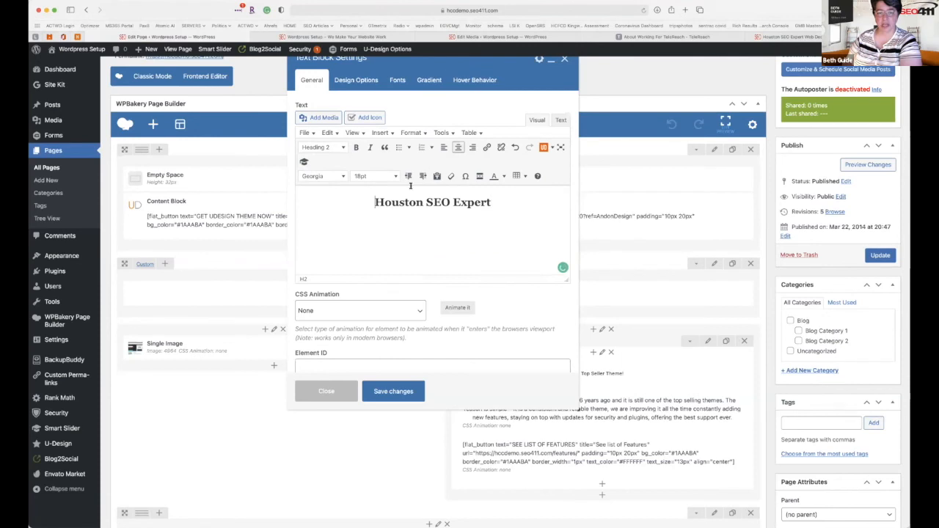
pyautogui.press('super+a')
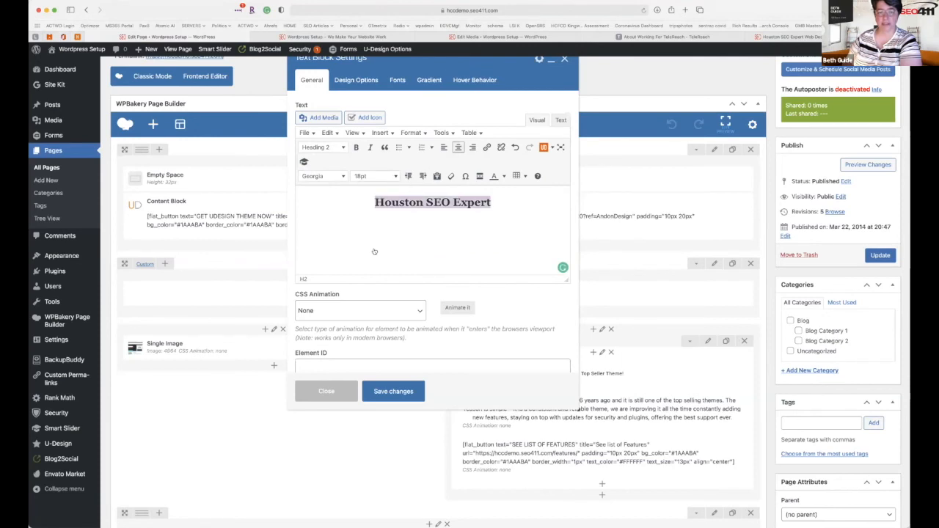
pyautogui.click(376, 176)
pyautogui.click(371, 260)
pyautogui.click(387, 393)
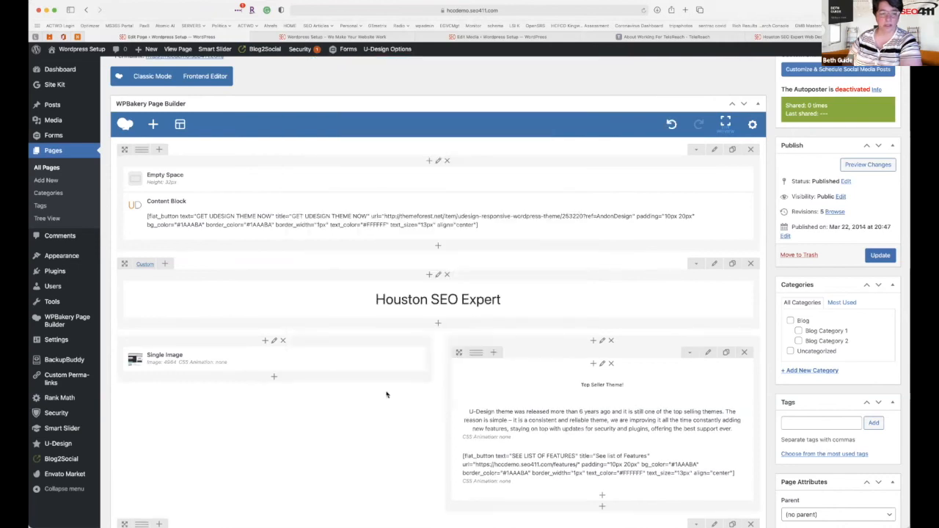
# Open the Single Image element's settings and view its Design Options.
pyautogui.scroll(-3, 387, 395)
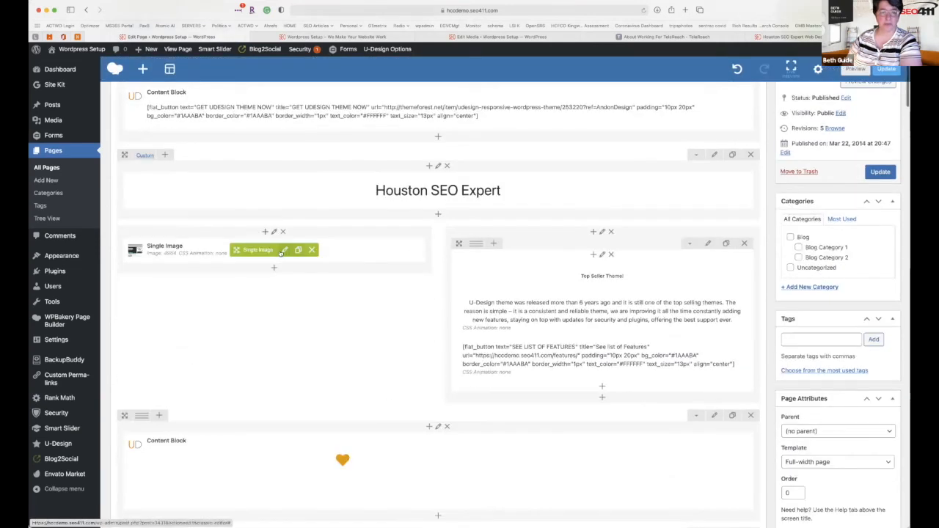
pyautogui.click(284, 251)
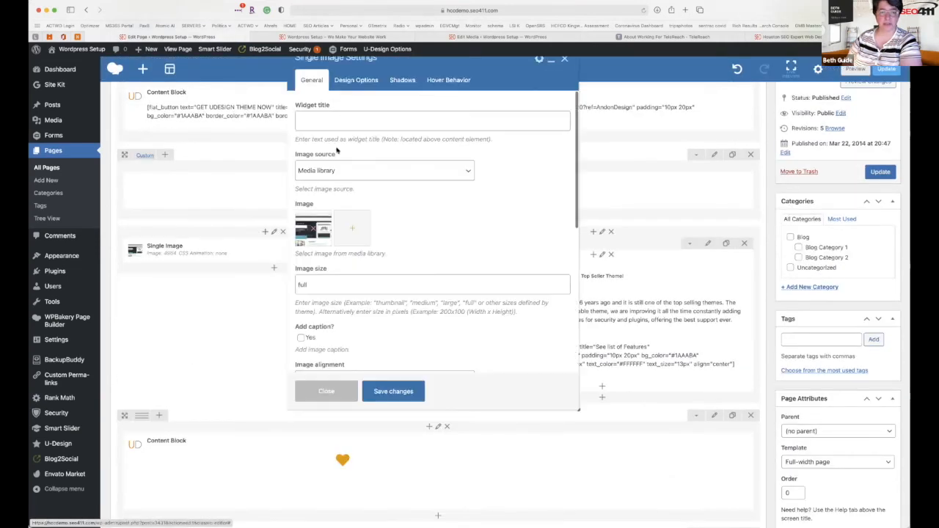
pyautogui.click(356, 82)
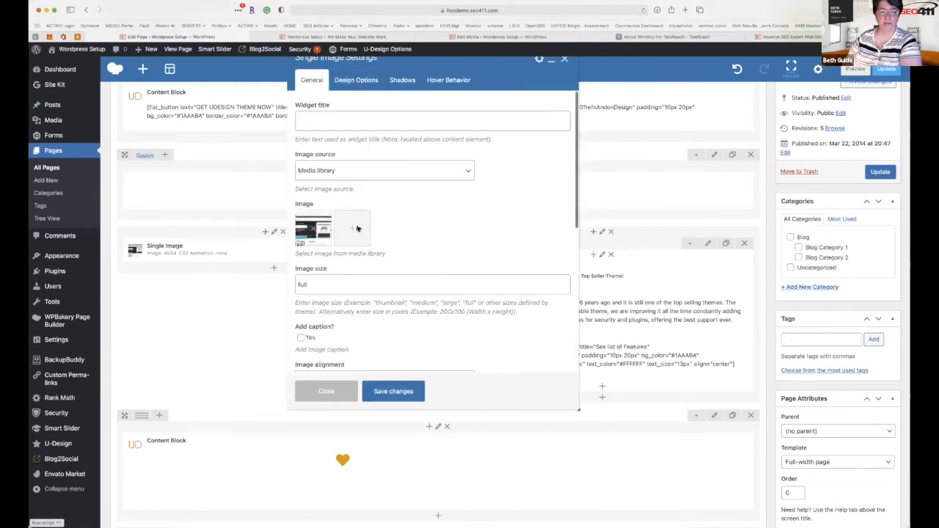
# Open the Set Image media library from the Single Image's Image field.
pyautogui.click(358, 229)
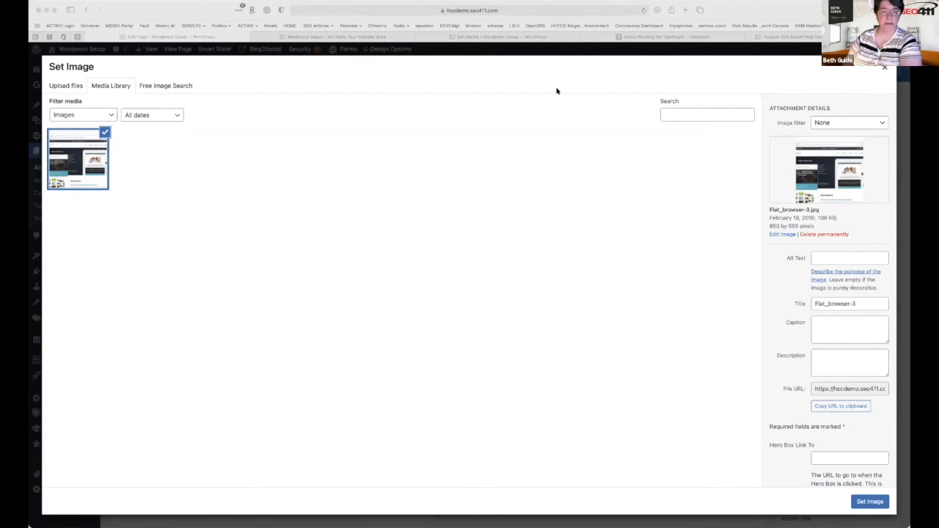
# Upload IMG_2744 to the Media Library and scale it to 1361 × 900.
pyautogui.click(64, 87)
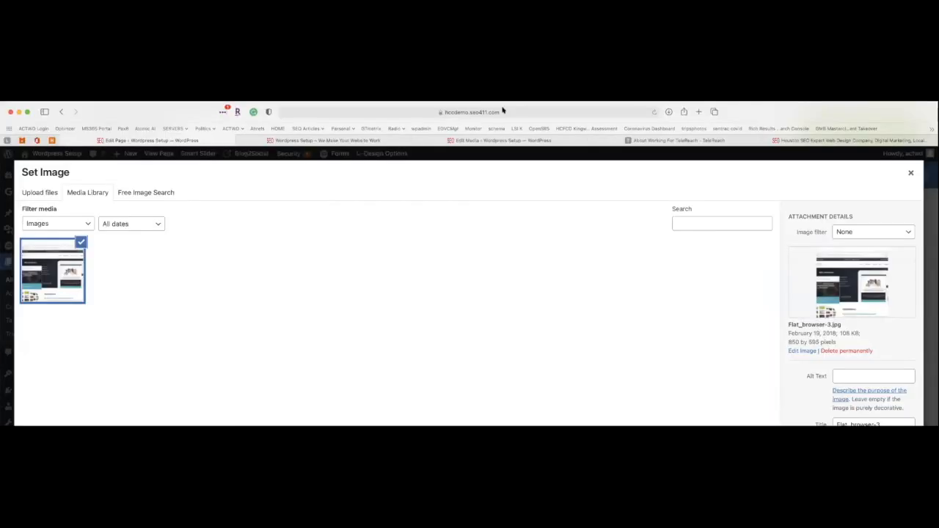
pyautogui.moveTo(503, 110); pyautogui.dragTo(163, 111)
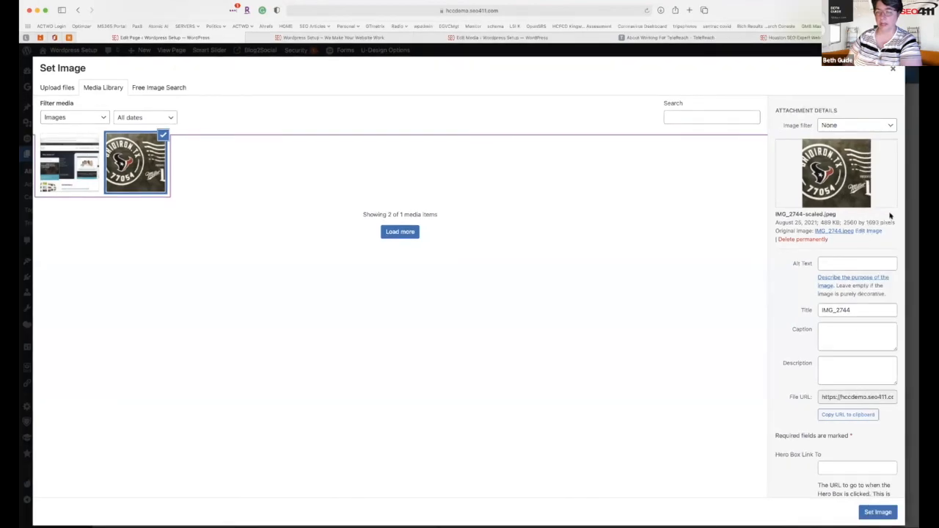
pyautogui.click(869, 231)
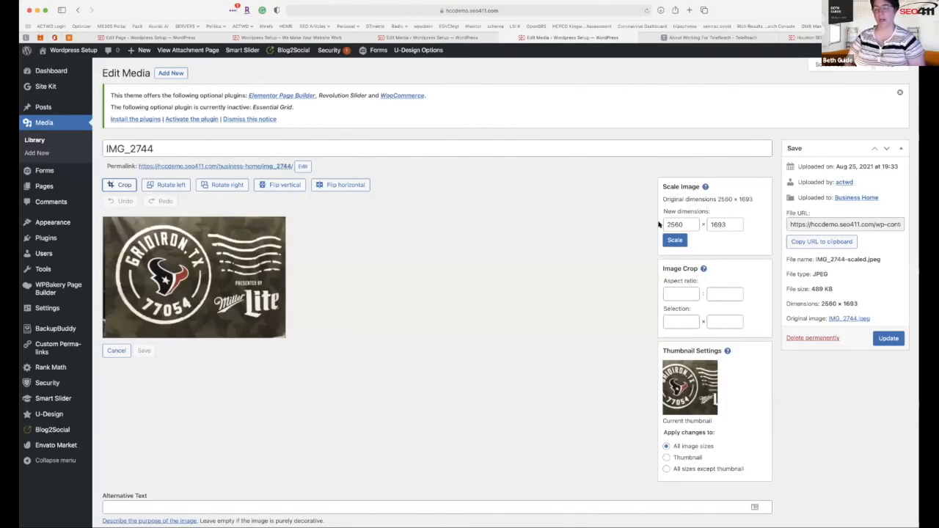
pyautogui.press('Tab')
pyautogui.press('Tab')
pyautogui.write('900')
pyautogui.click(675, 241)
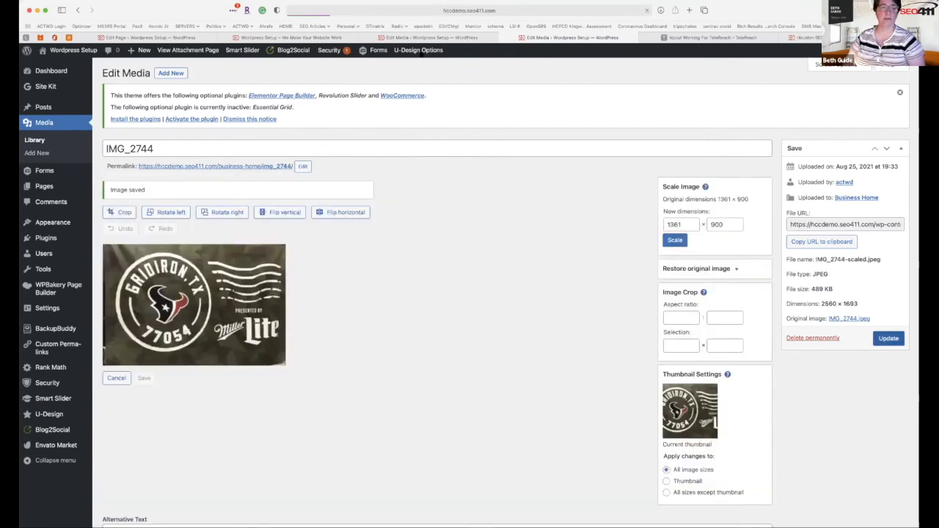
# Place IMG_2744 in the Single Image element and save the page.
pyautogui.click(189, 39)
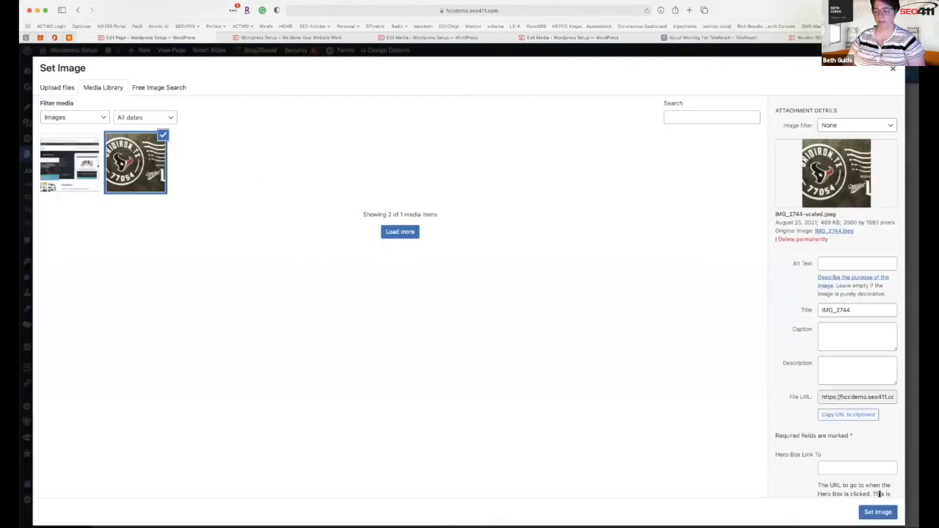
pyautogui.click(878, 512)
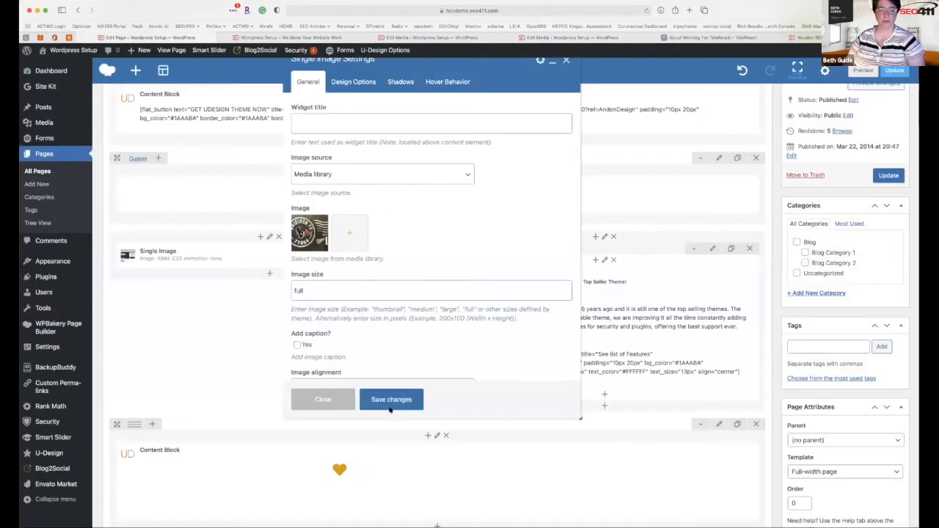
pyautogui.click(389, 405)
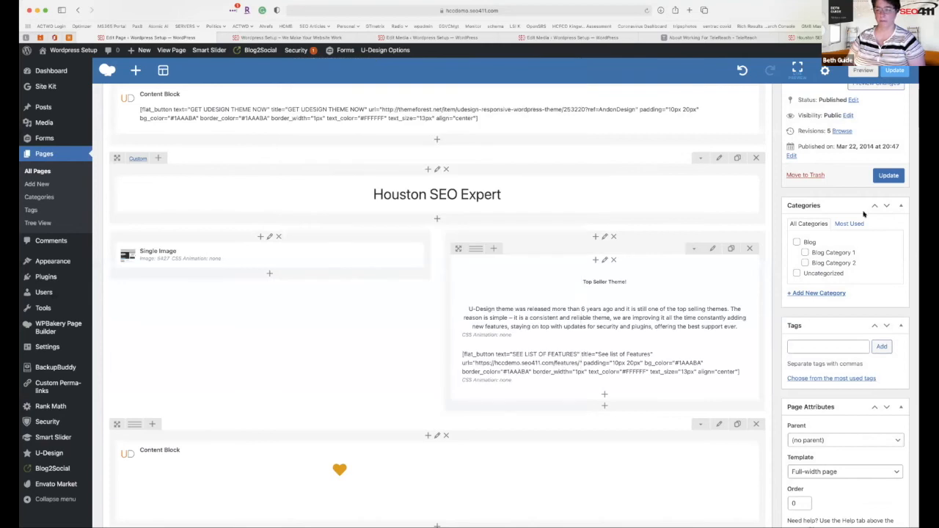
pyautogui.click(882, 181)
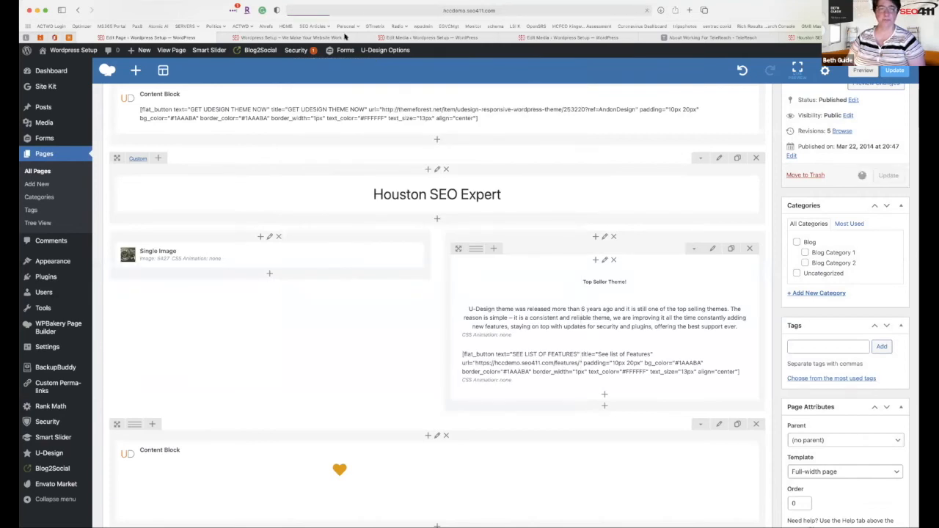
# Reload the live home page to check the Gridiron photo under the Houston SEO Expert heading.
pyautogui.click(310, 39)
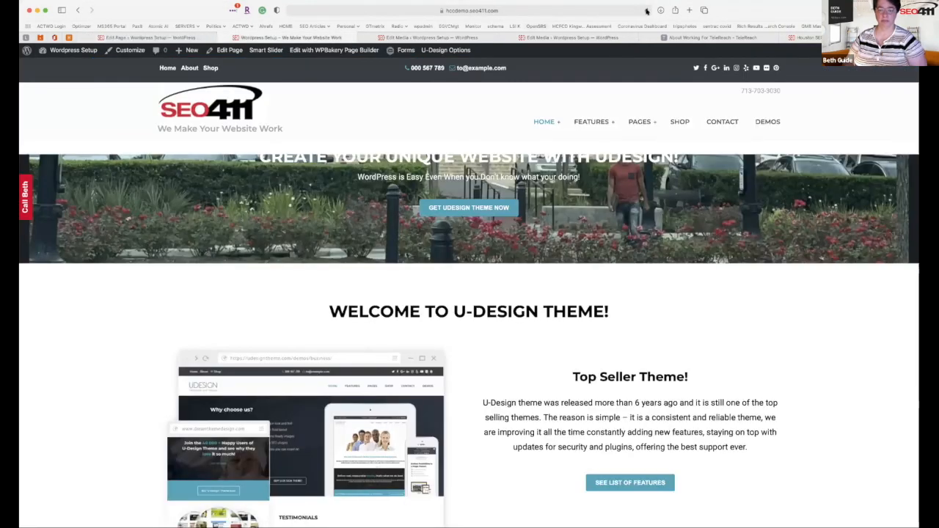
pyautogui.click(647, 10)
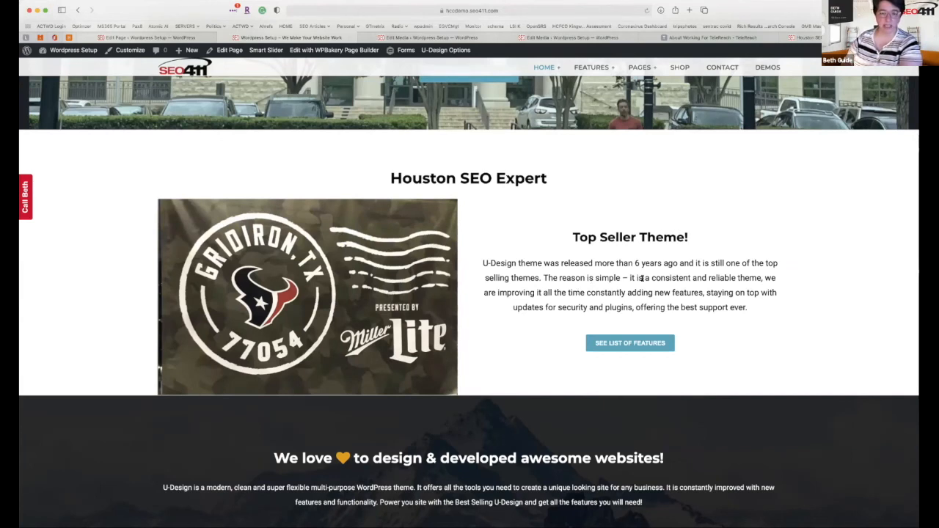
pyautogui.scroll(1, 639, 304)
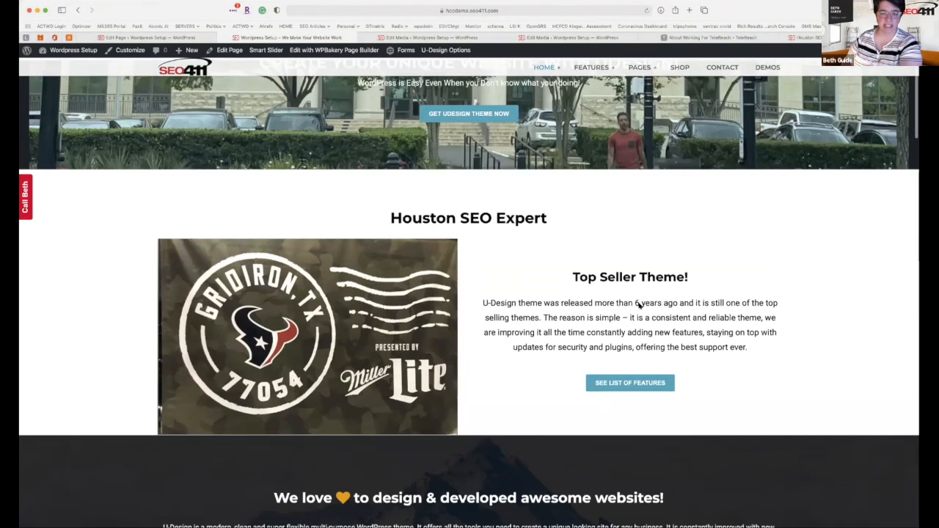
pyautogui.scroll(2, 638, 304)
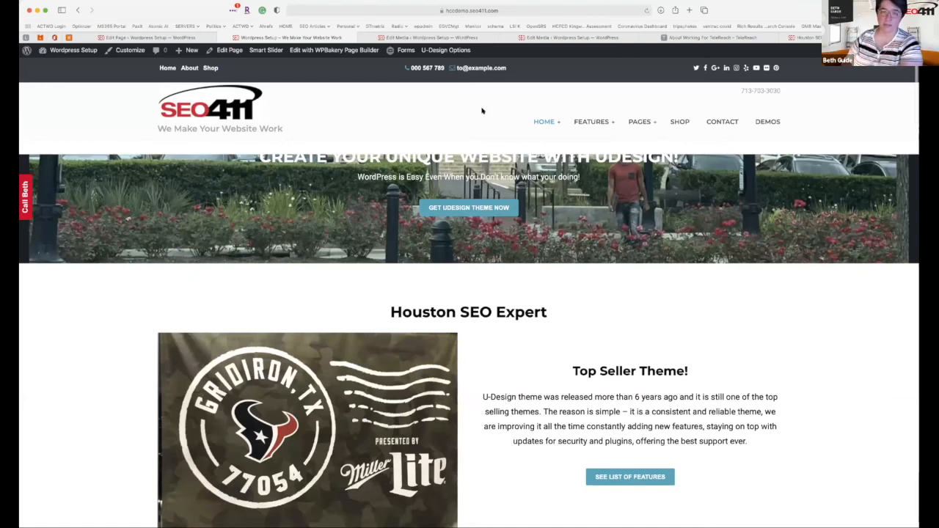
# Open the settings of the hero Content Block on the Business Home page.
pyautogui.click(228, 50)
pyautogui.scroll(-4, 499, 309)
pyautogui.moveTo(537, 309)
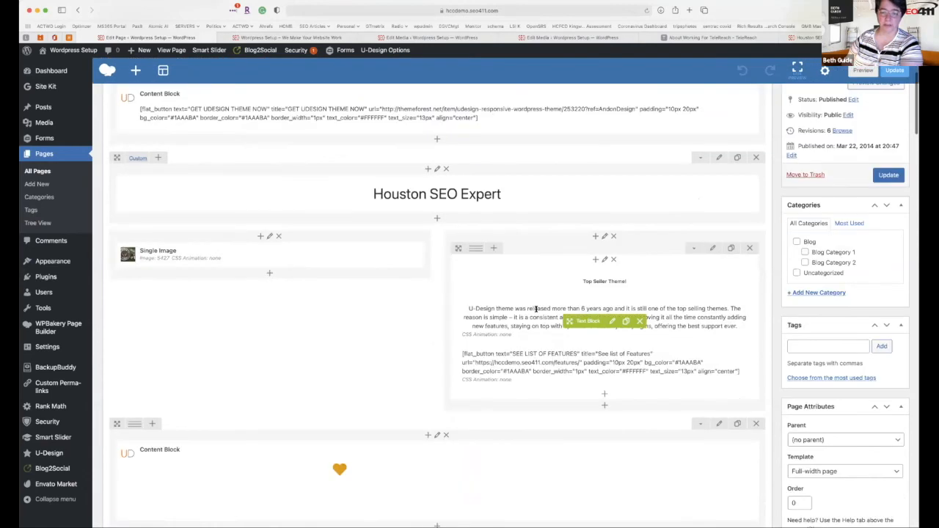
pyautogui.scroll(1, 578, 318)
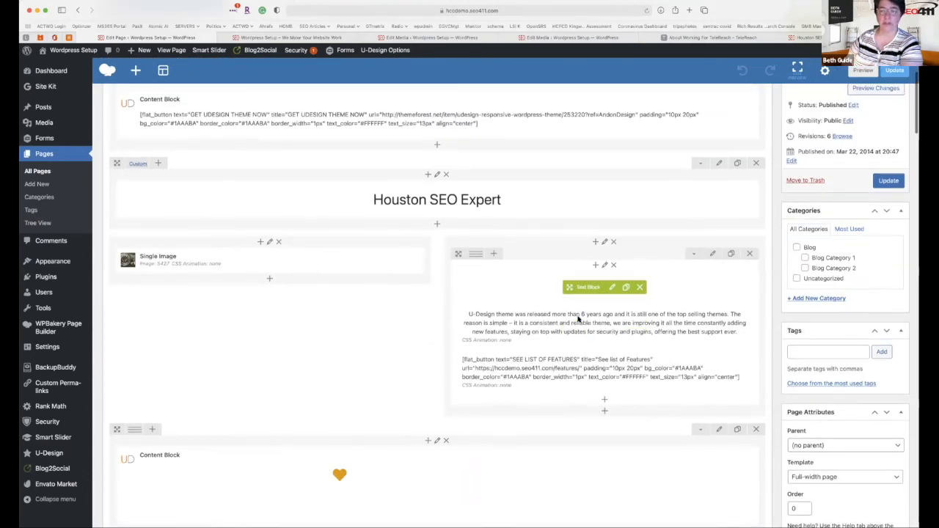
pyautogui.scroll(5, 509, 199)
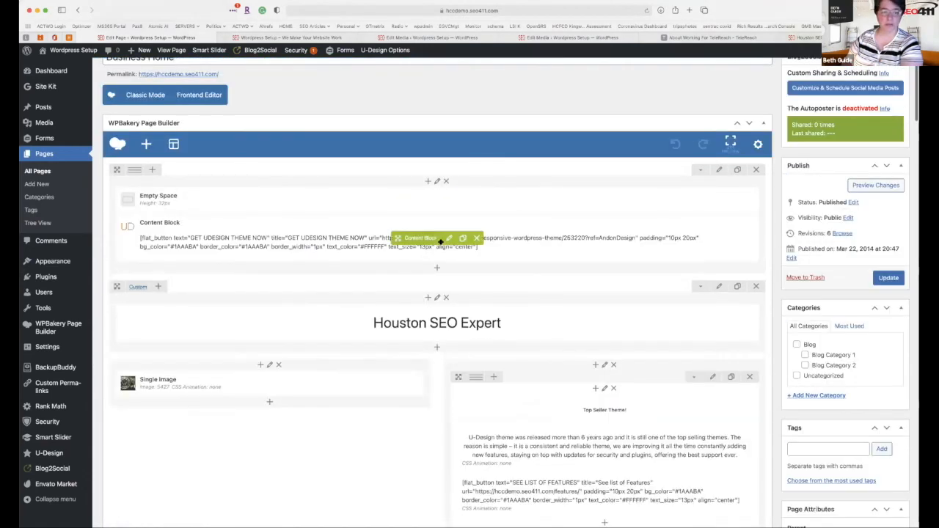
pyautogui.click(449, 238)
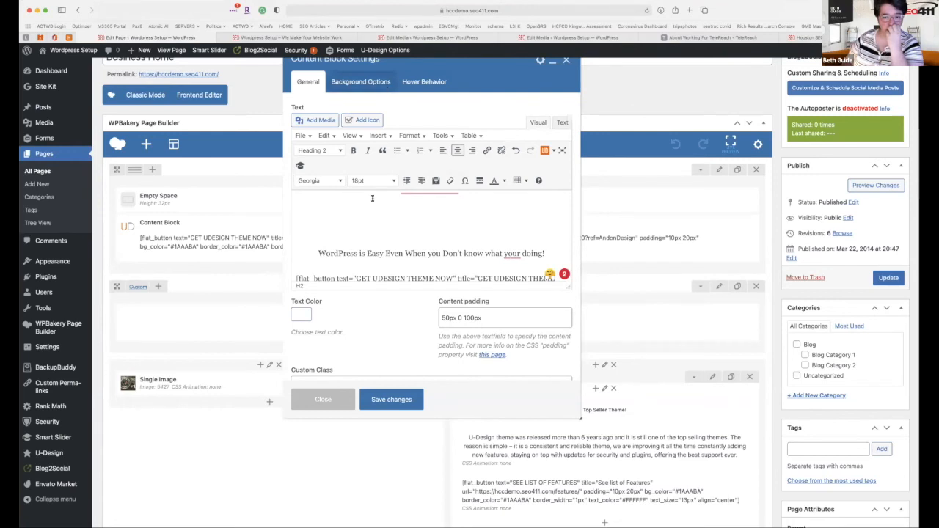
pyautogui.scroll(-3, 379, 251)
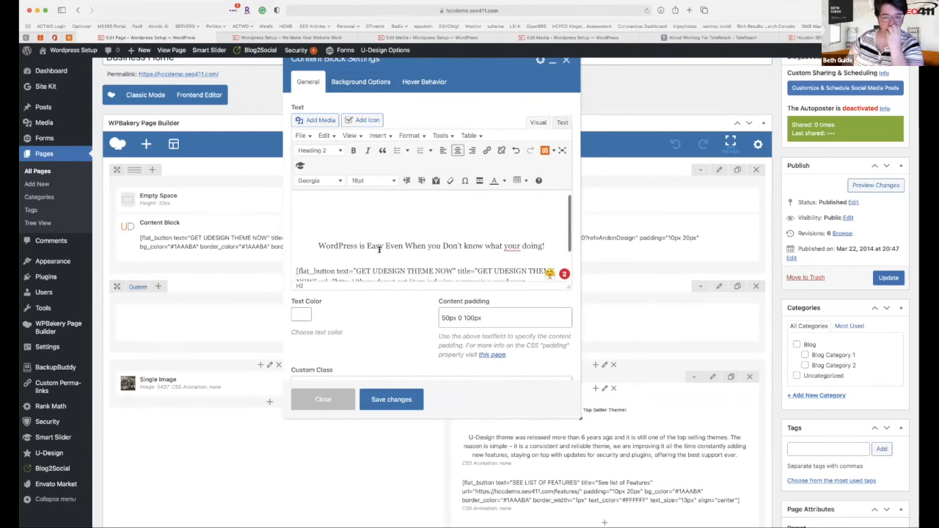
pyautogui.scroll(3, 379, 251)
# Correct 'your' to 'you're' so the hero line ends 'what you're doing!'.
pyautogui.click(324, 197)
pyautogui.moveTo(493, 200); pyautogui.dragTo(504, 243)
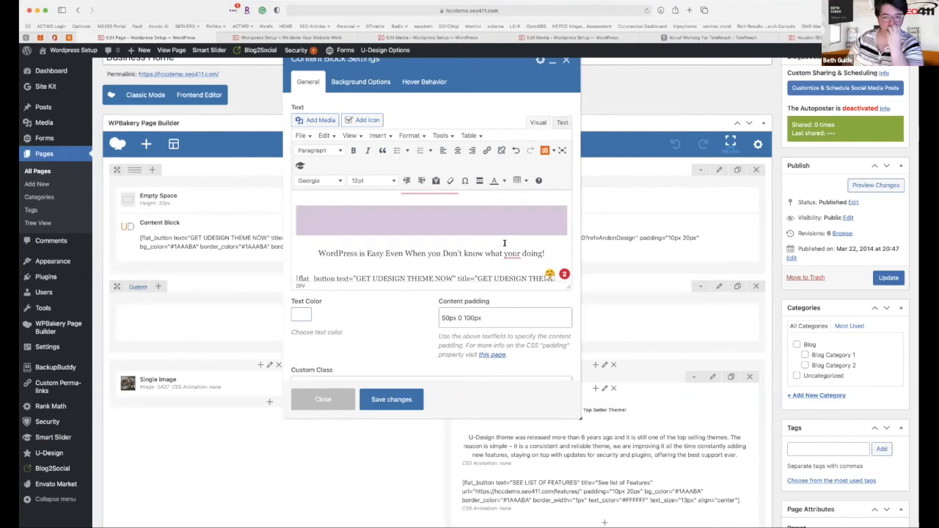
pyautogui.moveTo(470, 192); pyautogui.dragTo(349, 186)
pyautogui.scroll(2, 349, 185)
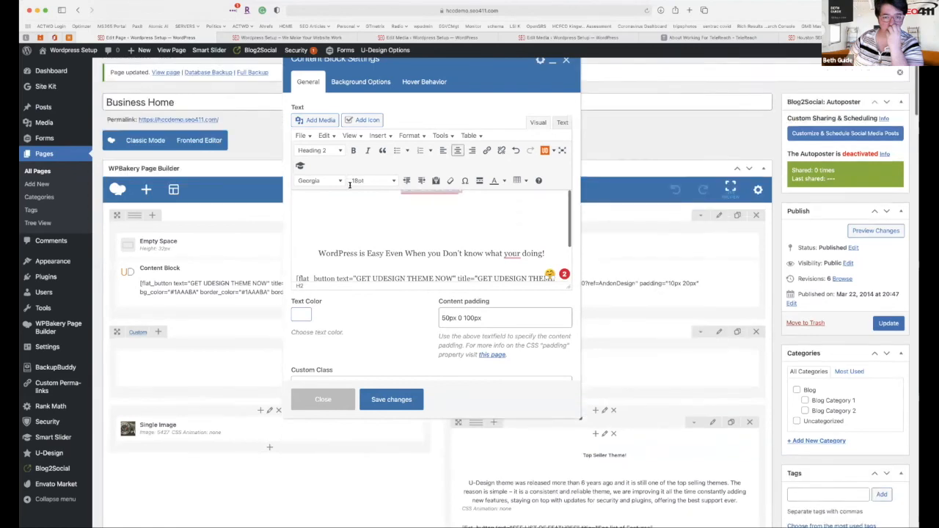
pyautogui.scroll(-2, 364, 220)
pyautogui.scroll(2, 362, 220)
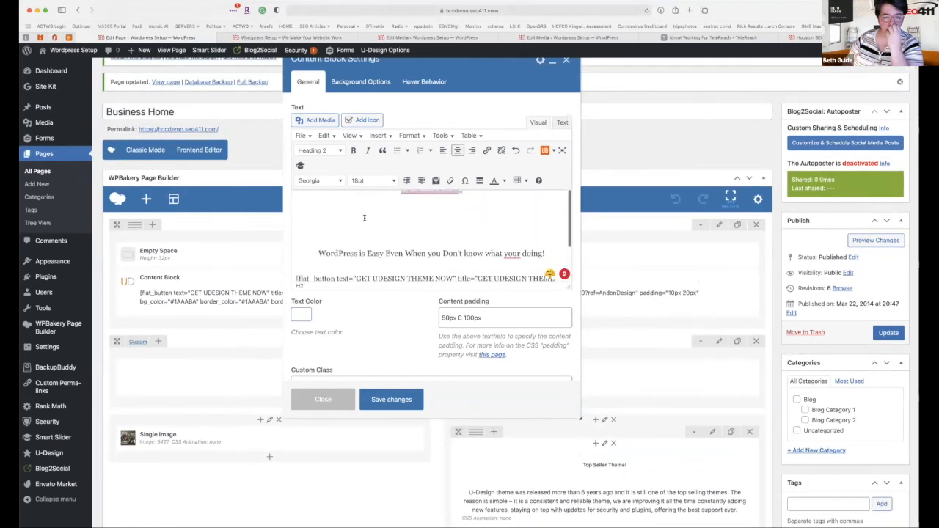
pyautogui.scroll(-1, 307, 246)
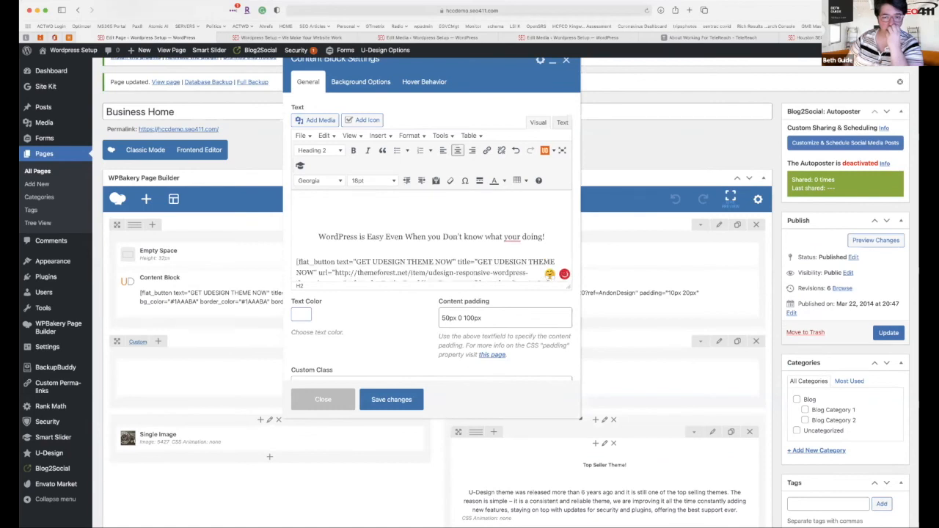
pyautogui.click(308, 246)
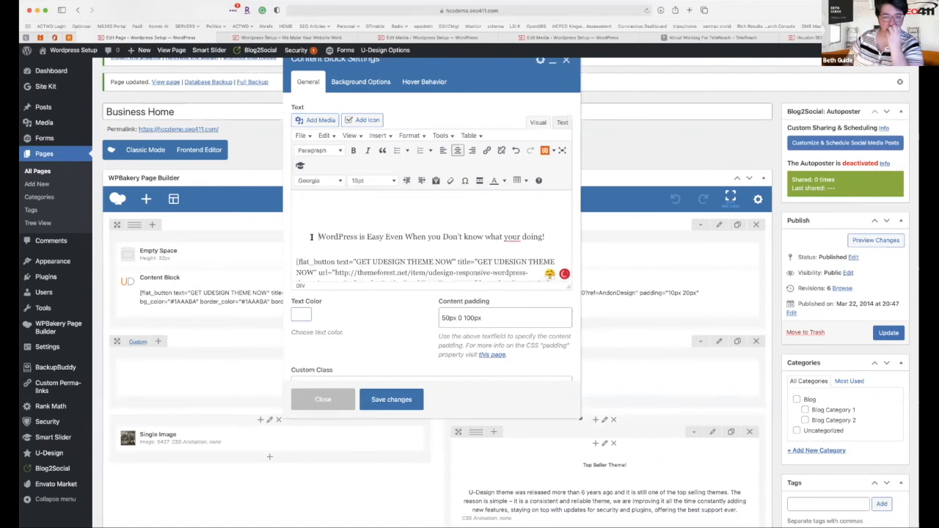
pyautogui.scroll(-2, 376, 287)
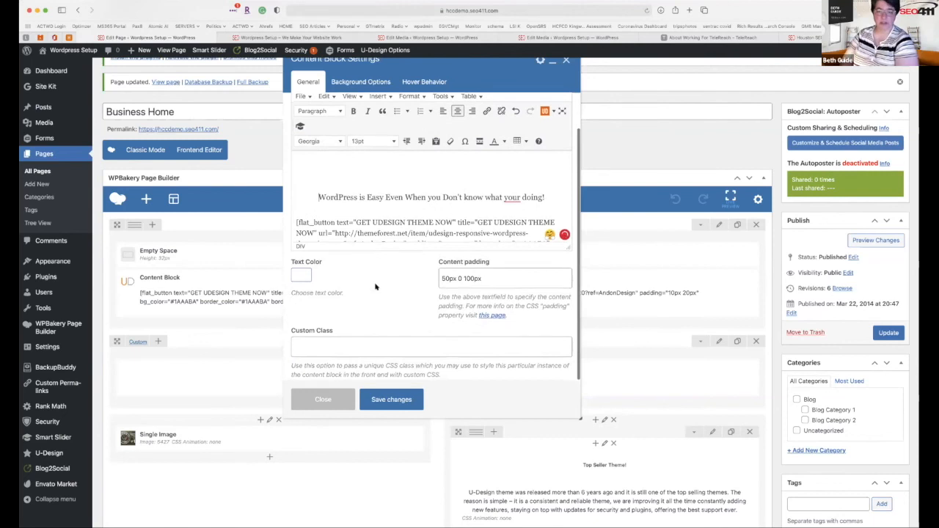
pyautogui.scroll(2, 375, 286)
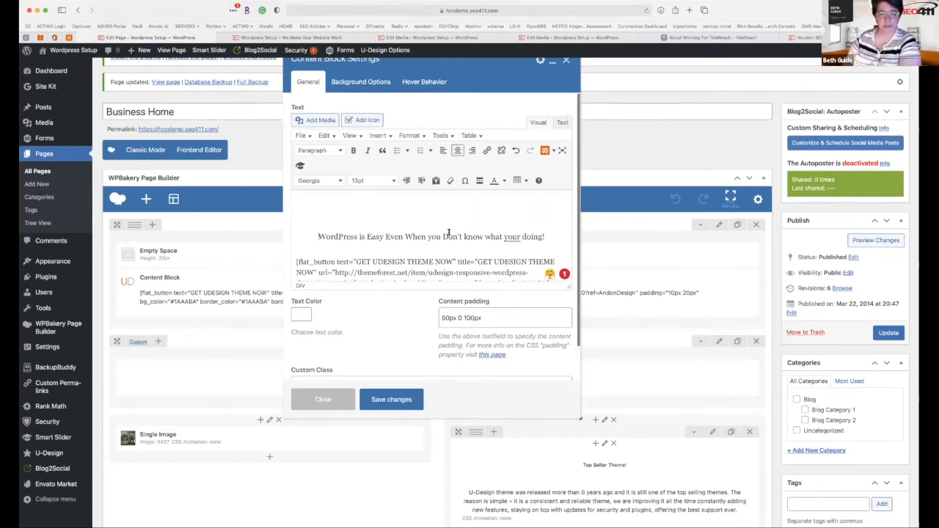
pyautogui.moveTo(515, 236)
pyautogui.click(515, 262)
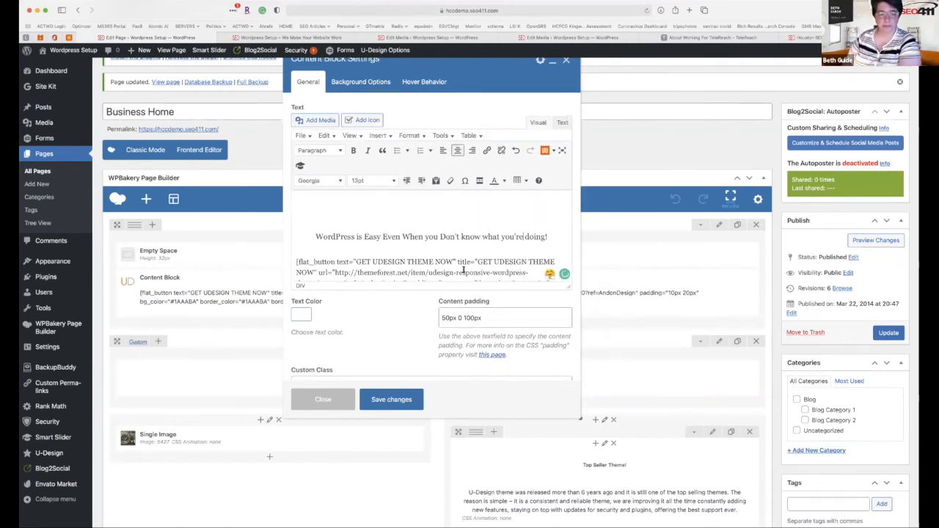
# Review the block's background settings and save the corrected hero Content Block.
pyautogui.click(355, 82)
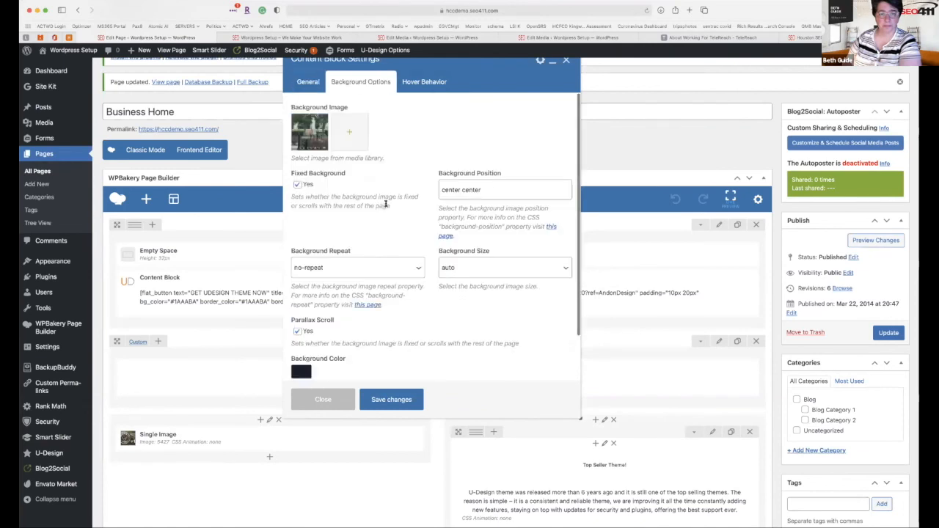
pyautogui.scroll(-2, 404, 275)
pyautogui.scroll(2, 403, 275)
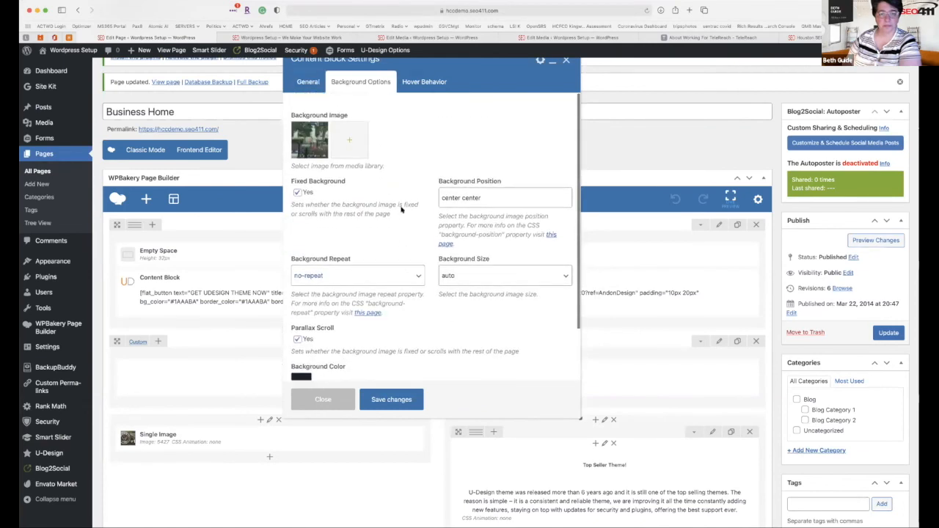
pyautogui.click(308, 81)
pyautogui.click(391, 399)
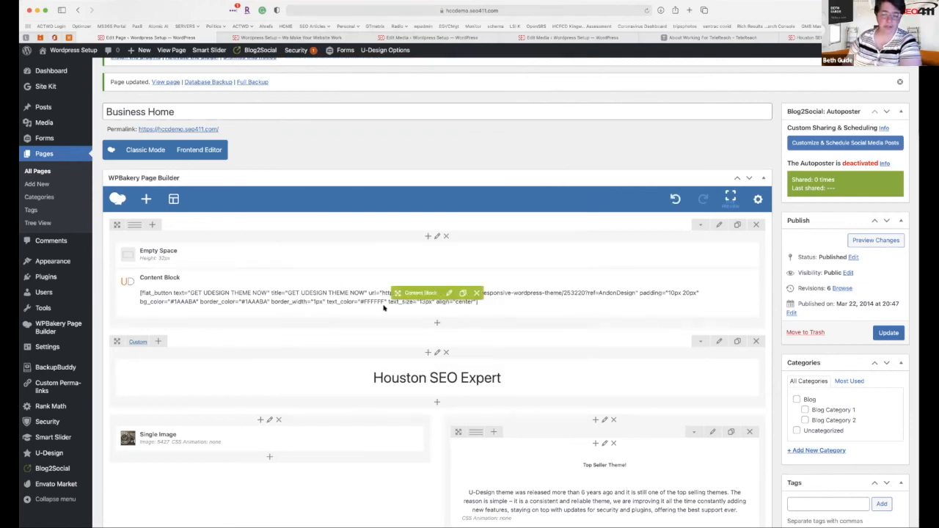
pyautogui.scroll(-5, 383, 308)
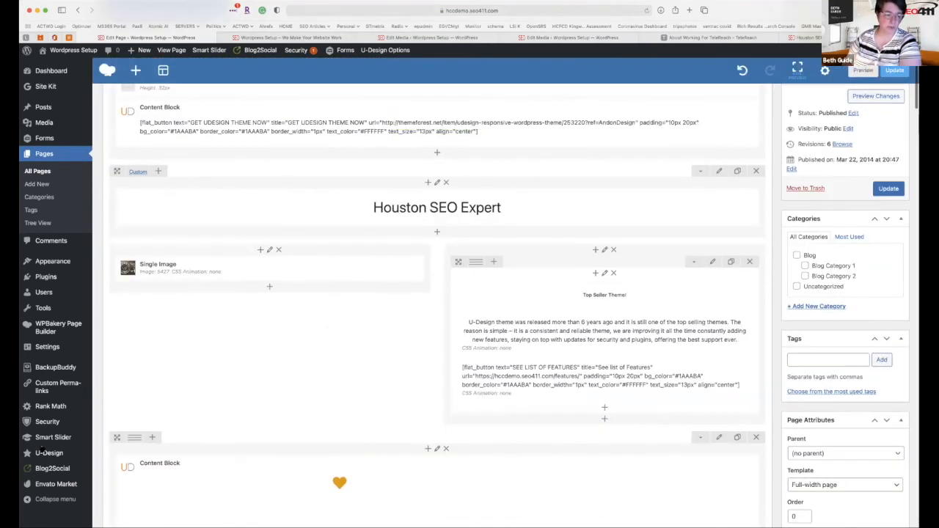
# Open Text Block Settings for the 'Top Seller Theme!' Heading 5 text.
pyautogui.moveTo(50, 443)
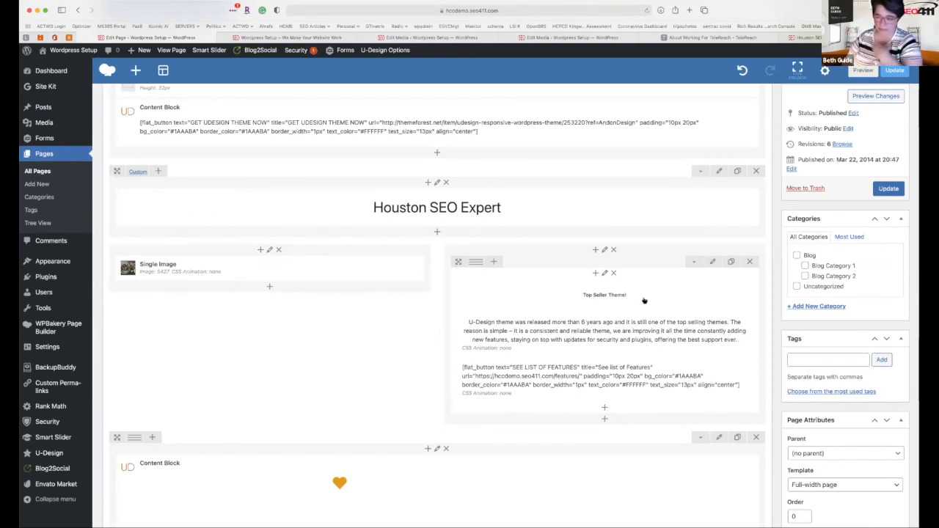
pyautogui.moveTo(642, 297)
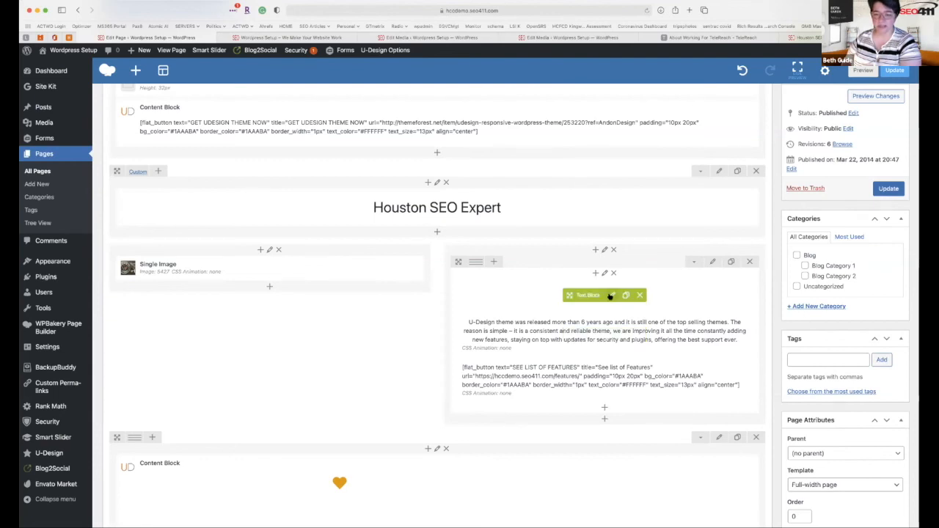
pyautogui.click(610, 296)
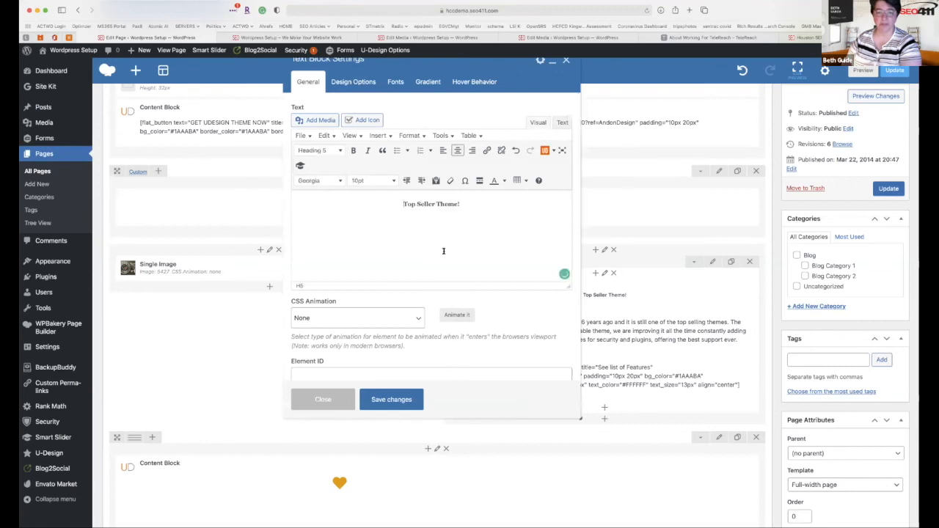
# Reopen the text block and format the 'Top Seller Theme!' line as Heading 3.
pyautogui.tripleClick(490, 202)
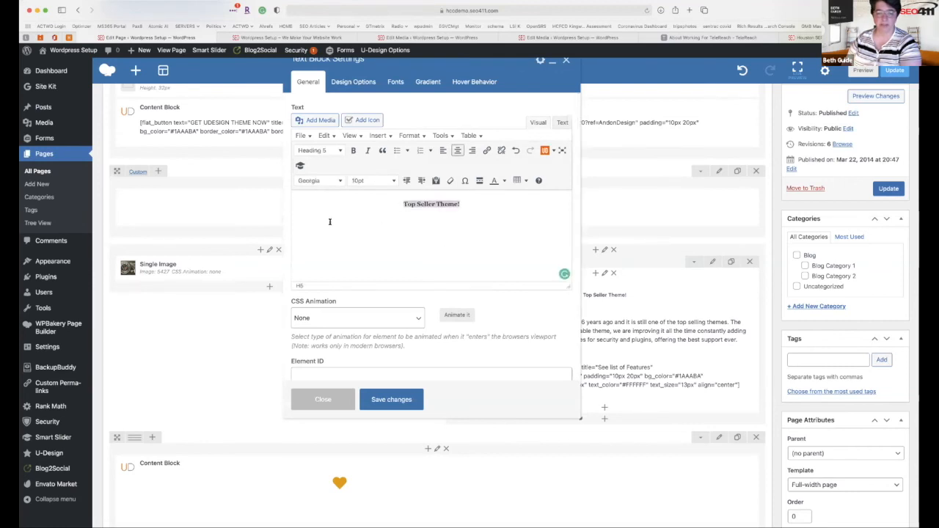
pyautogui.click(526, 250)
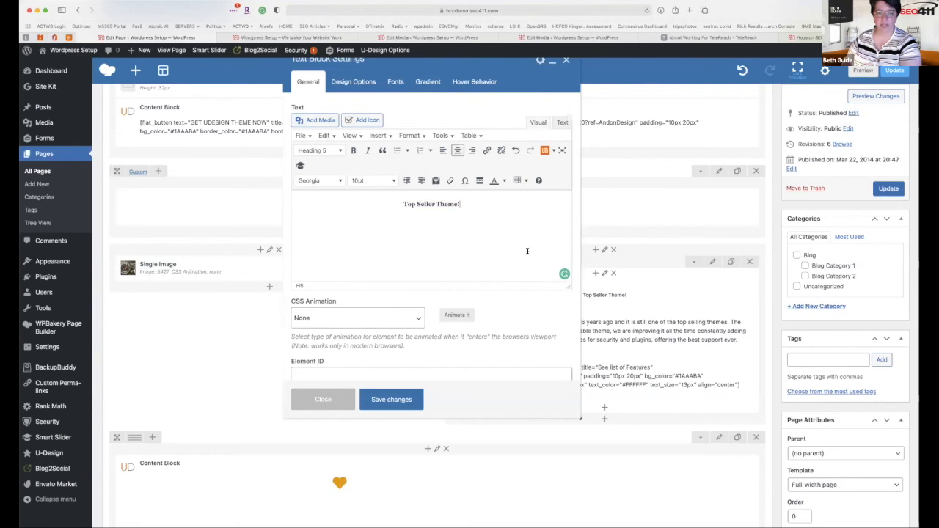
pyautogui.click(342, 402)
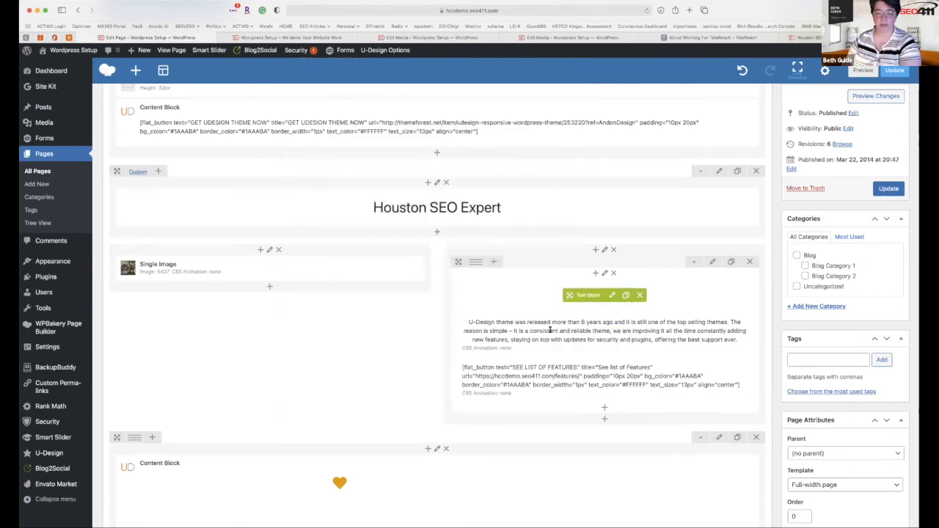
pyautogui.click(612, 295)
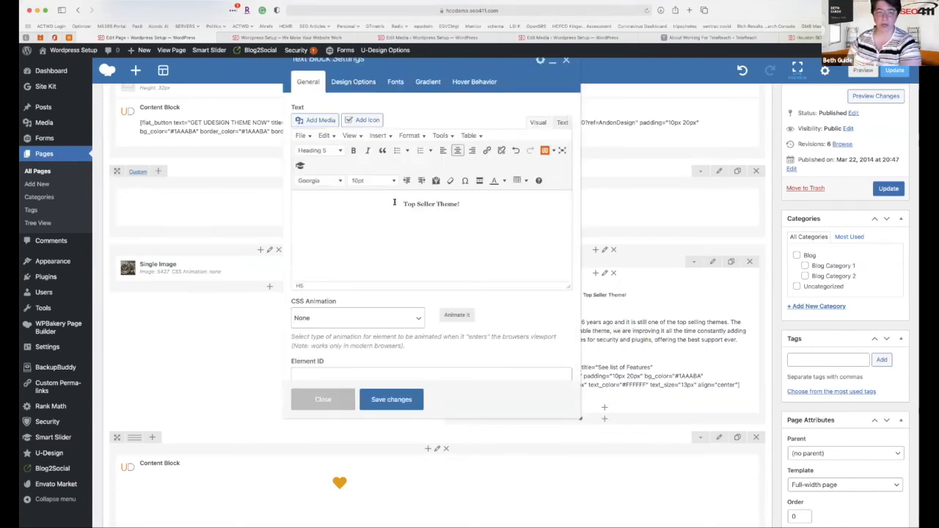
pyautogui.moveTo(394, 203); pyautogui.dragTo(462, 204)
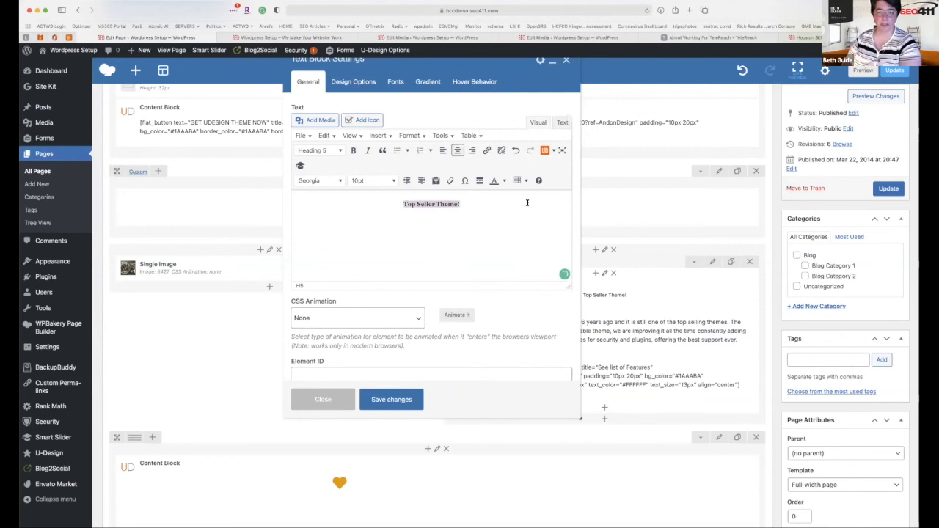
pyautogui.click(340, 151)
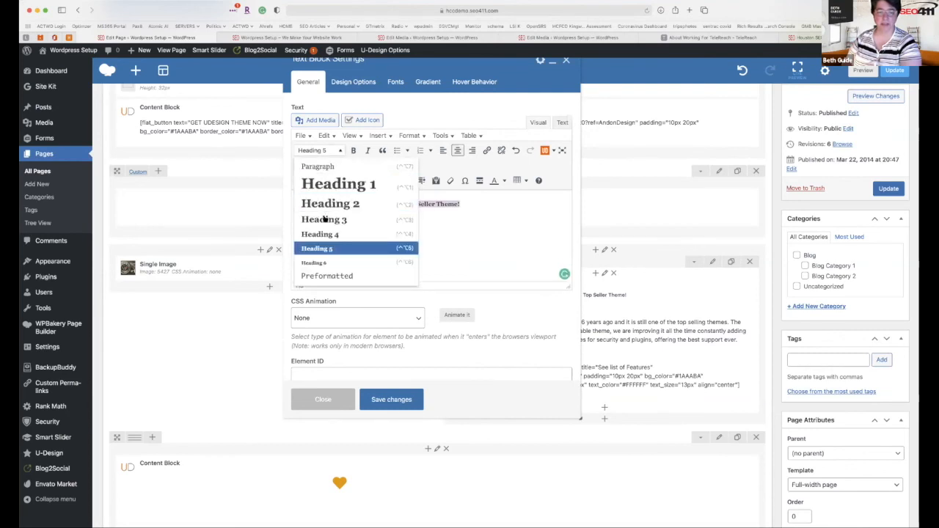
pyautogui.click(325, 220)
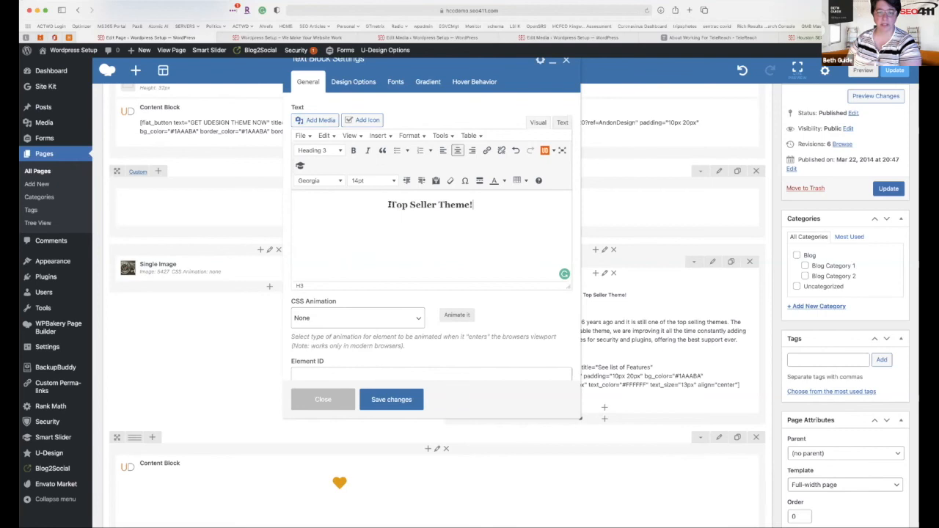
# Replace the heading text with 'Web Design Expert' and save the text block.
pyautogui.moveTo(390, 205); pyautogui.dragTo(499, 203)
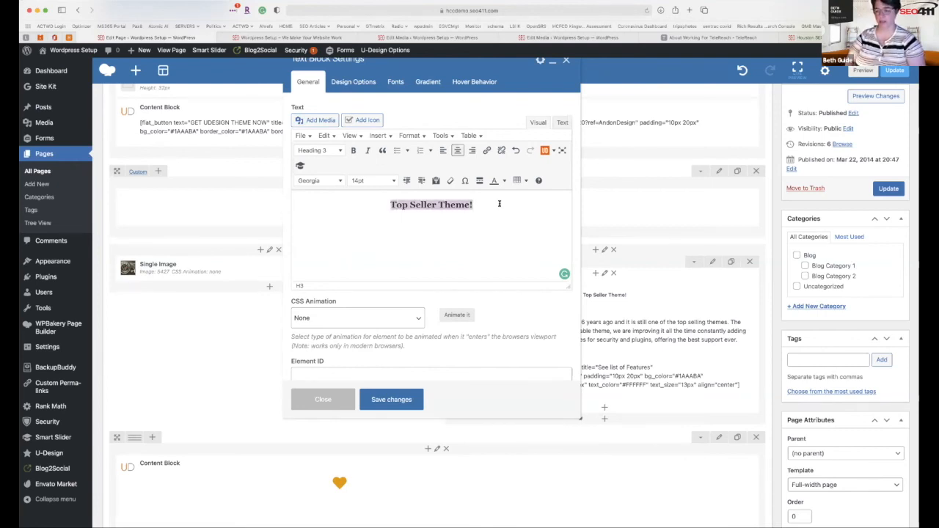
pyautogui.write('Web')
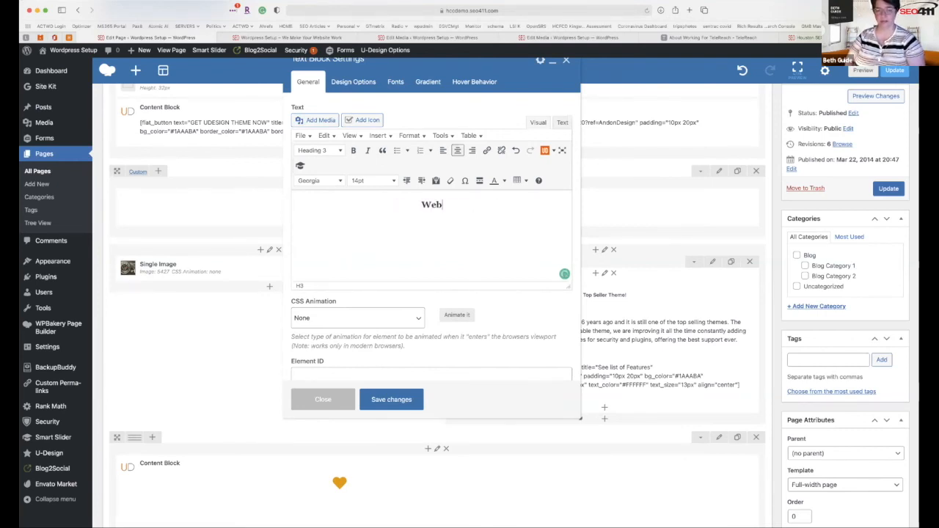
pyautogui.write(' Desg')
pyautogui.press('BackSpace')
pyautogui.write('ign')
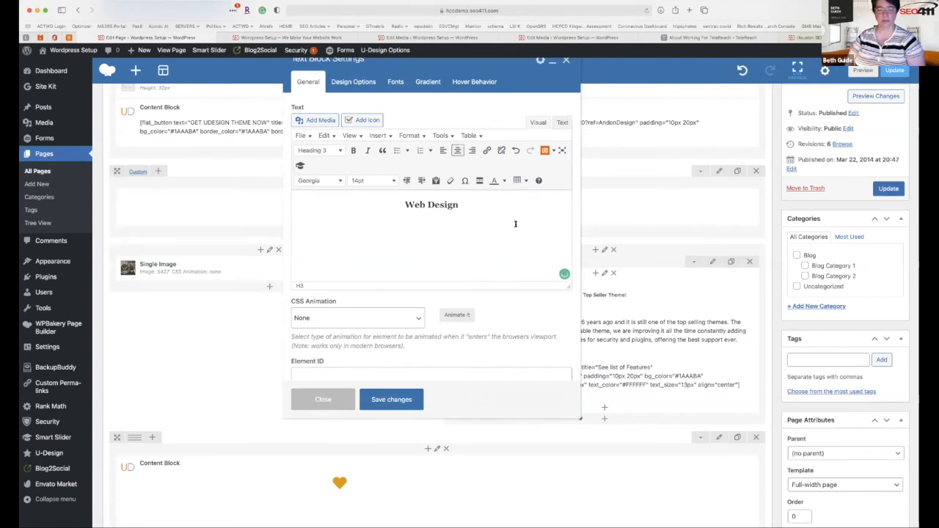
pyautogui.write(' Expert')
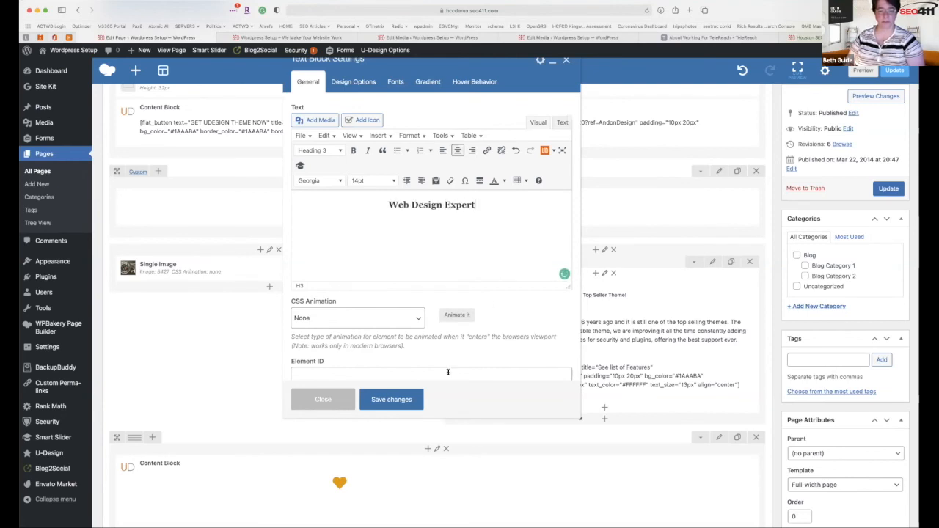
pyautogui.click(398, 400)
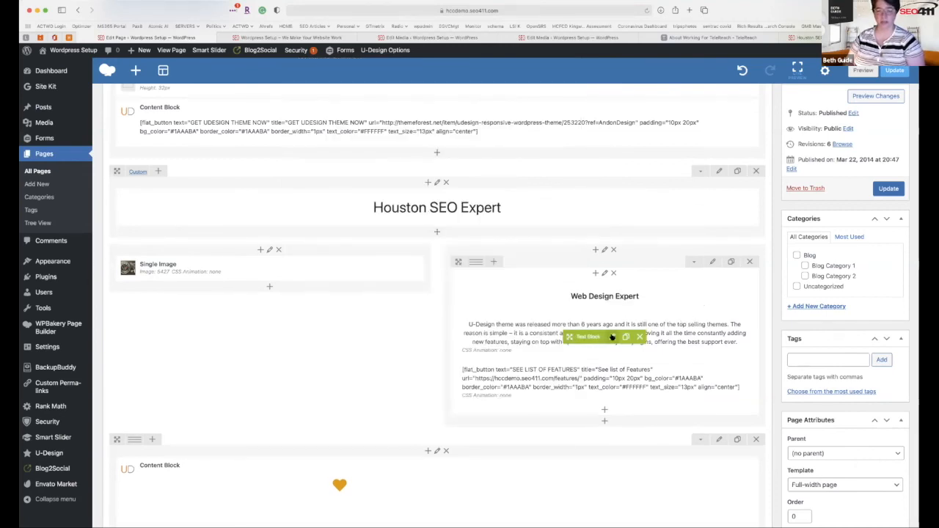
# Start replacing the paragraph with 'SEO411 has been providing high impact web design'.
pyautogui.click(612, 337)
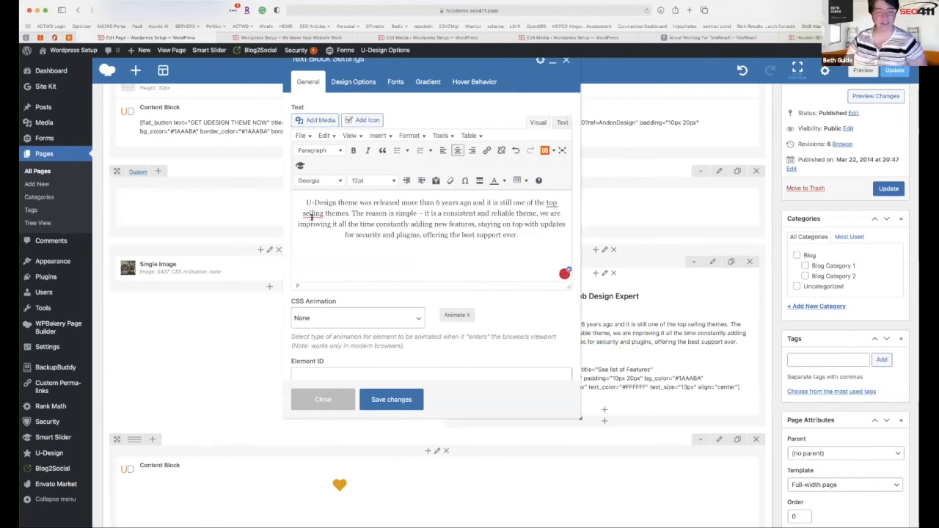
pyautogui.rightClick(303, 214)
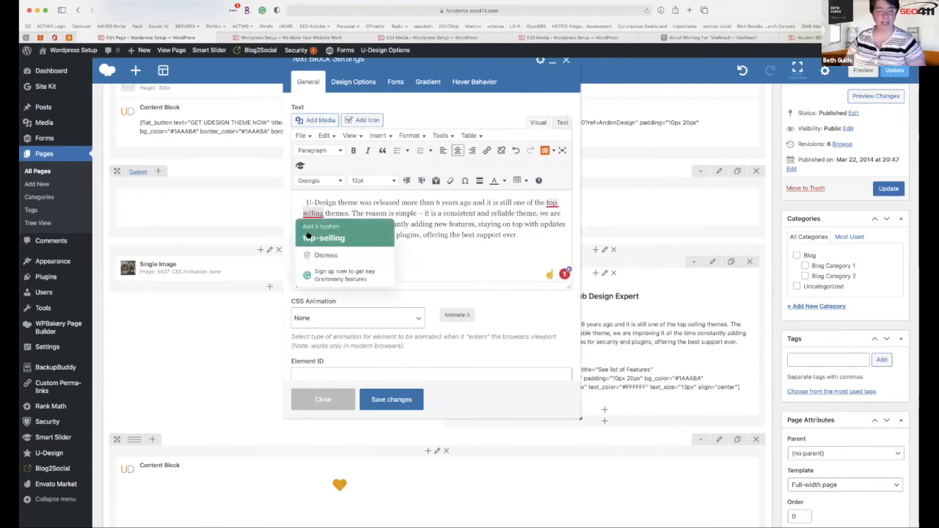
pyautogui.click(312, 235)
pyautogui.press('super+a')
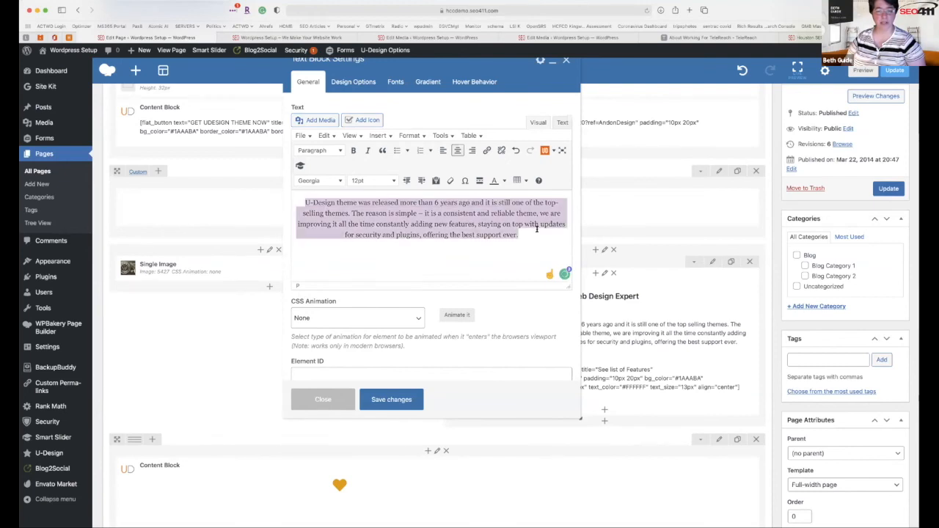
pyautogui.write('SEO')
pyautogui.press('BackSpace')
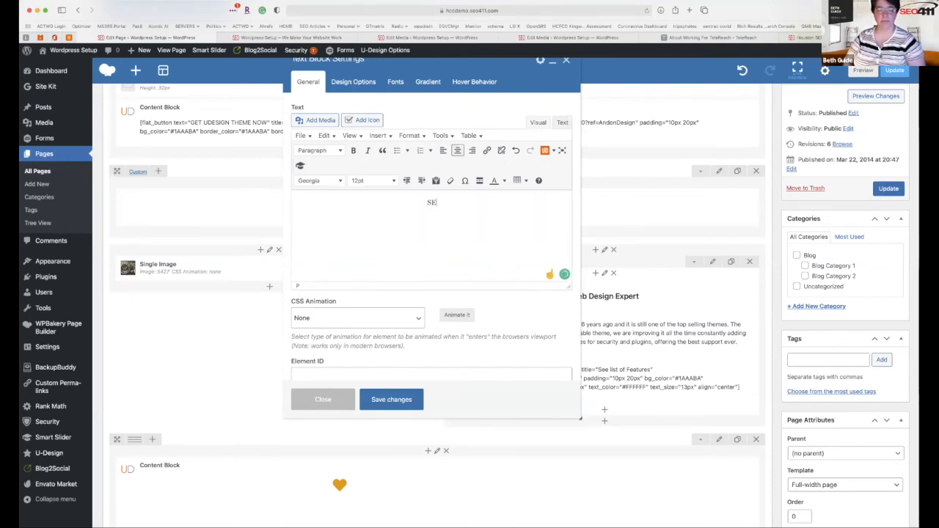
pyautogui.write('O411 has ')
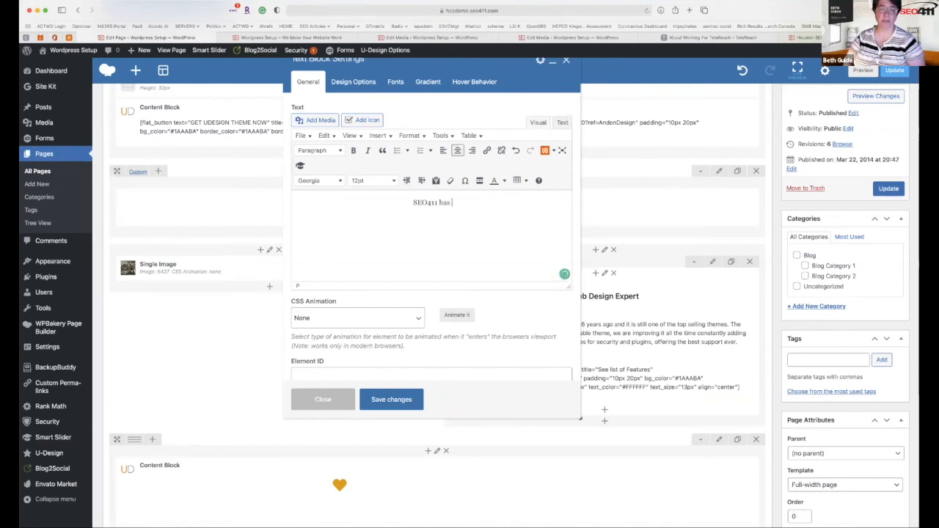
pyautogui.write('bee n providing h')
pyautogui.write('igh qual')
pyautogui.press('BackSpace')
pyautogui.press('BackSpace')
pyautogui.press('BackSpace')
pyautogui.press('BackSpace')
pyautogui.press('BackSpace')
pyautogui.write('impa')
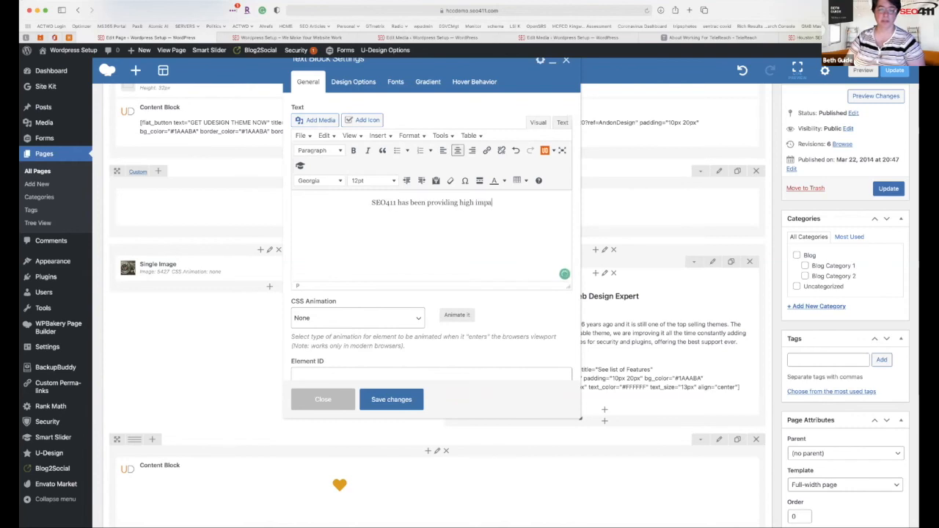
pyautogui.write('ct web desig for')
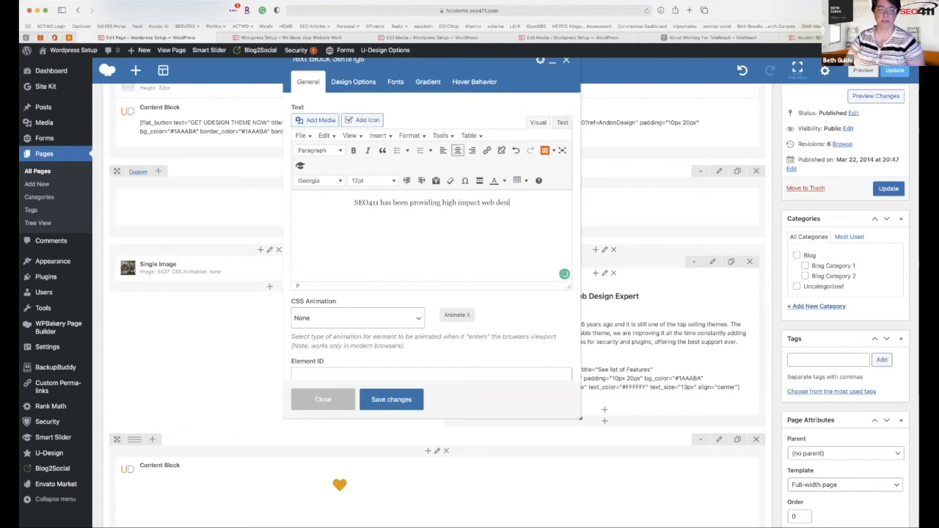
# Finish the paragraph through 'You all should have one too.' and save block and page.
pyautogui.press('BackSpace')
pyautogui.press('BackSpace')
pyautogui.press('BackSpace')
pyautogui.press('BackSpace')
pyautogui.press('BackSpace')
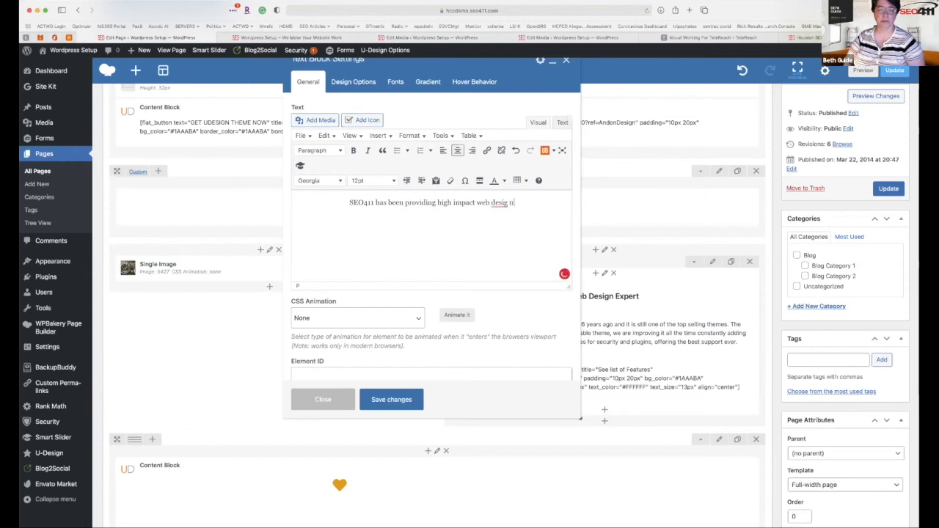
pyautogui.write('n 22 years')
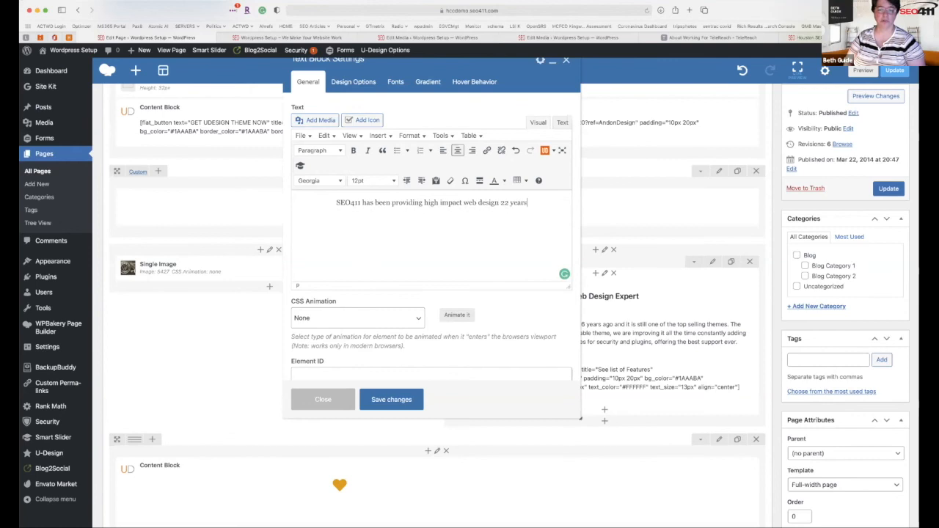
pyautogui.write('. We ')
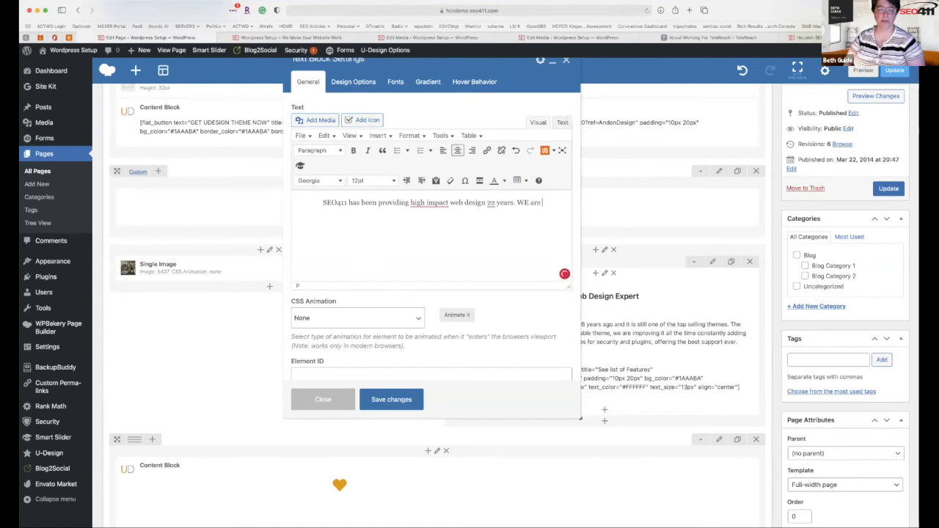
pyautogui.write('are a lead')
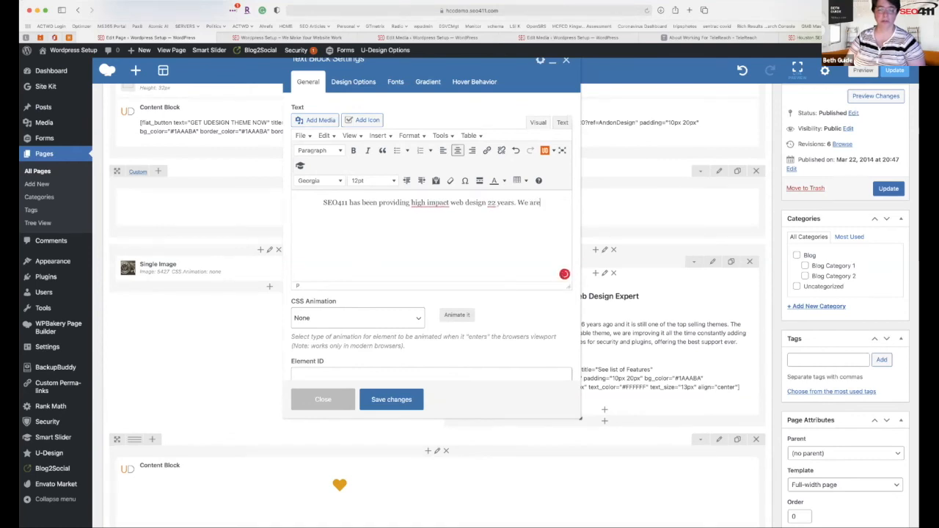
pyautogui.write('er in houstong an')
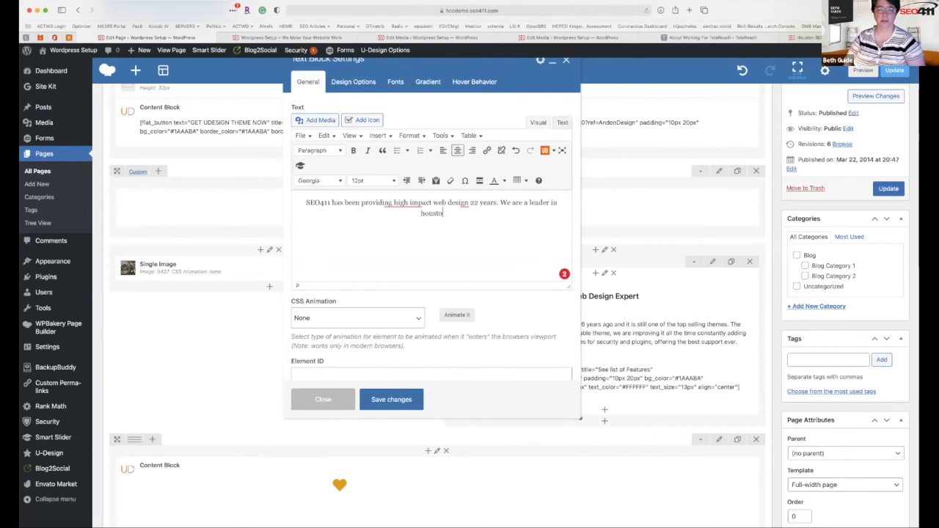
pyautogui.press('BackSpace')
pyautogui.press('BackSpace')
pyautogui.press('BackSpace')
pyautogui.press('BackSpace')
pyautogui.write('but i am a v')
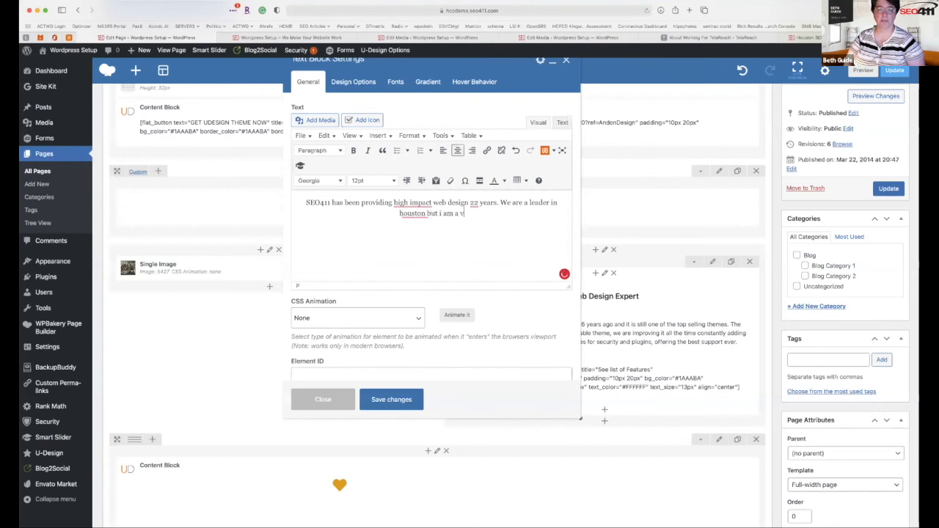
pyautogui.write('ery bad ty')
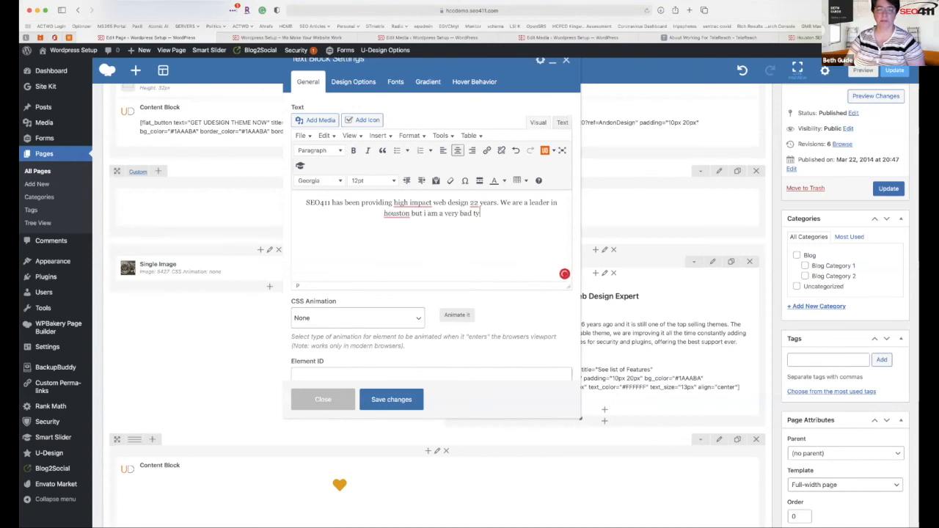
pyautogui.write('pist and hav')
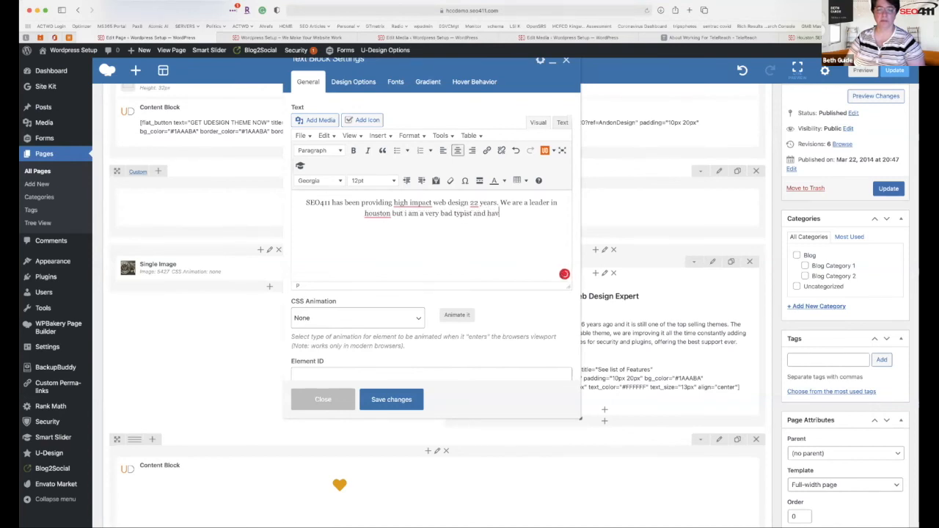
pyautogui.write('e a full time e')
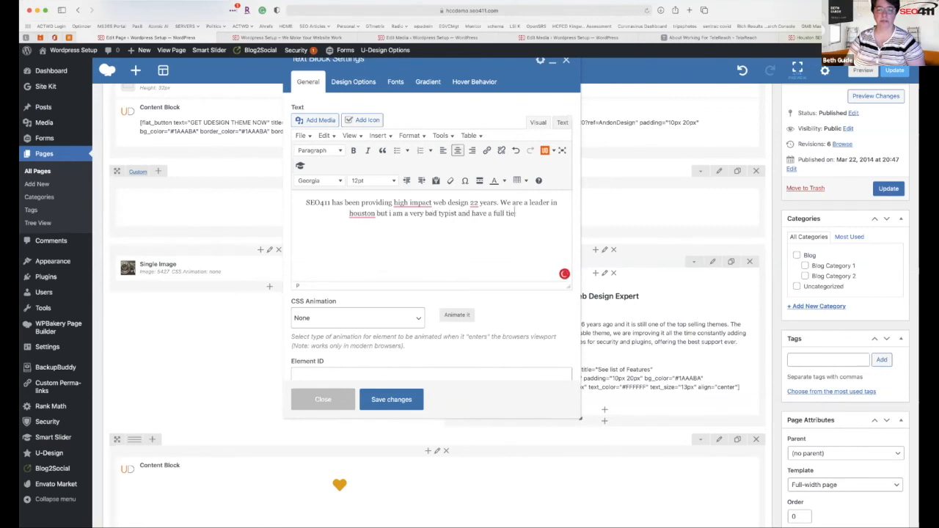
pyautogui.write('ditor')
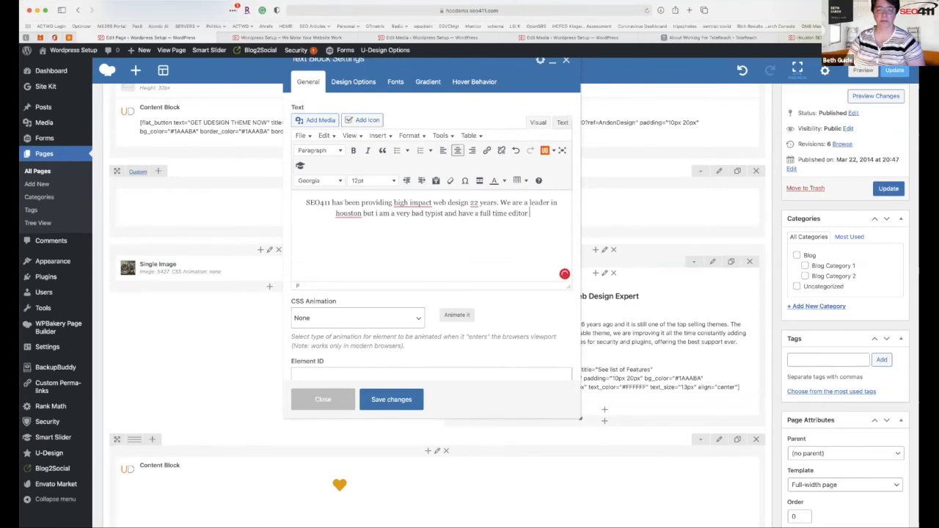
pyautogui.write(' to correct my')
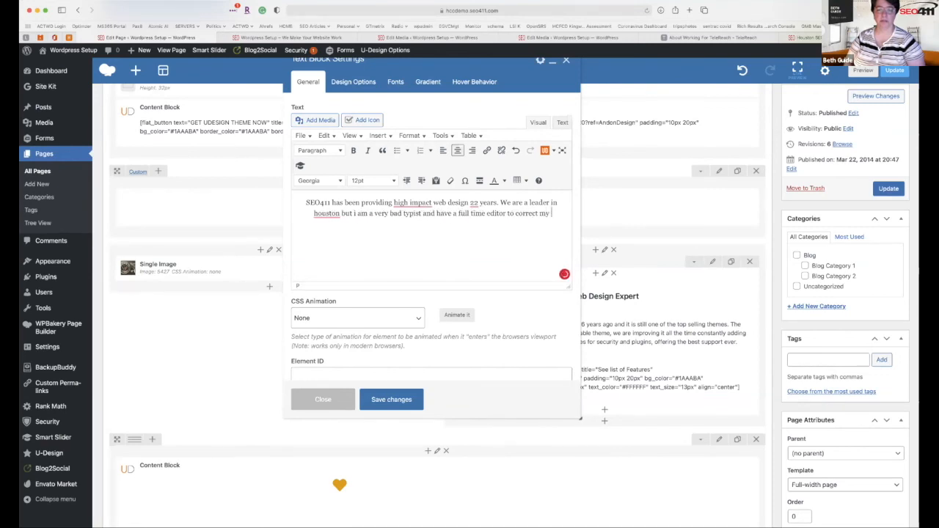
pyautogui.write(' mistakes.')
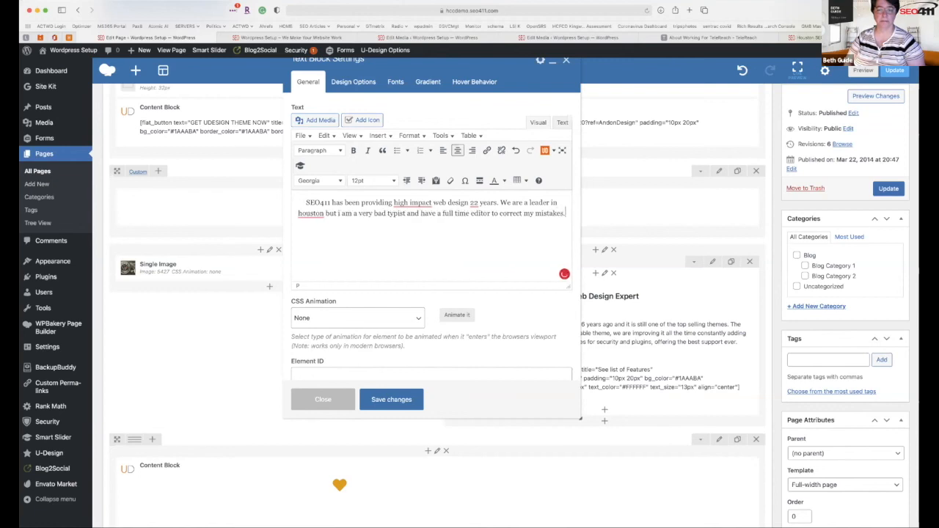
pyautogui.write(' YOu shoul')
pyautogui.press('BackSpace')
pyautogui.press('BackSpace')
pyautogui.press('BackSpace')
pyautogui.press('BackSpace')
pyautogui.press('BackSpace')
pyautogui.press('BackSpace')
pyautogui.press('BackSpace')
pyautogui.press('BackSpace')
pyautogui.write('ou all should hav')
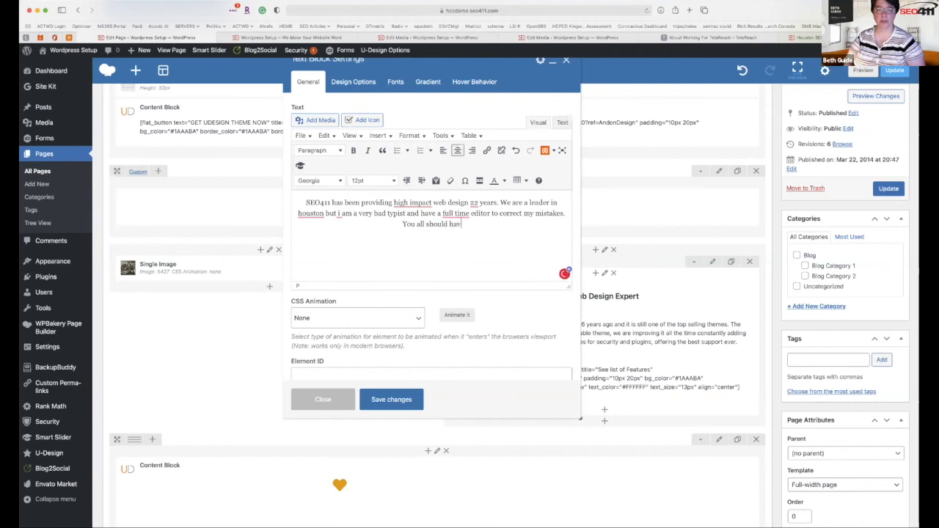
pyautogui.write('e one too.')
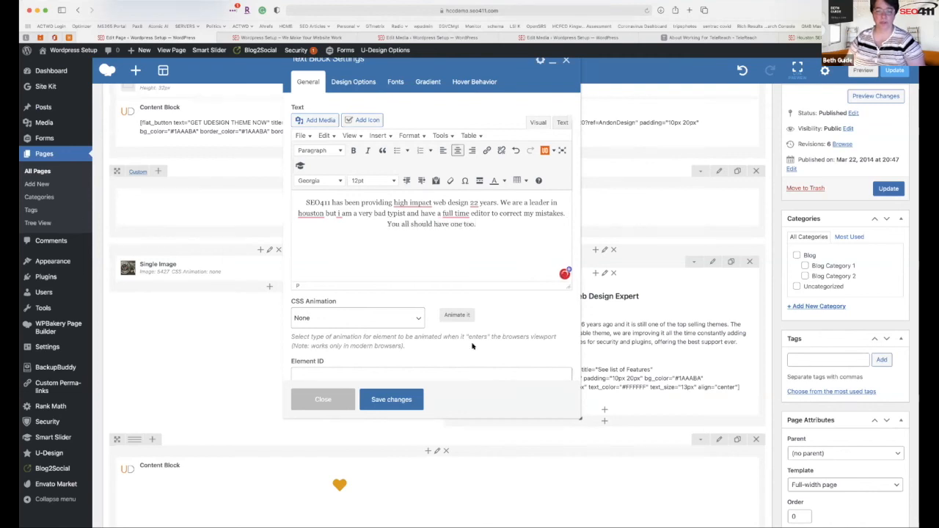
pyautogui.click(412, 399)
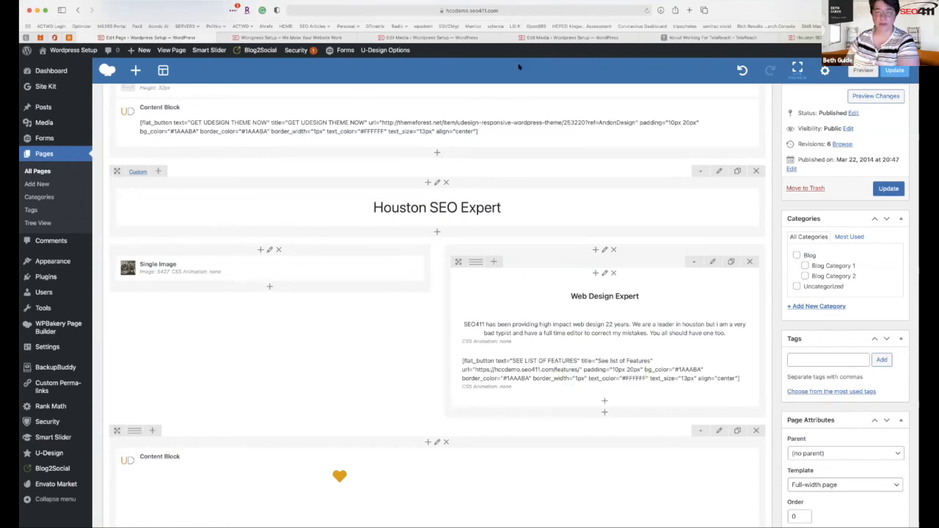
pyautogui.click(883, 189)
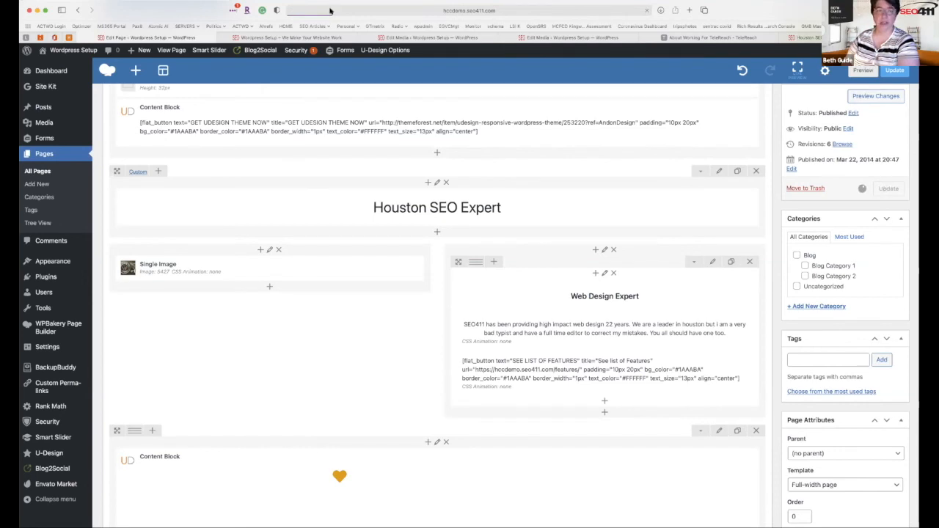
# Reload the live home page and scroll through its lower sections to review the edits.
pyautogui.click(309, 37)
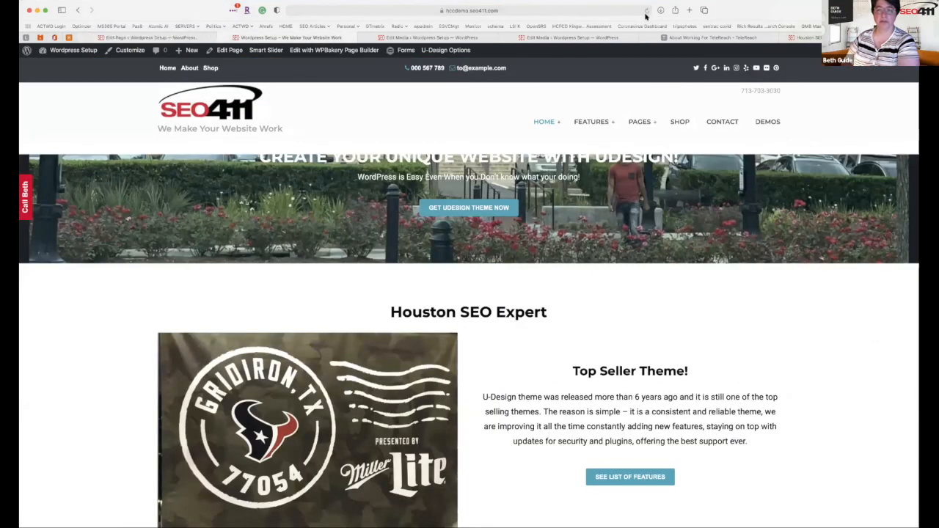
pyautogui.press('super+r')
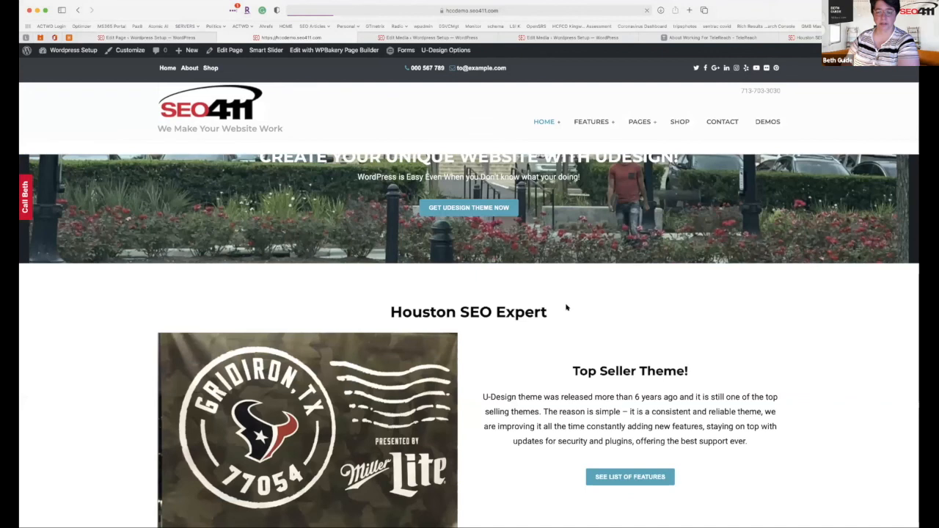
pyautogui.scroll(-2, 566, 308)
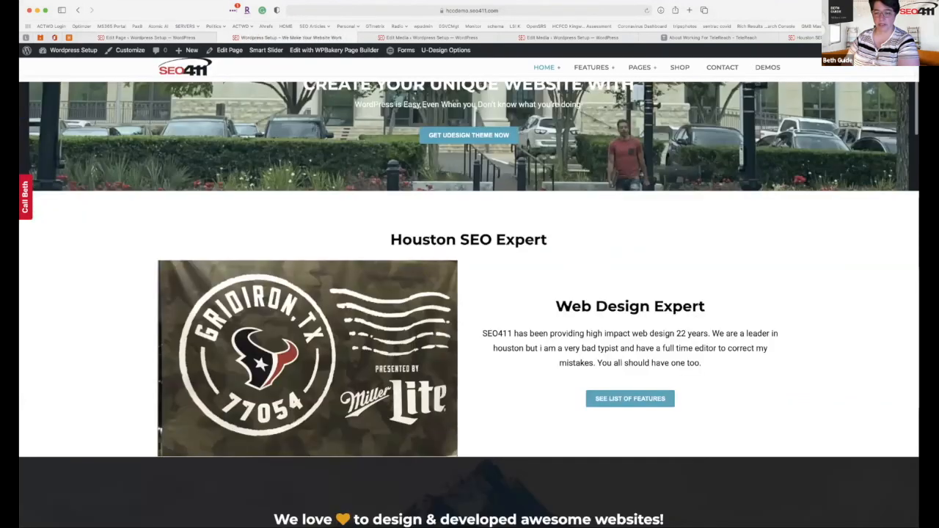
pyautogui.scroll(-2, 566, 308)
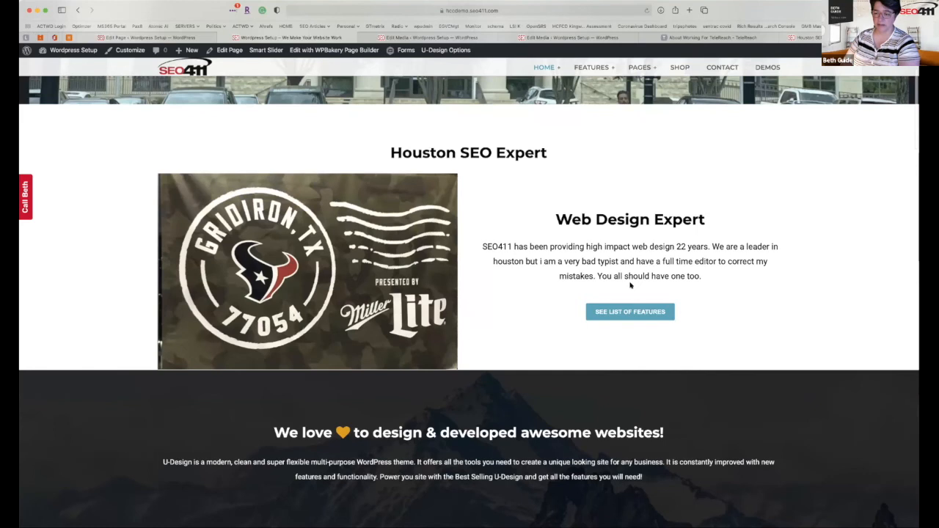
pyautogui.scroll(-3, 629, 286)
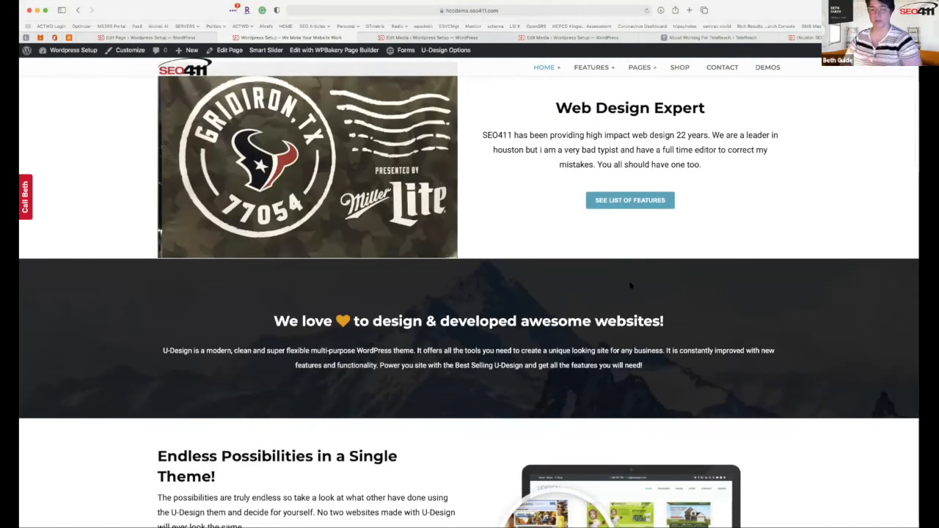
pyautogui.scroll(-2, 630, 285)
pyautogui.scroll(-4, 629, 285)
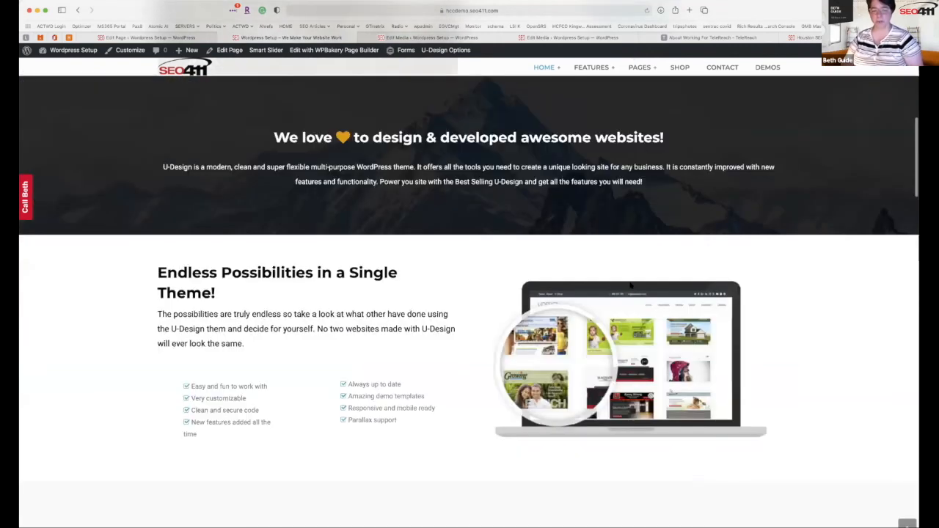
pyautogui.scroll(-3, 631, 286)
pyautogui.scroll(1, 630, 285)
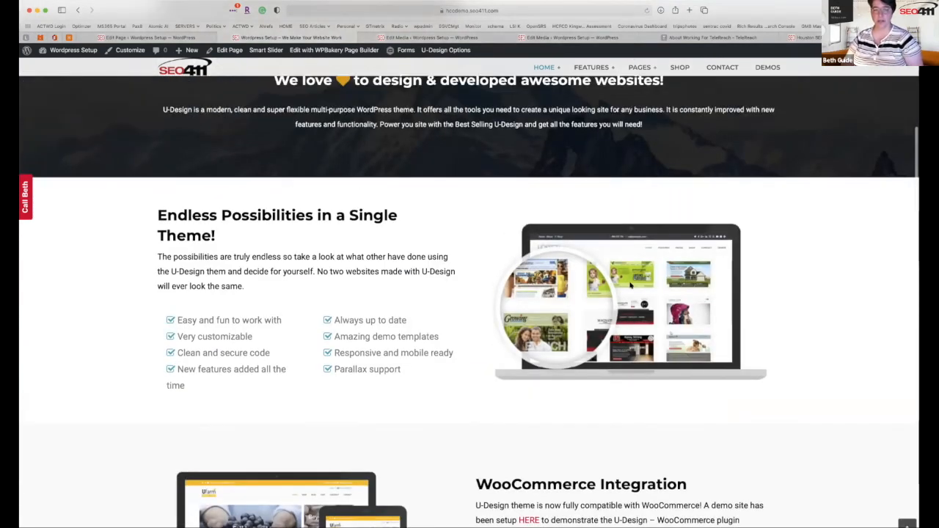
pyautogui.scroll(3, 630, 286)
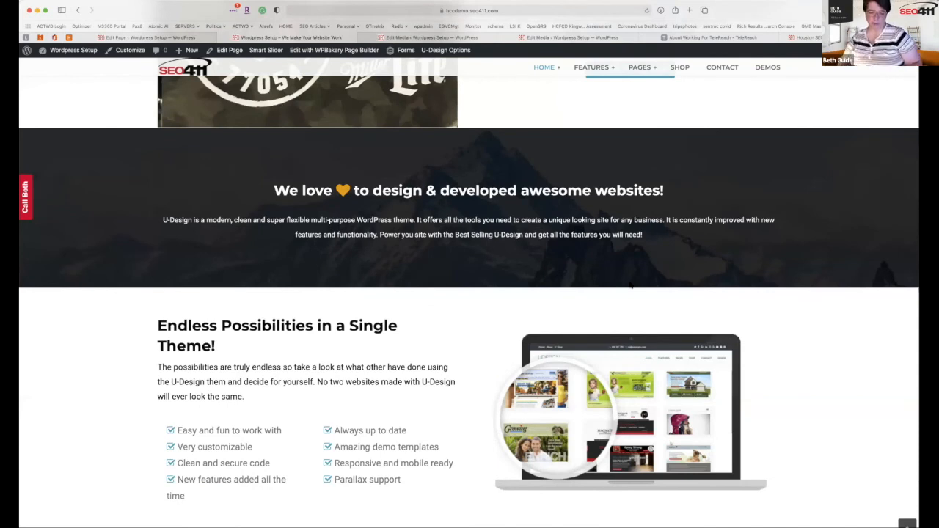
pyautogui.scroll(-2, 631, 285)
pyautogui.scroll(-1, 234, 353)
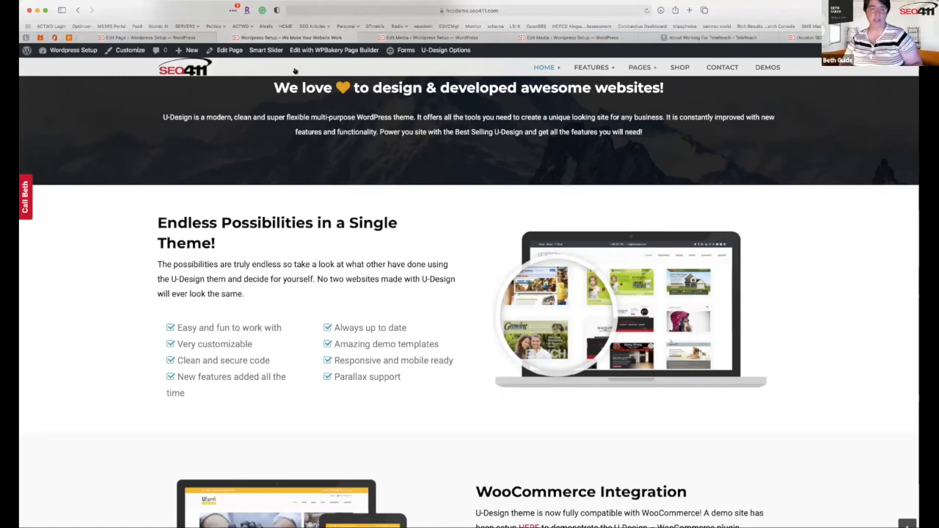
pyautogui.click(229, 50)
# Rewrite the first two checklist items as 'fun to work with' and 'interesting' phrases.
pyautogui.scroll(-10, 317, 325)
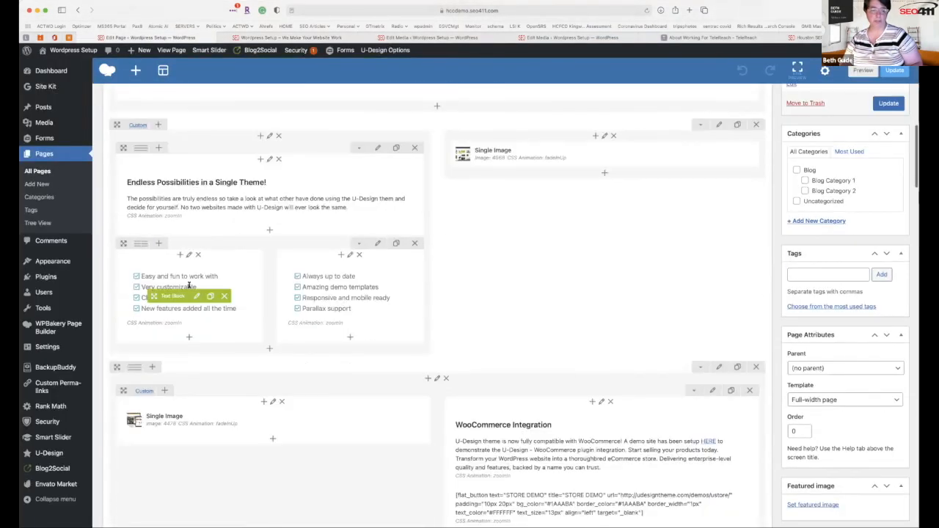
pyautogui.click(199, 297)
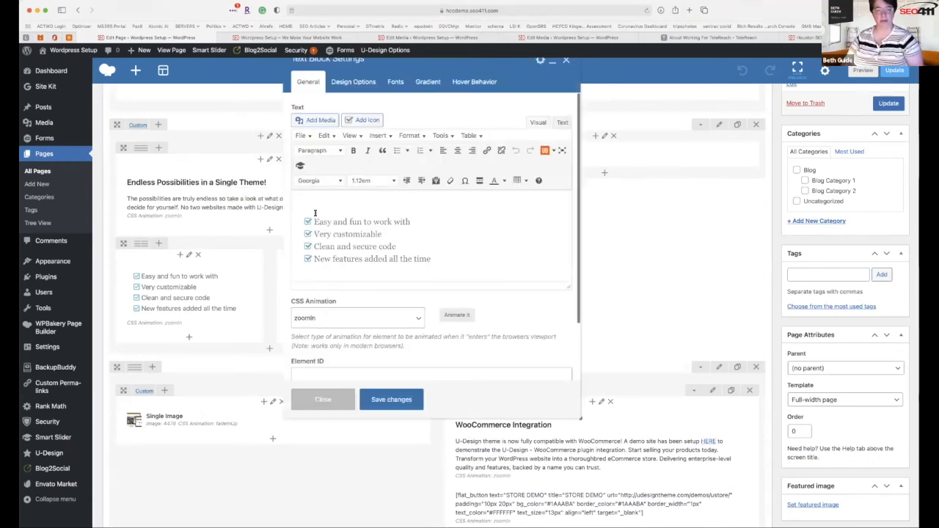
pyautogui.moveTo(314, 204); pyautogui.dragTo(411, 204)
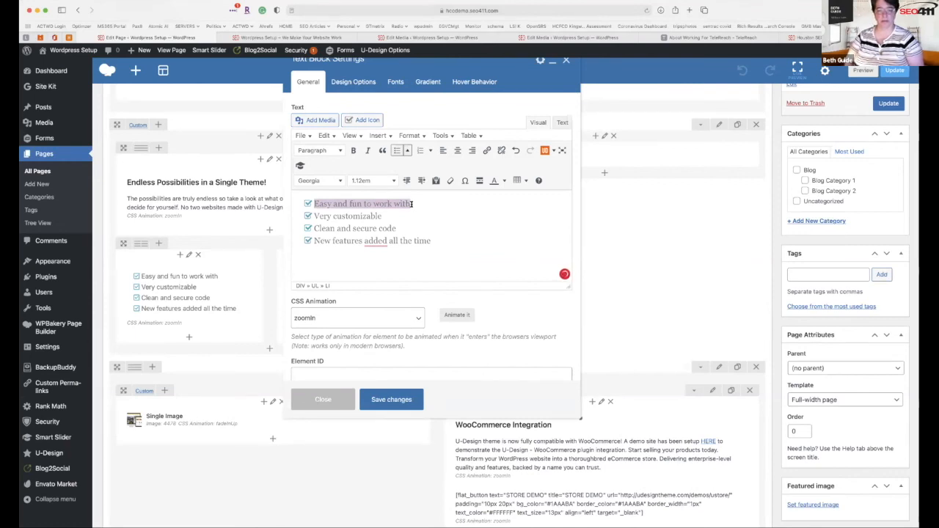
pyautogui.write('Beth is fun to work with')
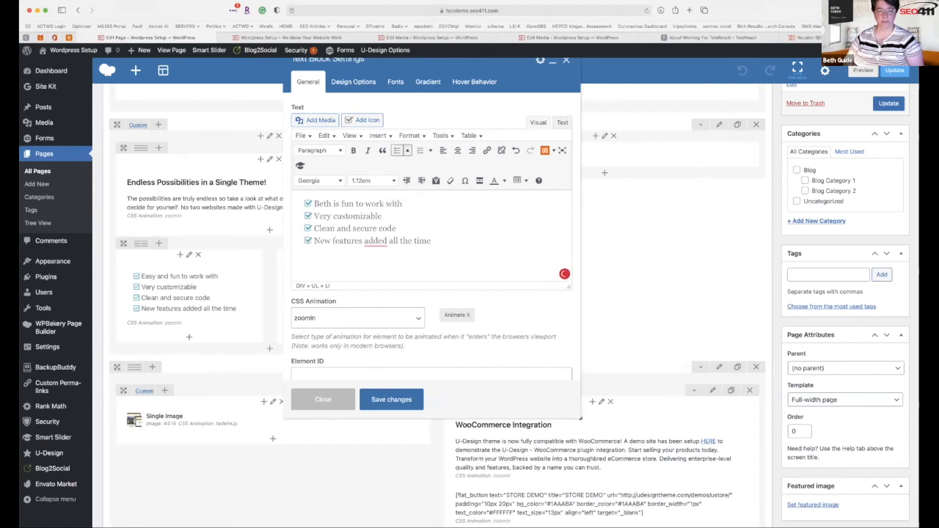
pyautogui.press('BackSpace')
pyautogui.press('BackSpace')
pyautogui.press('BackSpace')
pyautogui.press('BackSpace')
pyautogui.press('BackSpace')
pyautogui.press('BackSpace')
pyautogui.press('BackSpace')
pyautogui.press('BackSpace')
pyautogui.press('BackSpace')
pyautogui.press('BackSpace')
pyautogui.press('BackSpace')
pyautogui.press('BackSpace')
pyautogui.press('BackSpace')
pyautogui.press('BackSpace')
pyautogui.press('BackSpace')
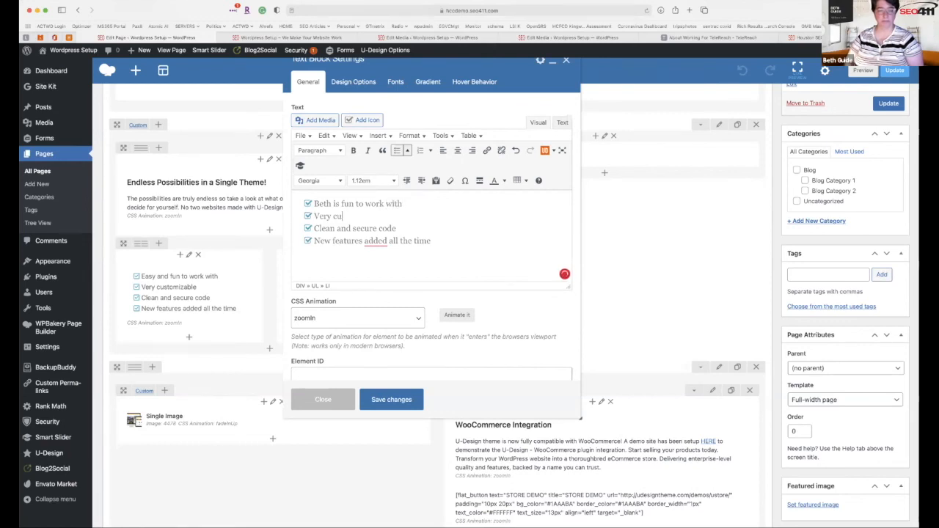
pyautogui.press('BackSpace')
pyautogui.press('BackSpace')
pyautogui.write('Beth is in')
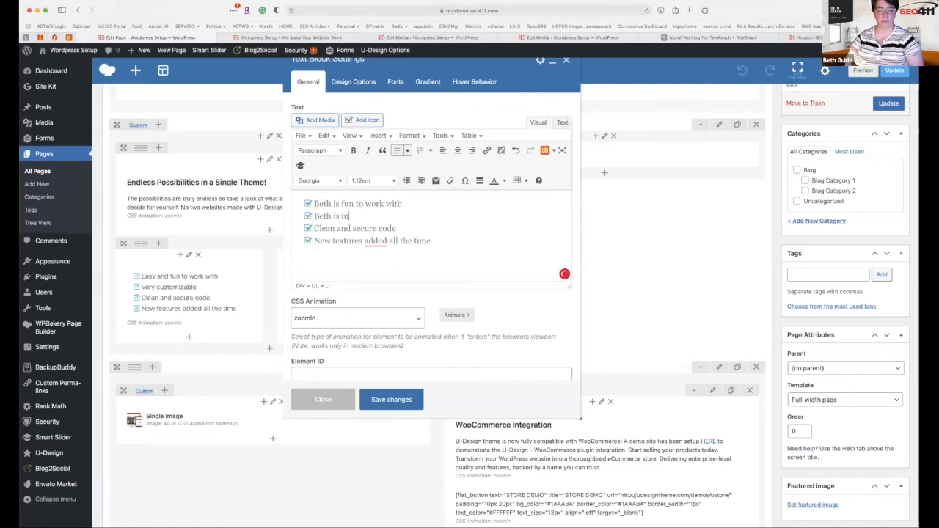
pyautogui.write('teresting')
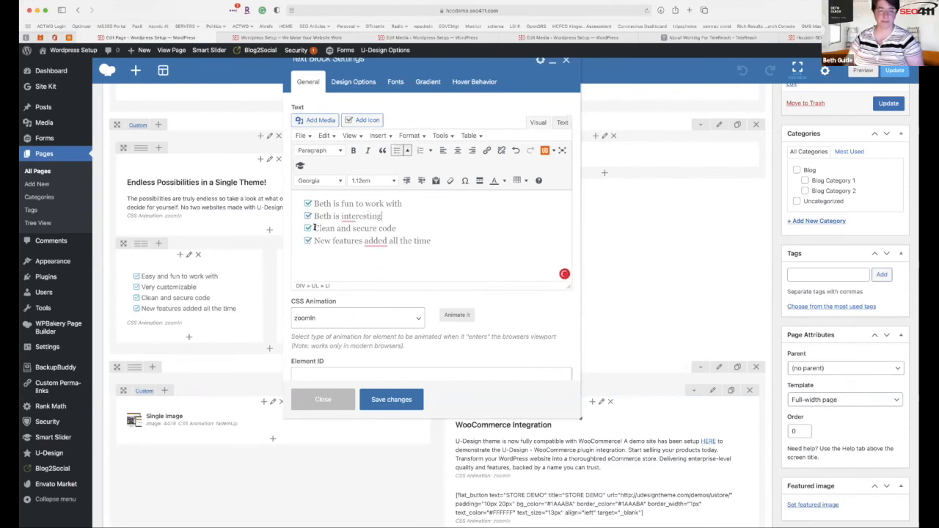
# Replace the last two checklist items with new phrases and save the text block and page.
pyautogui.moveTo(314, 228); pyautogui.dragTo(397, 228)
pyautogui.write('Beth Spells ba')
pyautogui.write('d')
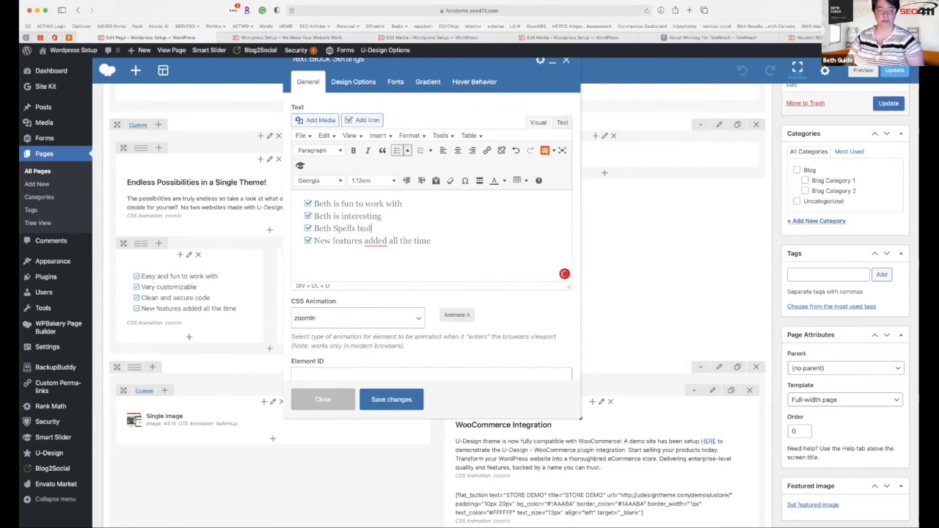
pyautogui.moveTo(316, 240); pyautogui.dragTo(455, 241)
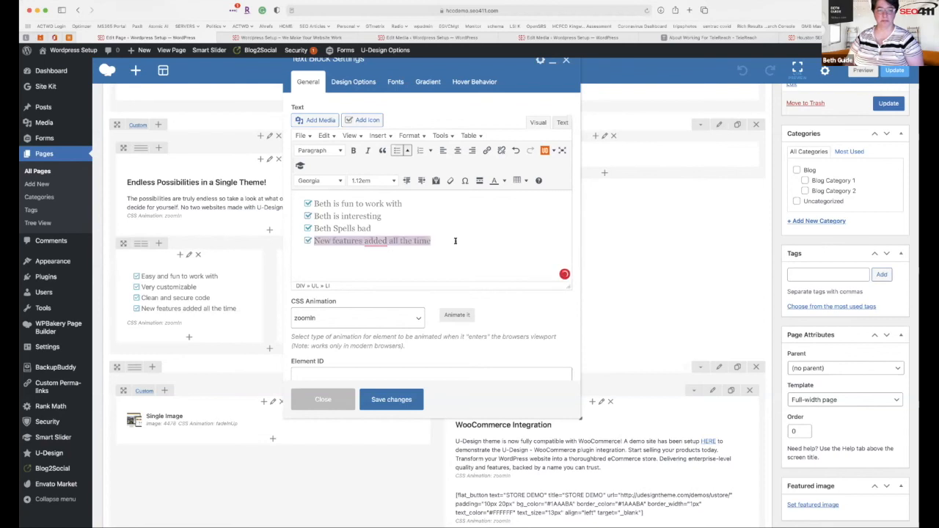
pyautogui.write('Harley has ot')
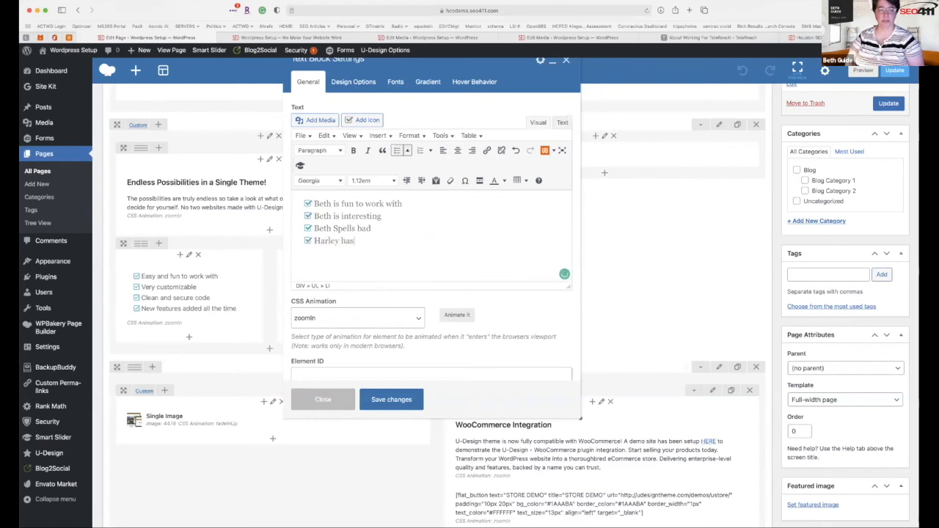
pyautogui.press('BackSpace')
pyautogui.press('BackSpace')
pyautogui.write('not brk')
pyautogui.press('BackSpace')
pyautogui.press('BackSpace')
pyautogui.write('arked tonight')
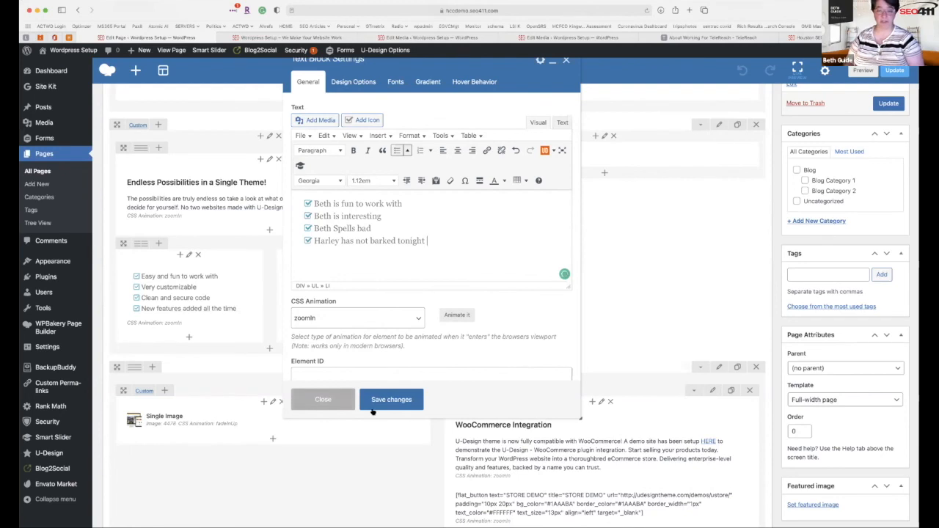
pyautogui.click(391, 400)
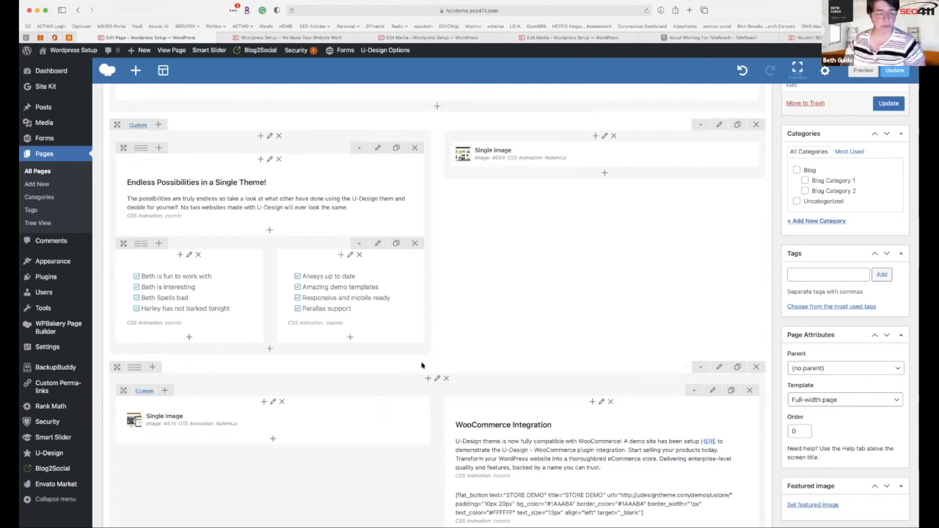
pyautogui.click(888, 104)
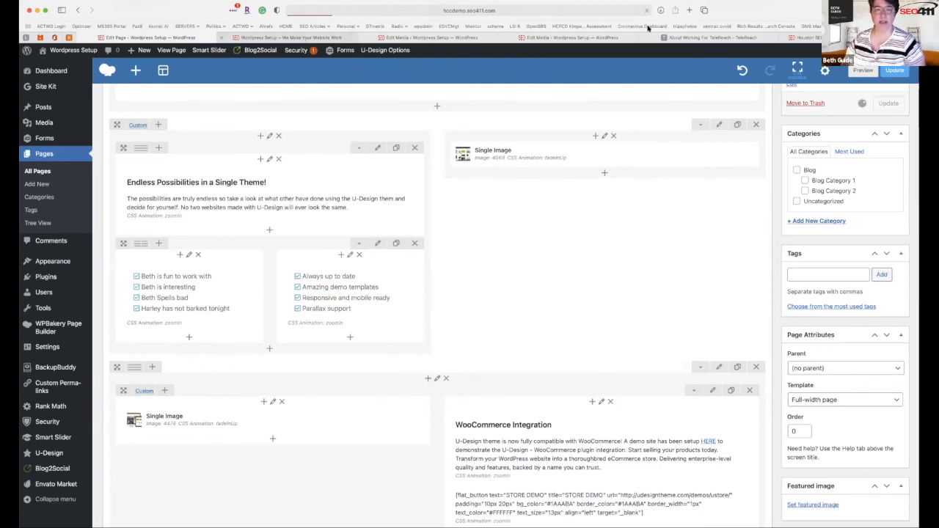
# Scroll the live home page to check the rewritten Endless Possibilities checklist.
pyautogui.click(302, 38)
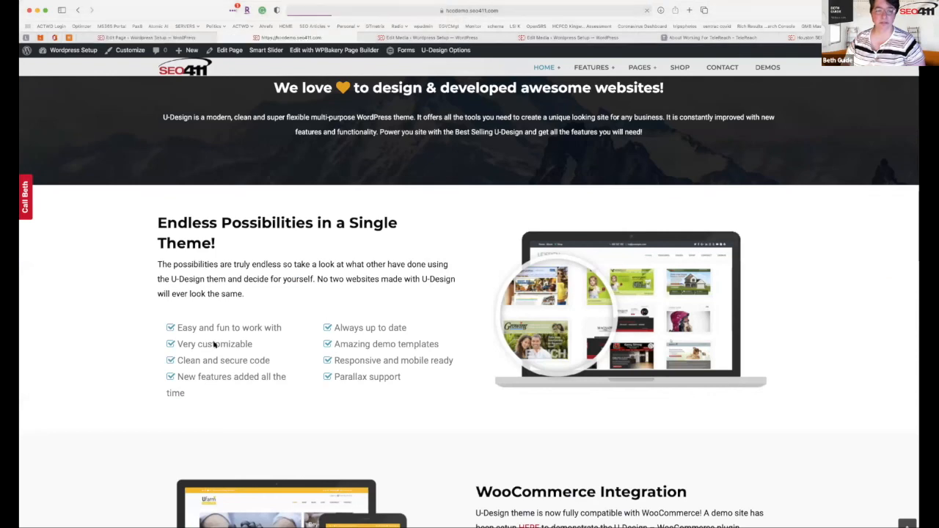
pyautogui.scroll(-5, 246, 396)
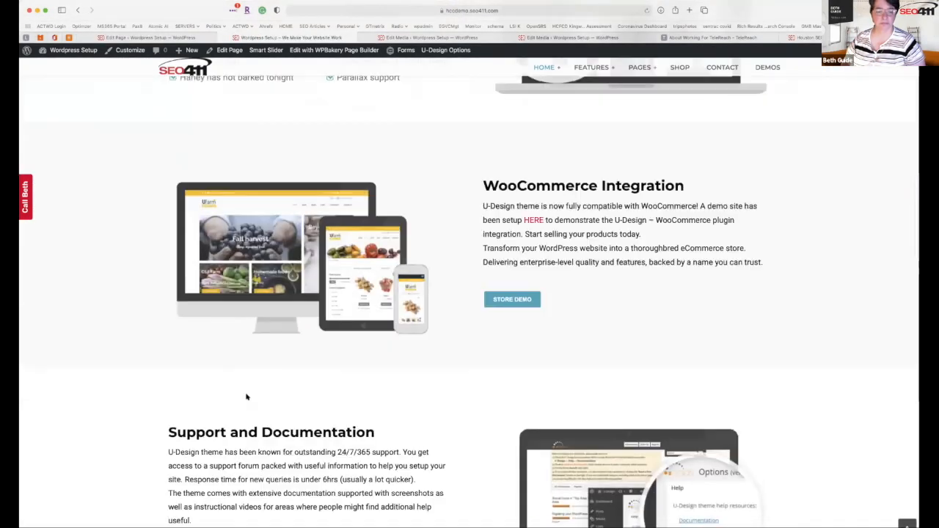
pyautogui.scroll(-2, 247, 397)
pyautogui.scroll(7, 220, 337)
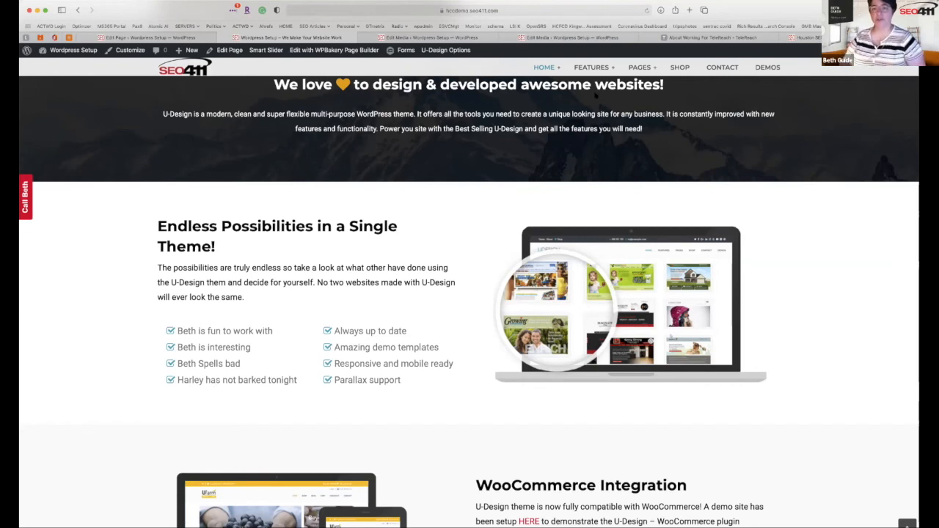
# Browse the FEATURES > Shortcodes Content Block example page.
pyautogui.moveTo(591, 68)
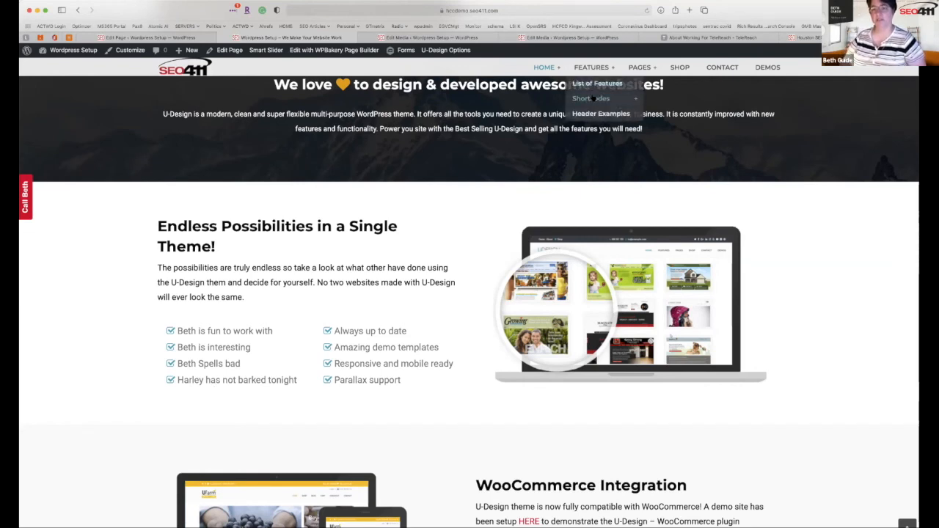
pyautogui.moveTo(592, 98)
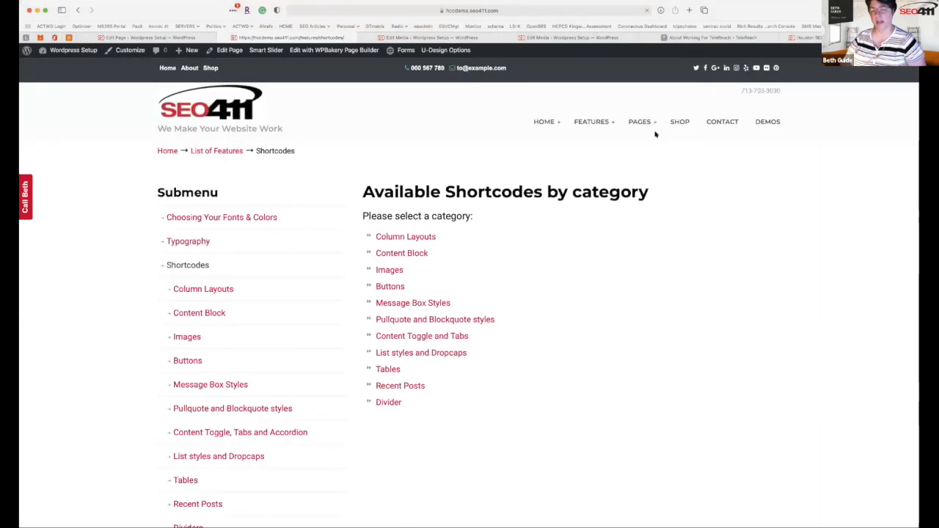
pyautogui.click(403, 253)
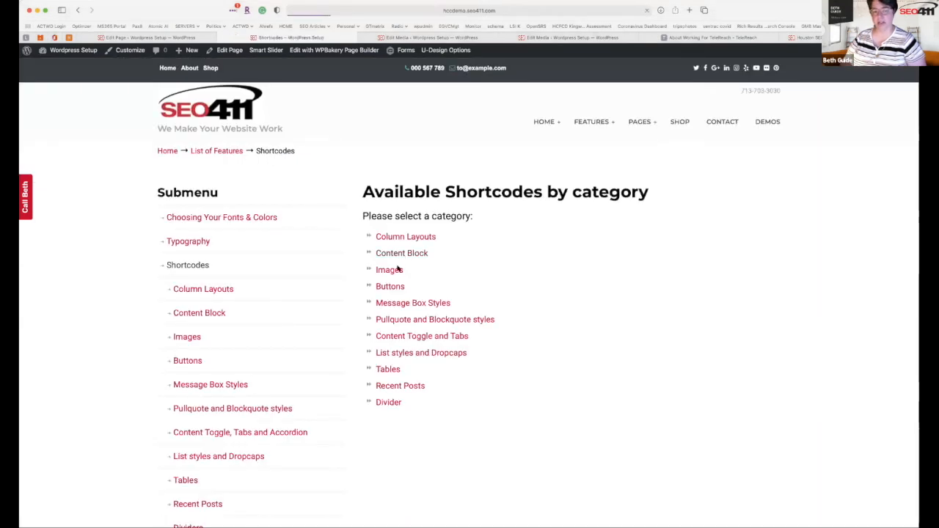
pyautogui.scroll(-5, 444, 330)
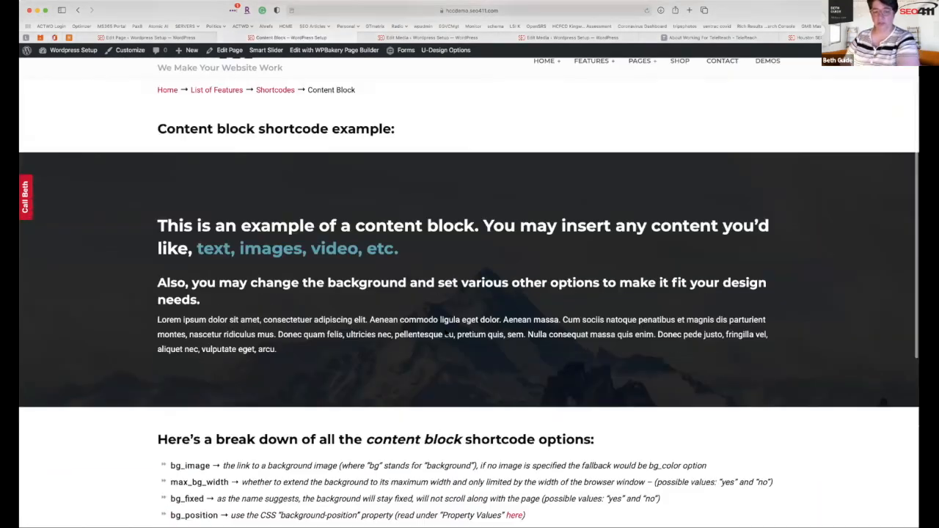
pyautogui.scroll(6, 445, 332)
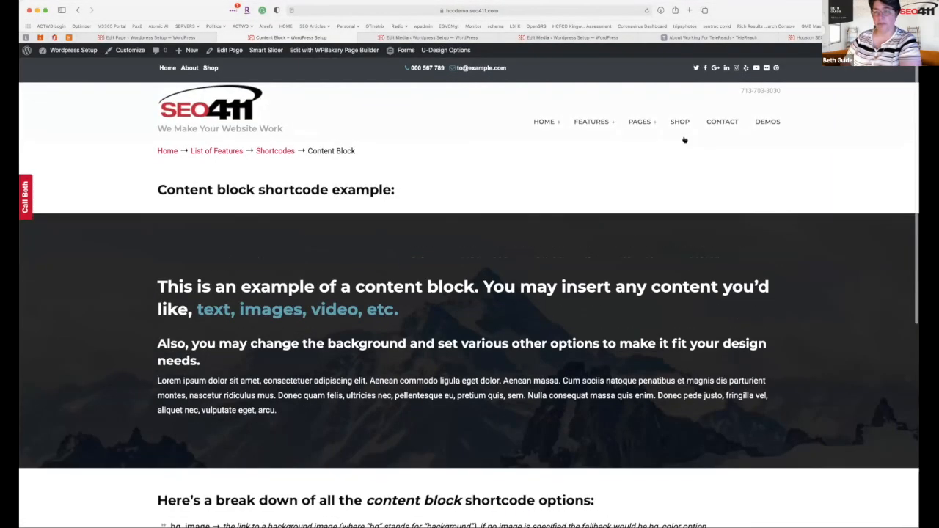
# Review the Contact page's business hours, map, contact details and email form.
pyautogui.click(722, 122)
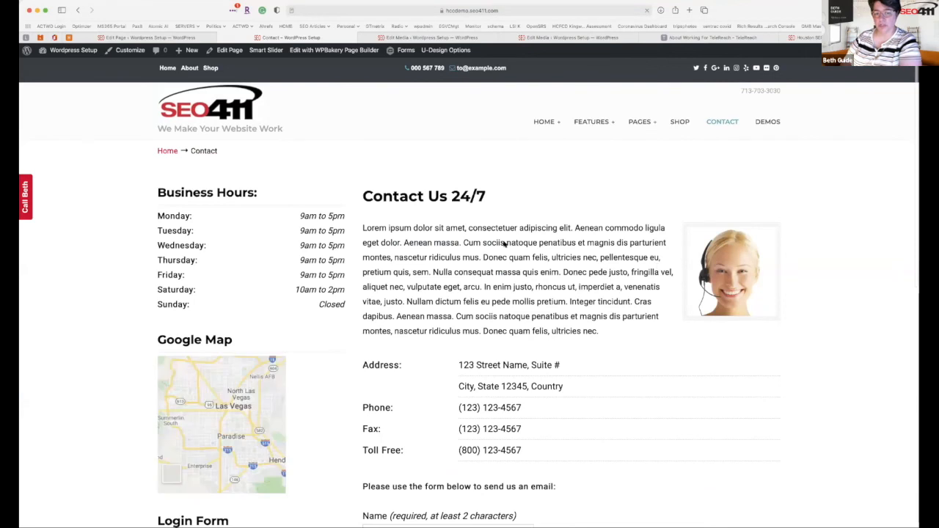
pyautogui.scroll(-5, 499, 430)
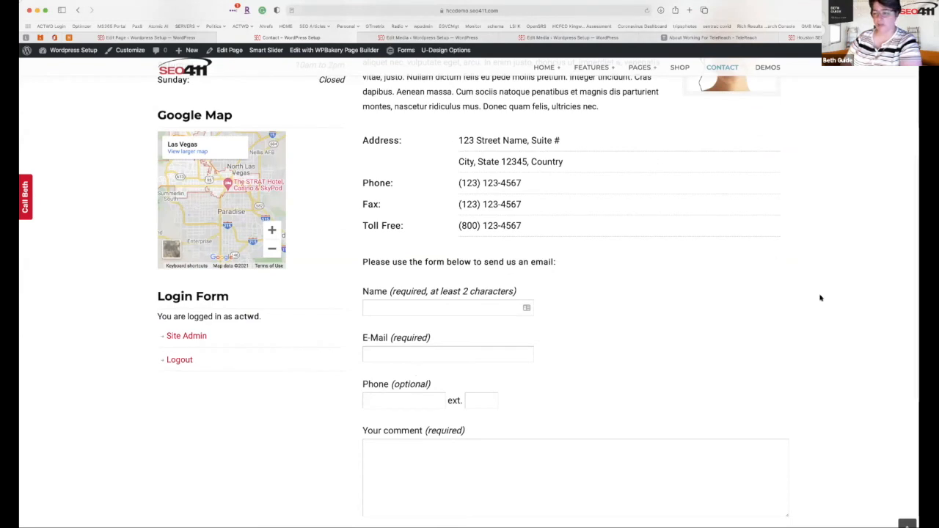
pyautogui.scroll(3, 636, 241)
pyautogui.scroll(2, 498, 217)
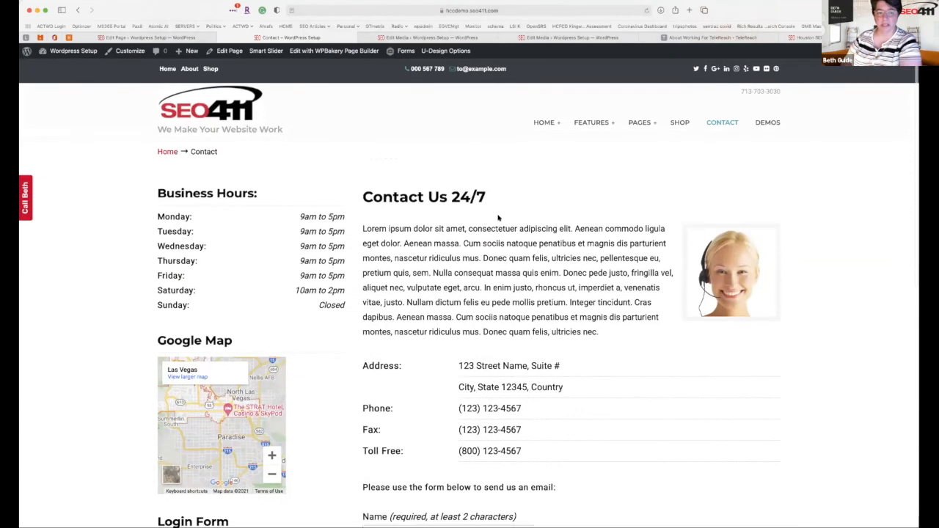
# Open the Fluid Page demo from the top menu.
pyautogui.moveTo(584, 123)
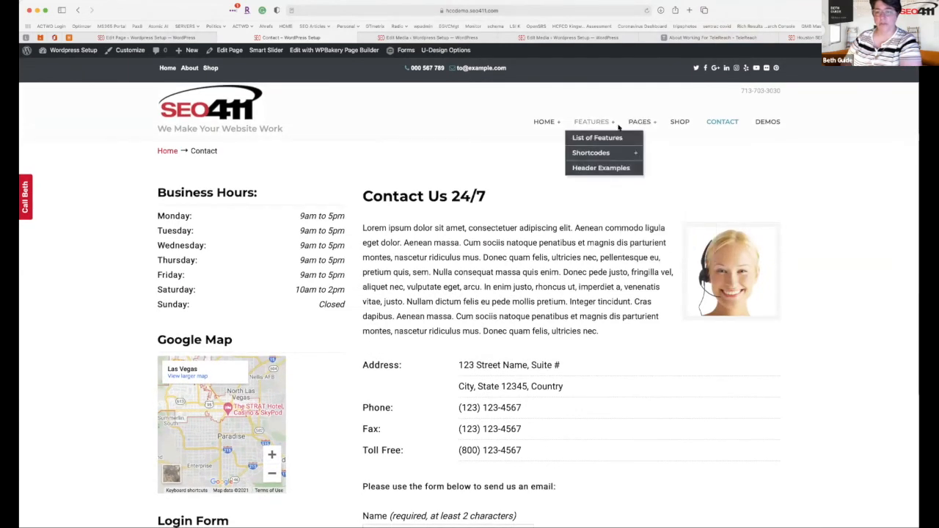
pyautogui.moveTo(632, 122)
pyautogui.click(628, 154)
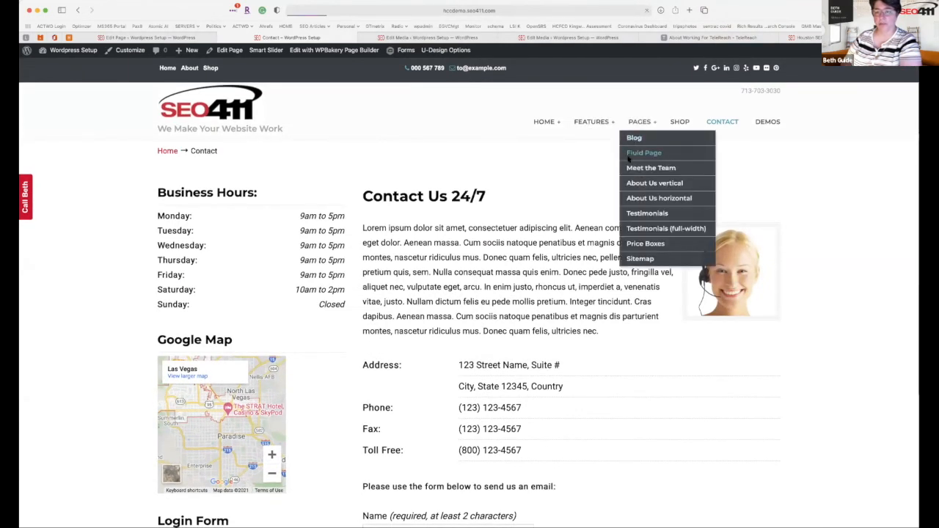
# Look over the Fluid Page demo site, then go back to the Business Home editor tab.
pyautogui.scroll(-5, 631, 151)
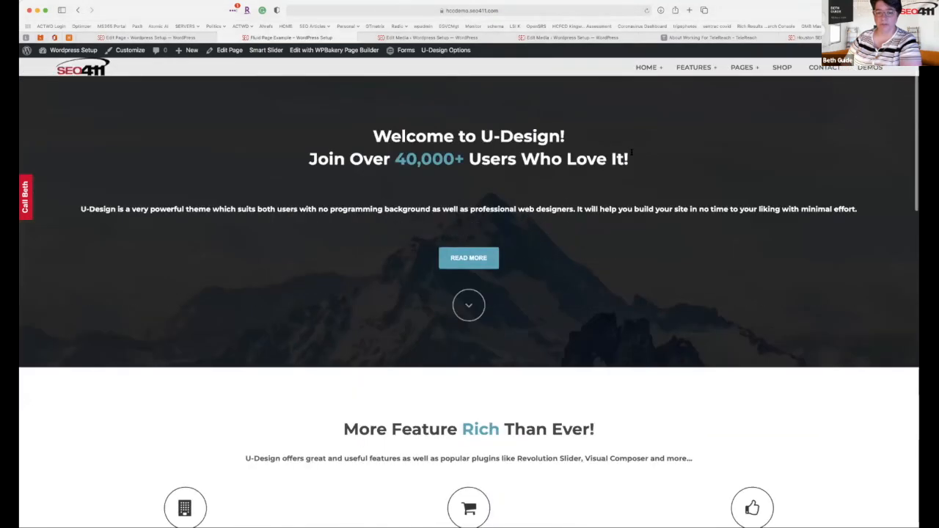
pyautogui.scroll(-5, 580, 254)
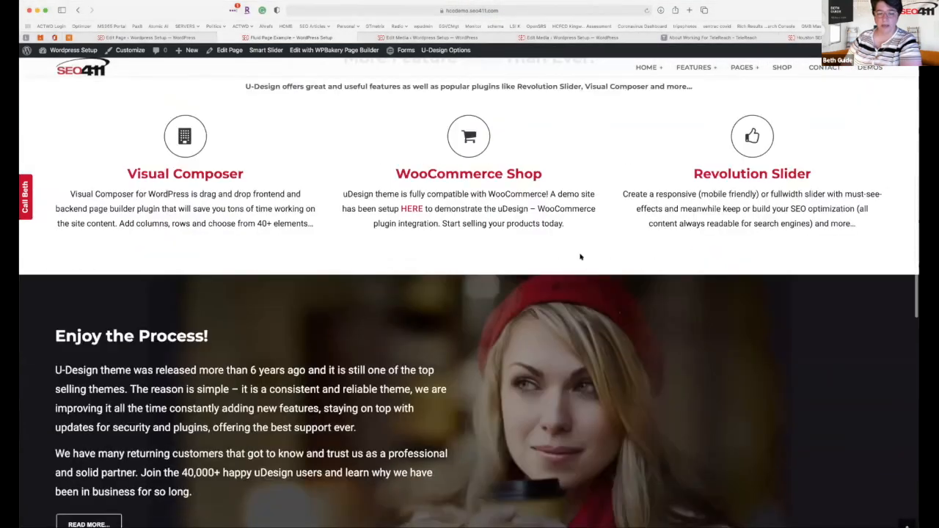
pyautogui.scroll(-4, 580, 255)
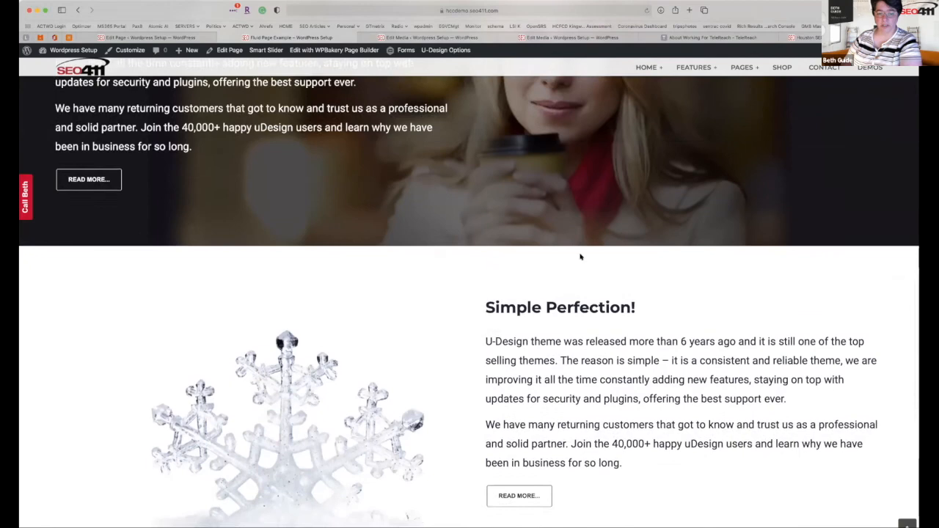
pyautogui.scroll(-3, 579, 254)
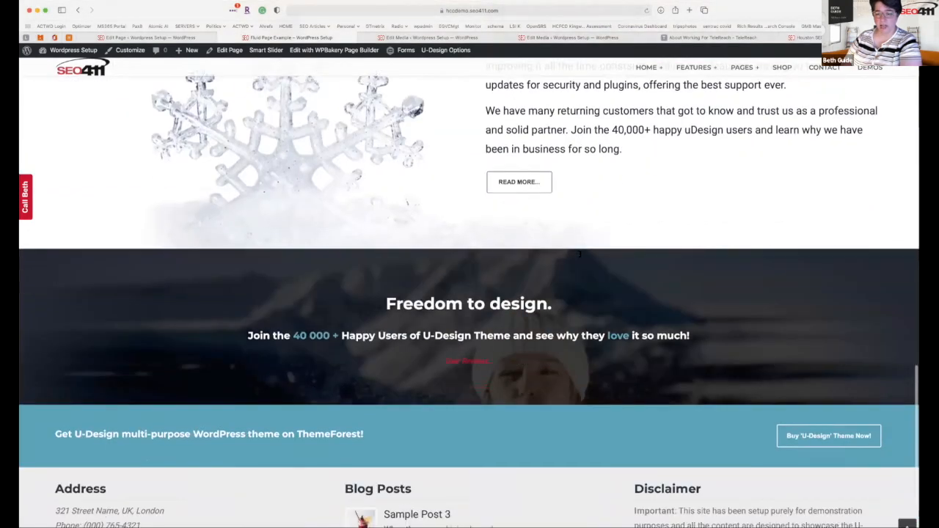
pyautogui.scroll(2, 580, 256)
pyautogui.scroll(4, 580, 255)
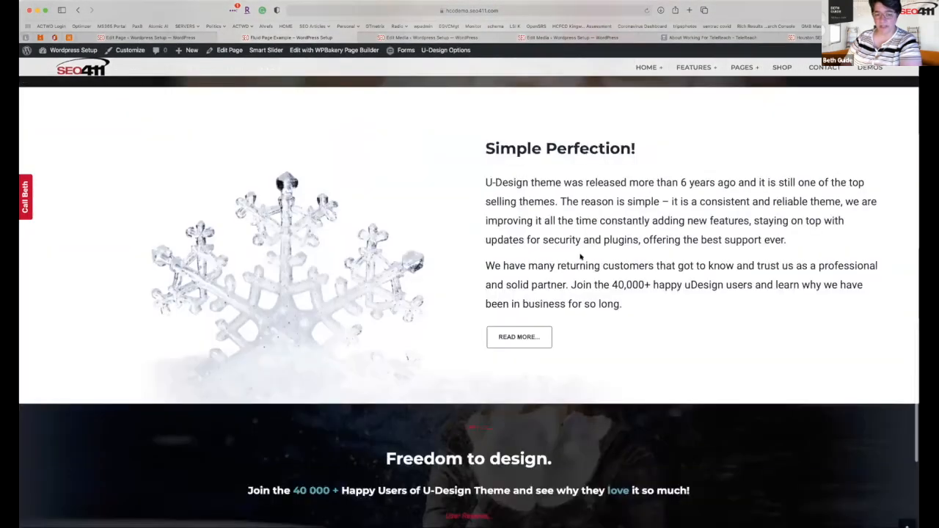
pyautogui.scroll(2, 580, 255)
pyautogui.scroll(2, 579, 255)
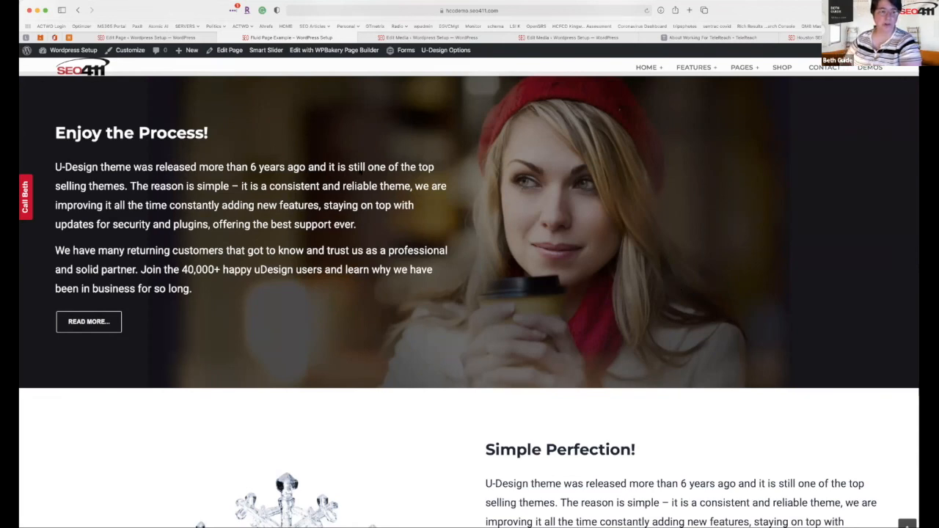
pyautogui.click(180, 38)
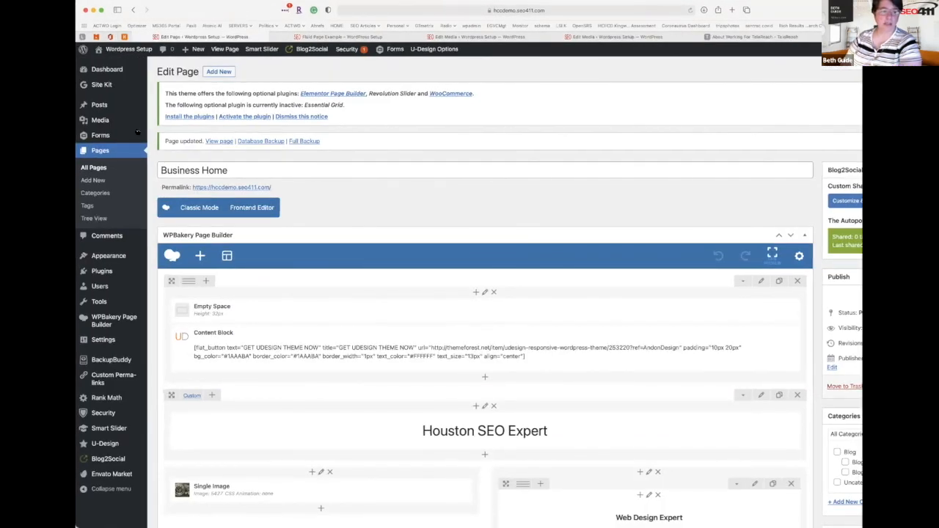
# Open Pages > All Pages to list all 30 published pages.
pyautogui.click(93, 178)
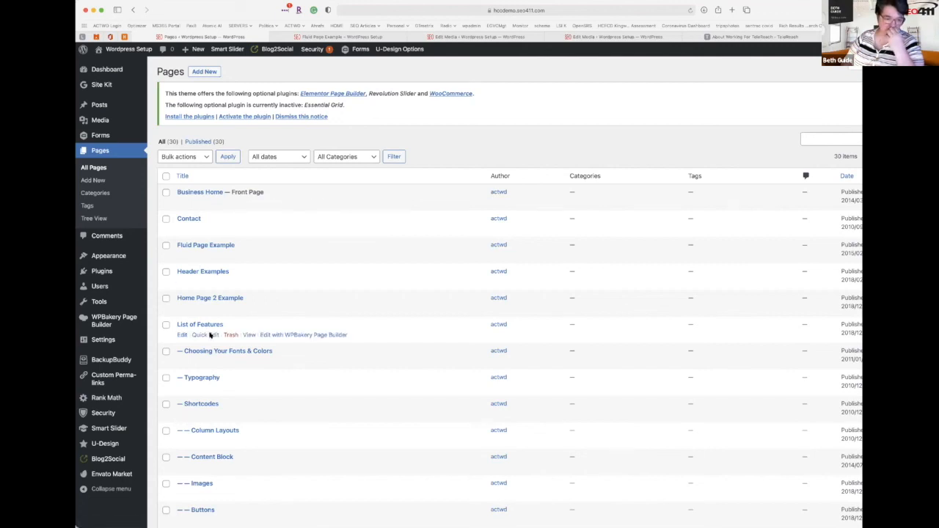
# Filter to Published pages, go to page 2, and view the About Us horizontal layout page.
pyautogui.scroll(-5, 209, 334)
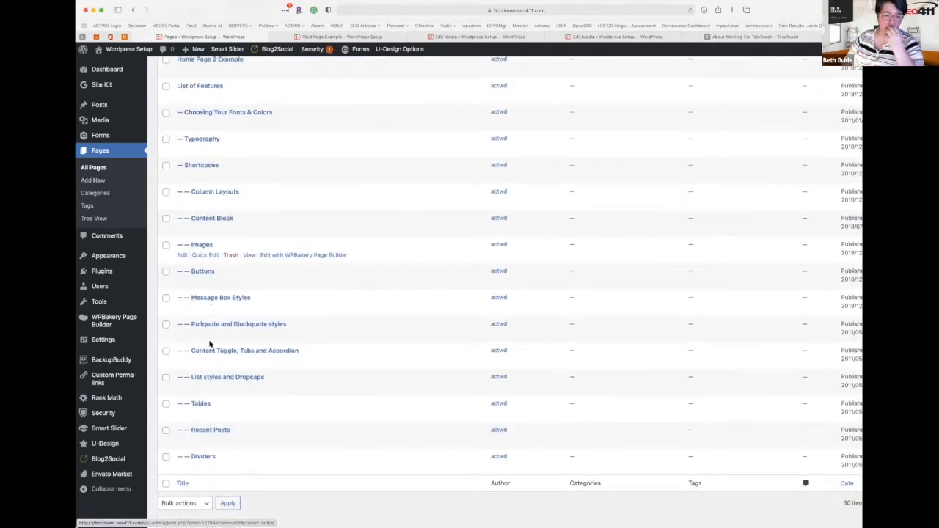
pyautogui.scroll(5, 325, 360)
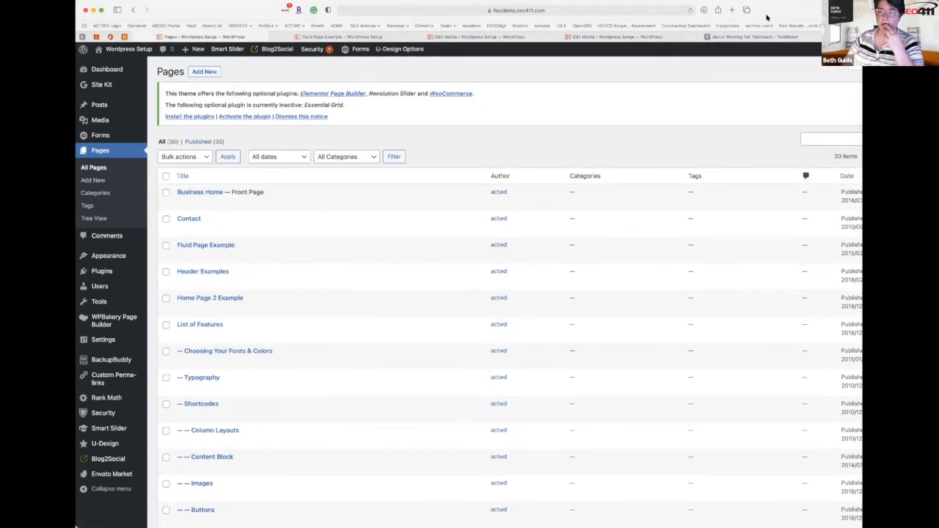
pyautogui.click(202, 141)
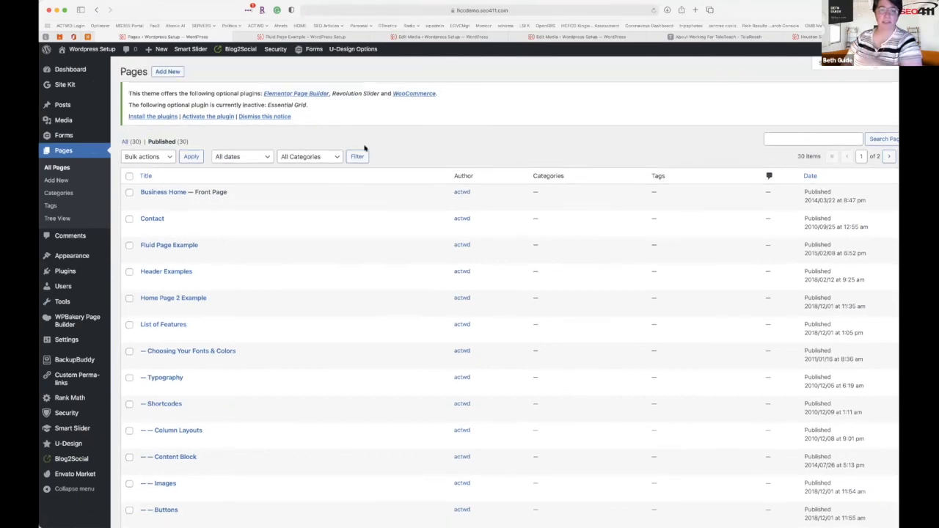
pyautogui.click(887, 157)
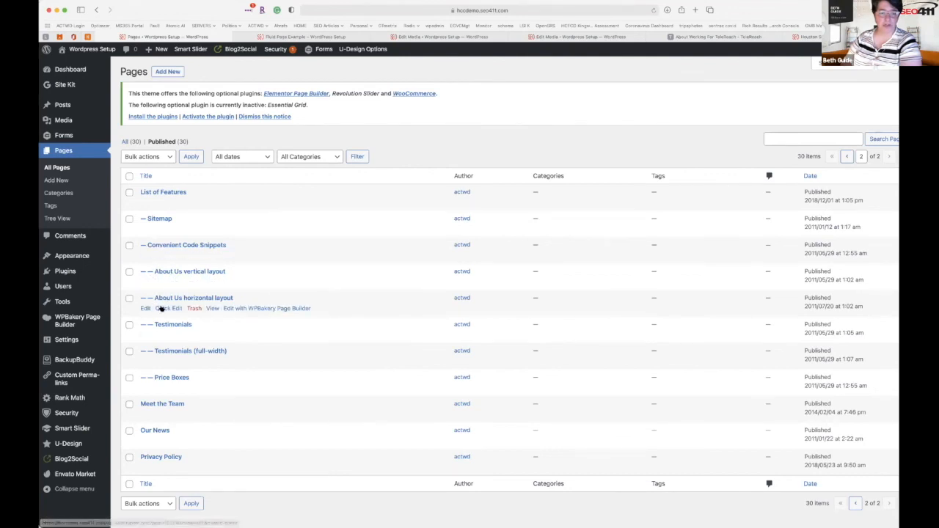
pyautogui.click(214, 309)
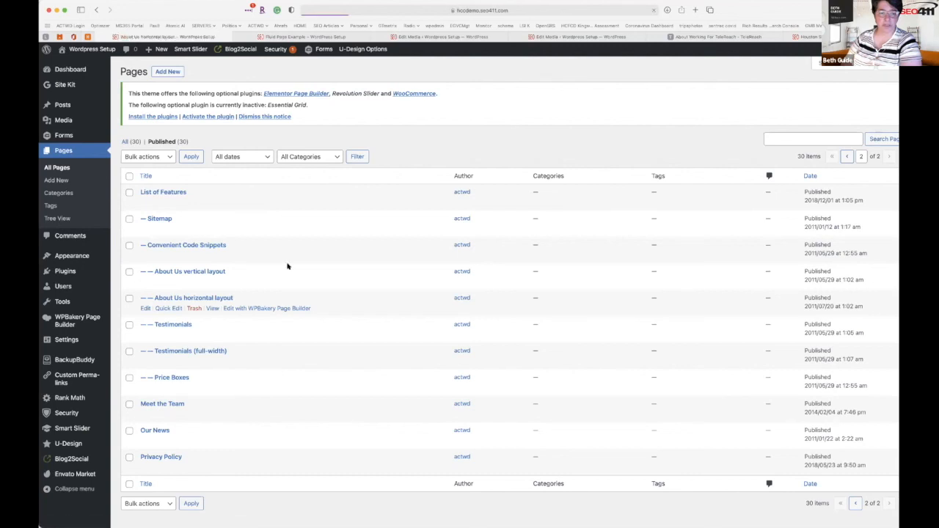
# Look over the live About Us horizontal layout's Our Staff section, then edit the page.
pyautogui.scroll(-2, 288, 266)
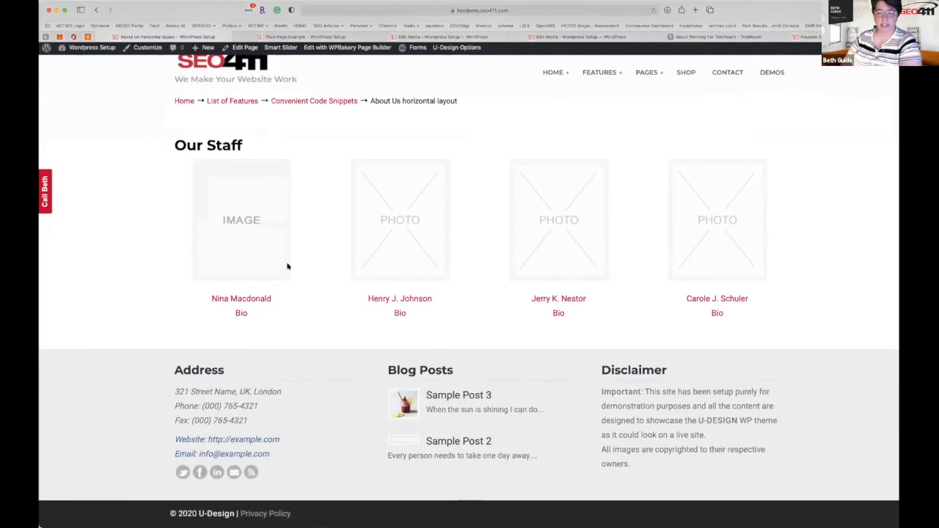
pyautogui.scroll(2, 288, 266)
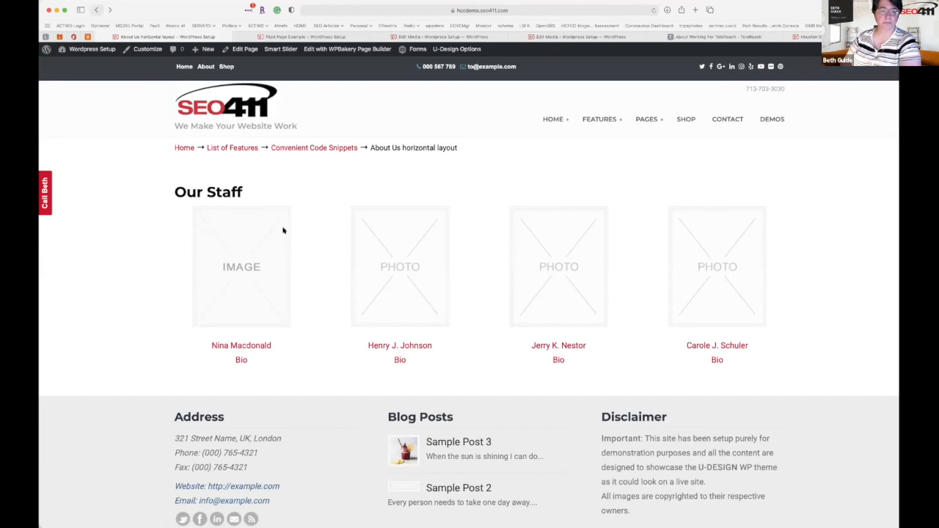
pyautogui.click(245, 48)
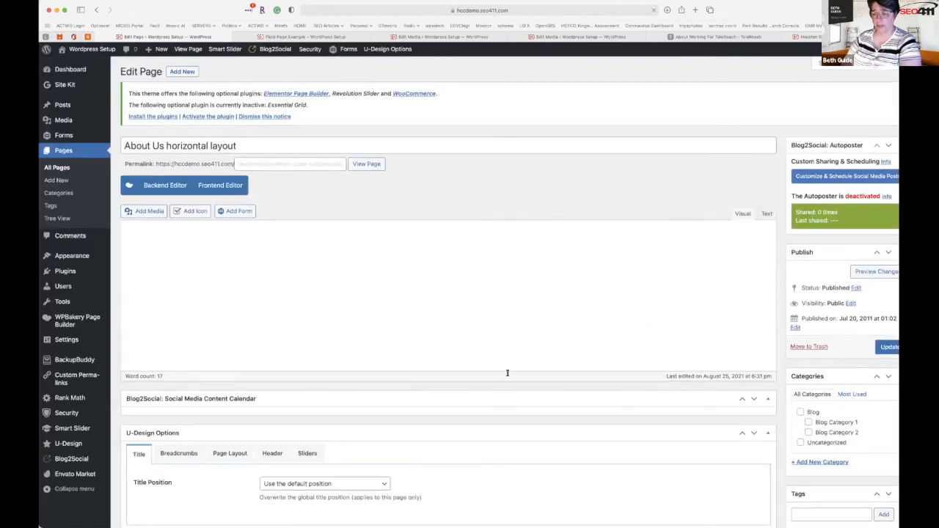
pyautogui.scroll(-5, 507, 373)
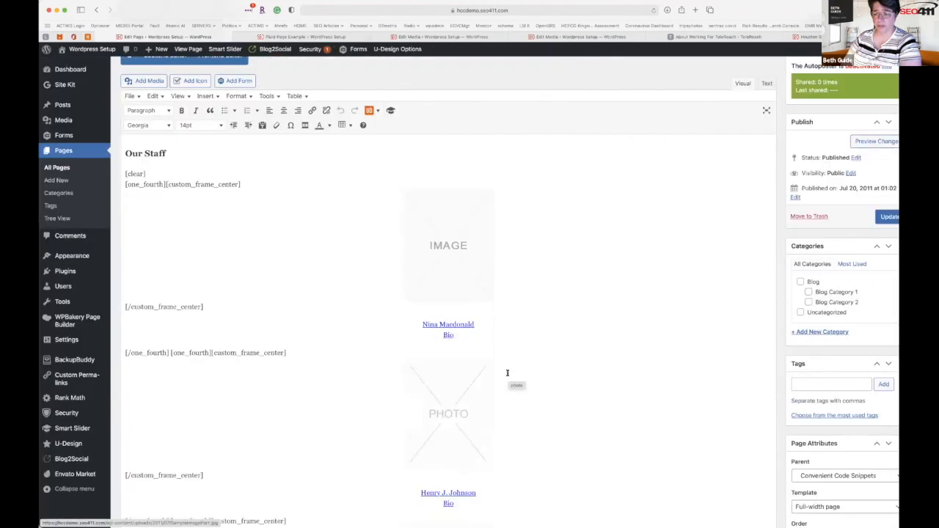
pyautogui.click(437, 214)
pyautogui.rightClick(440, 215)
pyautogui.press('Escape')
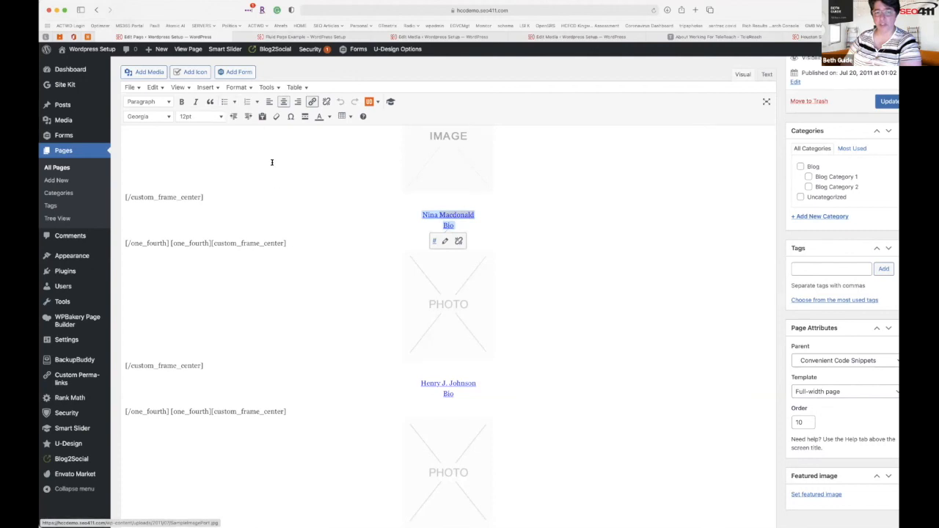
pyautogui.scroll(2, 275, 176)
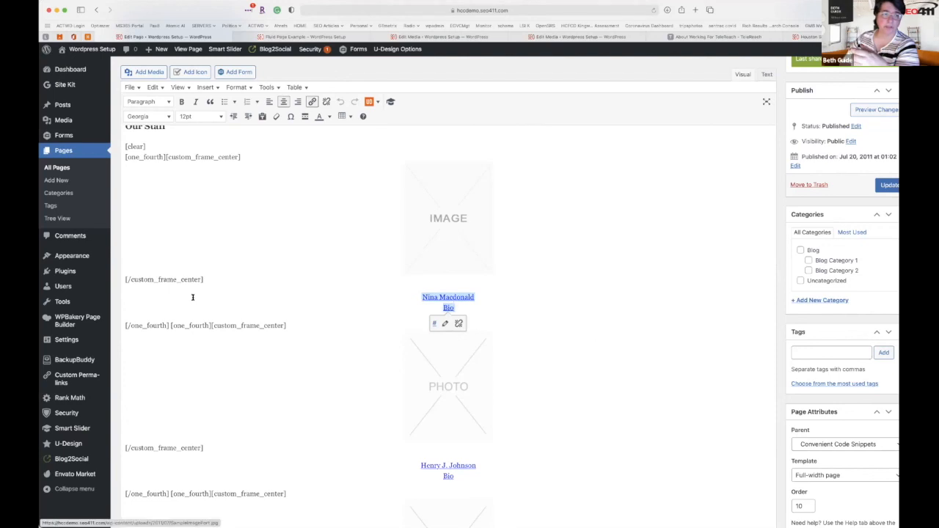
pyautogui.click(132, 107)
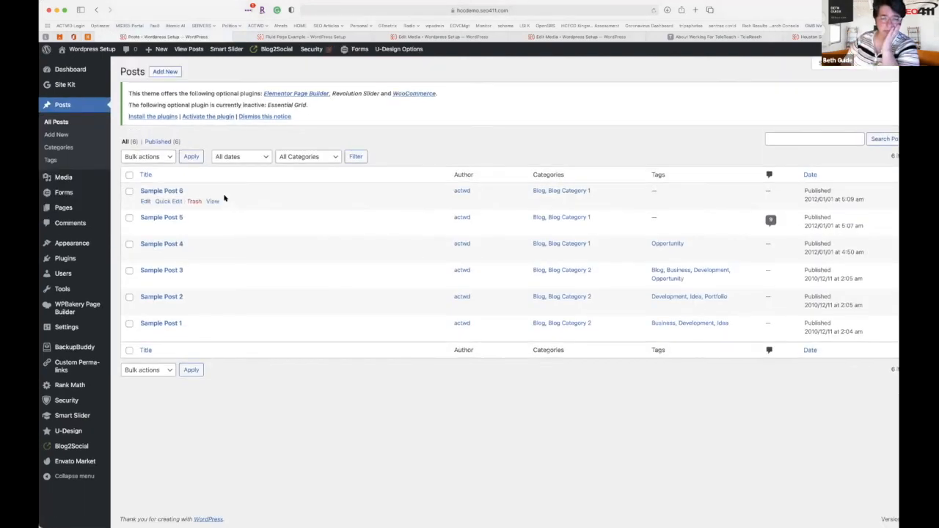
# Open Sample Post 5 for editing from the All Posts list.
pyautogui.click(145, 228)
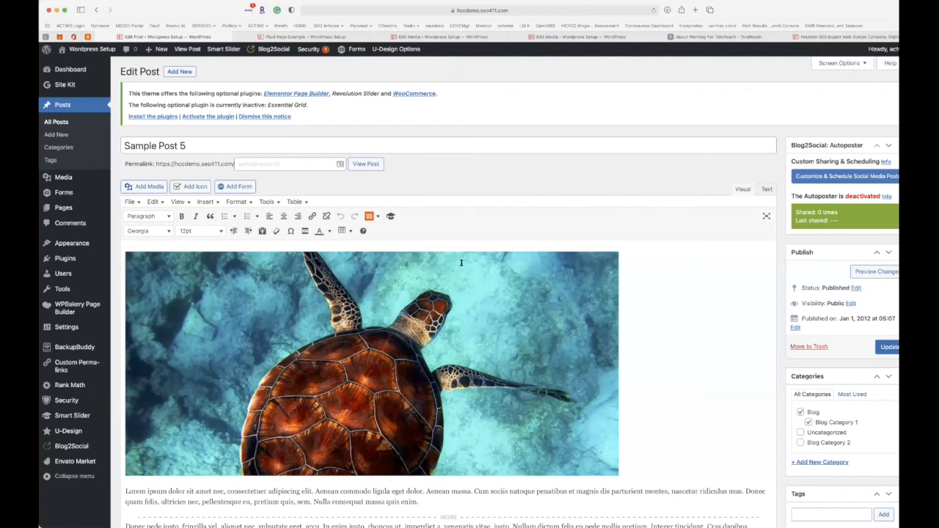
# Select the linked sea turtle image in Sample Post 5 and review the post's content.
pyautogui.click(699, 405)
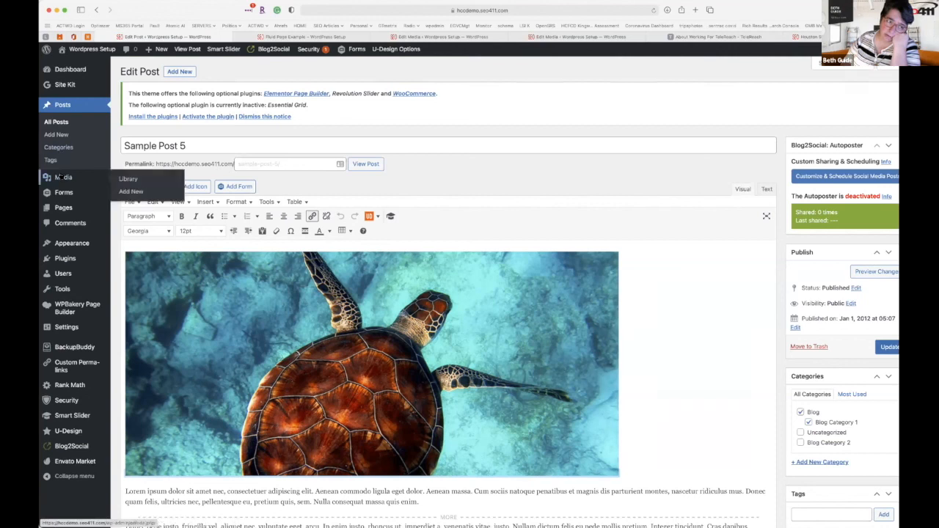
pyautogui.moveTo(63, 193)
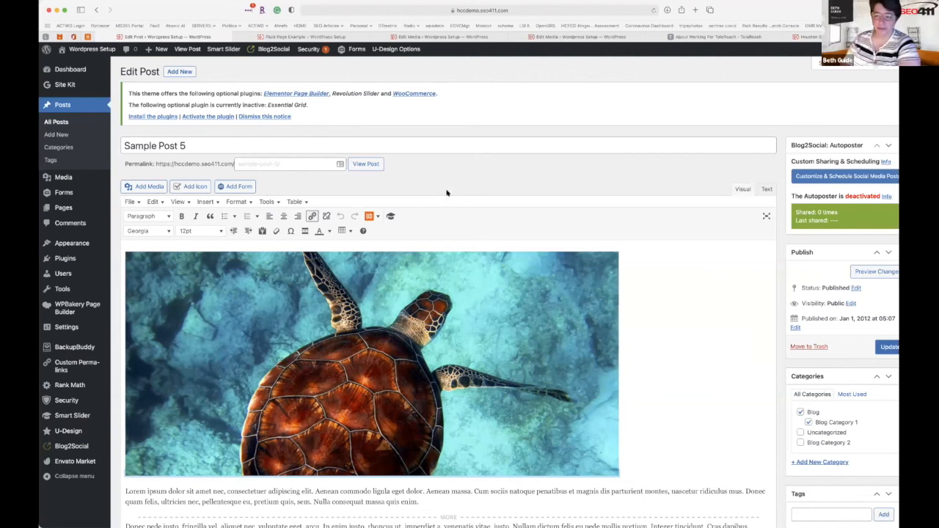
pyautogui.click(494, 212)
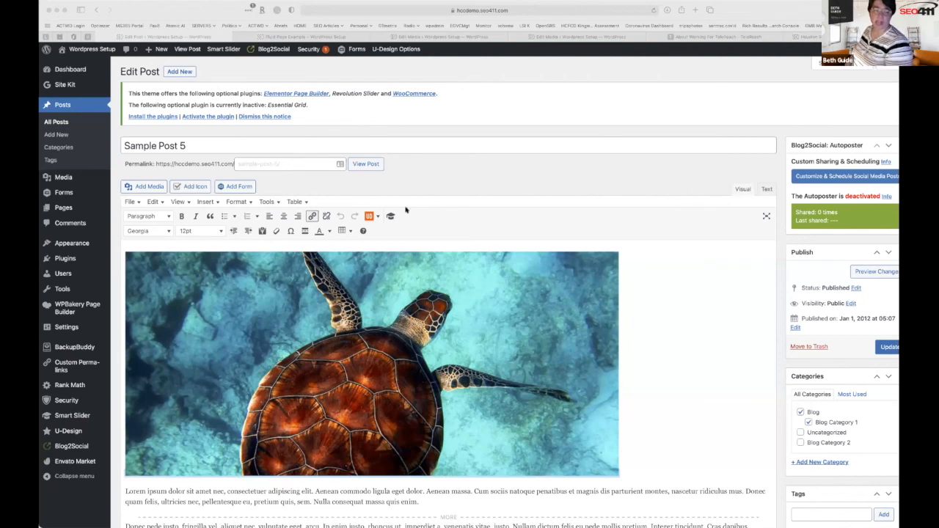
# Bring the browser window with the Sample Post 5 editor back into focus.
pyautogui.click(71, 244)
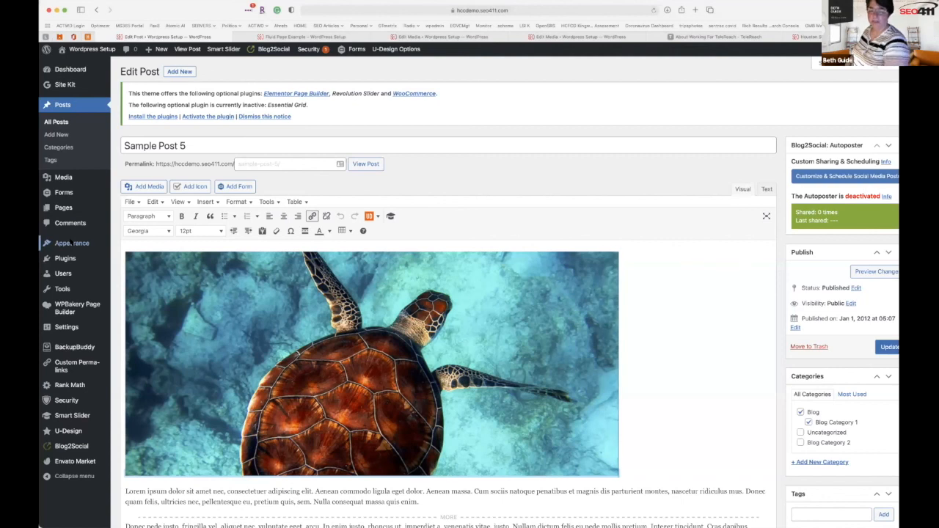